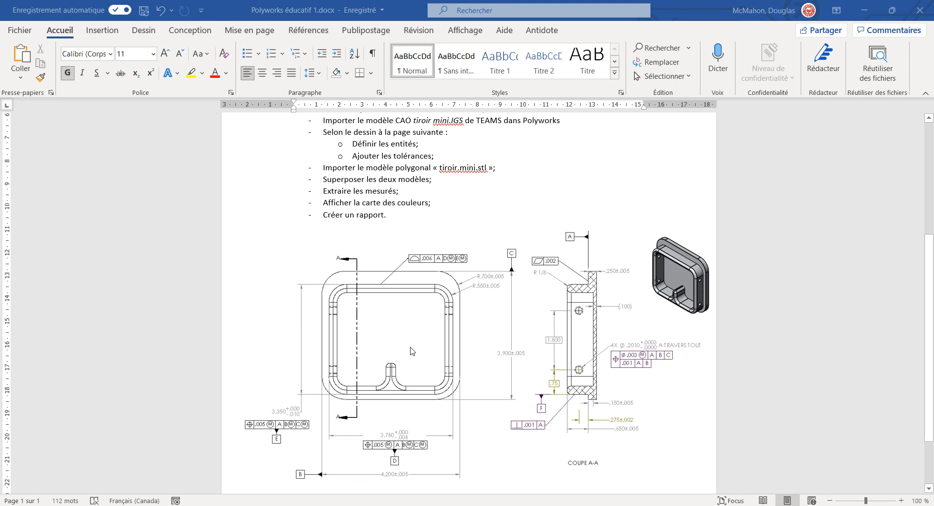
Read the Polyworks exercise's purpose, available information and general procedure, and examine the dimensioned part drawing with section A-A
{"action": "scroll", "coordinate": [412, 351], "scroll_direction": "up", "scroll_amount": 5}
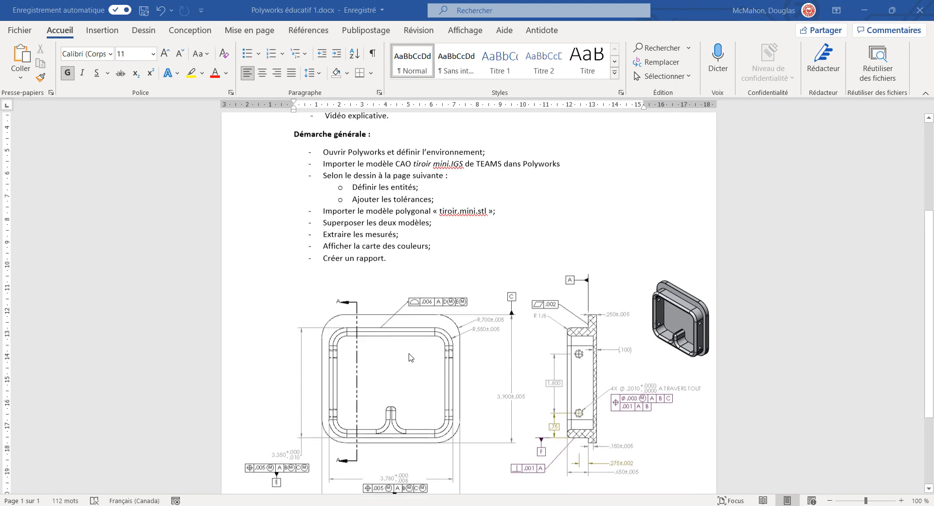
{"action": "scroll", "coordinate": [412, 358], "scroll_direction": "up", "scroll_amount": 3}
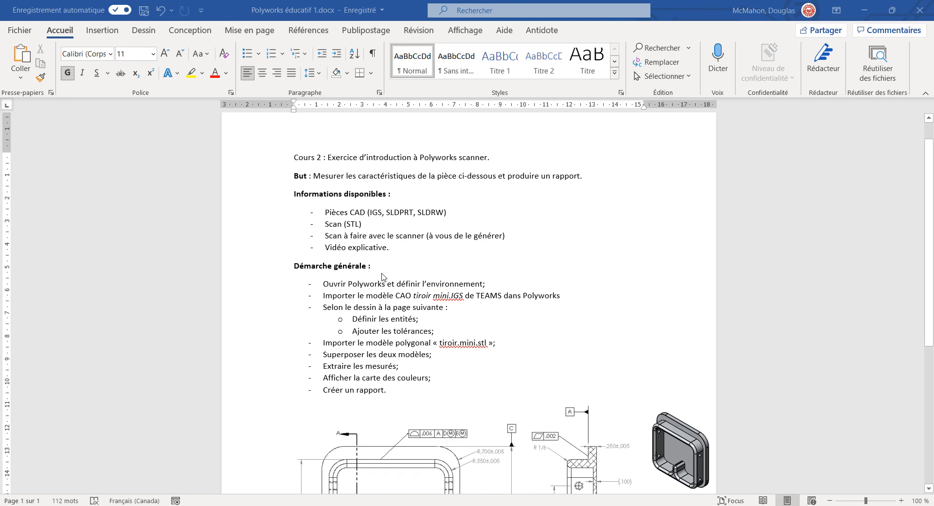
{"action": "scroll", "coordinate": [384, 281], "scroll_direction": "down", "scroll_amount": 1}
{"action": "scroll", "coordinate": [385, 285], "scroll_direction": "up", "scroll_amount": 1}
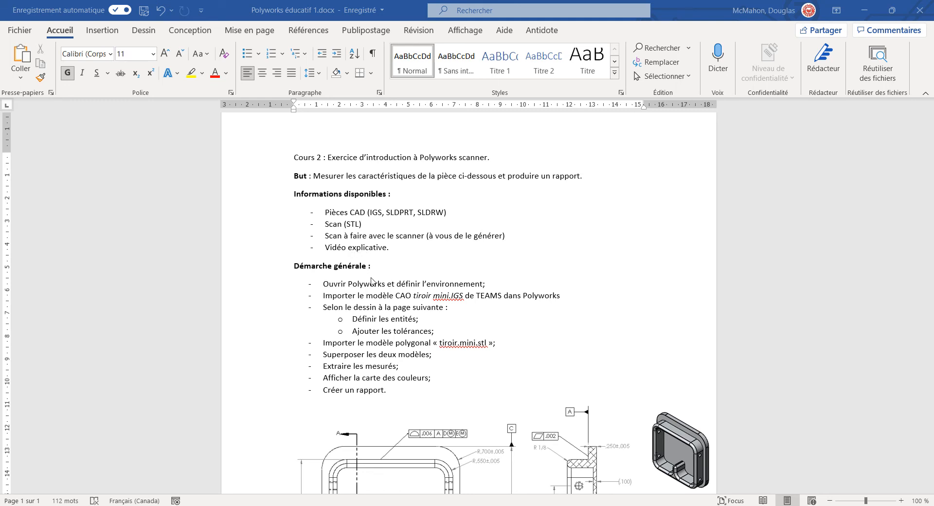
{"action": "scroll", "coordinate": [371, 283], "scroll_direction": "down", "scroll_amount": 2}
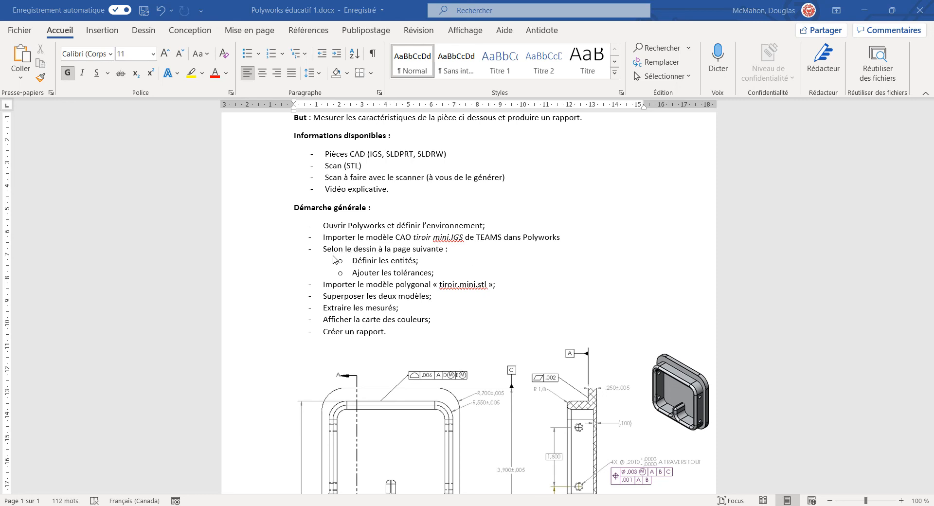
{"action": "scroll", "coordinate": [406, 329], "scroll_direction": "down", "scroll_amount": 2}
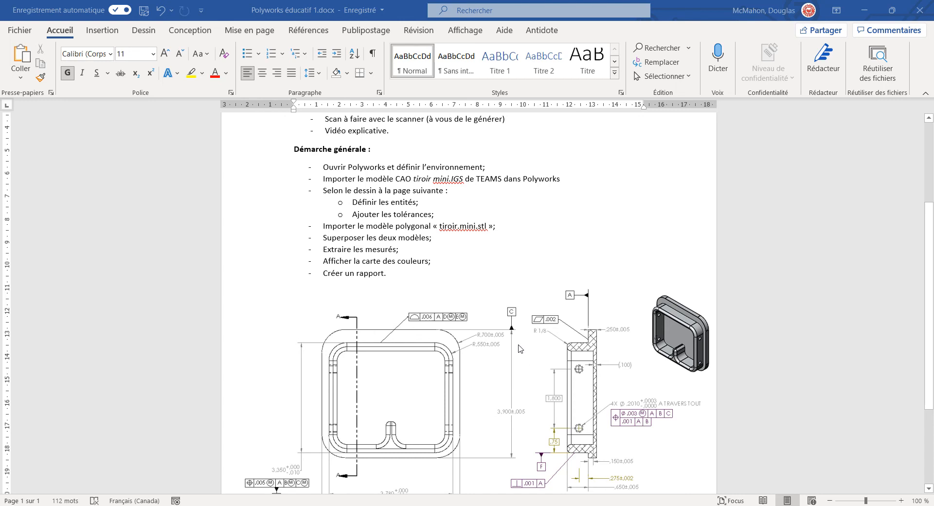
{"action": "scroll", "coordinate": [521, 348], "scroll_direction": "up", "scroll_amount": 1}
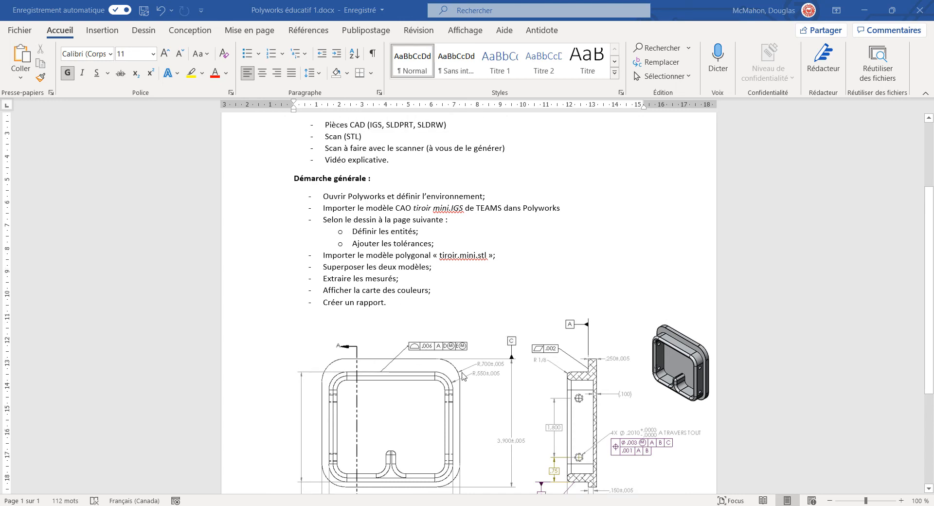
{"action": "scroll", "coordinate": [463, 374], "scroll_direction": "down", "scroll_amount": 2}
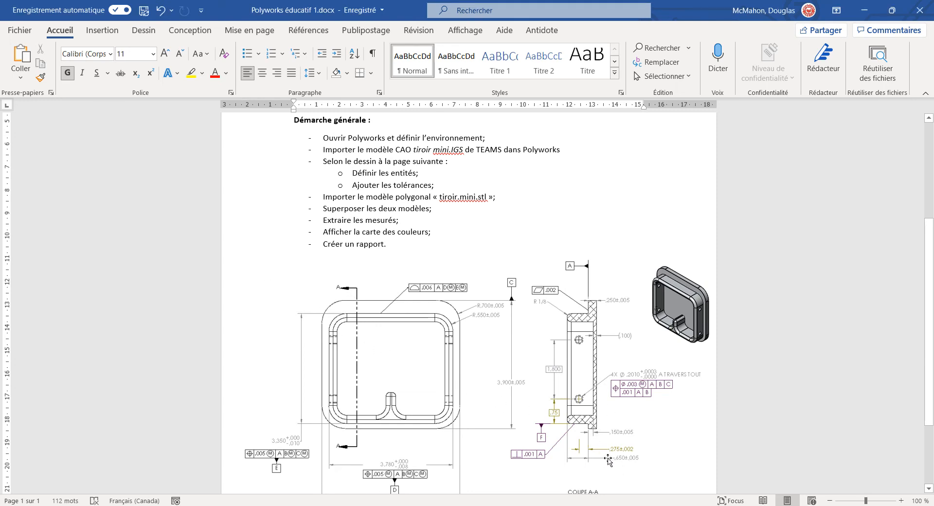
{"action": "scroll", "coordinate": [373, 287], "scroll_direction": "up", "scroll_amount": 2}
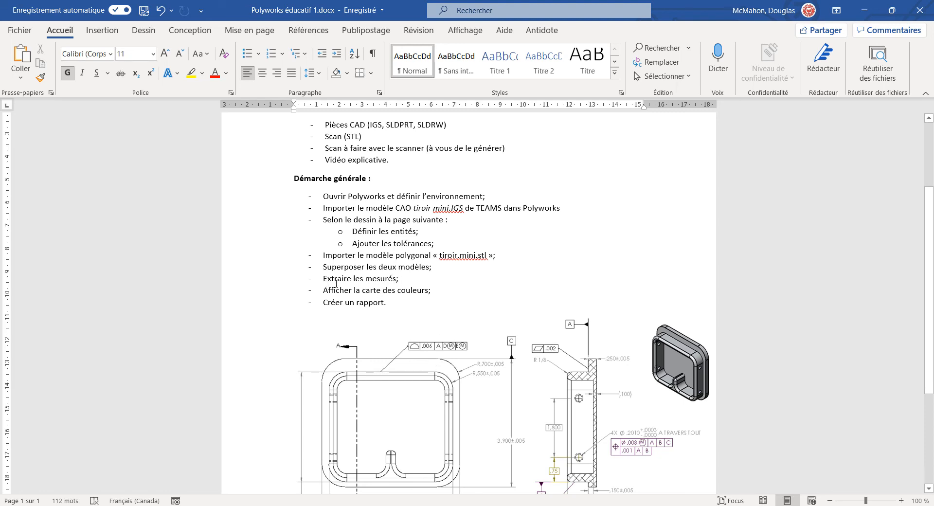
Highlight in turn the procedure items on extracting measurements, displaying the colour map and creating a report
{"action": "left_click_drag", "start_coordinate": [323, 279], "coordinate": [404, 280]}
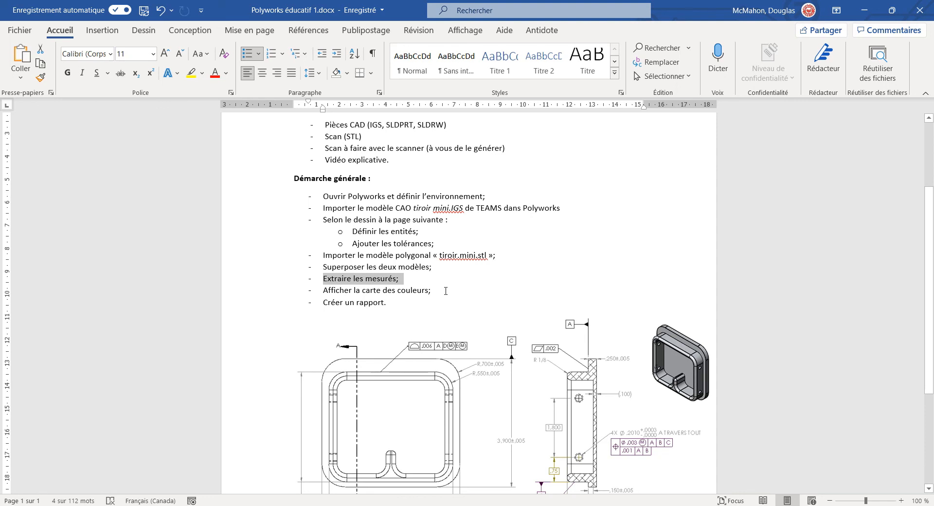
{"action": "left_click_drag", "start_coordinate": [440, 290], "coordinate": [322, 291]}
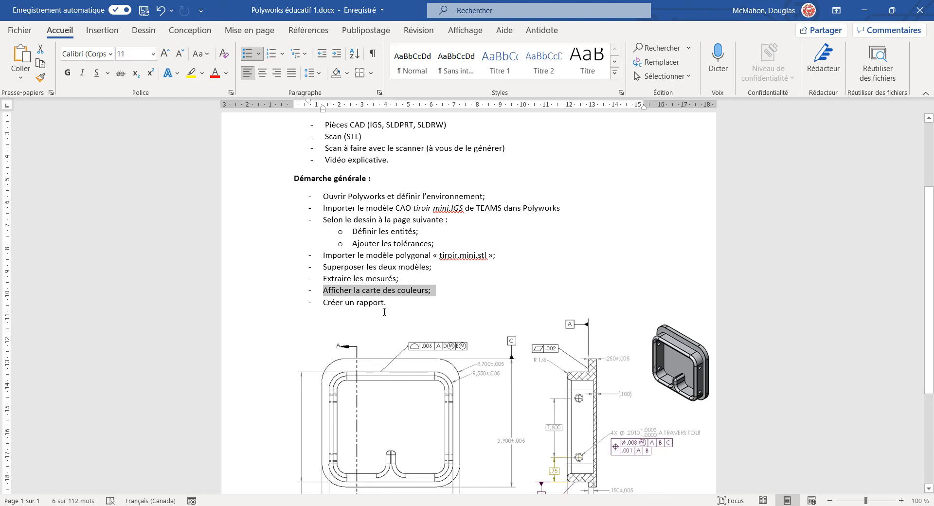
{"action": "left_click_drag", "start_coordinate": [392, 307], "coordinate": [335, 302]}
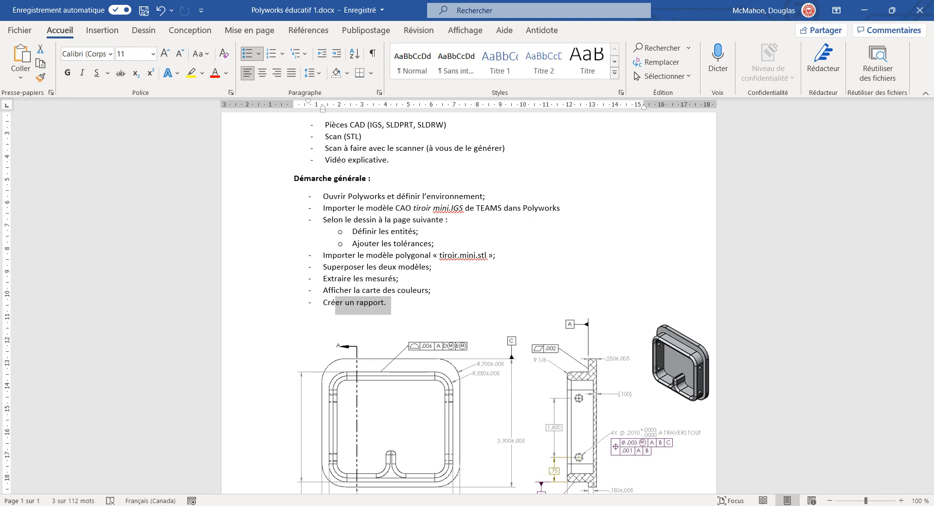
Switch to the PolyWorks Metrology Suite workspace manager and open its options
{"action": "key", "text": "alt+Tab"}
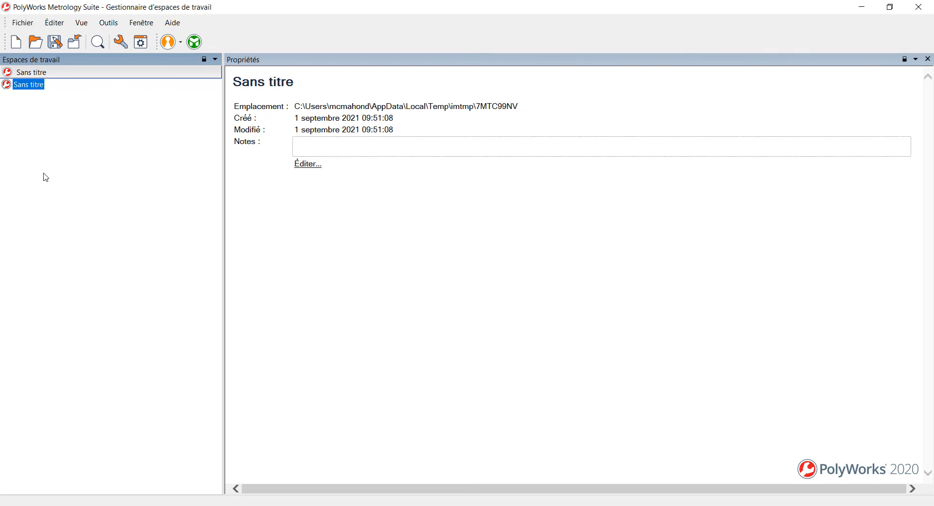
{"action": "left_click", "coordinate": [181, 48]}
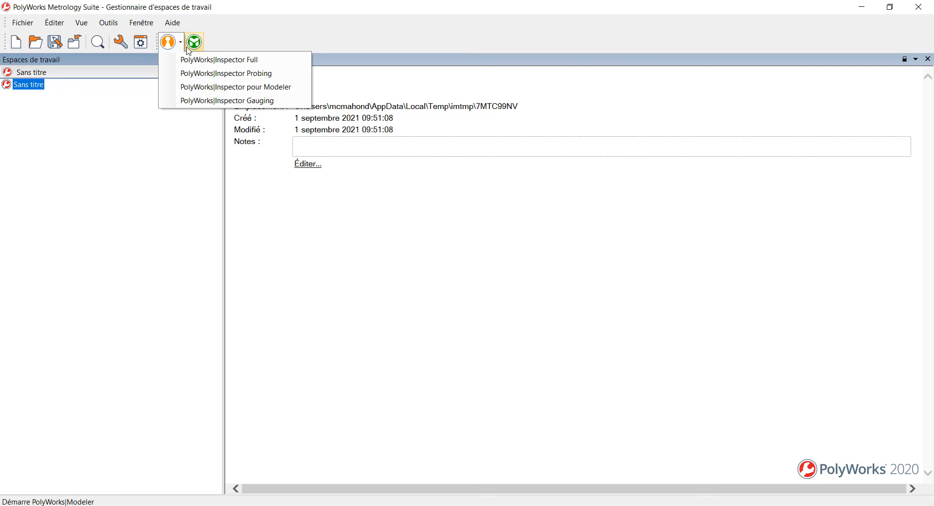
{"action": "left_click", "coordinate": [106, 25]}
{"action": "left_click", "coordinate": [105, 26]}
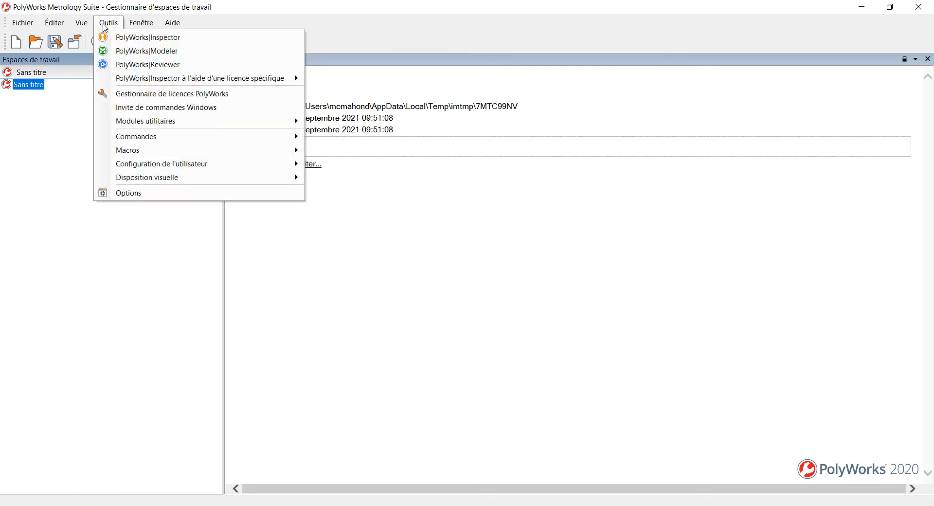
{"action": "left_click", "coordinate": [136, 194]}
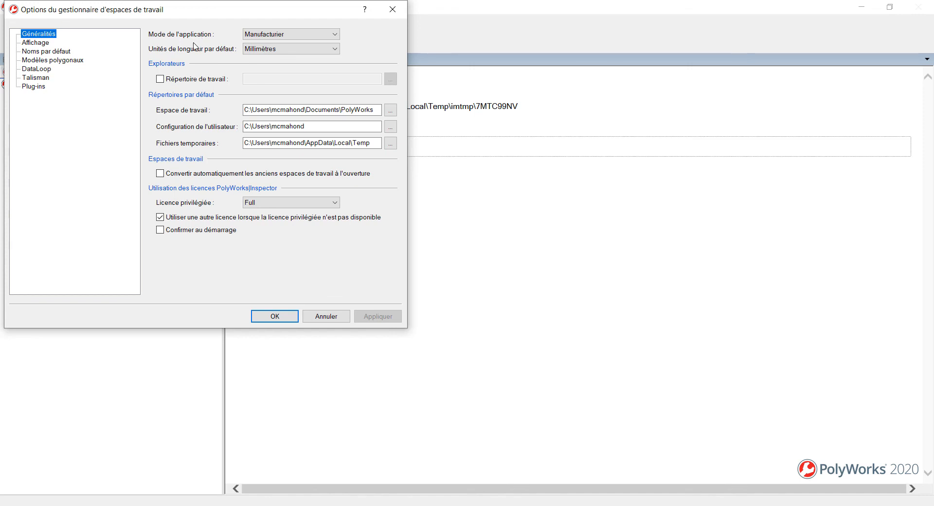
Set the display language to French in the workspace manager's display options
{"action": "left_click", "coordinate": [35, 43]}
{"action": "left_click", "coordinate": [35, 43]}
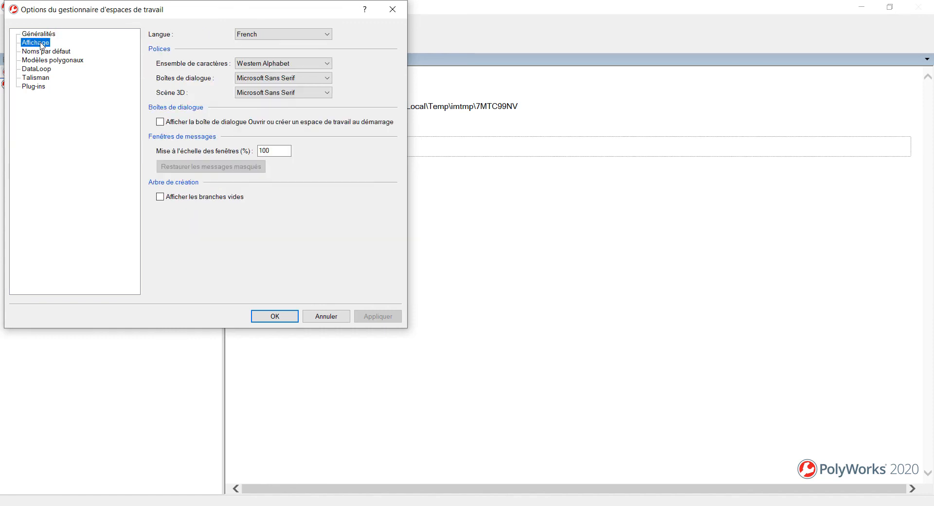
{"action": "left_click", "coordinate": [329, 35]}
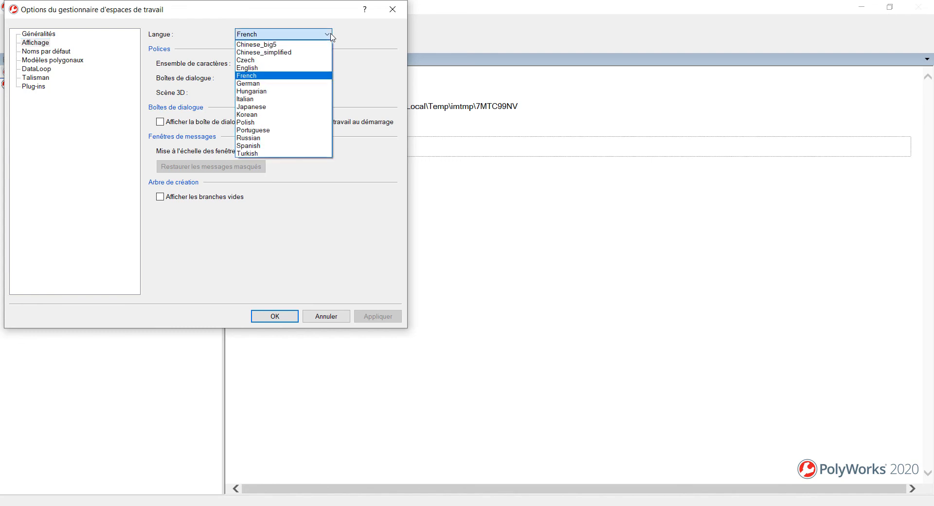
{"action": "left_click", "coordinate": [301, 76]}
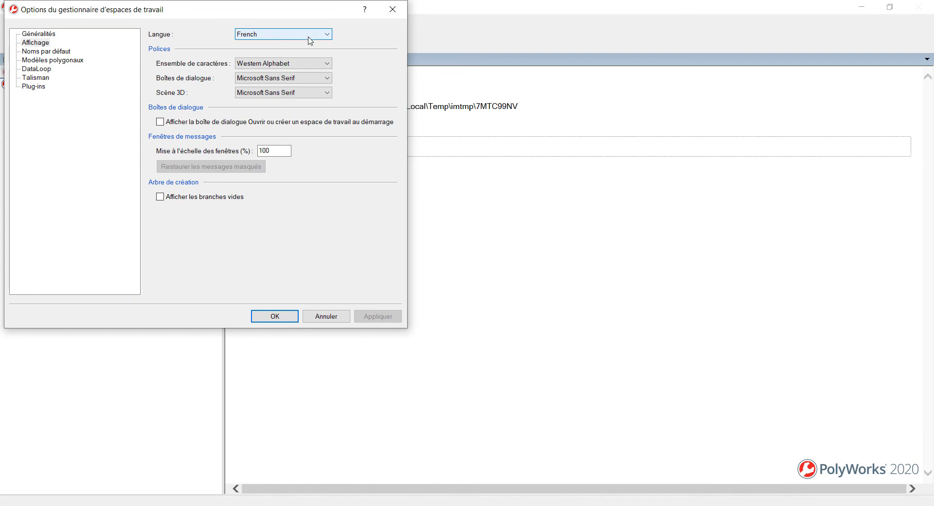
Review which measuring device plug-ins load at startup, and accept the workspace manager options
{"action": "left_click", "coordinate": [33, 87]}
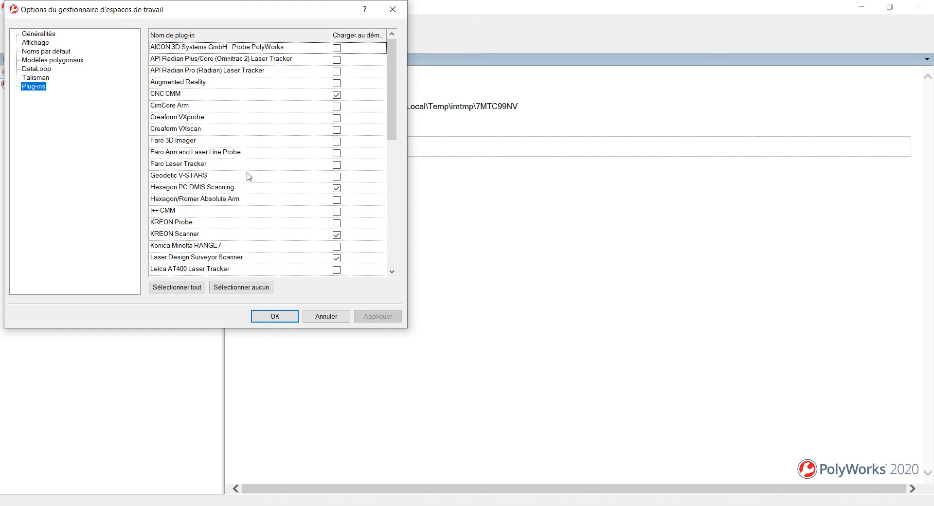
{"action": "scroll", "coordinate": [241, 171], "scroll_direction": "down", "scroll_amount": 1}
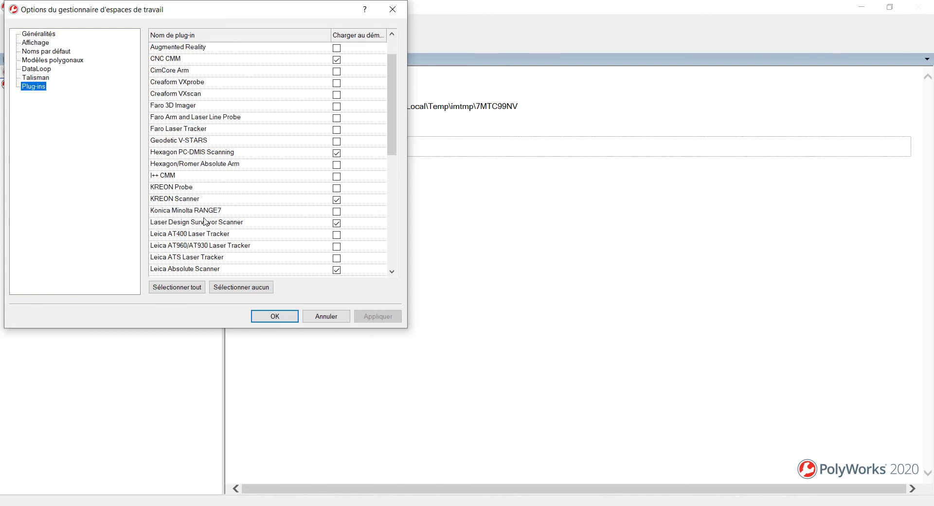
{"action": "scroll", "coordinate": [216, 214], "scroll_direction": "up", "scroll_amount": 1}
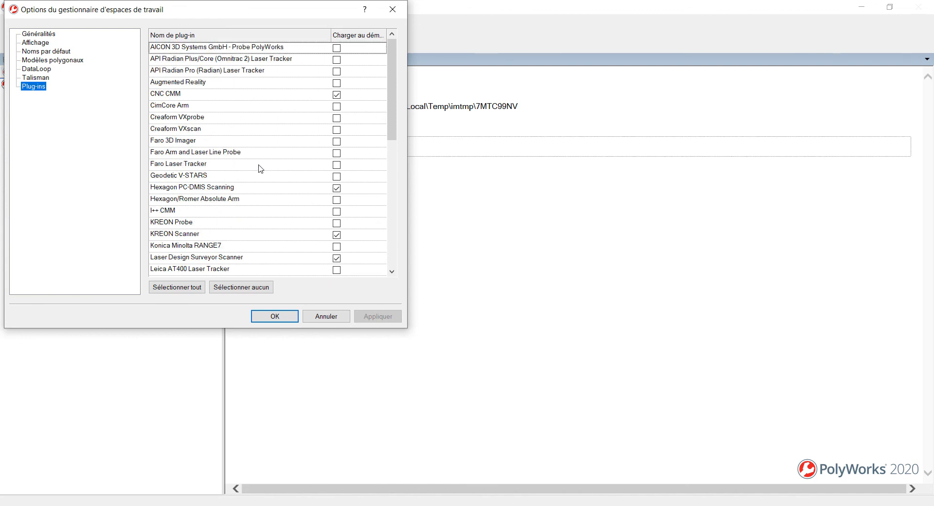
{"action": "scroll", "coordinate": [282, 166], "scroll_direction": "down", "scroll_amount": 7}
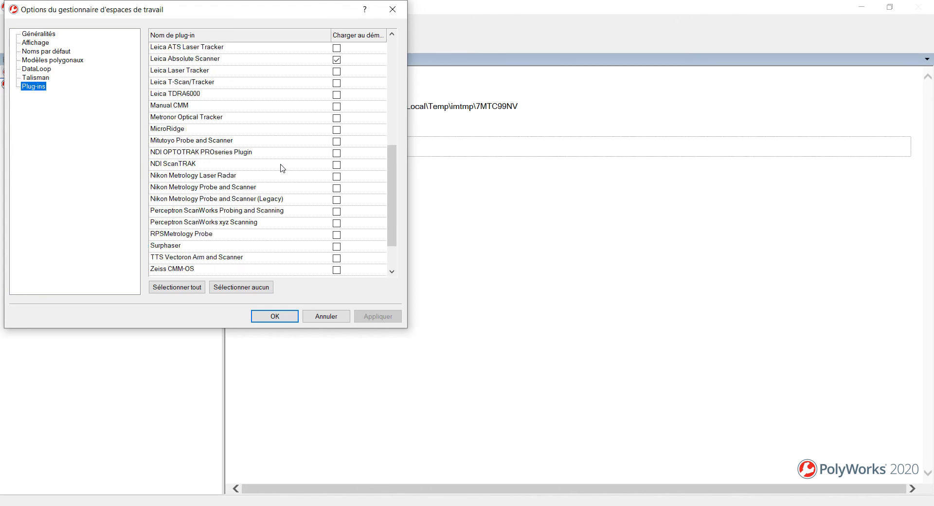
{"action": "scroll", "coordinate": [283, 167], "scroll_direction": "up", "scroll_amount": 7}
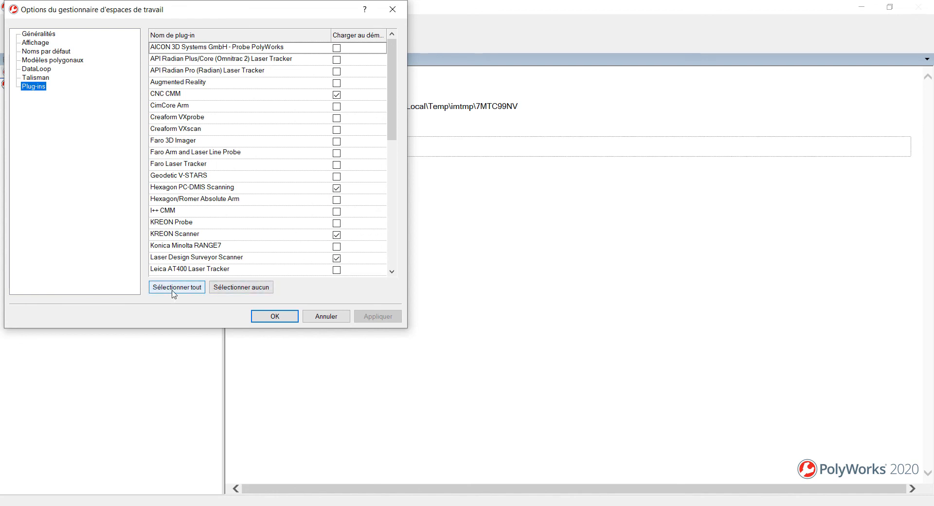
{"action": "left_click_drag", "start_coordinate": [391, 100], "coordinate": [394, 126]}
{"action": "scroll", "coordinate": [344, 238], "scroll_direction": "down", "scroll_amount": 1}
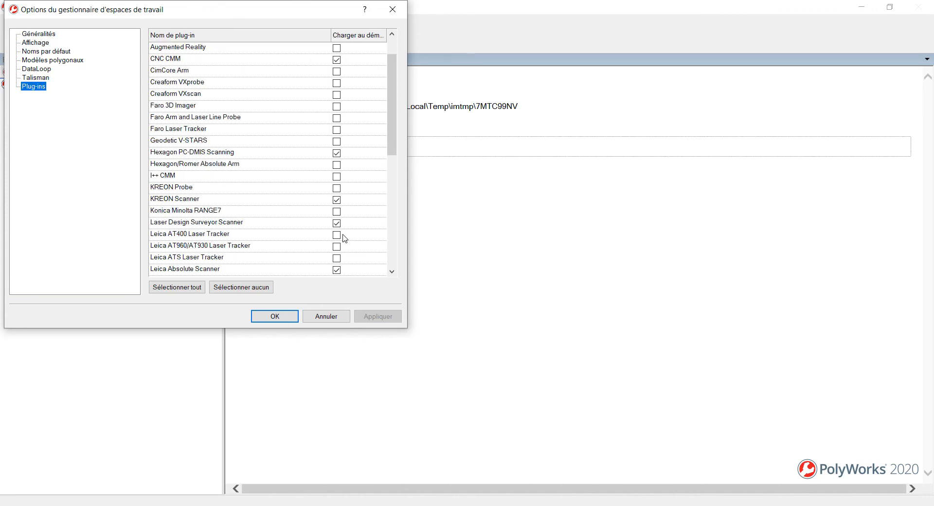
{"action": "scroll", "coordinate": [336, 236], "scroll_direction": "down", "scroll_amount": 1}
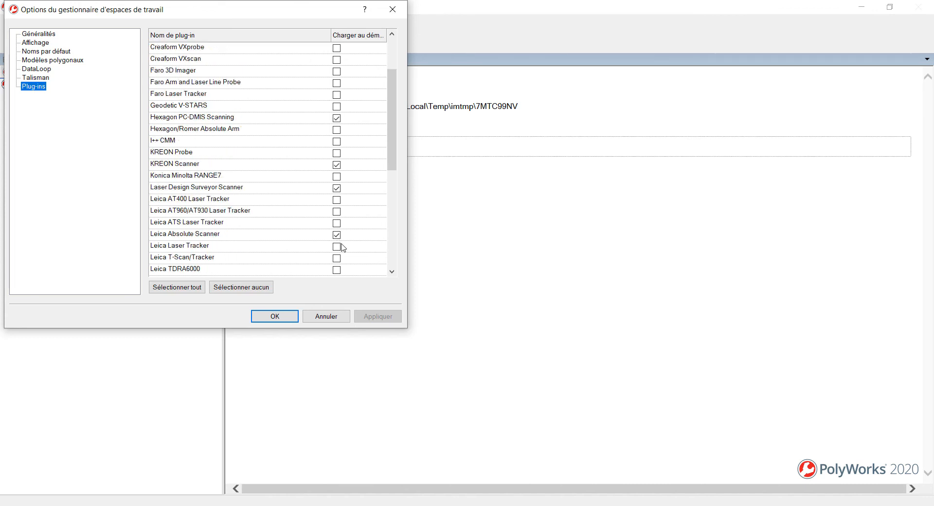
{"action": "scroll", "coordinate": [347, 268], "scroll_direction": "down", "scroll_amount": 6}
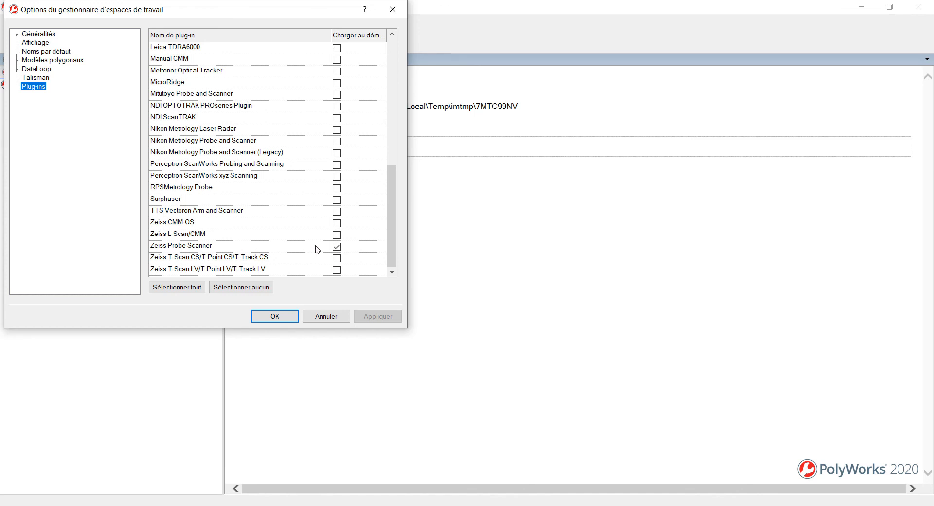
{"action": "left_click", "coordinate": [277, 318]}
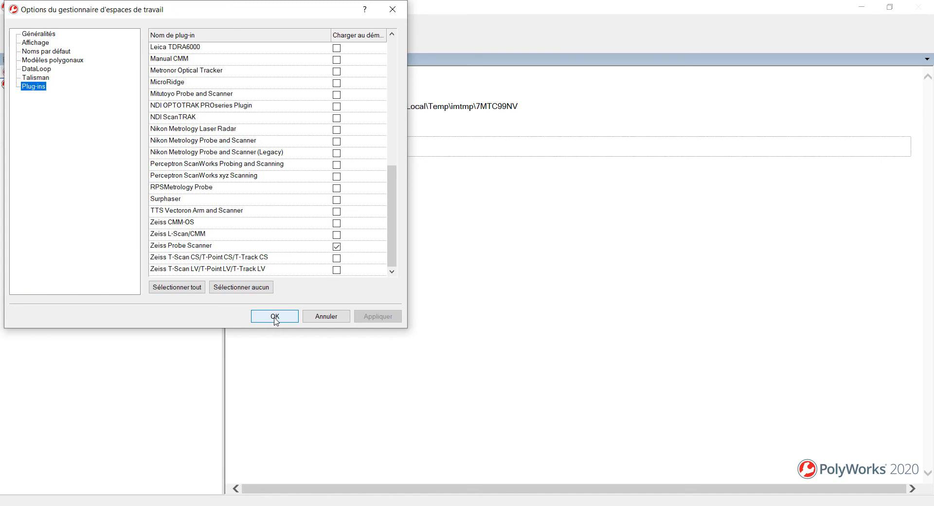
{"action": "left_click", "coordinate": [275, 316]}
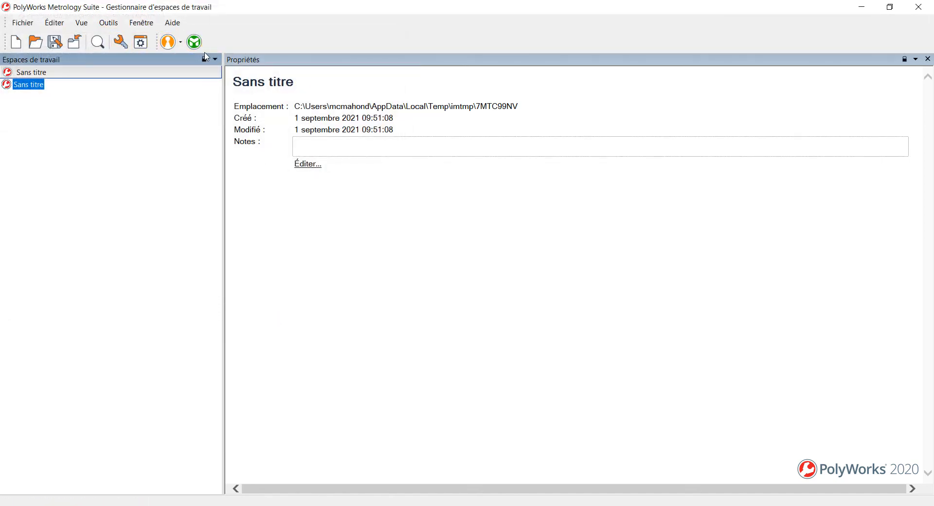
Start PolyWorks|Inspector with the Full licence from the workspace manager
{"action": "left_click", "coordinate": [180, 41]}
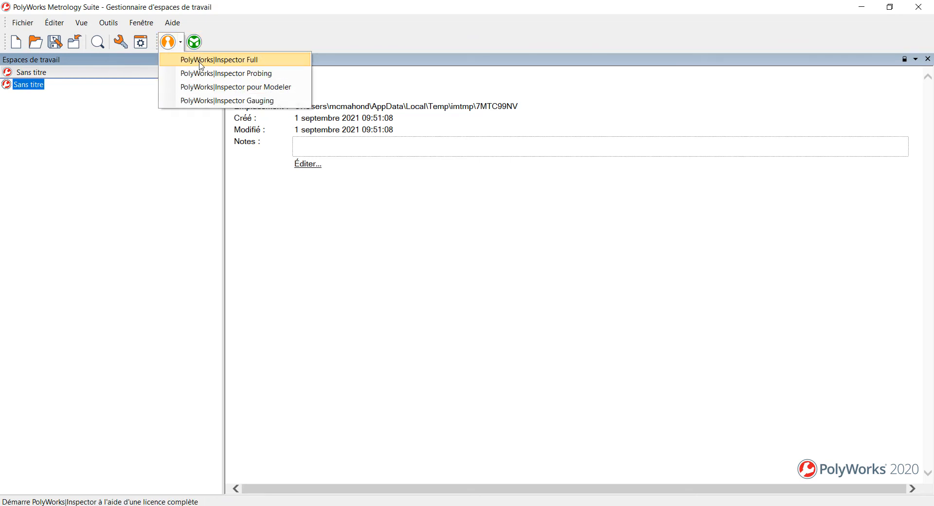
{"action": "left_click", "coordinate": [200, 63]}
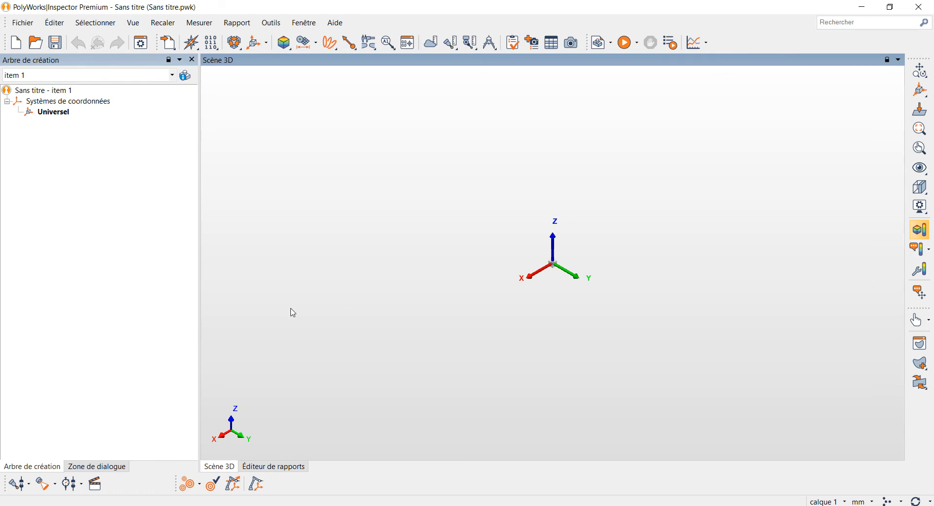
Examine the lists of available probing devices and scanners, dismissing the scanner connection message
{"action": "left_click", "coordinate": [28, 488]}
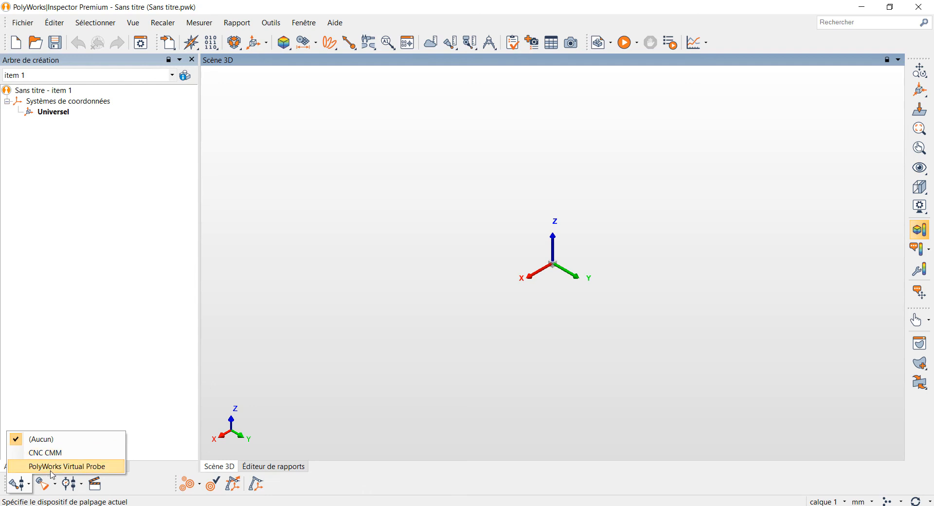
{"action": "left_click", "coordinate": [67, 449]}
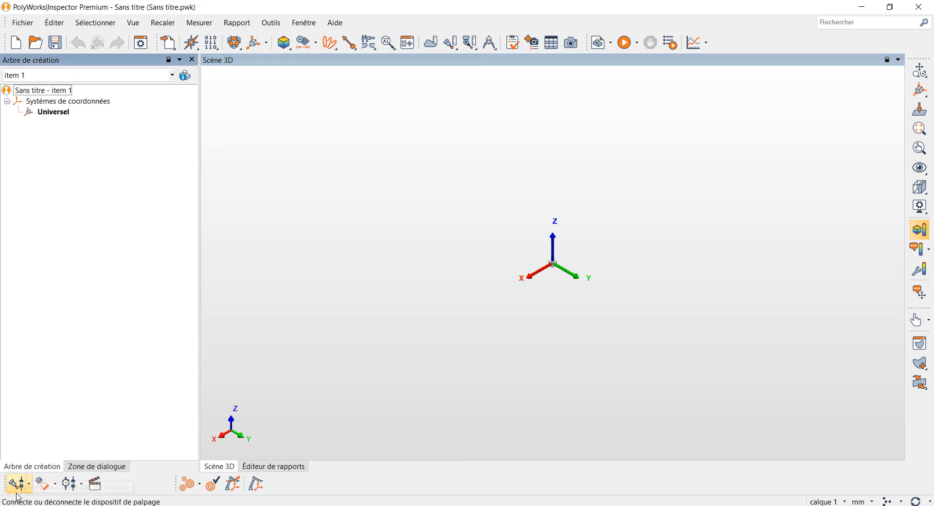
{"action": "left_click", "coordinate": [42, 491]}
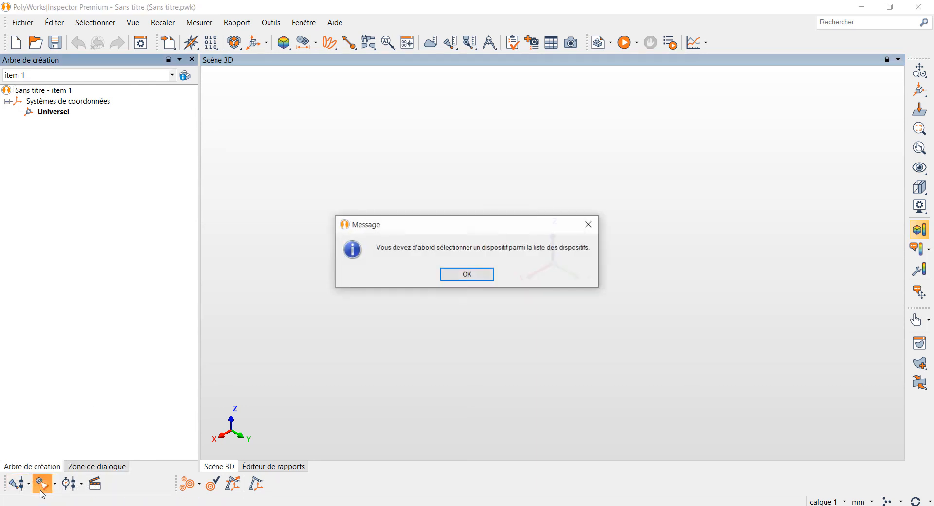
{"action": "left_click", "coordinate": [447, 276]}
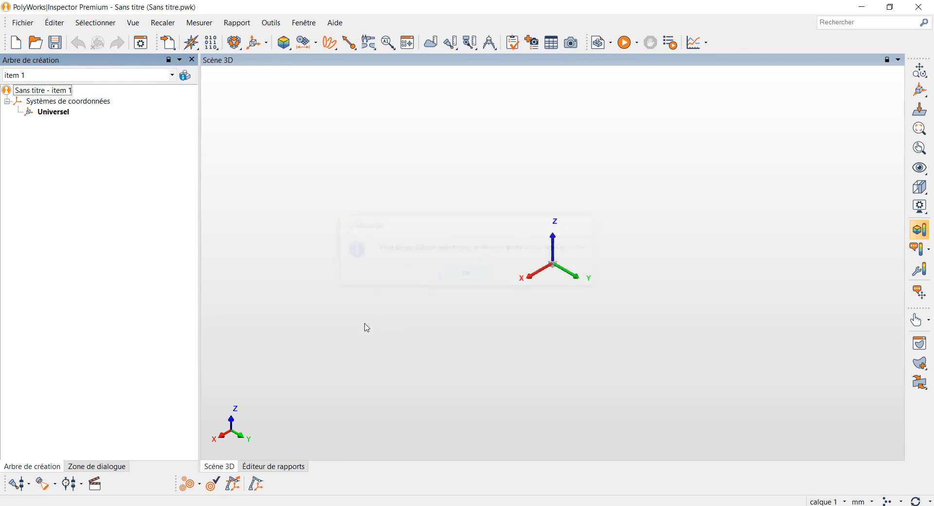
{"action": "left_click", "coordinate": [52, 485]}
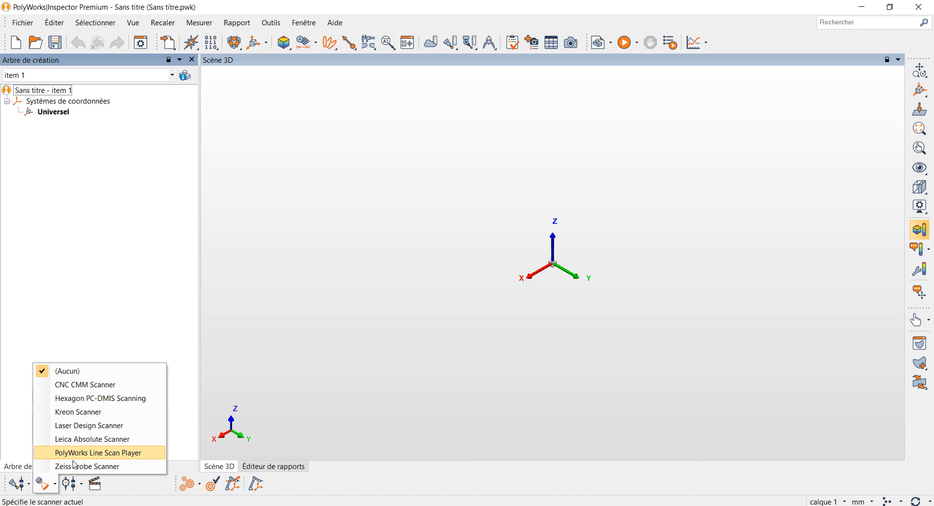
Import the CAD model tiroir mini.IGS from the Cours 2 folder, with IGES as the file type
{"action": "left_click", "coordinate": [101, 324]}
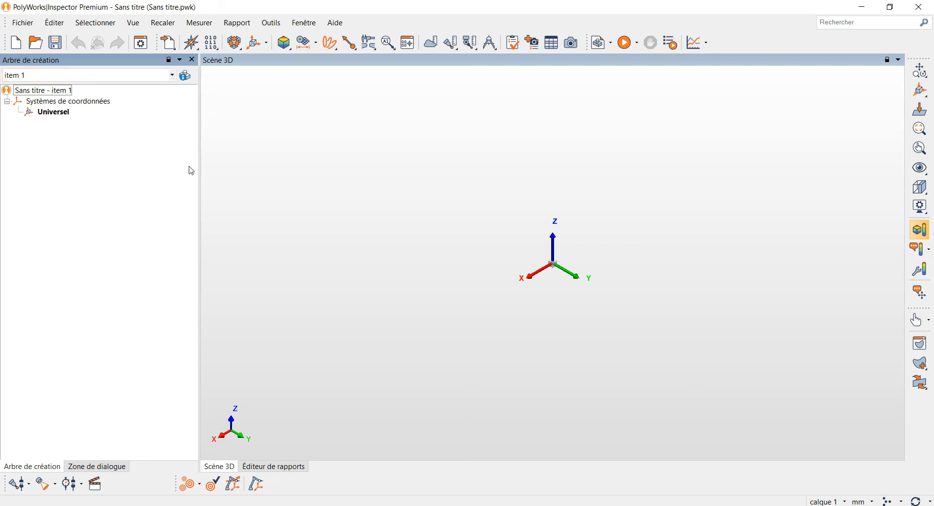
{"action": "left_click", "coordinate": [175, 48]}
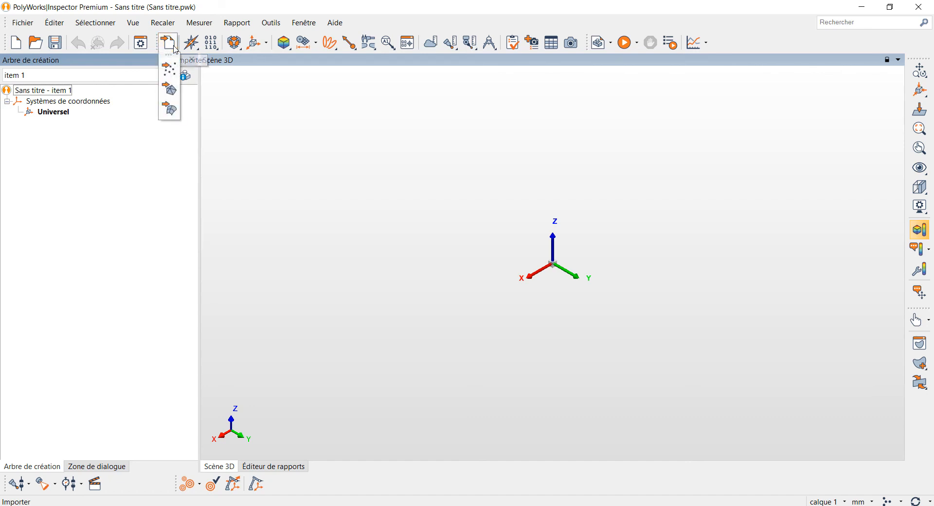
{"action": "left_click", "coordinate": [170, 110]}
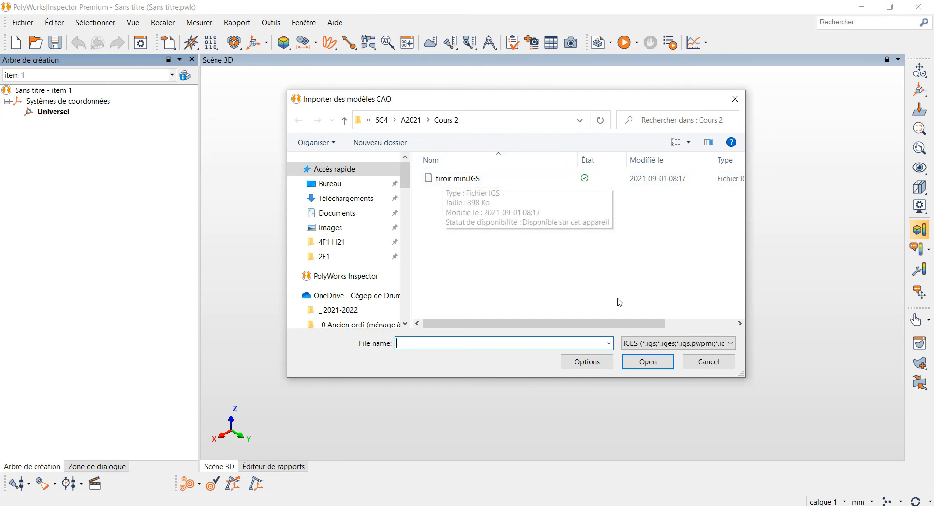
{"action": "left_click", "coordinate": [732, 344]}
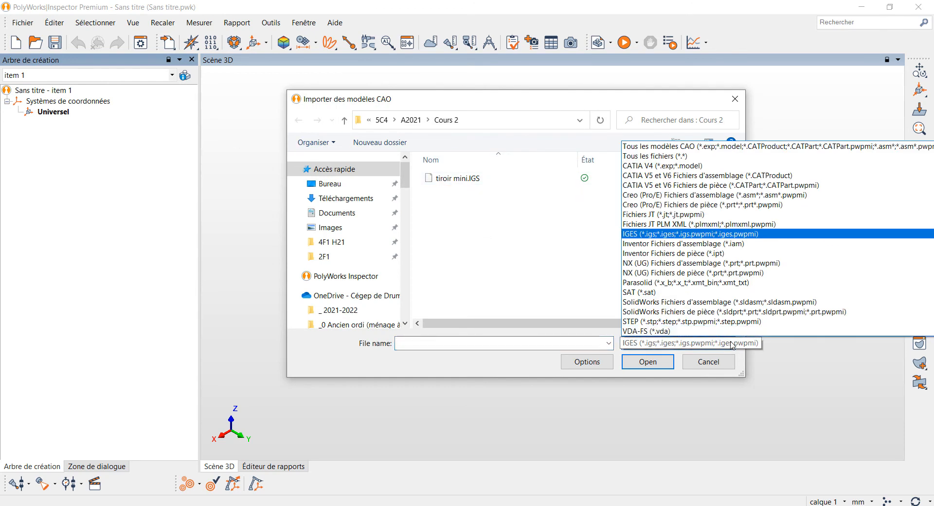
{"action": "left_click", "coordinate": [657, 239]}
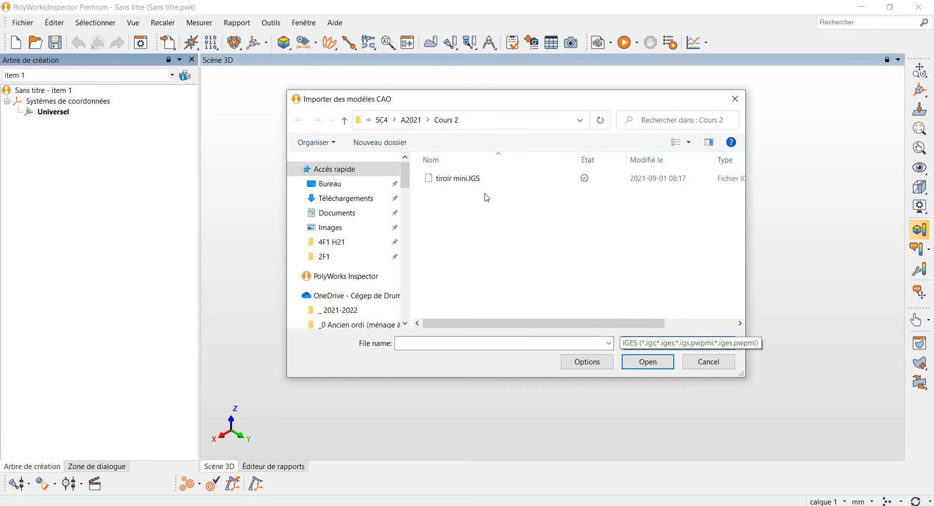
{"action": "left_click", "coordinate": [457, 180]}
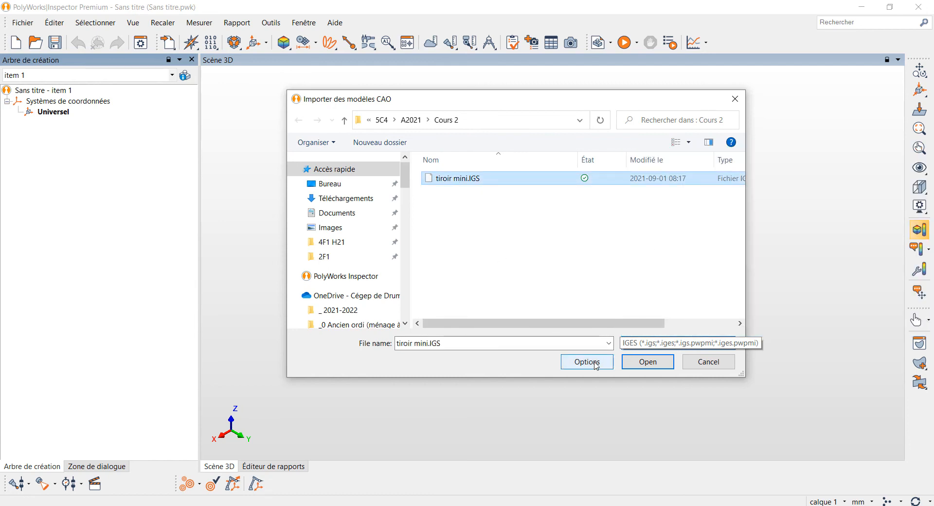
{"action": "left_click", "coordinate": [647, 363]}
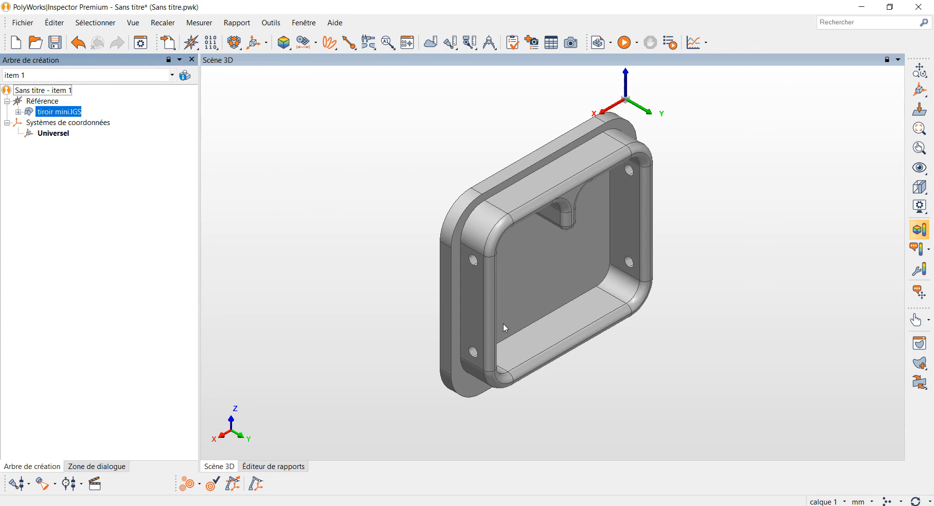
Inspect the imported drawer part from several angles and compare it with the tiroir mini part in SOLIDWORKS
{"action": "left_click_drag", "start_coordinate": [503, 323], "coordinate": [371, 375]}
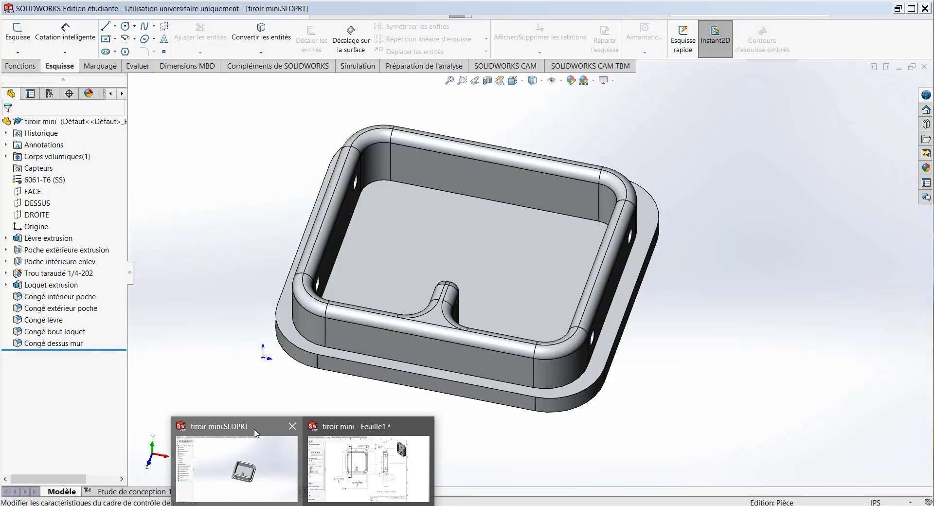
{"action": "left_click", "coordinate": [254, 435]}
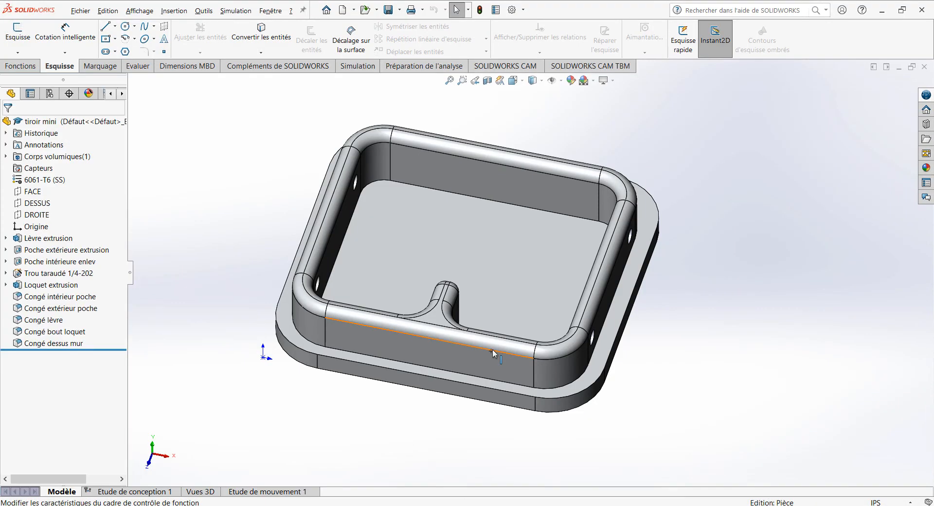
{"action": "left_click_drag", "start_coordinate": [503, 309], "coordinate": [645, 318]}
{"action": "key", "text": "Escape"}
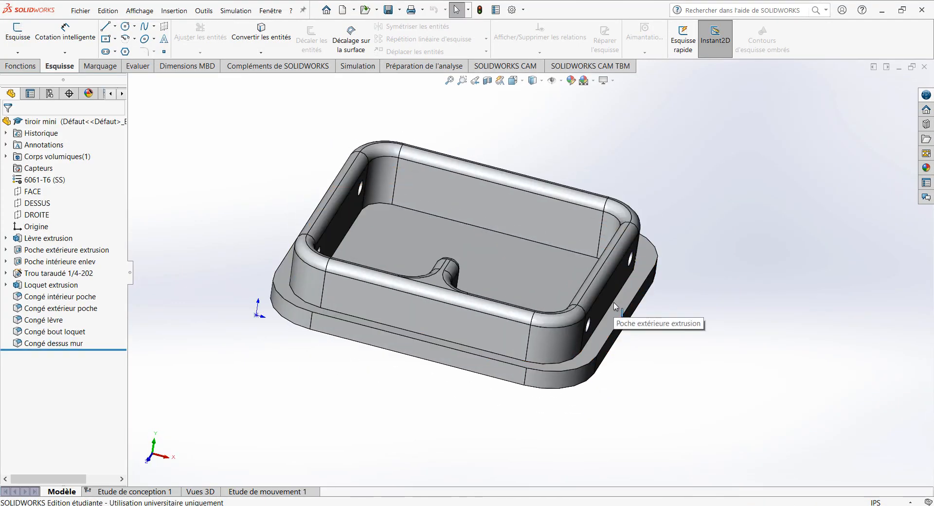
{"action": "mouse_move", "coordinate": [219, 314]}
{"action": "middle_mouse_down"}
{"action": "mouse_move", "coordinate": [208, 309]}
{"action": "mouse_move", "coordinate": [232, 337]}
{"action": "mouse_move", "coordinate": [219, 319]}
{"action": "middle_mouse_up"}
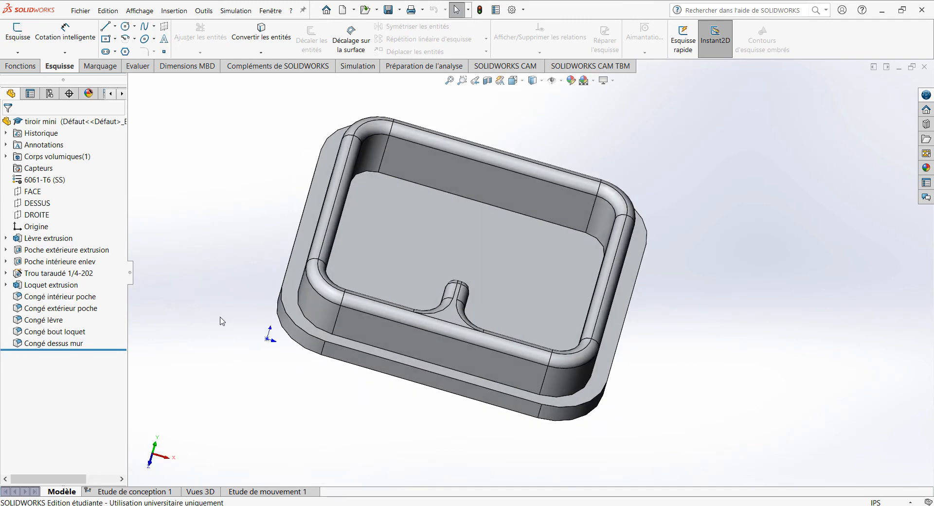
{"action": "middle_click_drag", "start_coordinate": [292, 375], "coordinate": [252, 346]}
{"action": "middle_click_drag", "start_coordinate": [252, 311], "coordinate": [276, 379]}
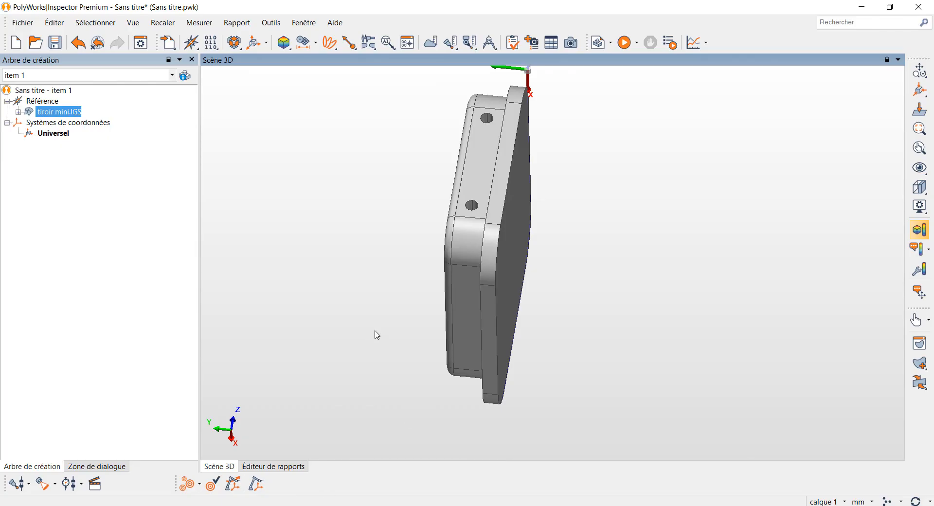
{"action": "left_click_drag", "start_coordinate": [377, 335], "coordinate": [311, 369]}
{"action": "middle_click_drag", "start_coordinate": [358, 365], "coordinate": [466, 255]}
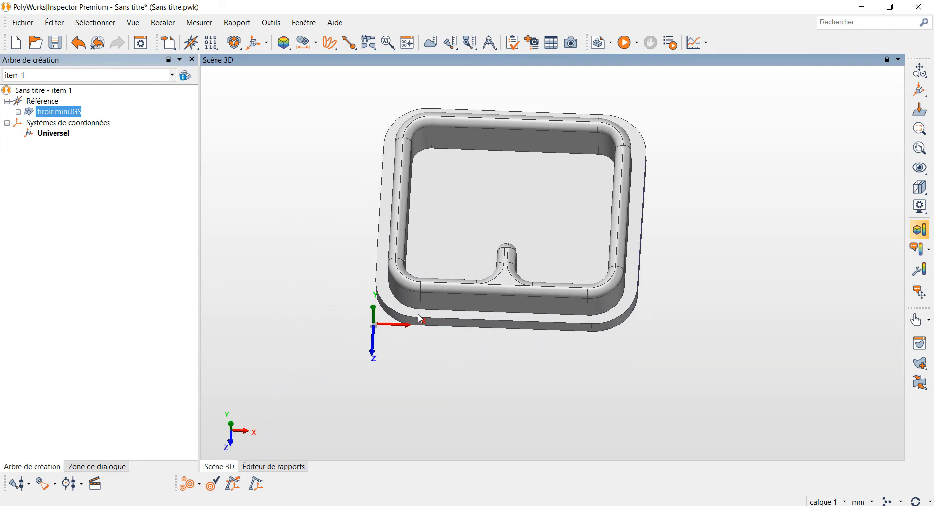
Switch to the Polyworks éducatif 1 document in Word and read the instructions on importing the CAD model and defining entities
{"action": "key", "text": "alt+Tab"}
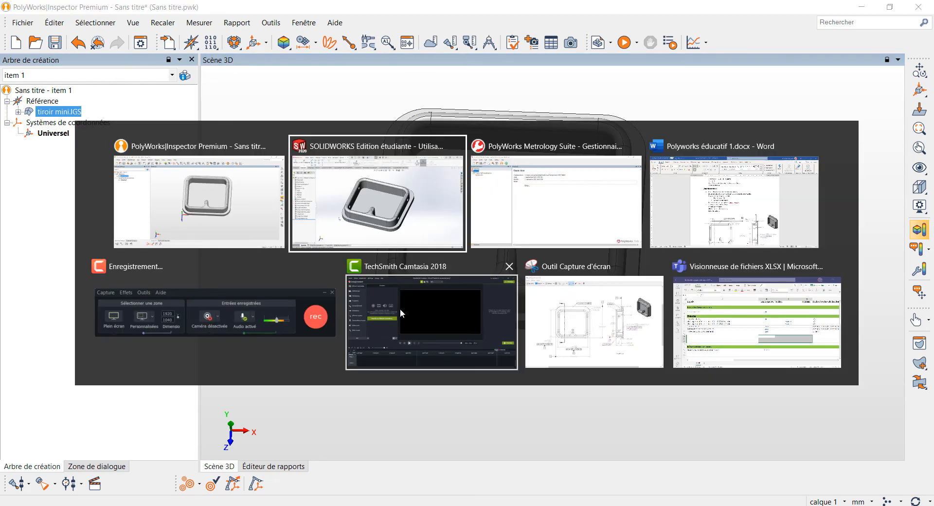
{"action": "key", "text": "alt+Tab"}
{"action": "key", "text": "alt+Tab"}
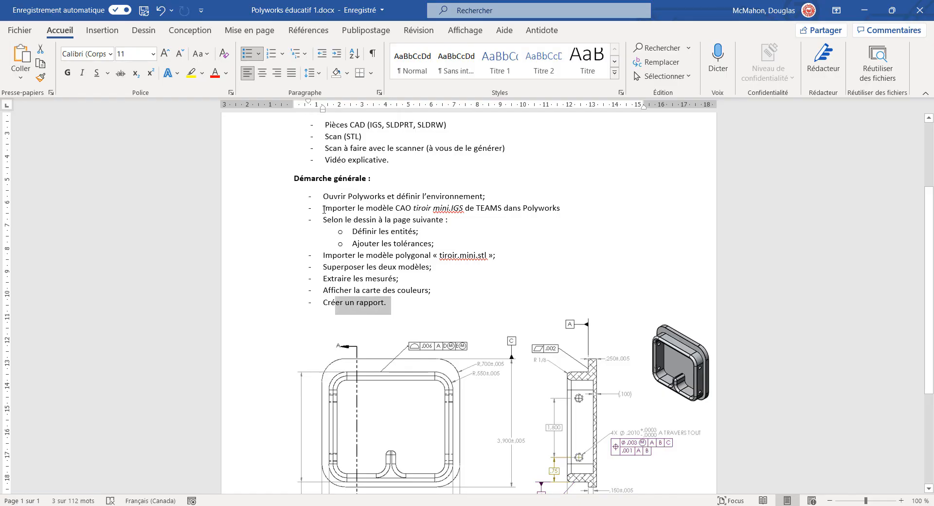
{"action": "left_click_drag", "start_coordinate": [324, 209], "coordinate": [502, 209]}
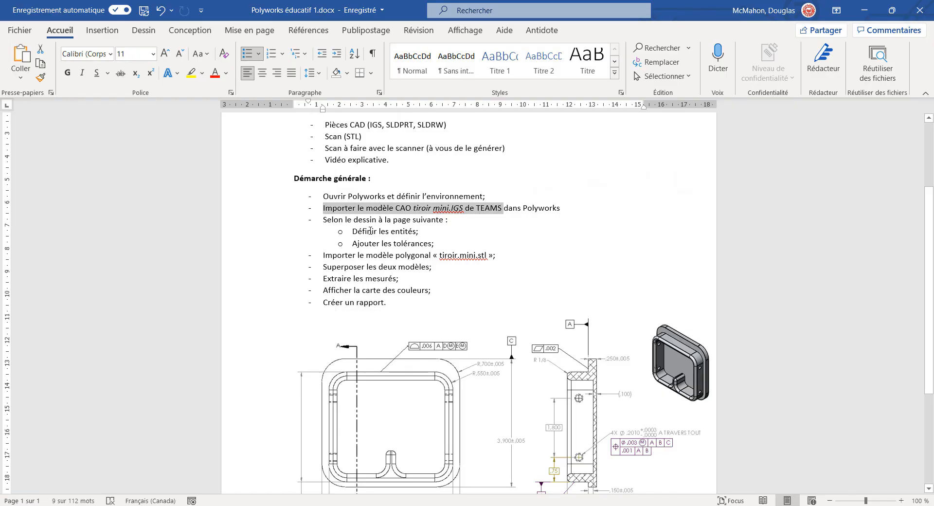
{"action": "left_click_drag", "start_coordinate": [370, 230], "coordinate": [422, 231]}
Examine the drawing's datums, dimensions and geometric tolerances for the drawer part at an enlarged zoom
{"action": "scroll", "coordinate": [456, 344], "scroll_direction": "down", "scroll_amount": 3}
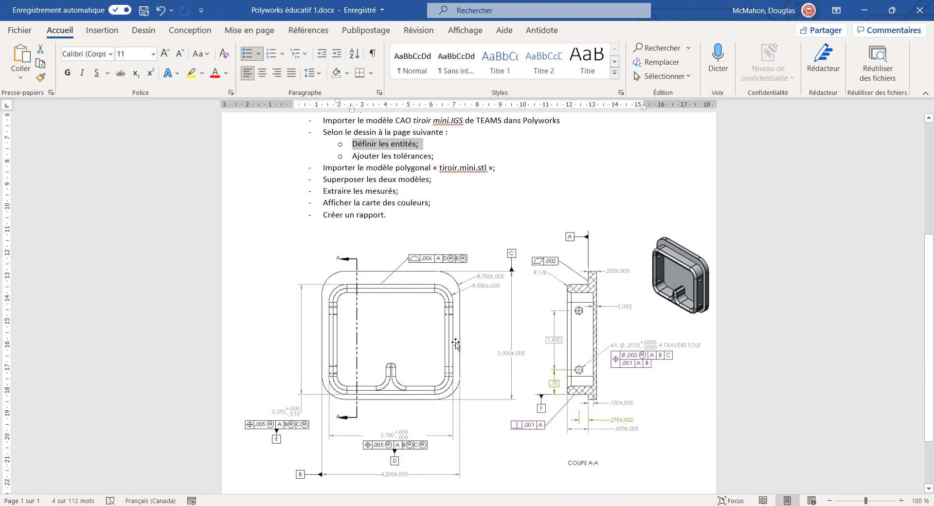
{"action": "scroll", "coordinate": [456, 344], "scroll_direction": "up", "scroll_amount": 7, "text": "ctrl"}
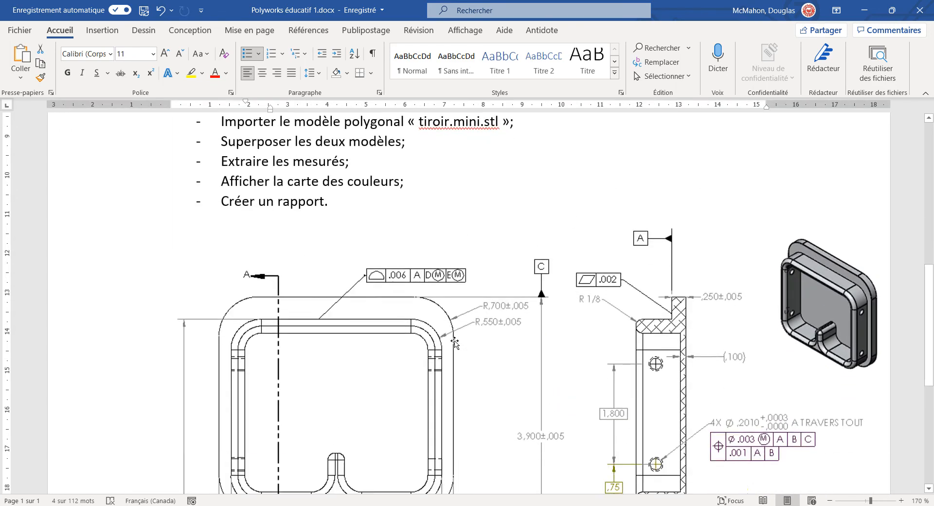
{"action": "scroll", "coordinate": [455, 343], "scroll_direction": "down", "scroll_amount": 5}
{"action": "scroll", "coordinate": [455, 343], "scroll_direction": "up", "scroll_amount": 2}
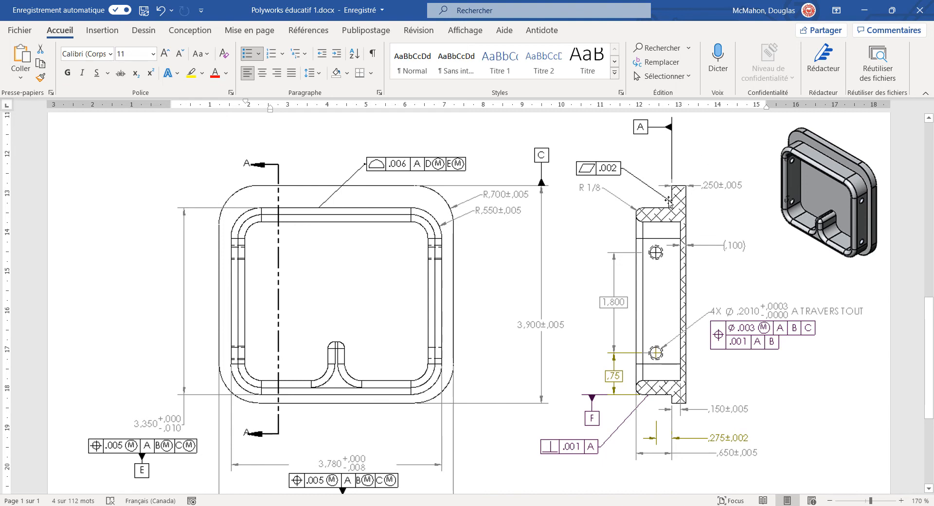
{"action": "scroll", "coordinate": [502, 276], "scroll_direction": "down", "scroll_amount": 2}
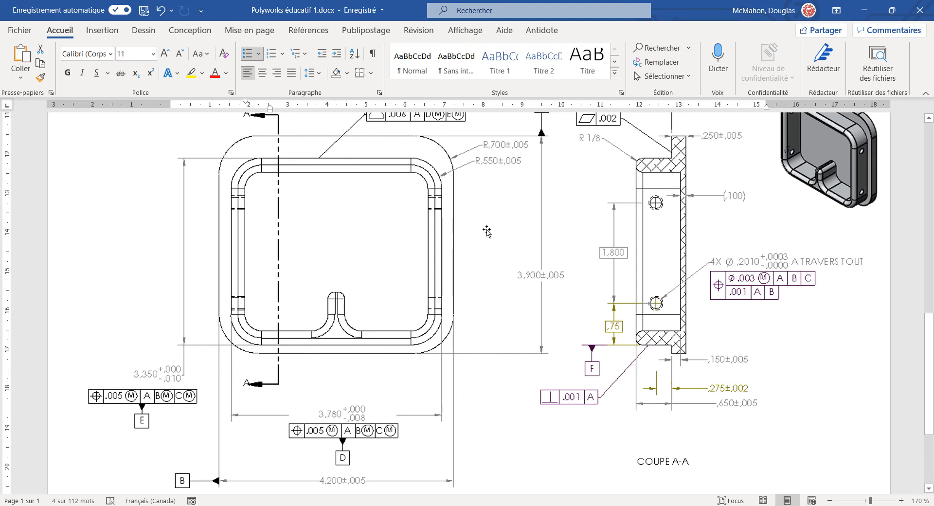
{"action": "scroll", "coordinate": [487, 232], "scroll_direction": "up", "scroll_amount": 1}
{"action": "scroll", "coordinate": [488, 229], "scroll_direction": "down", "scroll_amount": 1}
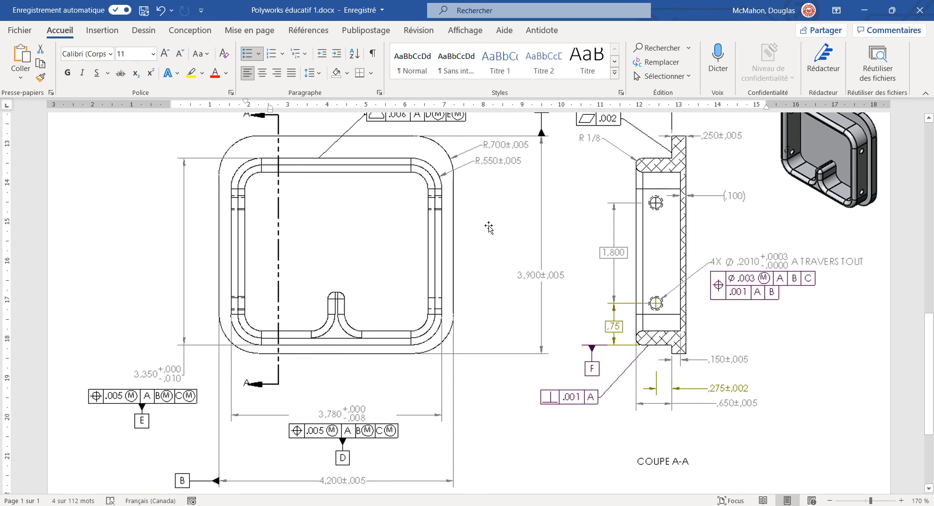
{"action": "scroll", "coordinate": [489, 227], "scroll_direction": "up", "scroll_amount": 1}
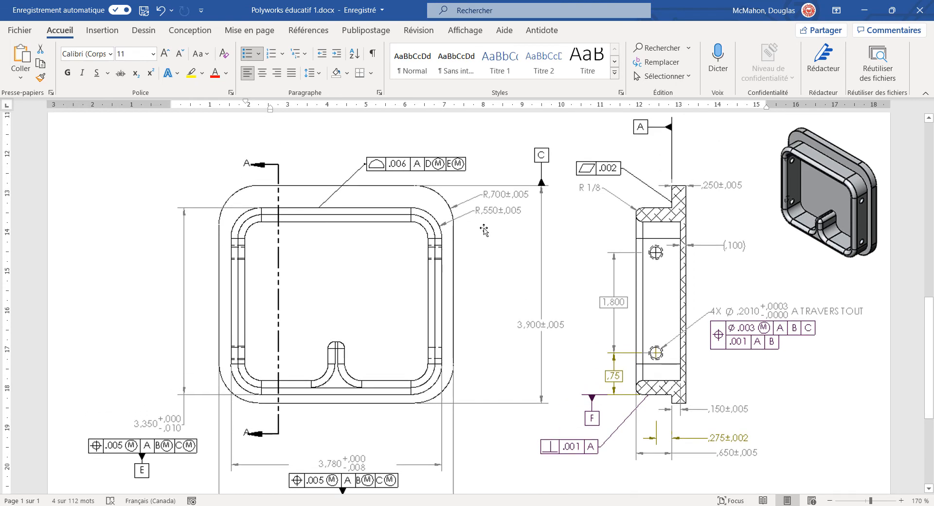
Switch back to PolyWorks|Inspector and start creating entities of automatic type by selecting them on the CAD model
{"action": "key", "text": "alt+Tab"}
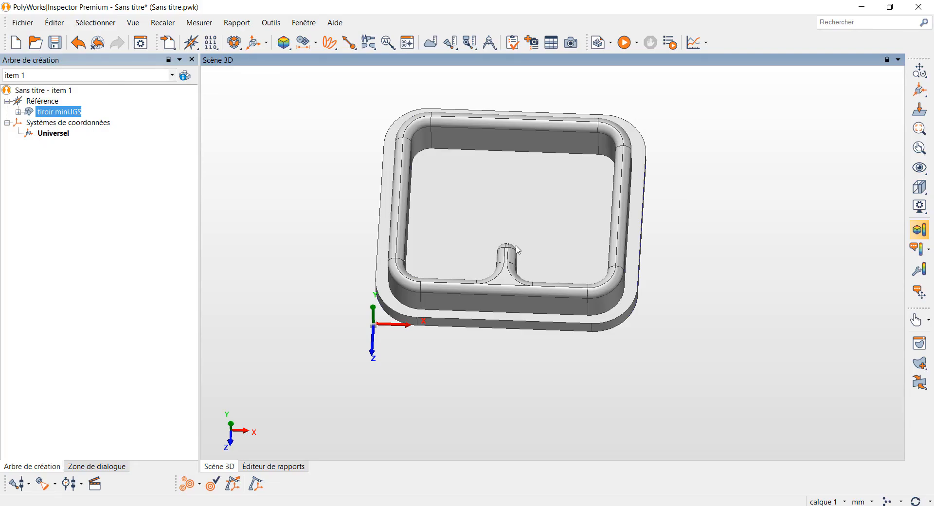
{"action": "left_click", "coordinate": [317, 44]}
{"action": "left_click", "coordinate": [311, 67]}
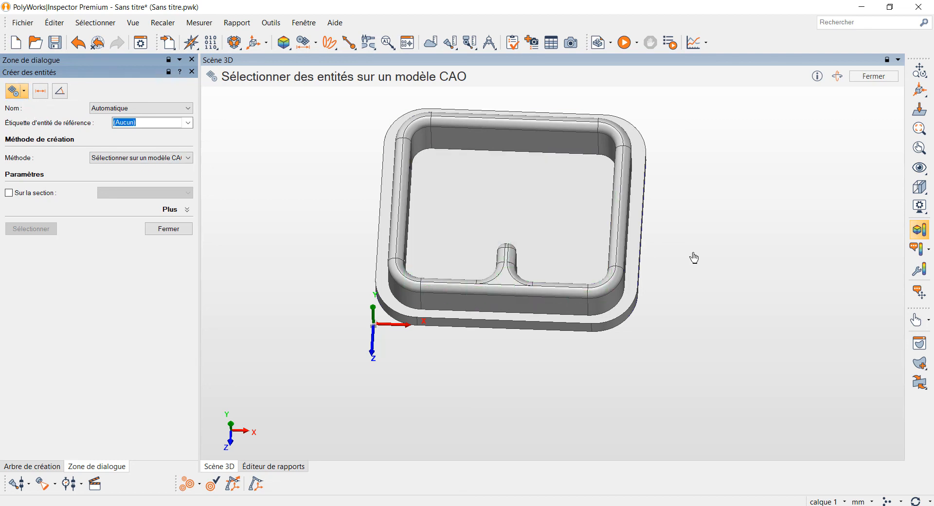
Examine which entity types are recognised on the side hole and the rounded corner of the lip
{"action": "key", "text": "space"}
{"action": "left_click_drag", "start_coordinate": [692, 252], "coordinate": [623, 270]}
{"action": "key", "text": "space"}
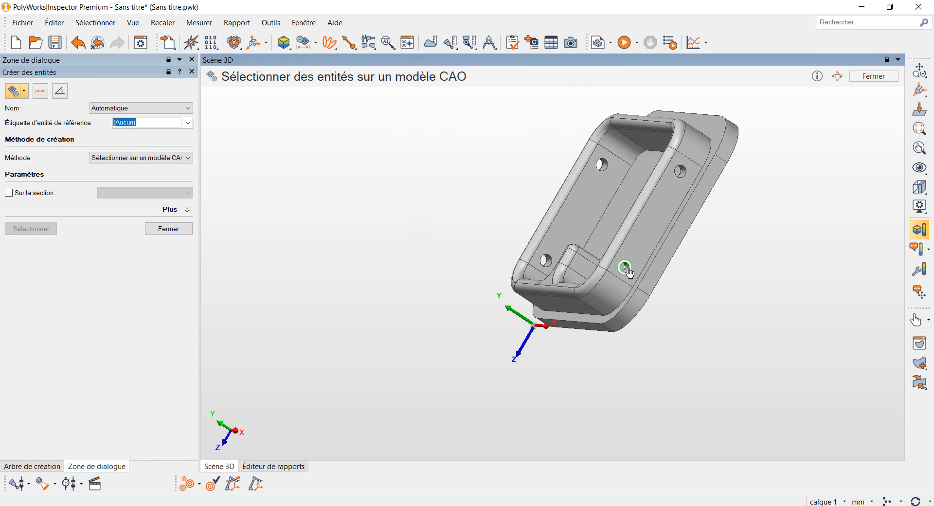
{"action": "key", "text": "space"}
{"action": "scroll", "coordinate": [628, 269], "scroll_direction": "up", "scroll_amount": 10}
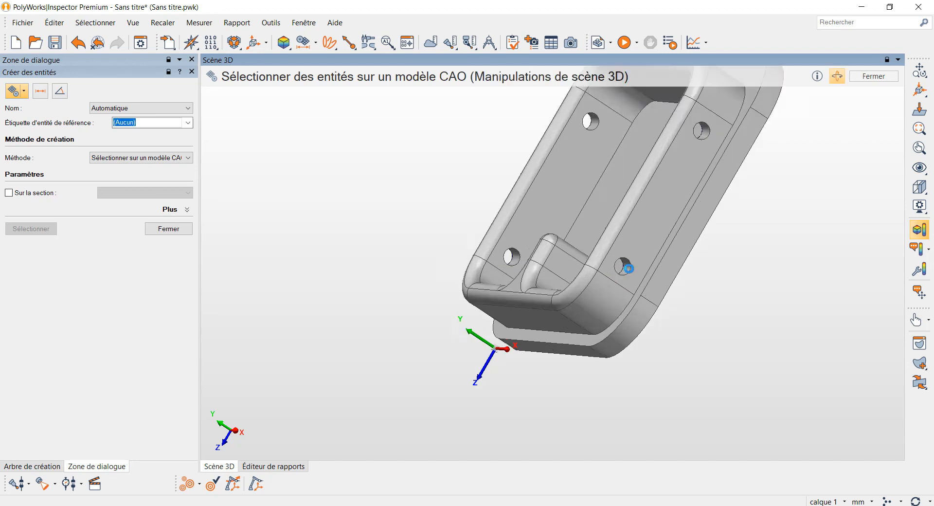
{"action": "key", "text": "space"}
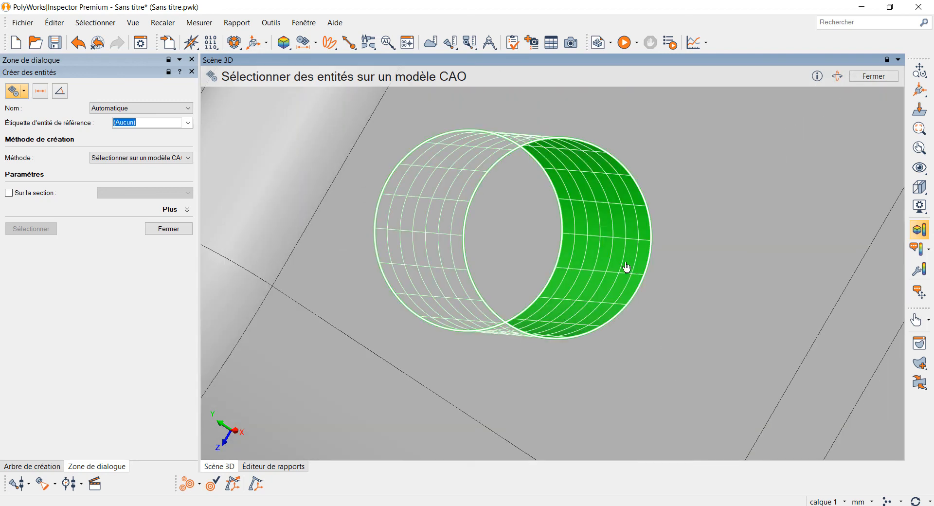
{"action": "key", "text": "space"}
{"action": "scroll", "coordinate": [627, 267], "scroll_direction": "down", "scroll_amount": 10}
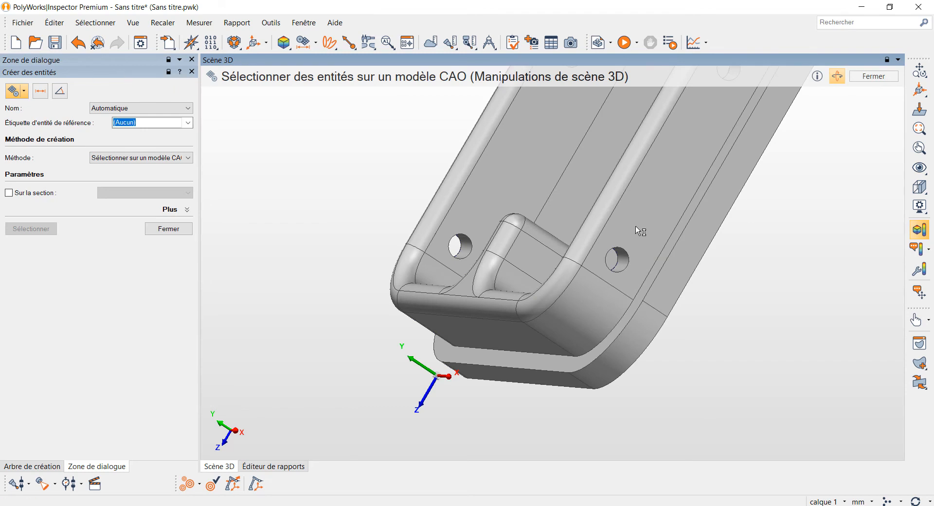
{"action": "key", "text": "space"}
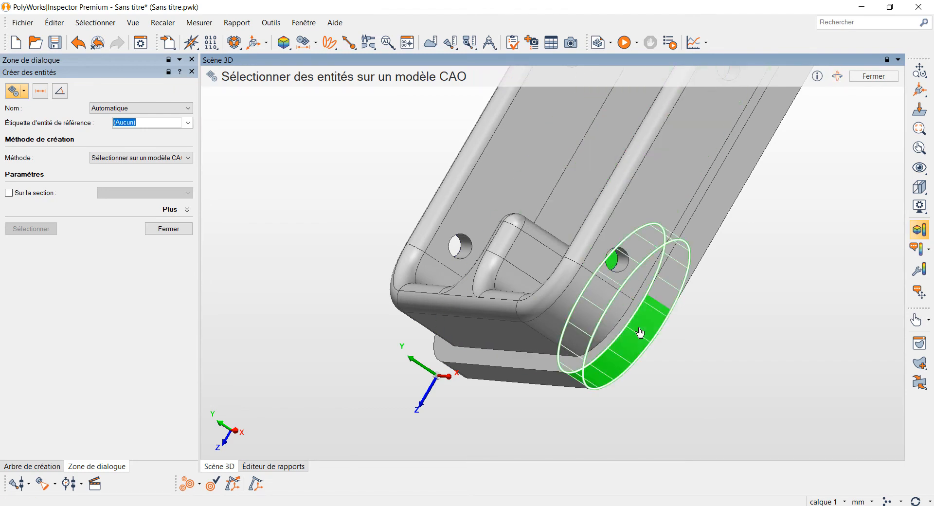
Set the entity type to plane, picked as a single surface on the CAD model, and target the flange face around the raised walls
{"action": "left_click", "coordinate": [25, 94]}
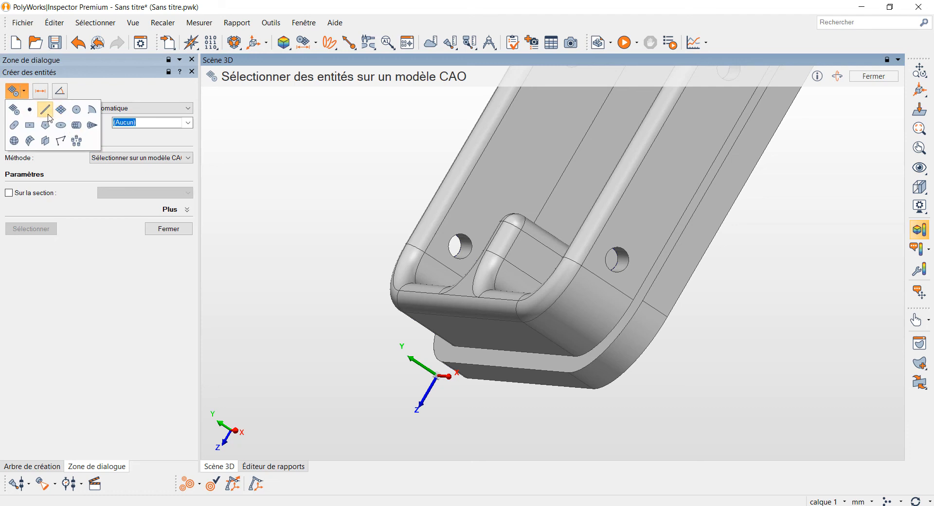
{"action": "left_click", "coordinate": [61, 110]}
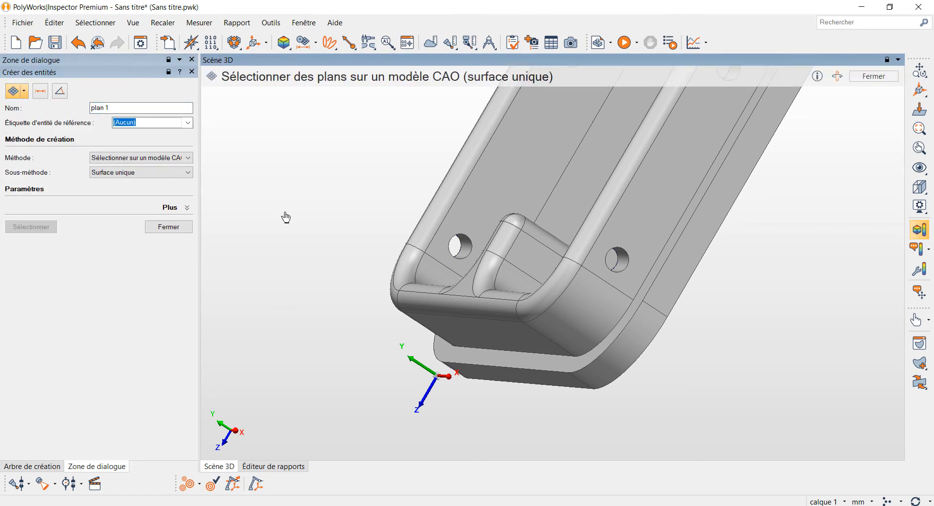
{"action": "key", "text": "space"}
{"action": "left_click_drag", "start_coordinate": [295, 221], "coordinate": [330, 229]}
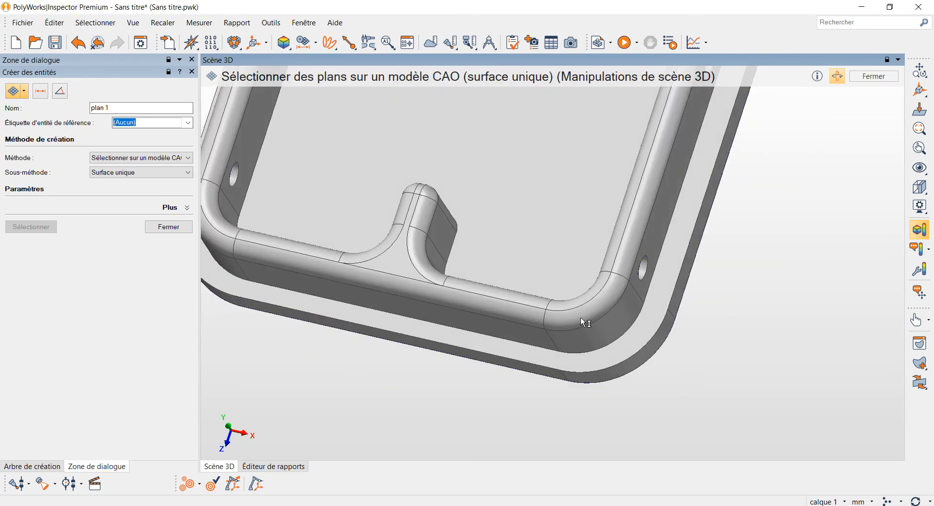
{"action": "key", "text": "space"}
{"action": "left_click", "coordinate": [536, 359]}
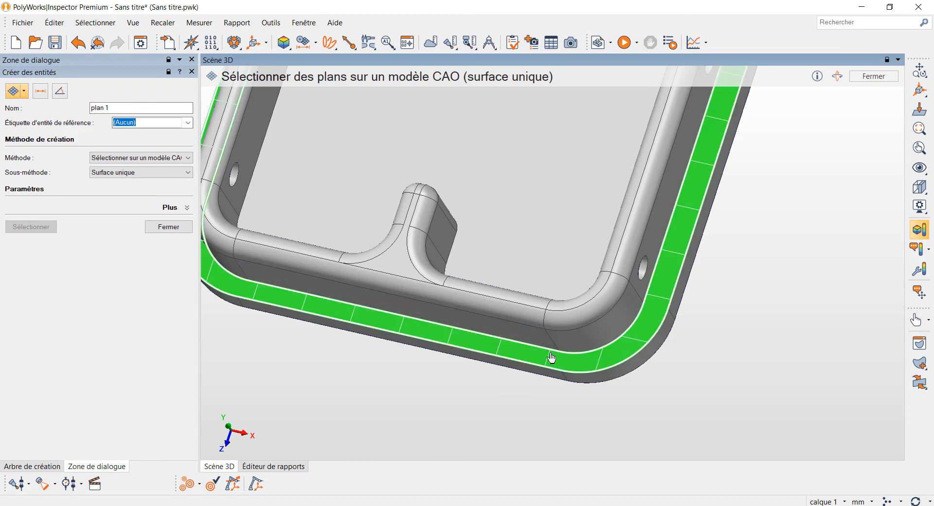
Check the position of datum A on the drawing in Word, and return to the plane selection in PolyWorks|Inspector
{"action": "key", "text": "alt+Tab"}
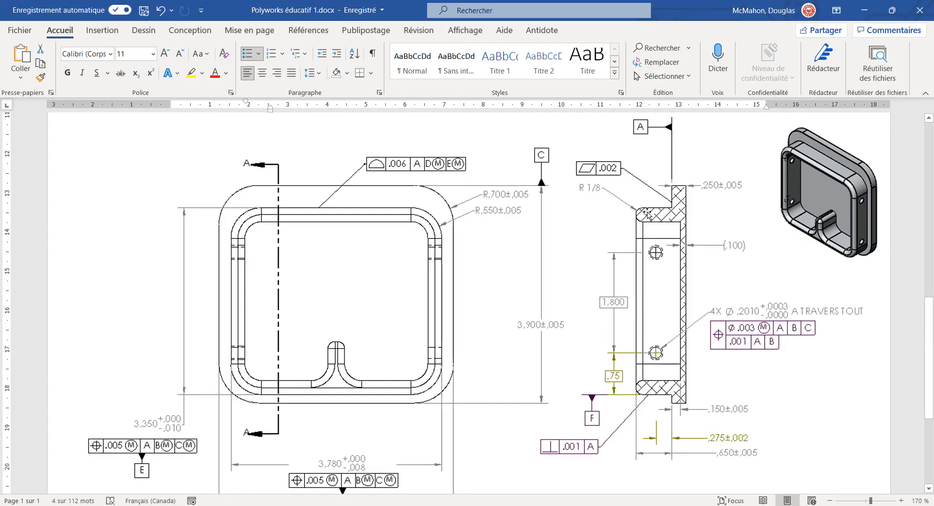
{"action": "key", "text": "alt+Tab"}
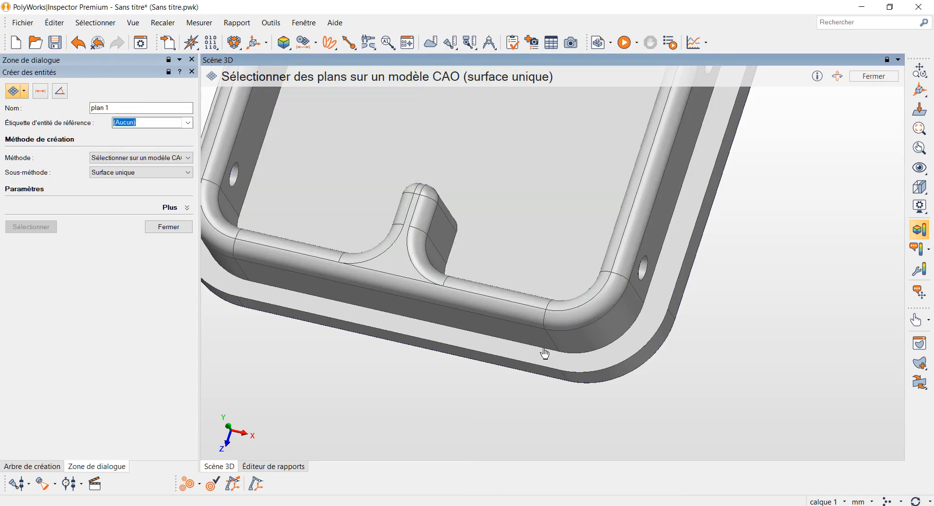
{"action": "scroll", "coordinate": [637, 382], "scroll_direction": "down", "scroll_amount": 5}
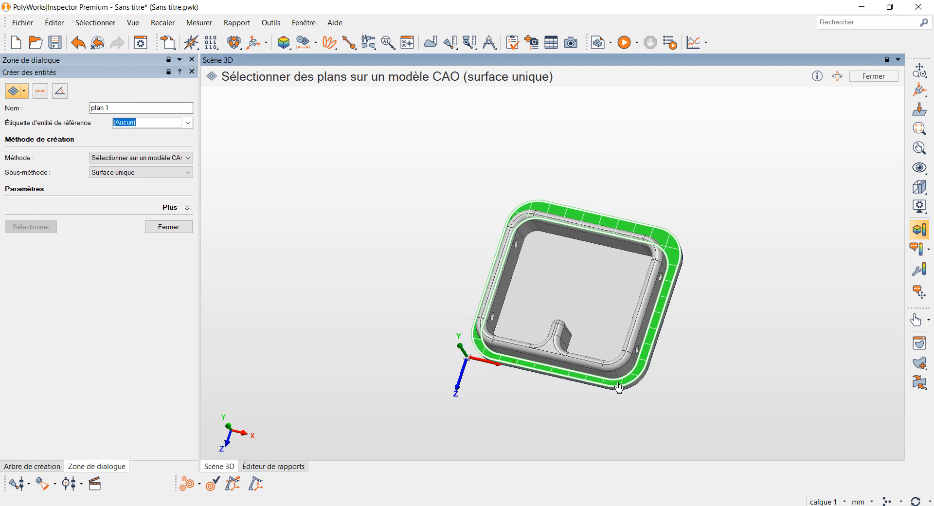
Create a plane on the flange face around the raised walls, with datum label A and the name Data A
{"action": "left_click", "coordinate": [187, 124]}
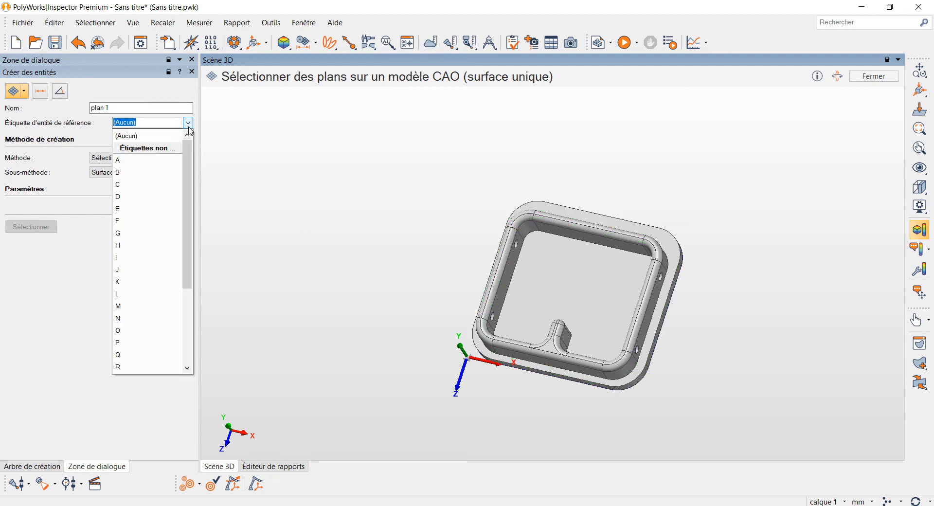
{"action": "left_click", "coordinate": [162, 159]}
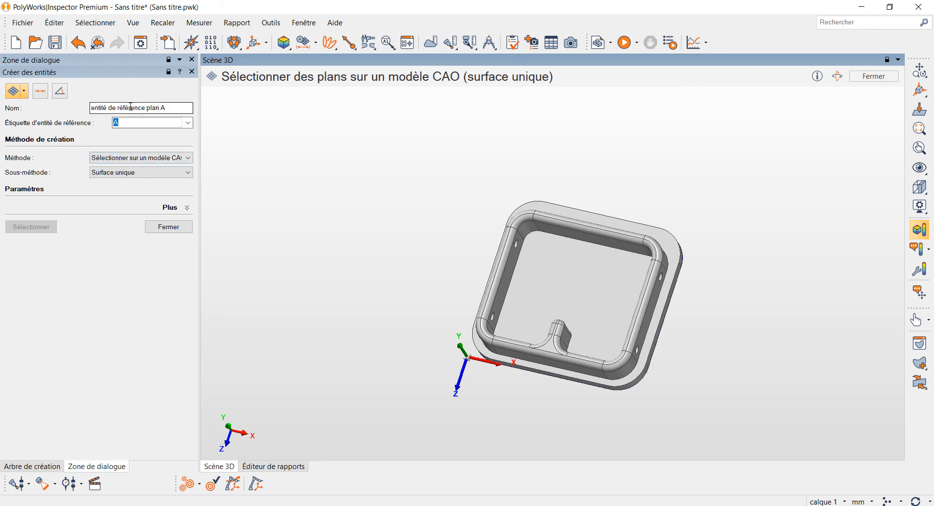
{"action": "left_click_drag", "start_coordinate": [159, 108], "coordinate": [83, 100]}
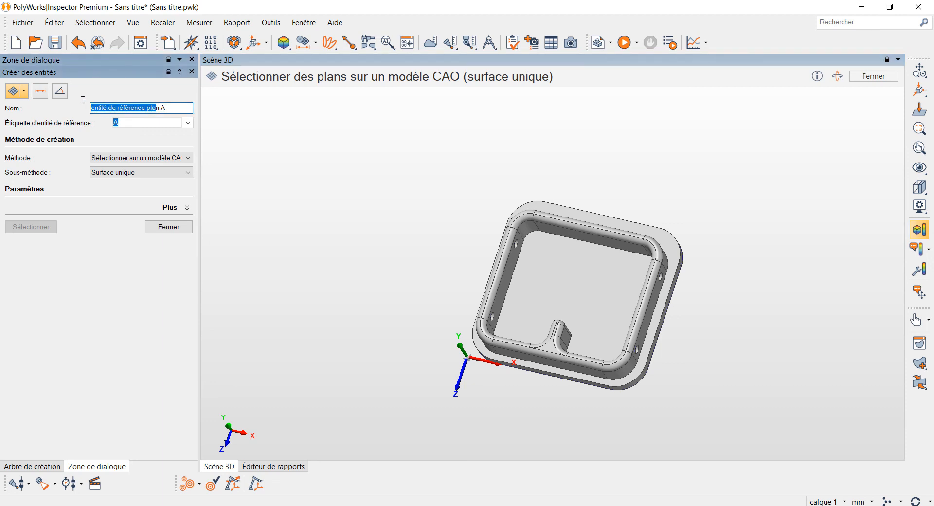
{"action": "type", "text": "Data"}
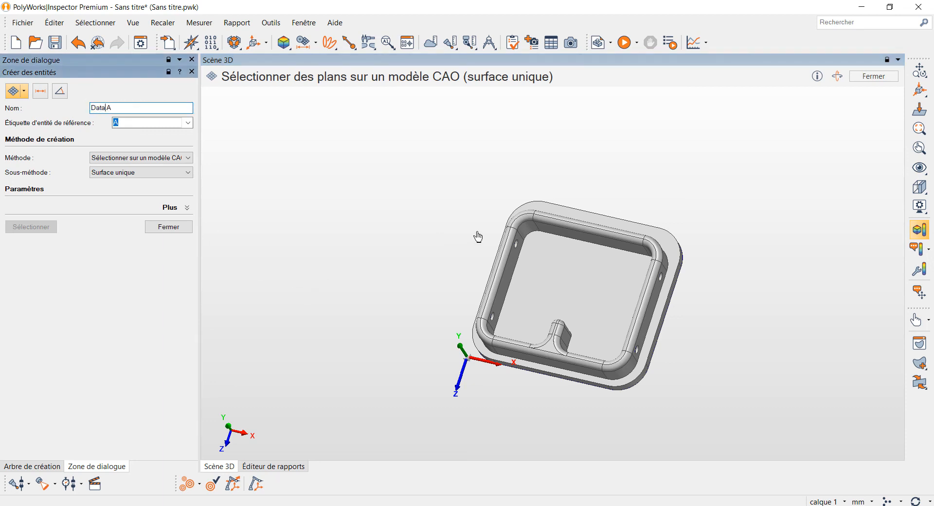
{"action": "left_click", "coordinate": [677, 252]}
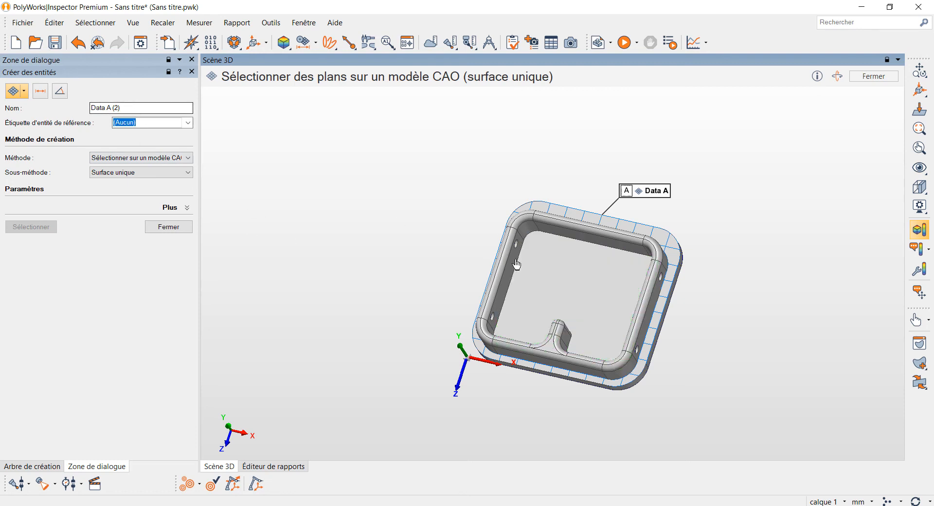
Create a plane named devant on the outer face of the raised wall on the rib side
{"action": "left_click_drag", "start_coordinate": [138, 108], "coordinate": [70, 113]}
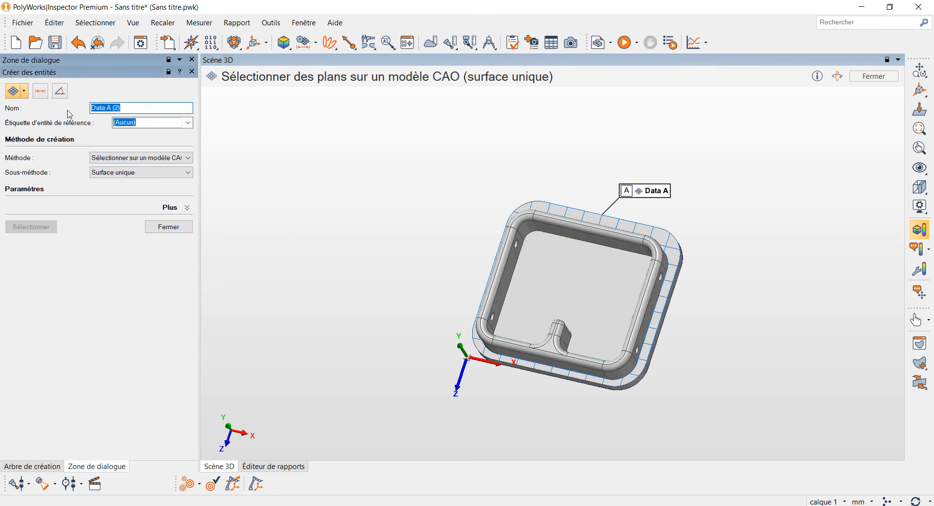
{"action": "type", "text": "devant"}
{"action": "left_click", "coordinate": [579, 373]}
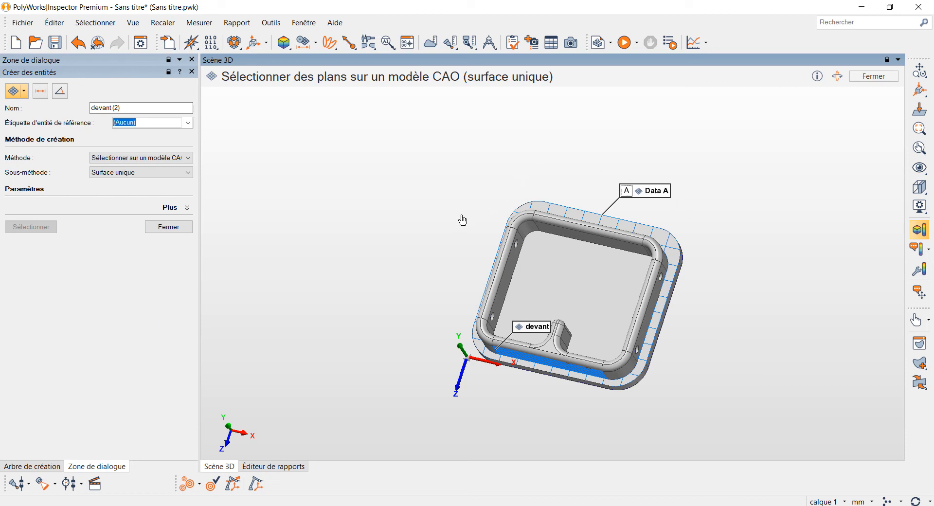
Create a plane named Derrière on the outer face of the raised wall opposite the rib
{"action": "key", "text": "space"}
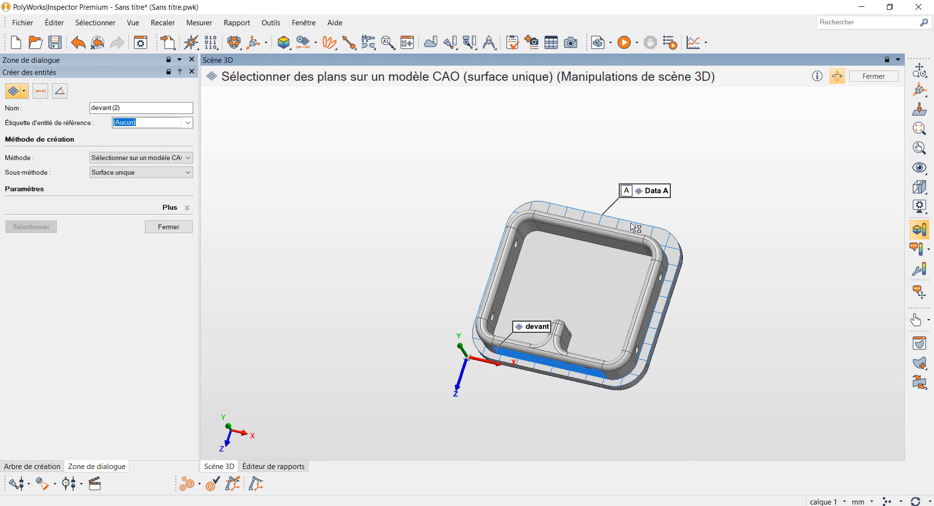
{"action": "left_click_drag", "start_coordinate": [690, 347], "coordinate": [743, 243]}
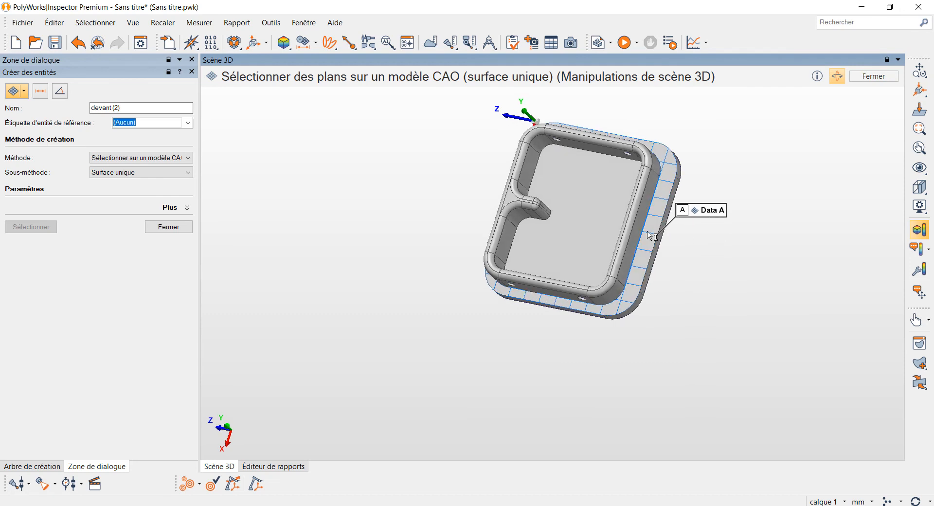
{"action": "key", "text": "space"}
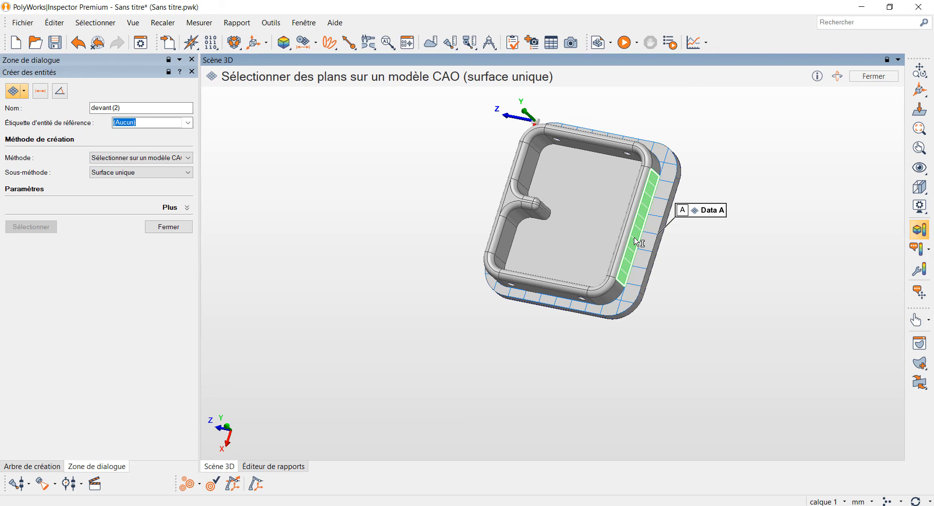
{"action": "left_click", "coordinate": [99, 108]}
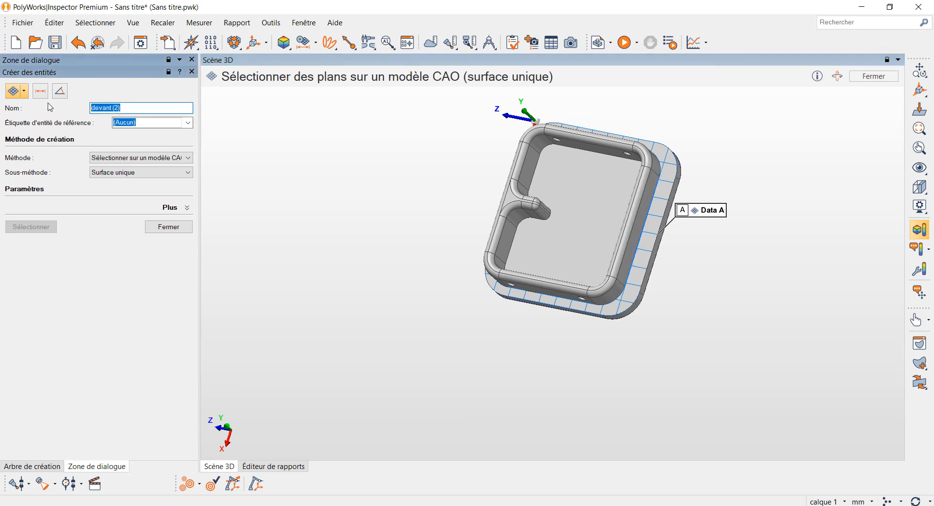
{"action": "type", "text": "Derrière"}
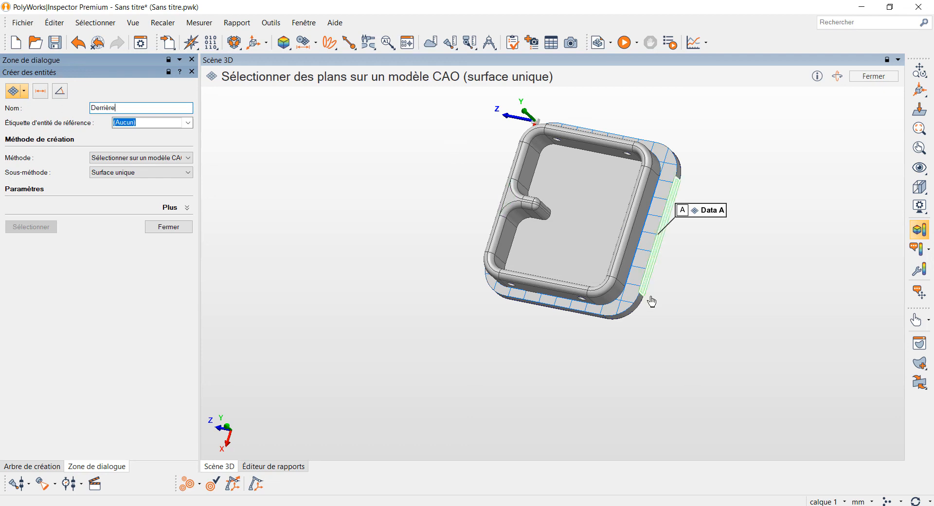
{"action": "left_click", "coordinate": [628, 263]}
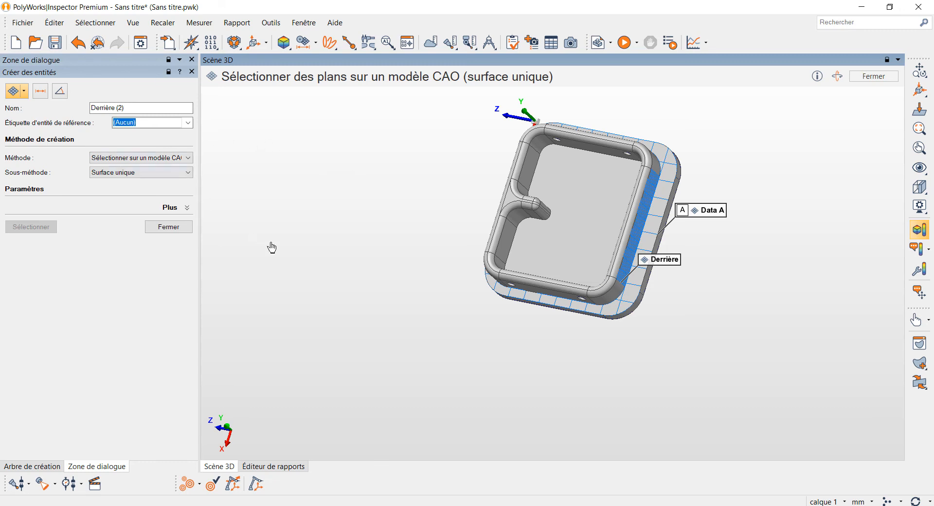
Switch the entity type to cylinder and create cylinders on the two side-wall holes nearest the rib
{"action": "left_click", "coordinate": [23, 91]}
{"action": "left_click", "coordinate": [82, 134]}
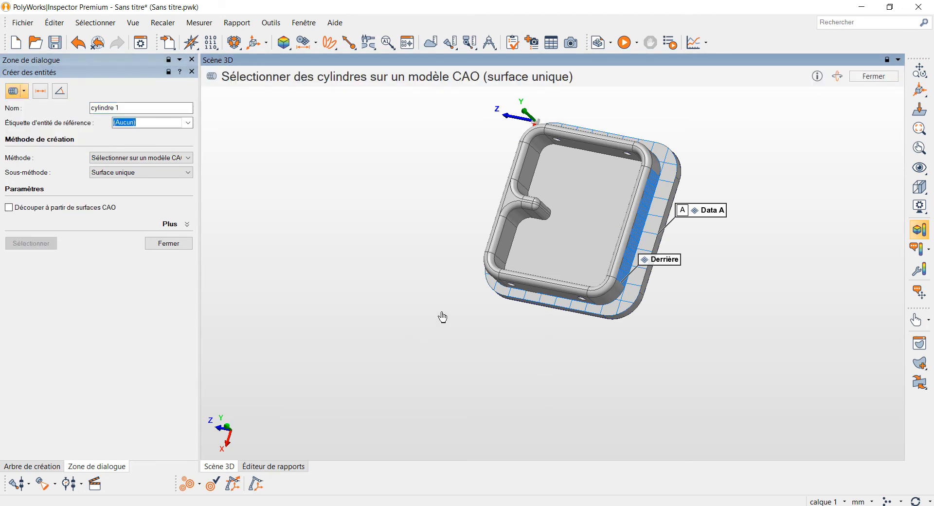
{"action": "middle_click_drag", "start_coordinate": [475, 323], "coordinate": [472, 360]}
{"action": "left_click_drag", "start_coordinate": [472, 360], "coordinate": [492, 326]}
{"action": "left_click", "coordinate": [487, 329]}
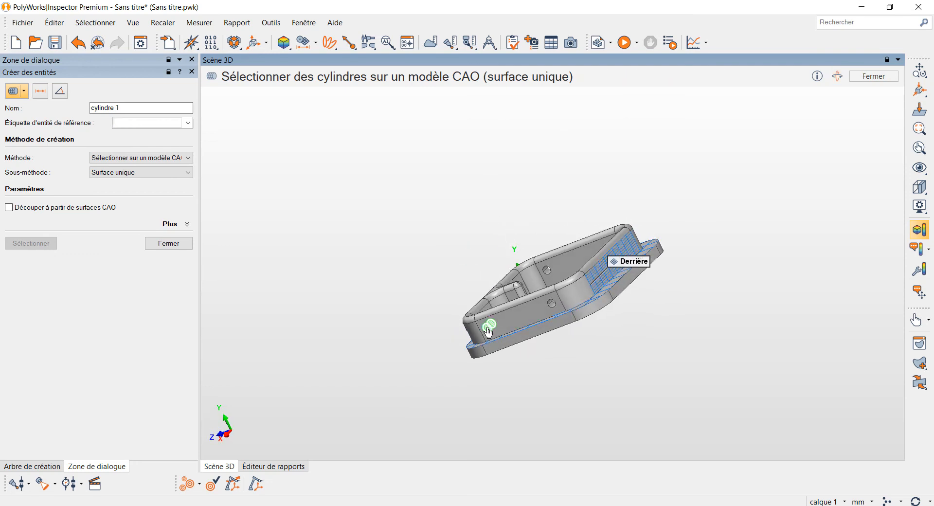
{"action": "left_click", "coordinate": [546, 273]}
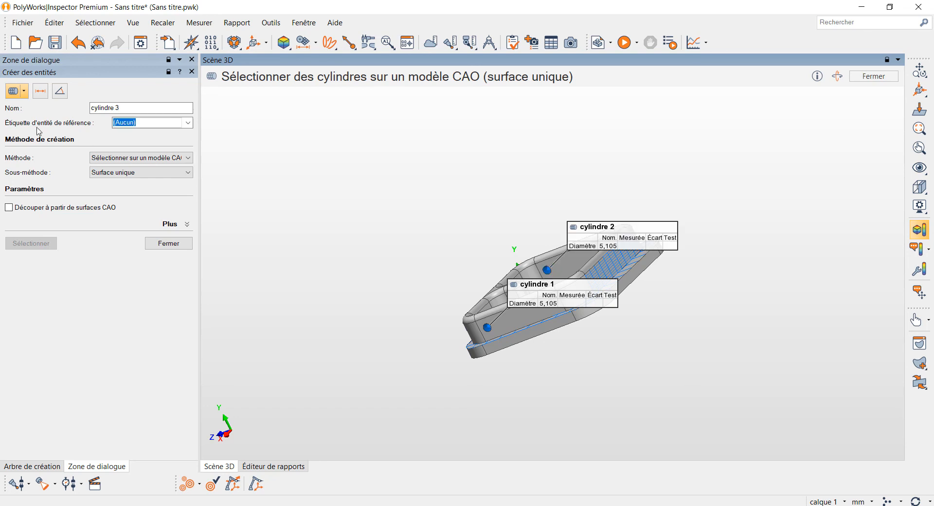
Create cylinders on the two remaining side-wall holes near the Derrière plane and finish creating entities
{"action": "scroll", "coordinate": [566, 341], "scroll_direction": "up", "scroll_amount": 10}
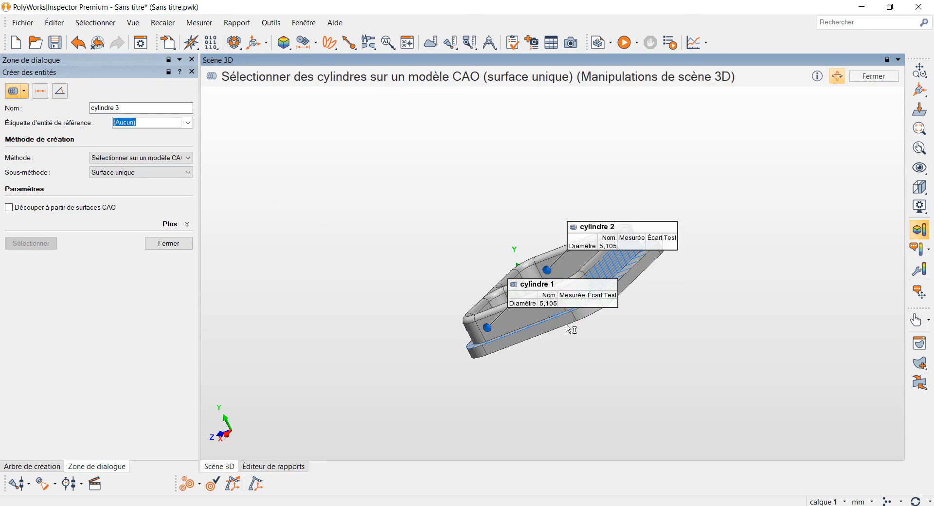
{"action": "left_click", "coordinate": [473, 185]}
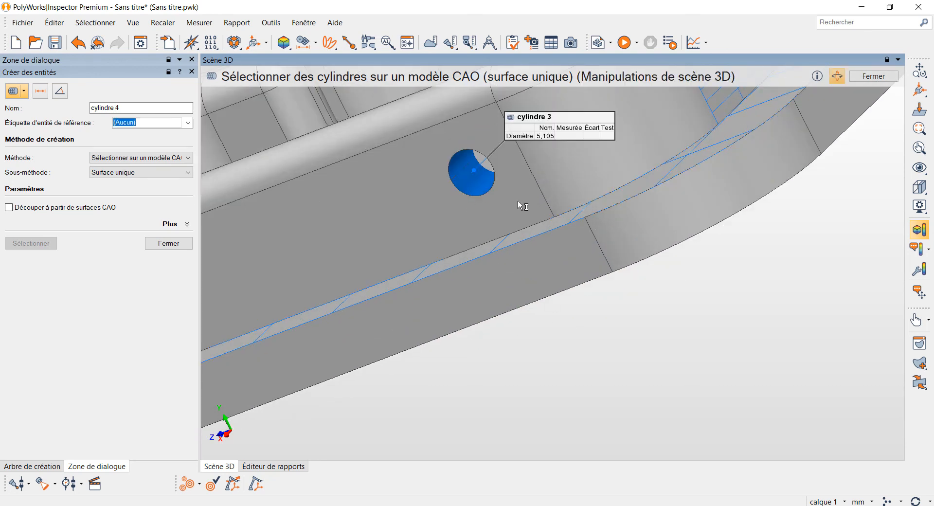
{"action": "scroll", "coordinate": [599, 215], "scroll_direction": "down", "scroll_amount": 15}
{"action": "mouse_move", "coordinate": [652, 224]}
{"action": "left_mouse_down"}
{"action": "mouse_move", "coordinate": [567, 261]}
{"action": "mouse_move", "coordinate": [650, 219]}
{"action": "left_mouse_up"}
{"action": "scroll", "coordinate": [642, 162], "scroll_direction": "up", "scroll_amount": 8}
{"action": "key", "text": "space"}
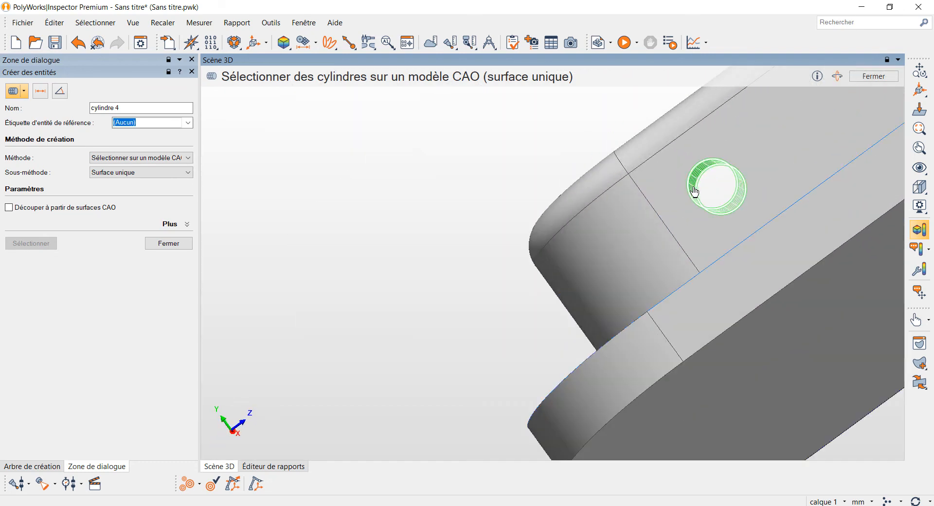
{"action": "left_click", "coordinate": [694, 192]}
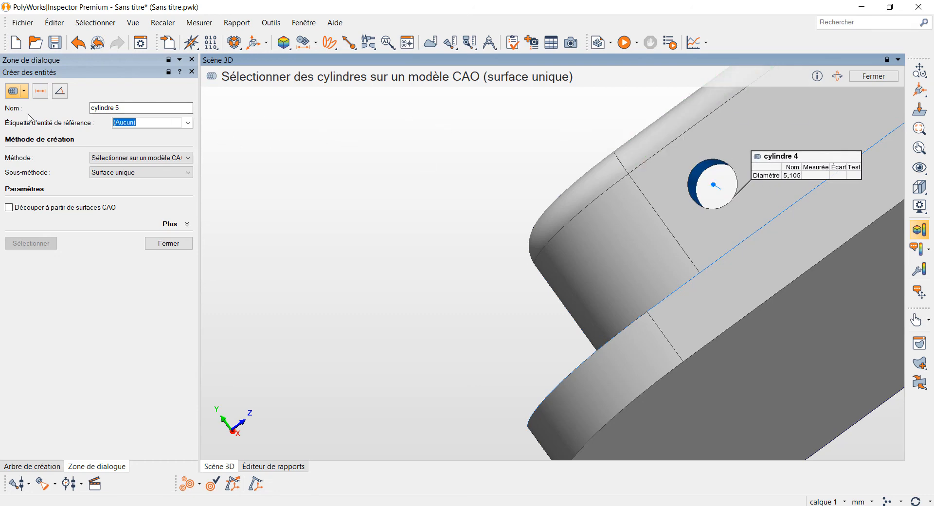
{"action": "left_click", "coordinate": [165, 244]}
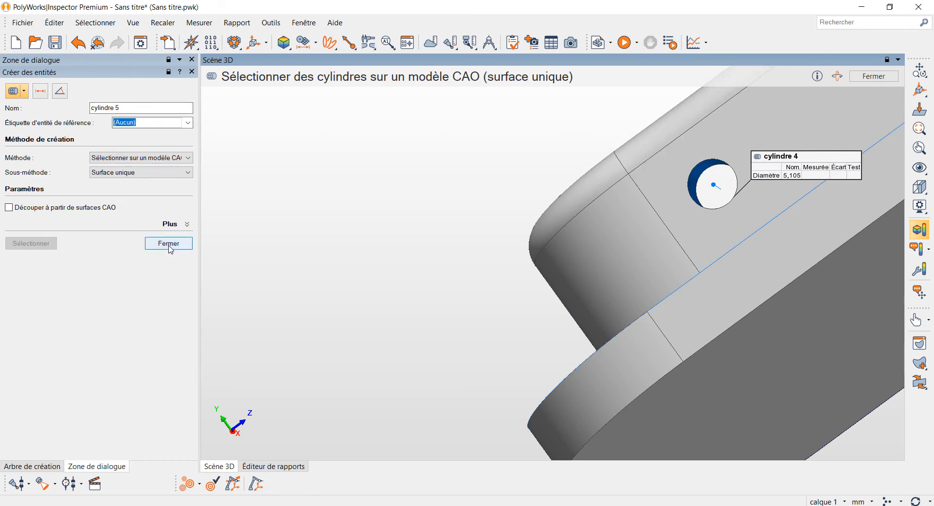
Review the created entities on the whole part and inspect the datum label options in the devant plane's properties, without assigning one
{"action": "left_click_drag", "start_coordinate": [383, 267], "coordinate": [440, 270]}
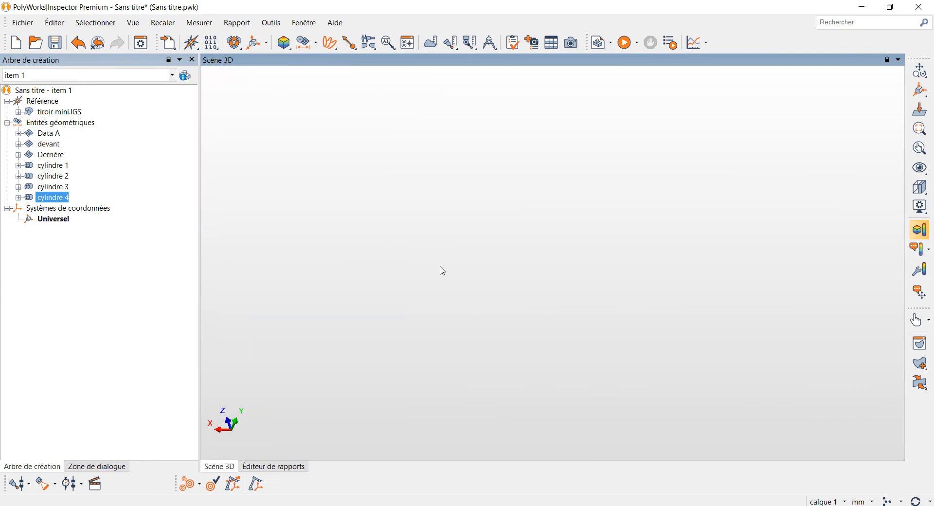
{"action": "scroll", "coordinate": [439, 268], "scroll_direction": "down", "scroll_amount": 5}
{"action": "scroll", "coordinate": [432, 268], "scroll_direction": "down", "scroll_amount": 2}
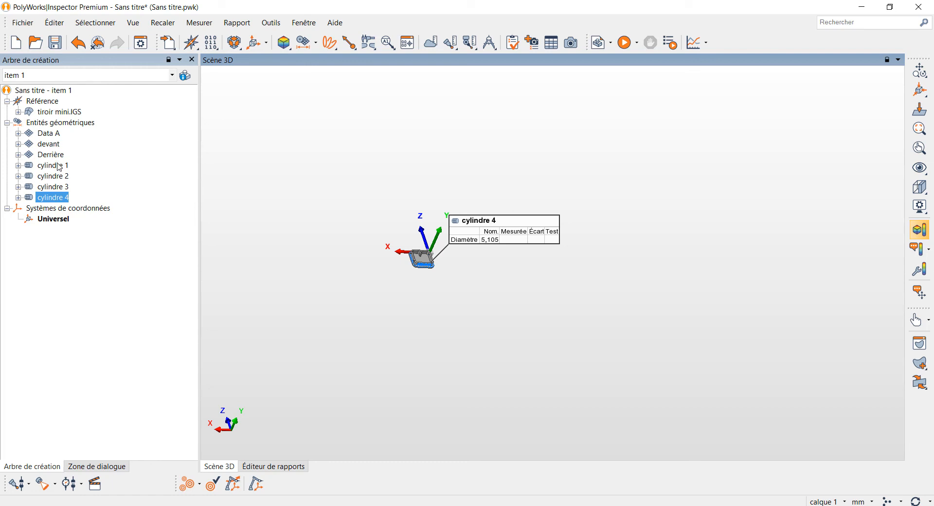
{"action": "scroll", "coordinate": [408, 311], "scroll_direction": "up", "scroll_amount": 5}
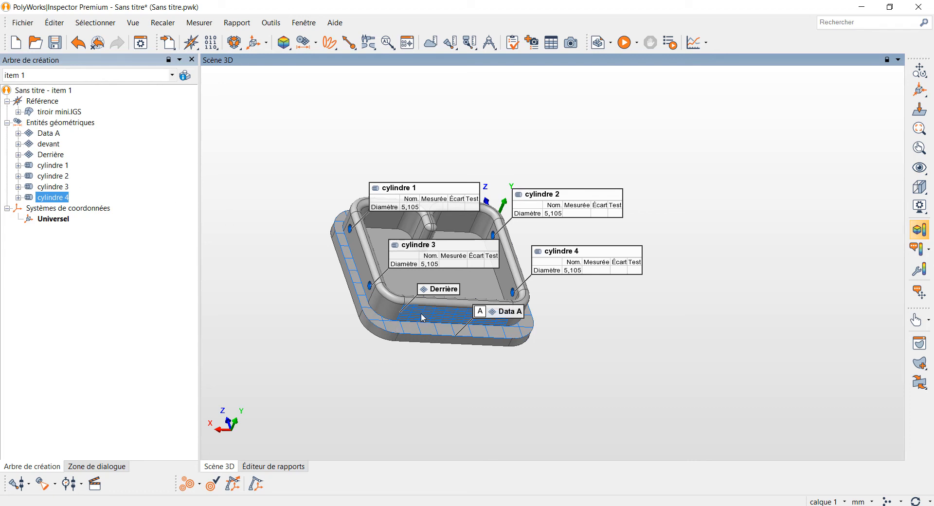
{"action": "left_click", "coordinate": [49, 145]}
{"action": "right_click", "coordinate": [49, 144]}
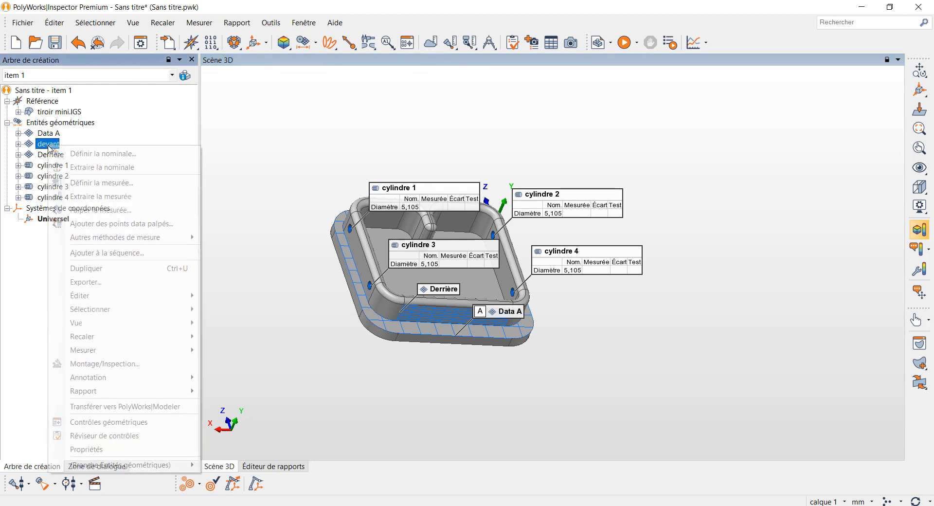
{"action": "left_click", "coordinate": [89, 450]}
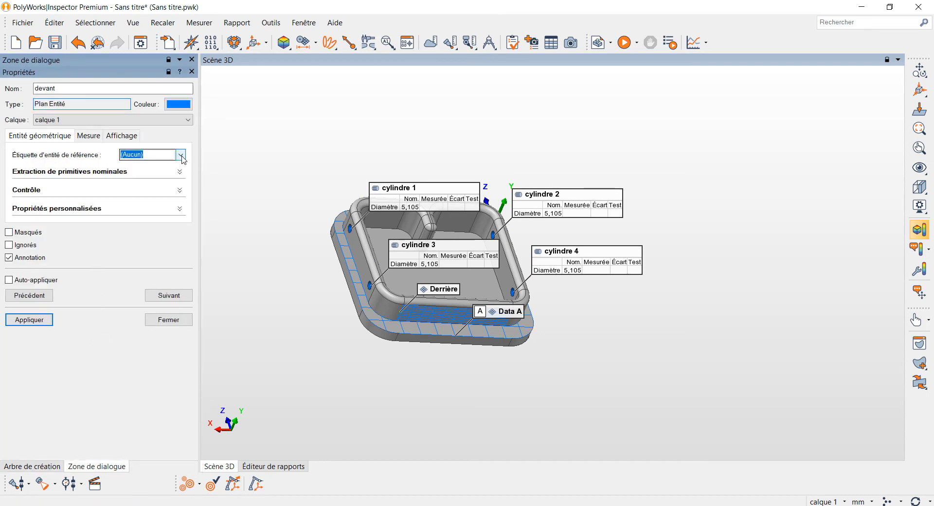
{"action": "left_click", "coordinate": [181, 155]}
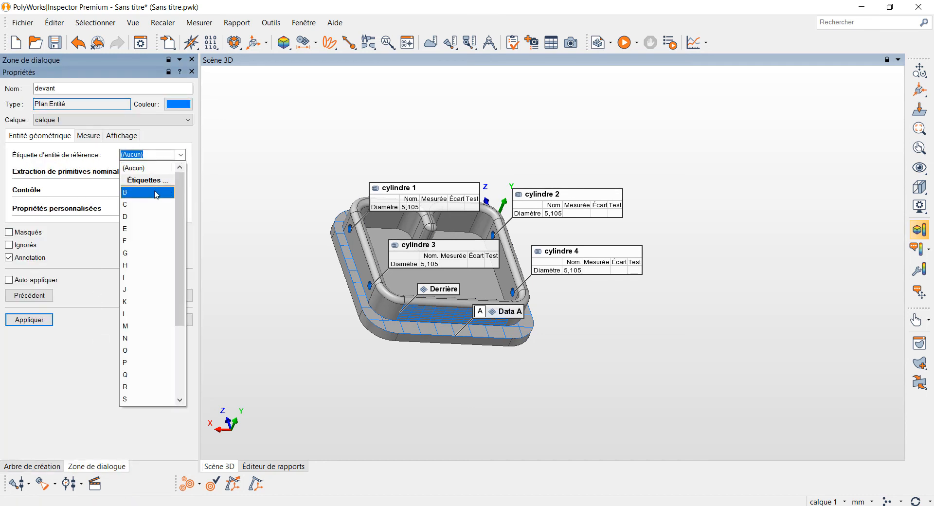
{"action": "left_click", "coordinate": [181, 155]}
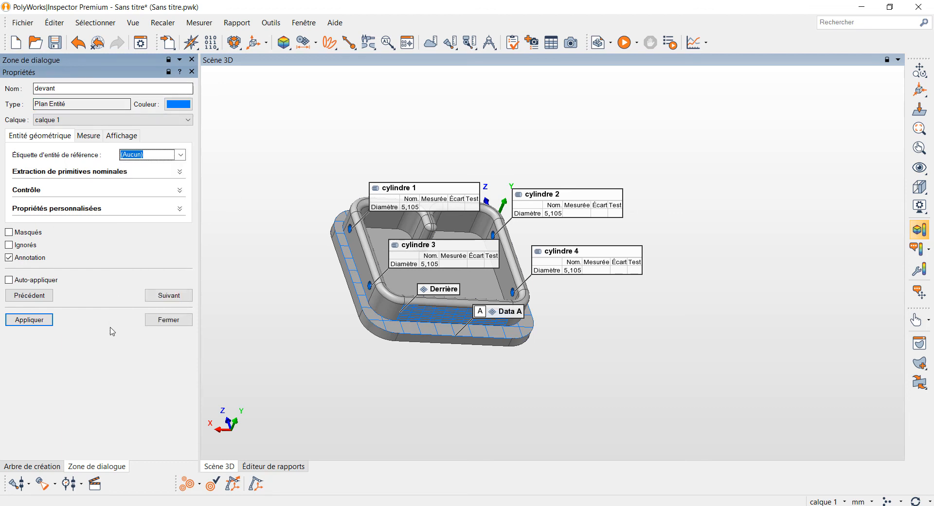
Close the devant plane's properties and look through the commands available for that plane without applying any
{"action": "left_click", "coordinate": [163, 320]}
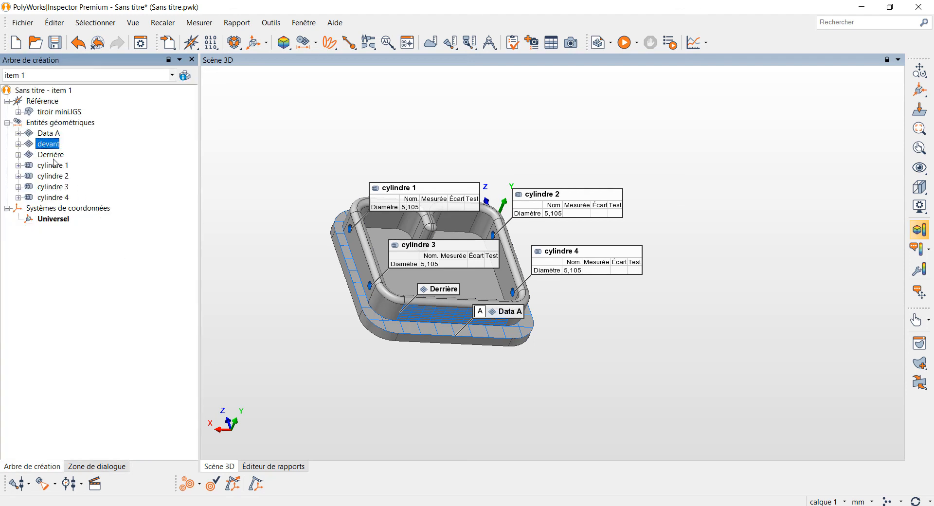
{"action": "right_click", "coordinate": [54, 146]}
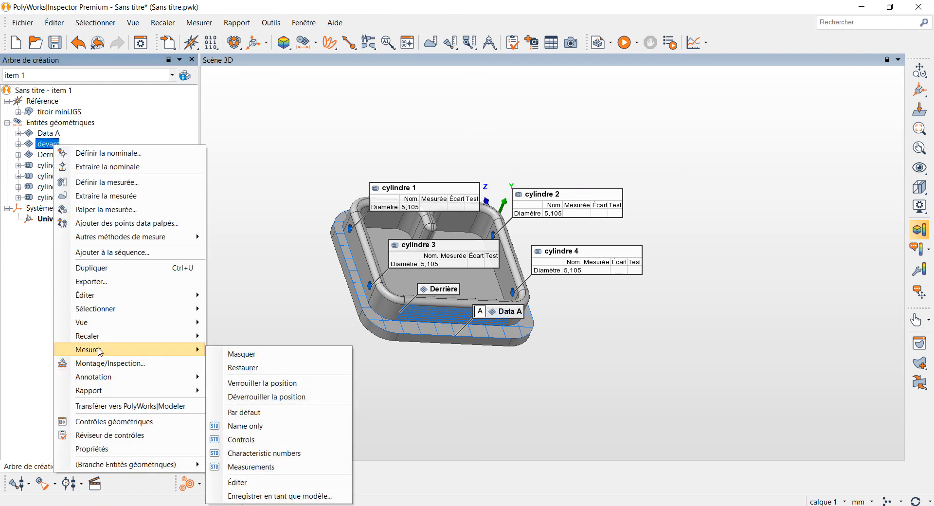
{"action": "mouse_move", "coordinate": [63, 298]}
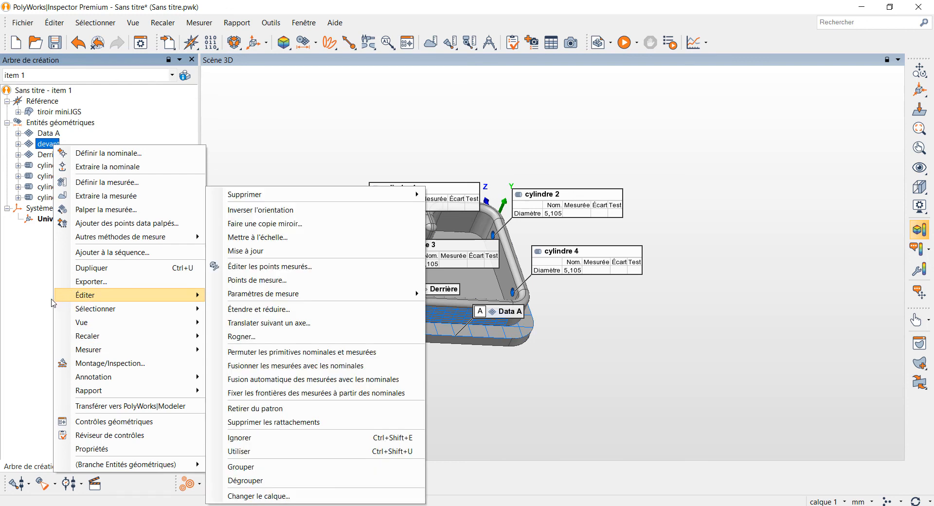
{"action": "left_click", "coordinate": [35, 254]}
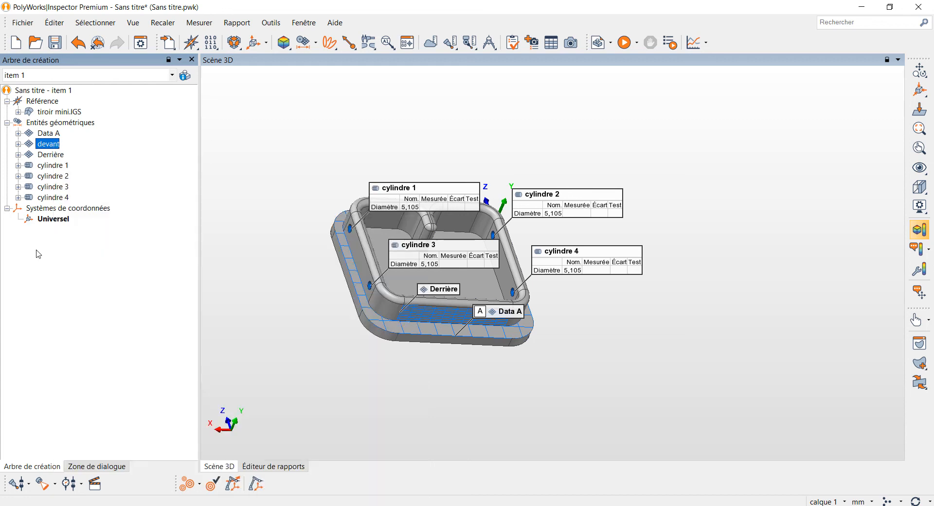
Rename the devant plane as Devant, with a capital D
{"action": "left_click", "coordinate": [56, 144]}
{"action": "left_click", "coordinate": [55, 144]}
{"action": "left_click_drag", "start_coordinate": [58, 143], "coordinate": [35, 144]}
{"action": "type", "text": "De enbavan"}
{"action": "key", "text": "BackSpace"}
{"action": "key", "text": "BackSpace"}
{"action": "key", "text": "BackSpace"}
{"action": "key", "text": "BackSpace"}
{"action": "key", "text": "BackSpace"}
{"action": "key", "text": "BackSpace"}
{"action": "key", "text": "BackSpace"}
{"action": "key", "text": "BackSpace"}
{"action": "type", "text": "vent"}
{"action": "key", "text": "Return"}
Switch to the Word document, review the general procedure and the datum A flatness callout on the drawing, and return to PolyWorks|Inspector
{"action": "key", "text": "alt+Tab"}
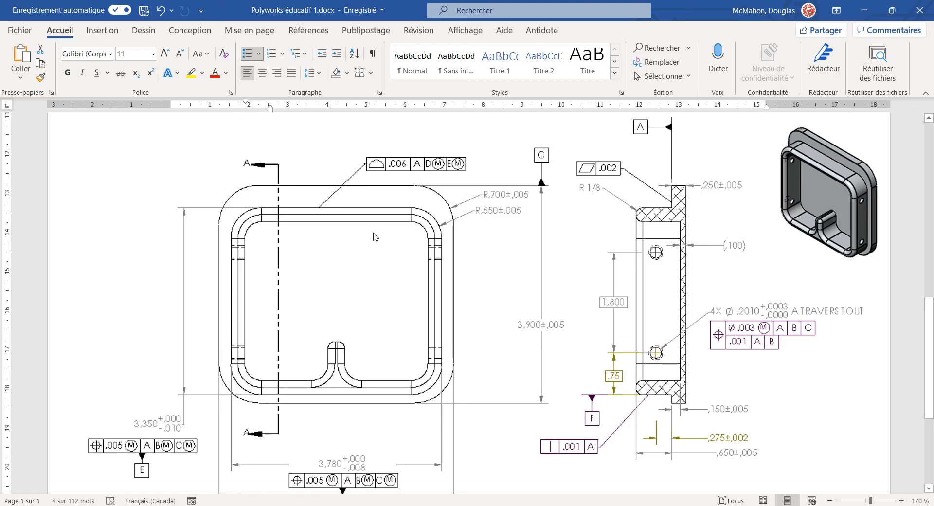
{"action": "key", "text": "alt+Tab"}
{"action": "key", "text": "alt+Tab"}
{"action": "scroll", "coordinate": [451, 260], "scroll_direction": "up", "scroll_amount": 6}
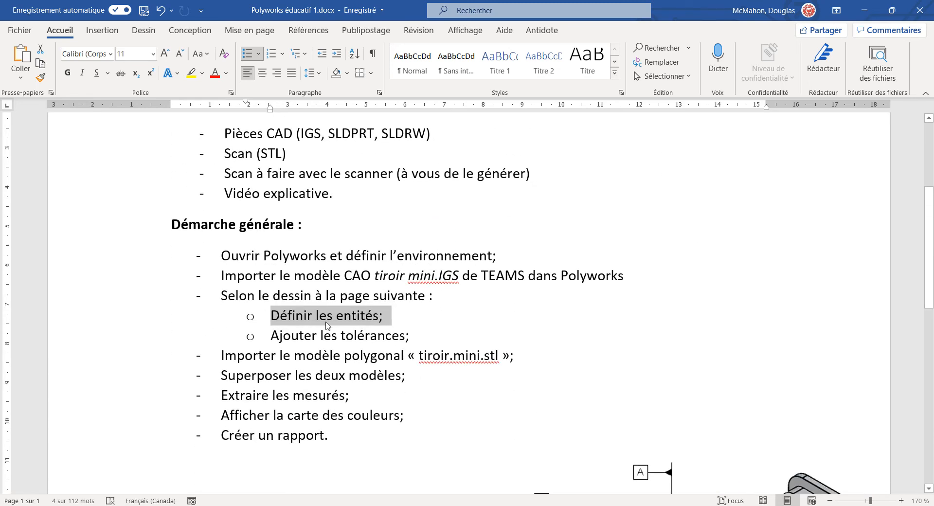
{"action": "scroll", "coordinate": [372, 331], "scroll_direction": "down", "scroll_amount": 5}
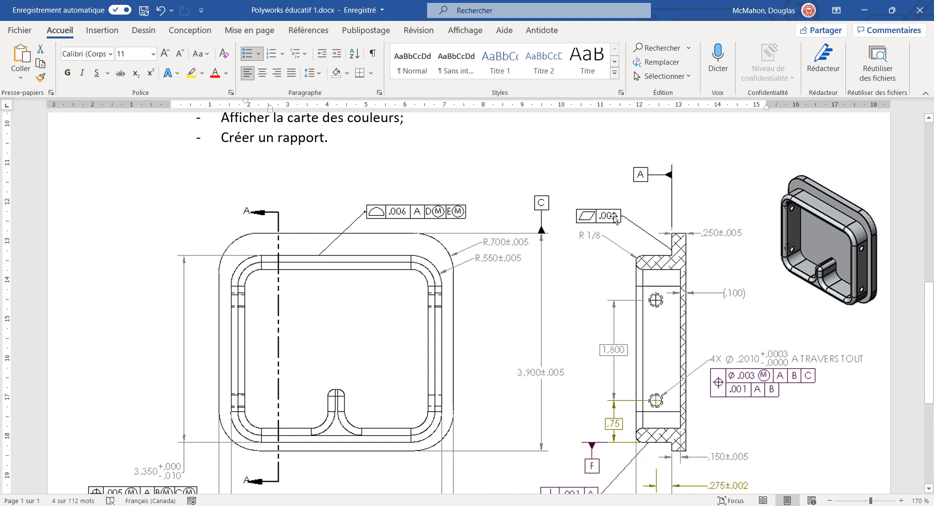
{"action": "key", "text": "alt+Tab"}
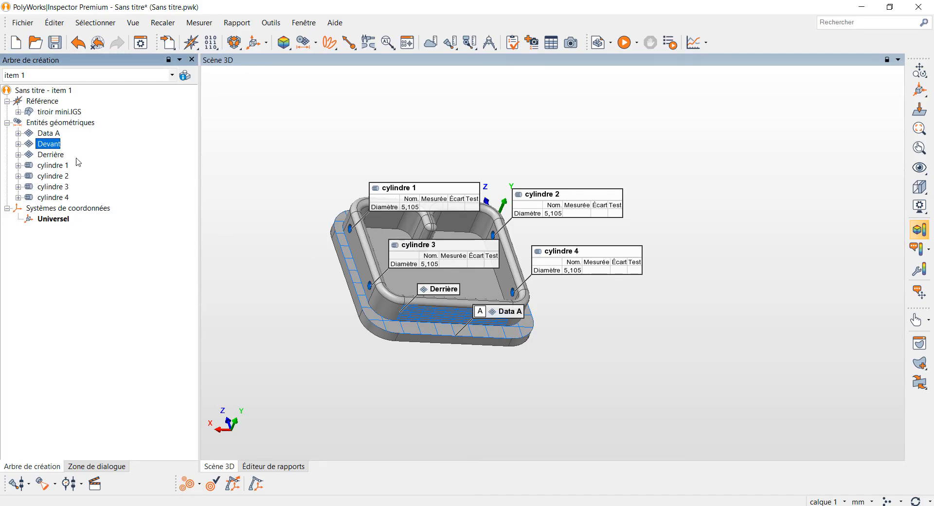
Display the geometric controls of the Data A plane and add a flatness (Planéité) control
{"action": "left_click", "coordinate": [50, 134]}
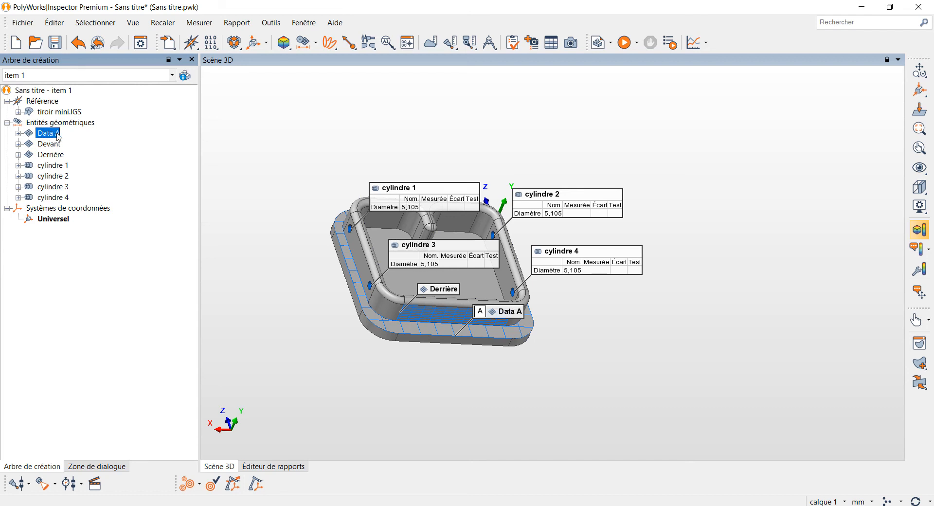
{"action": "left_click", "coordinate": [414, 46]}
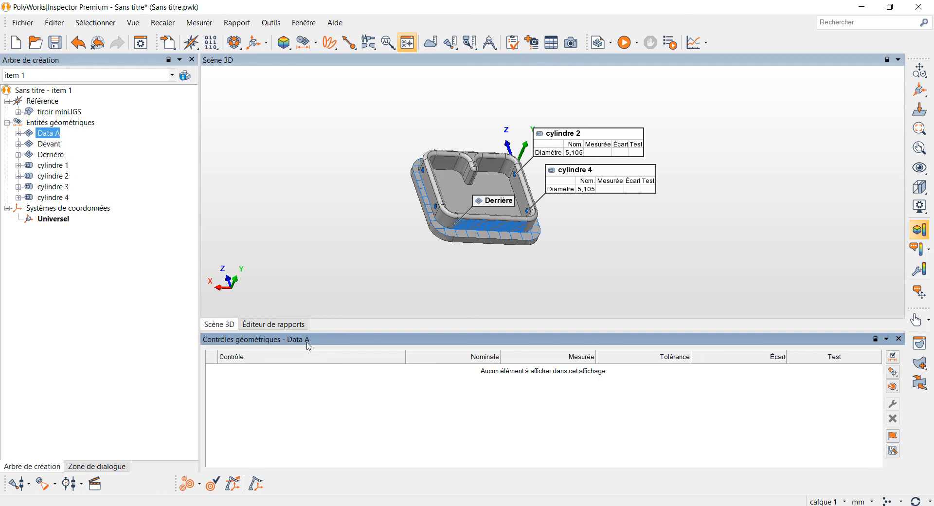
{"action": "left_click", "coordinate": [893, 373]}
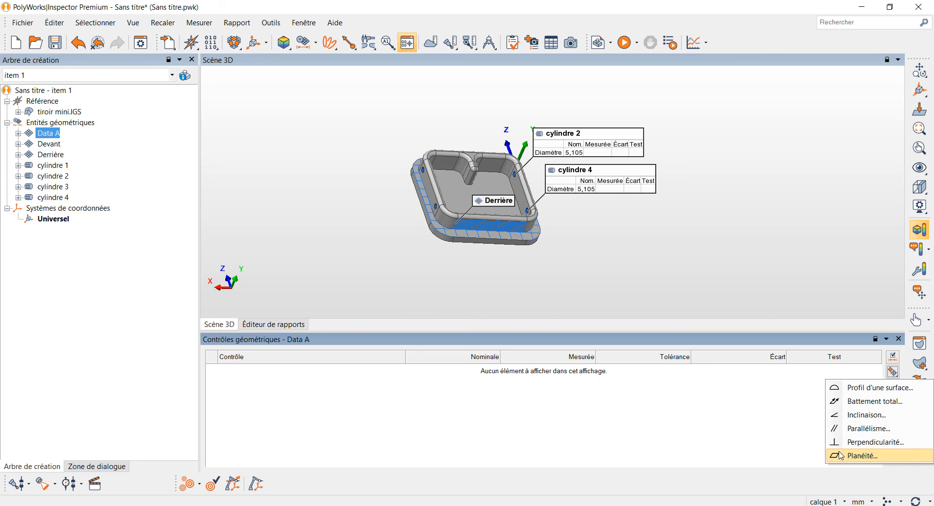
{"action": "left_click", "coordinate": [863, 456]}
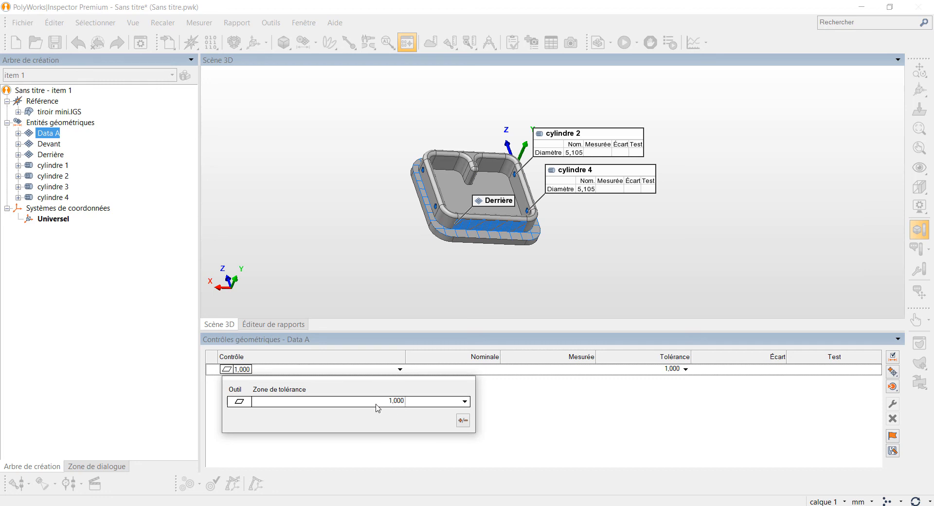
Change the length units to inches (Pouces) and set the Data A flatness tolerance zone to 0,002
{"action": "left_click", "coordinate": [874, 502]}
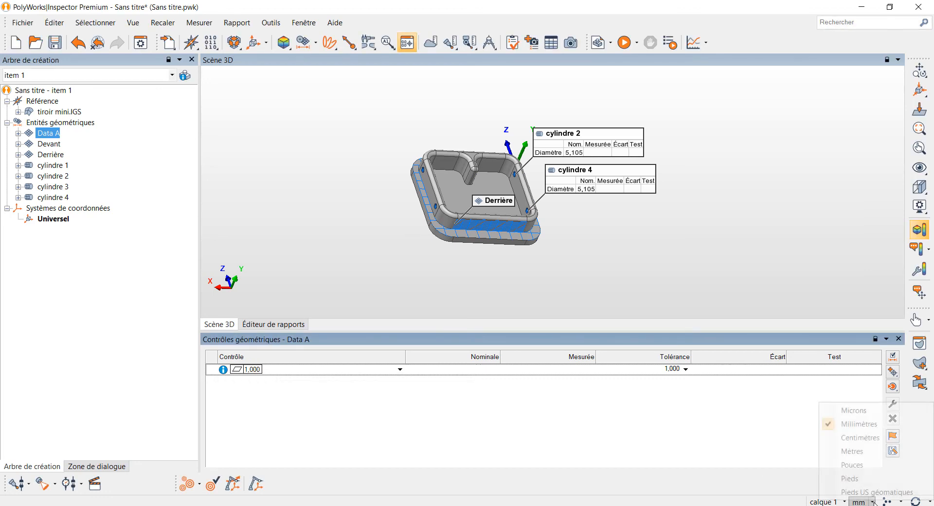
{"action": "left_click", "coordinate": [852, 465]}
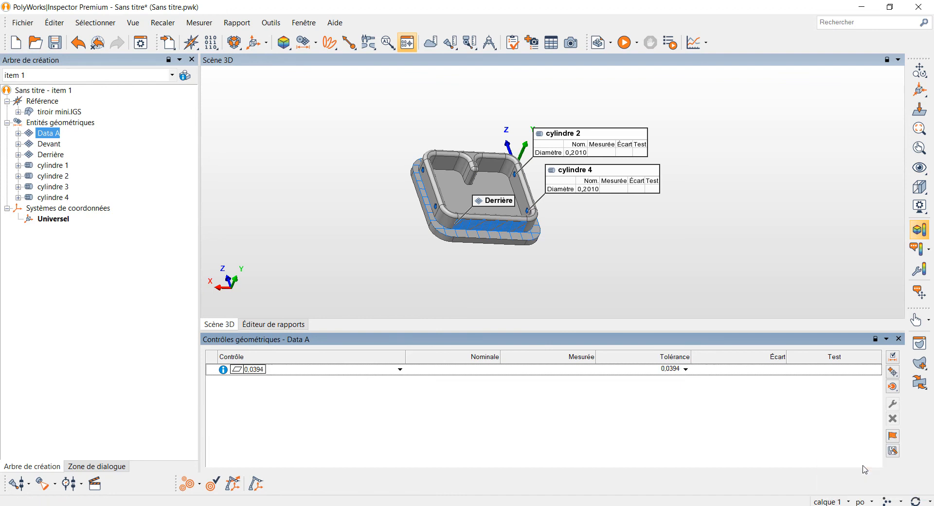
{"action": "left_click", "coordinate": [400, 370]}
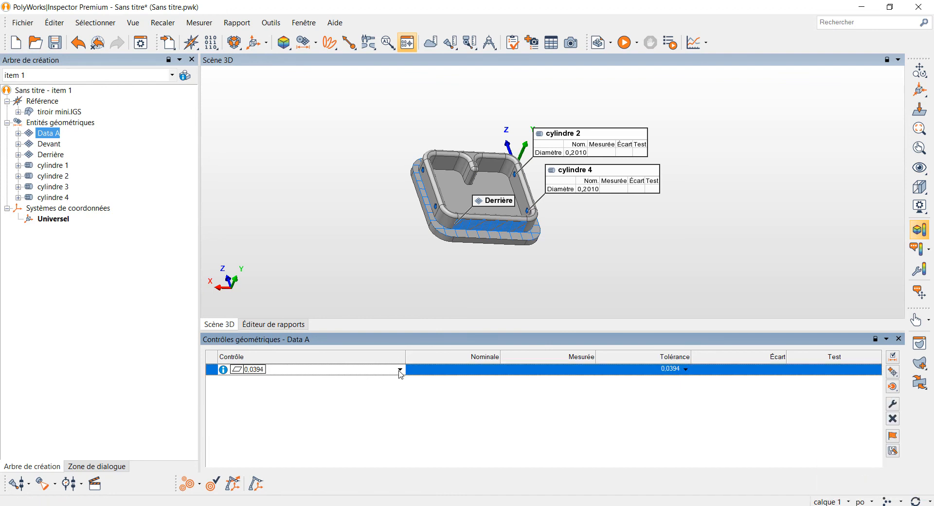
{"action": "left_click", "coordinate": [402, 400]}
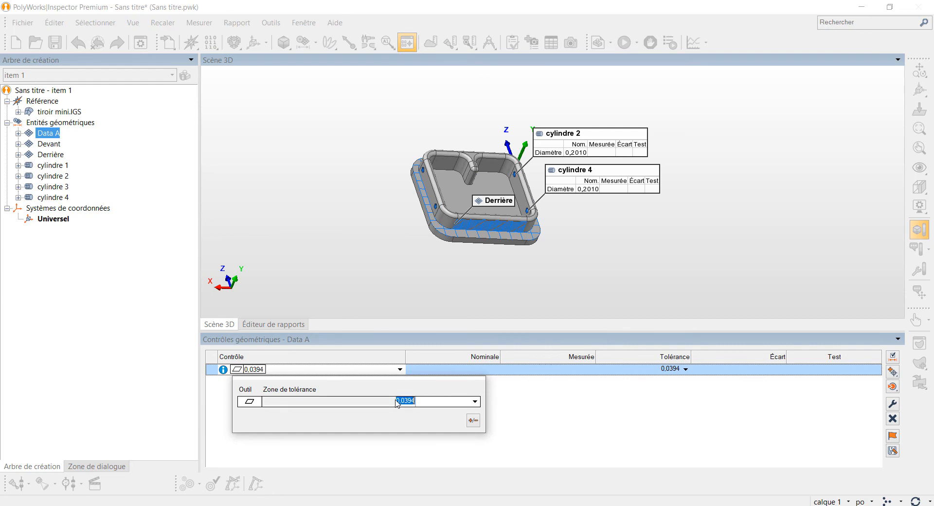
{"action": "key", "text": "BackSpace"}
{"action": "type", "text": "0,002"}
{"action": "key", "text": "Return"}
{"action": "left_click", "coordinate": [475, 402]}
{"action": "left_click", "coordinate": [475, 402]}
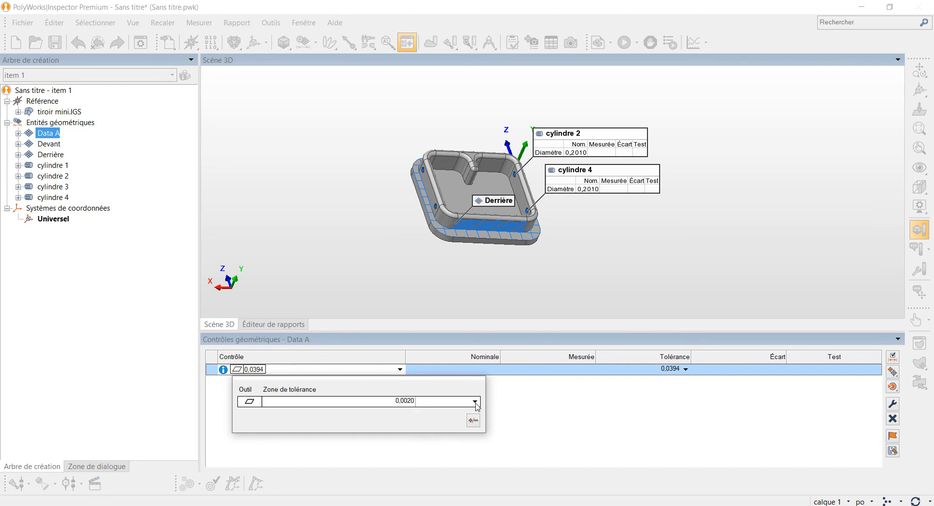
{"action": "left_click", "coordinate": [475, 402]}
{"action": "left_click", "coordinate": [517, 413]}
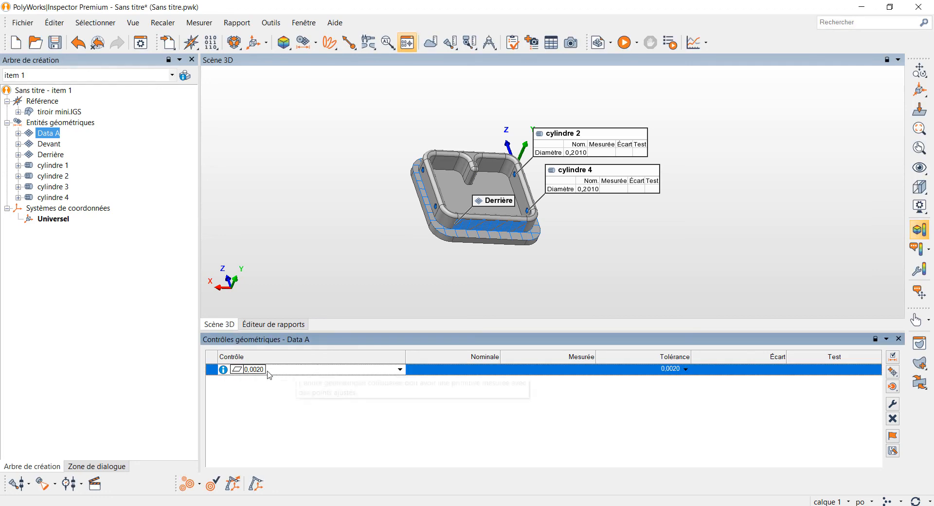
Consult the part drawing in Word for the remaining dimensions and tolerances, and return to PolyWorks|Inspector
{"action": "key", "text": "alt+Tab"}
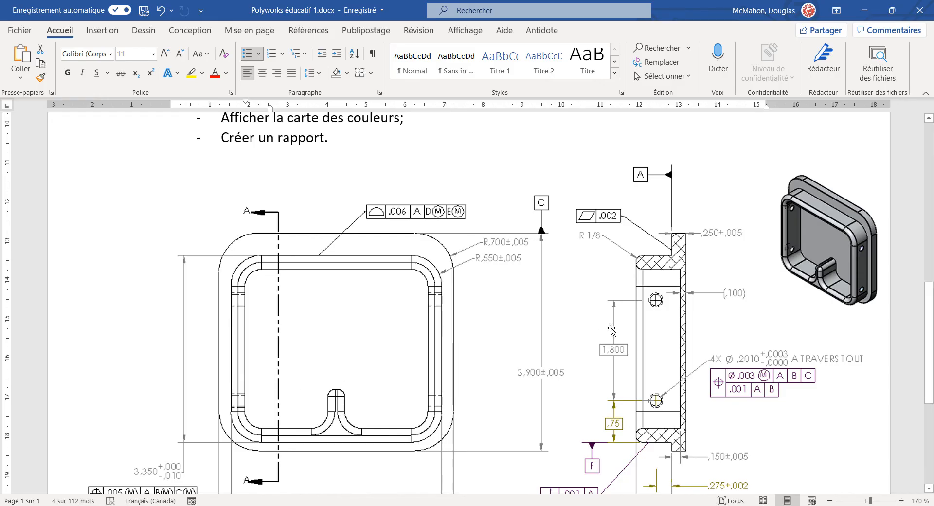
{"action": "key", "text": "alt+Tab"}
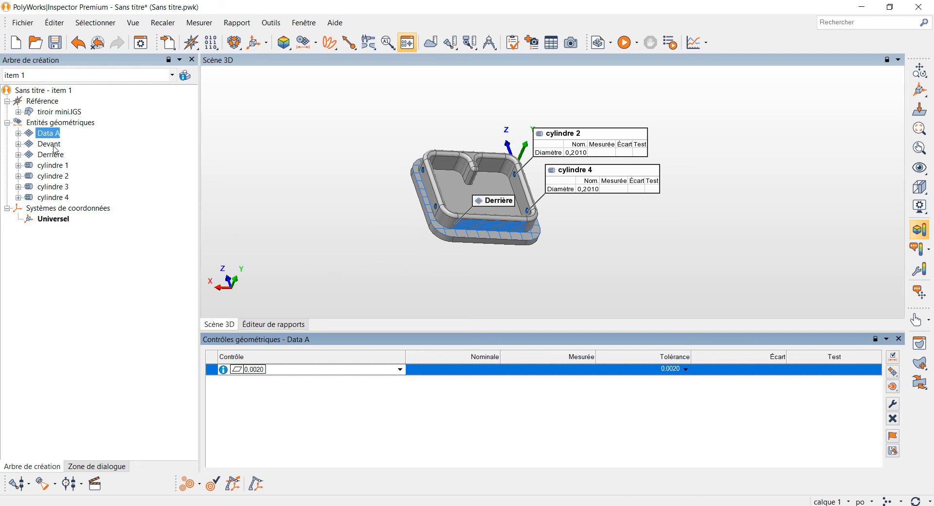
{"action": "key", "text": "alt+Tab"}
{"action": "scroll", "coordinate": [104, 347], "scroll_direction": "down", "scroll_amount": 8}
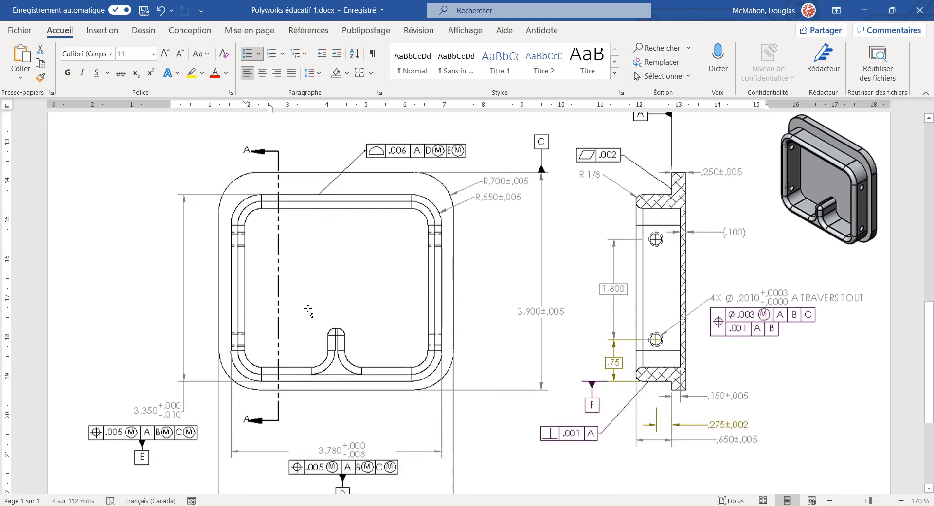
{"action": "scroll", "coordinate": [262, 265], "scroll_direction": "up", "scroll_amount": 1}
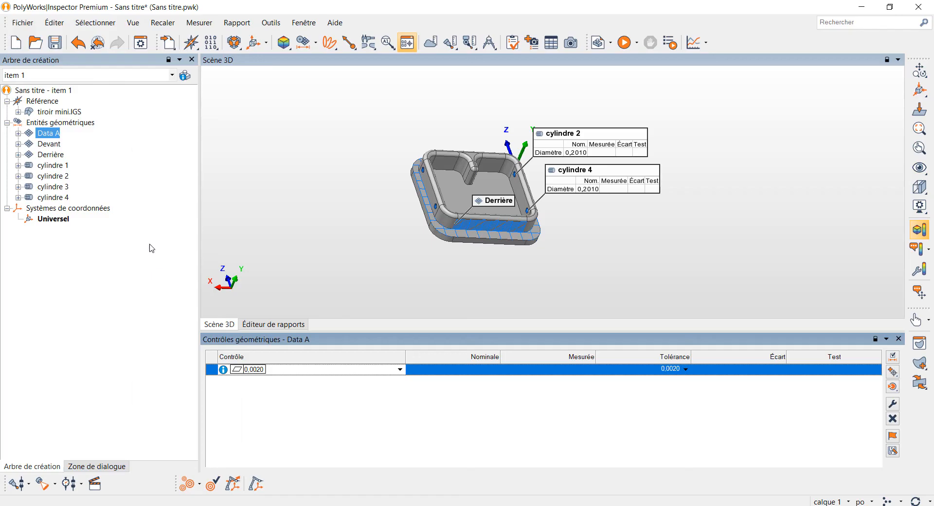
{"action": "key", "text": "alt+Tab"}
Create a distance entity named distance 1 with Devant as reference and Derrière as geometric entity, and finish creating entities
{"action": "left_click_drag", "start_coordinate": [68, 159], "coordinate": [54, 148]}
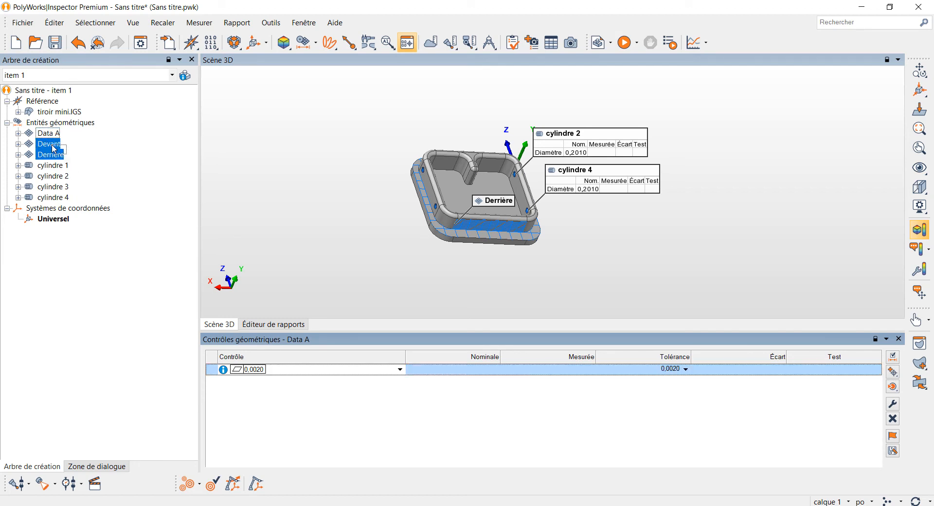
{"action": "left_click", "coordinate": [54, 148]}
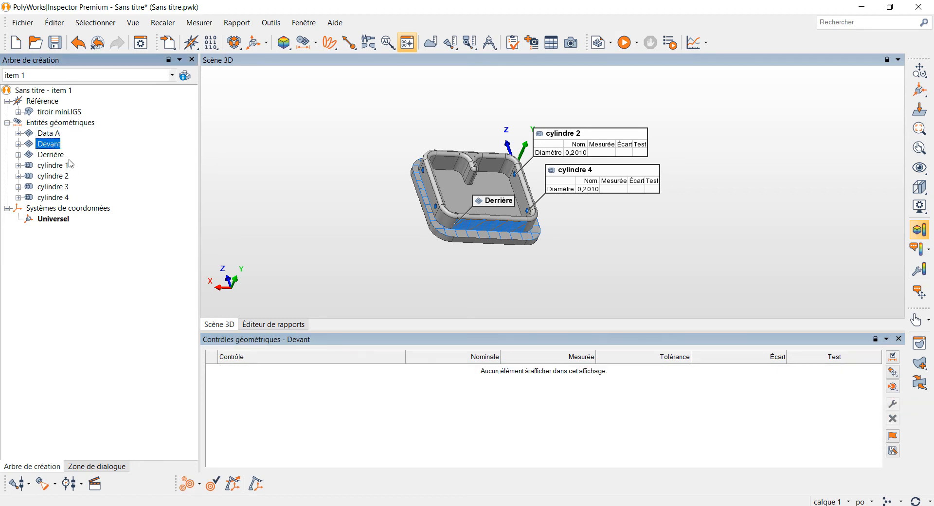
{"action": "left_click_drag", "start_coordinate": [75, 160], "coordinate": [51, 145]}
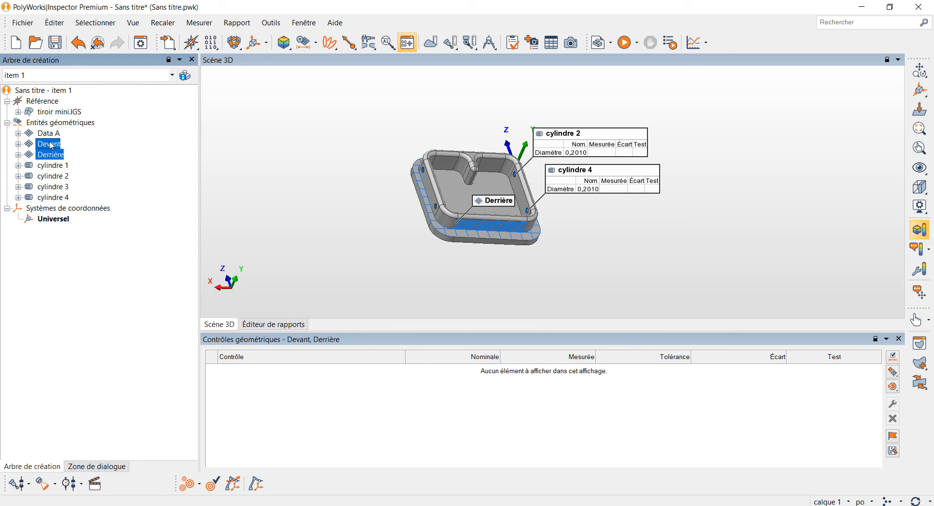
{"action": "left_click", "coordinate": [316, 43]}
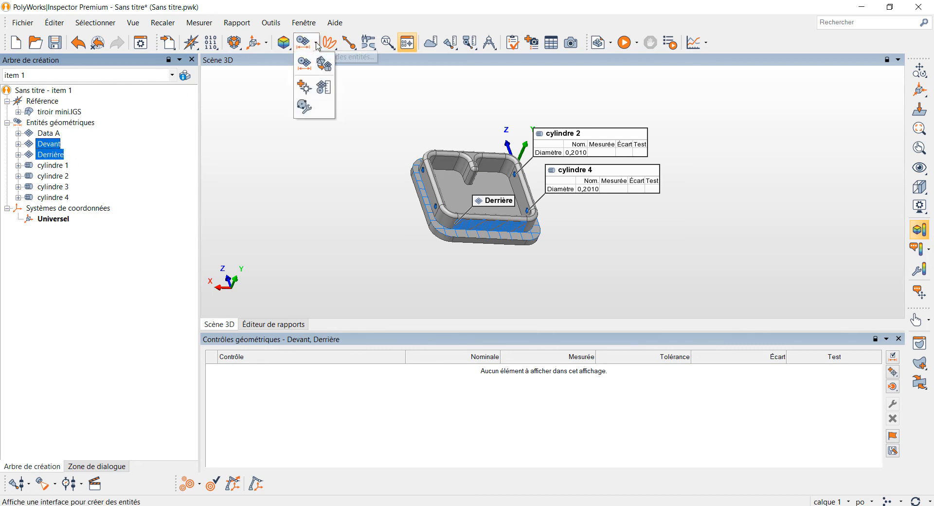
{"action": "left_click", "coordinate": [307, 64]}
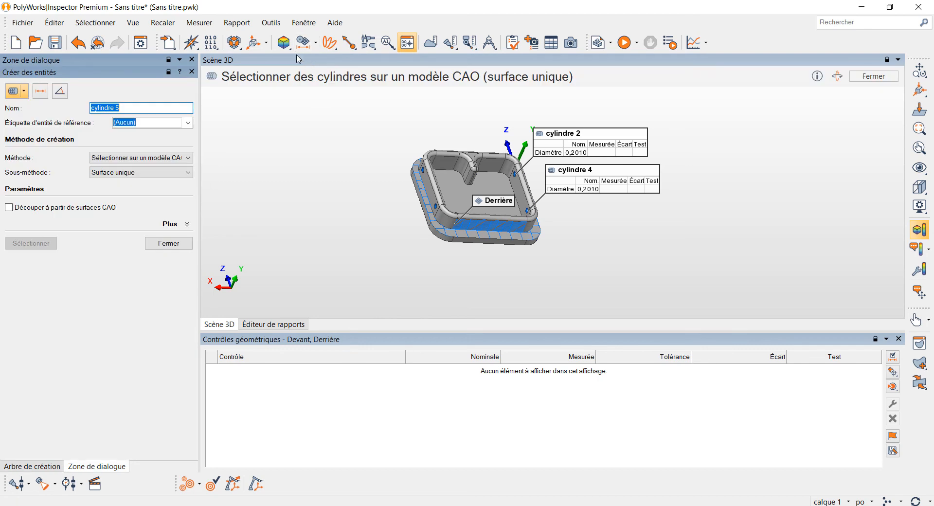
{"action": "left_click", "coordinate": [41, 91]}
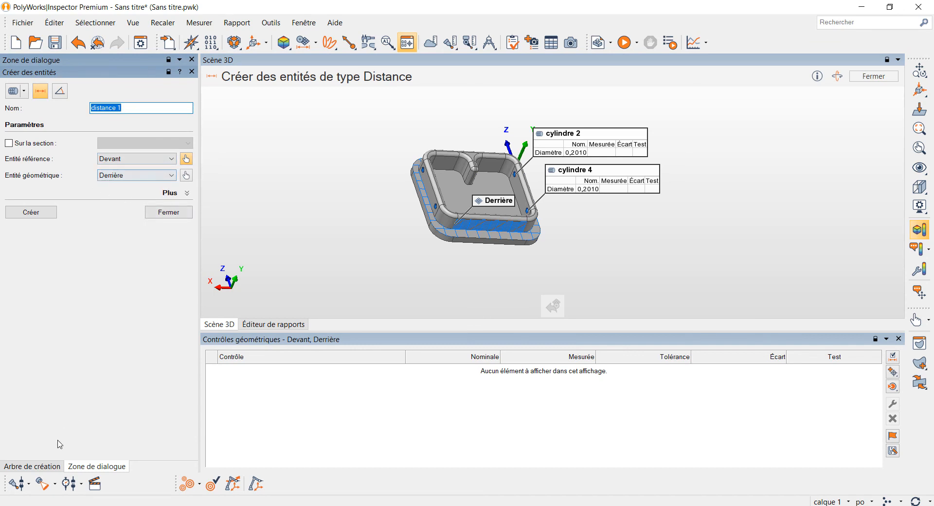
{"action": "left_click", "coordinate": [47, 467]}
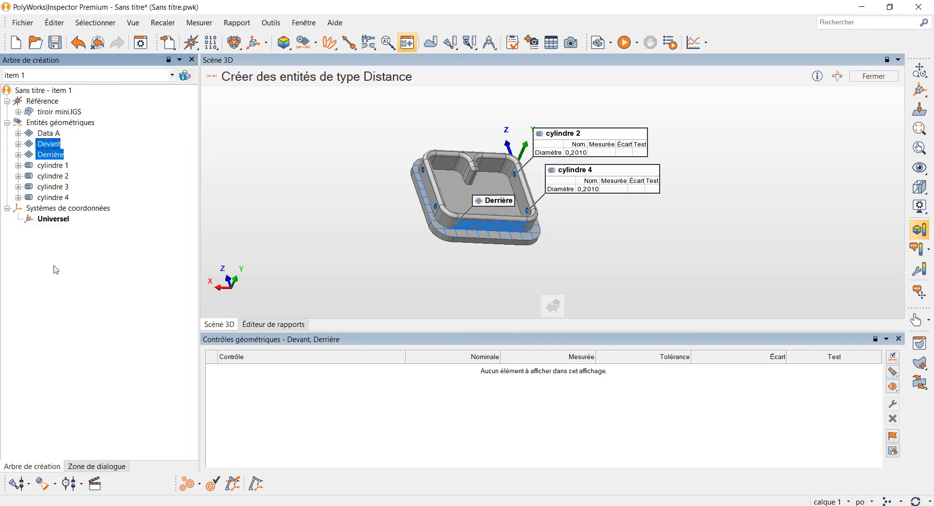
{"action": "left_click", "coordinate": [106, 468]}
{"action": "left_click", "coordinate": [171, 159]}
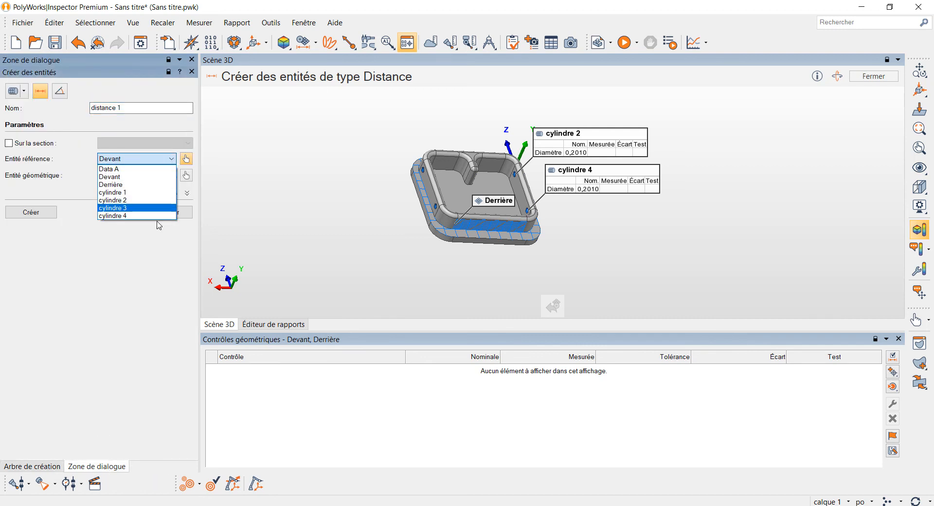
{"action": "left_click", "coordinate": [151, 178]}
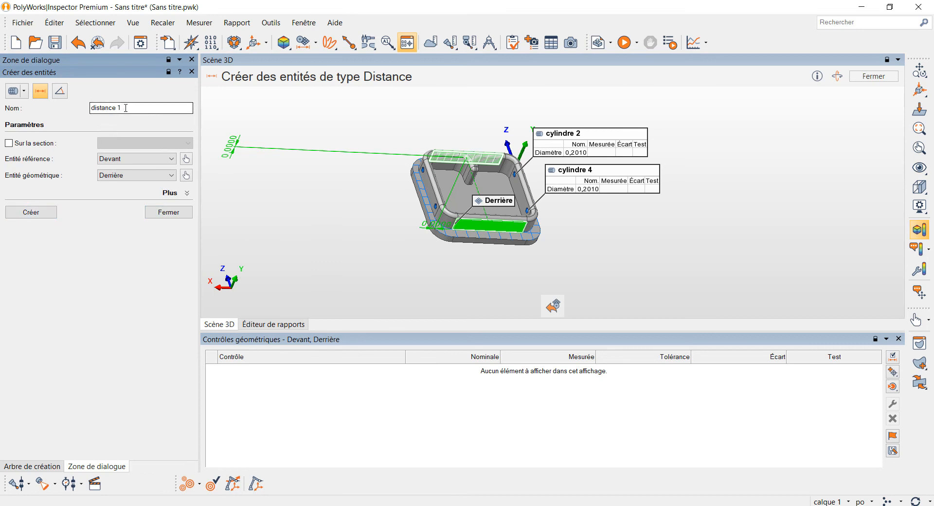
{"action": "left_click", "coordinate": [39, 215]}
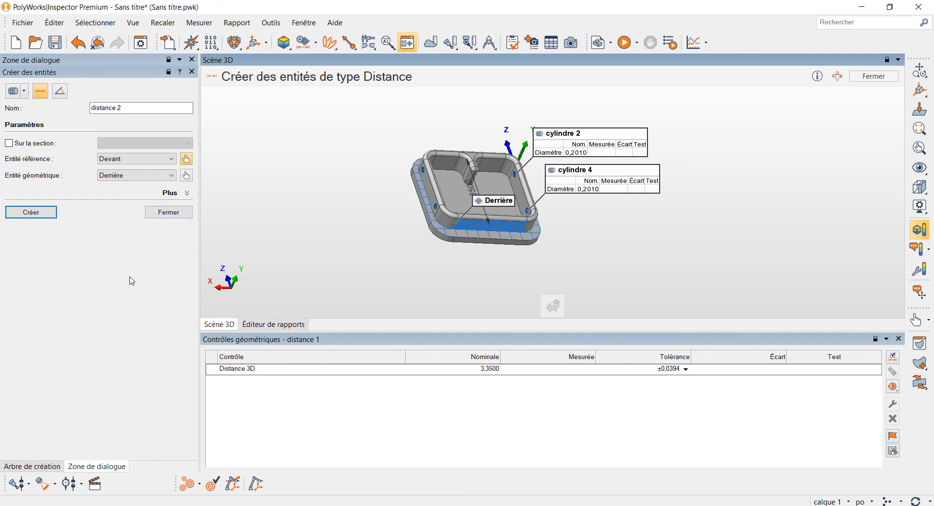
{"action": "left_click", "coordinate": [167, 214]}
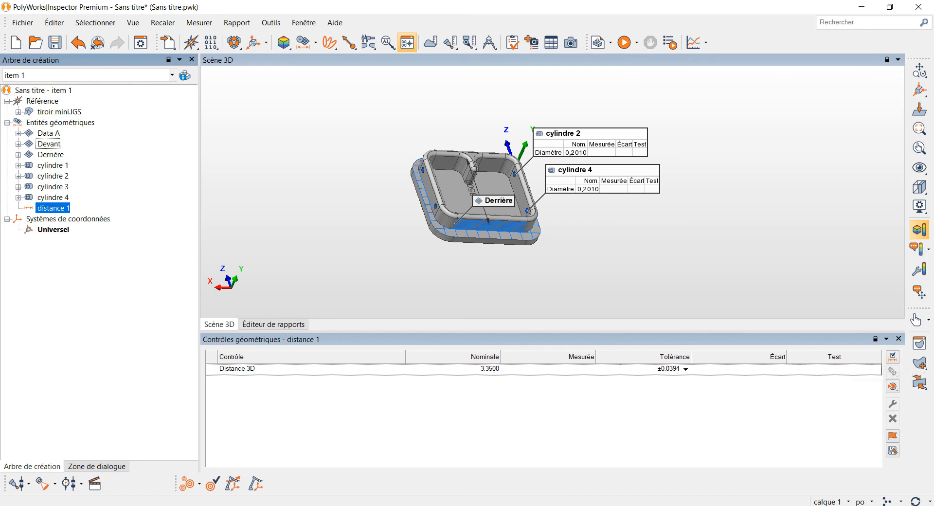
Review the measurement controls available for distance 1, and hide the unused ones
{"action": "left_click", "coordinate": [893, 358]}
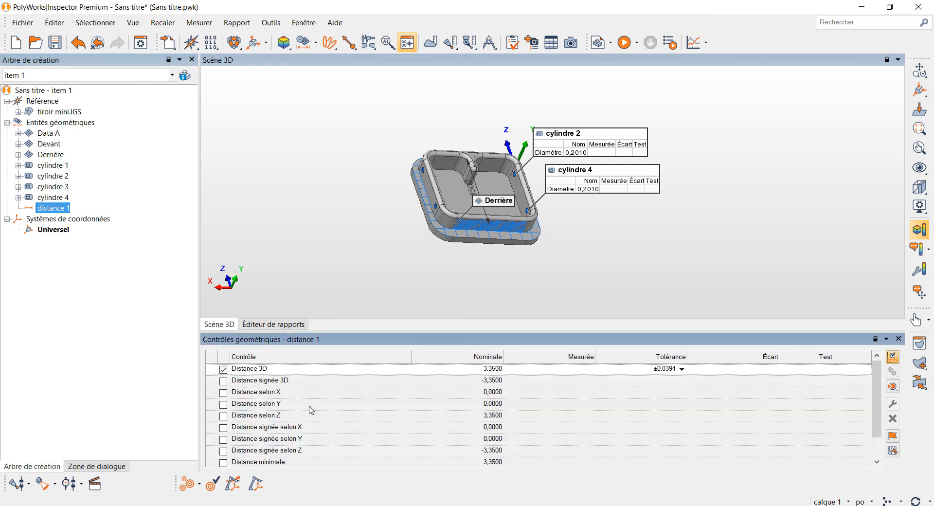
{"action": "scroll", "coordinate": [300, 412], "scroll_direction": "down", "scroll_amount": 1}
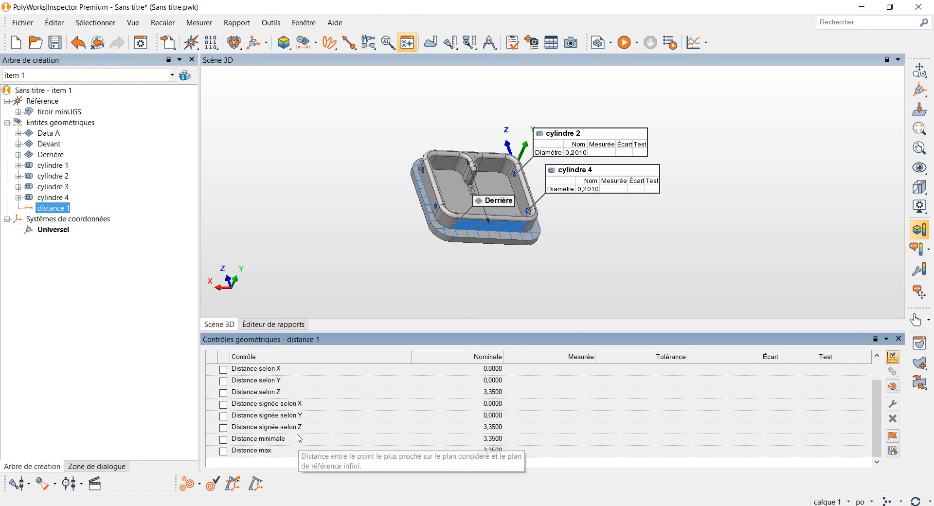
{"action": "scroll", "coordinate": [298, 437], "scroll_direction": "up", "scroll_amount": 1}
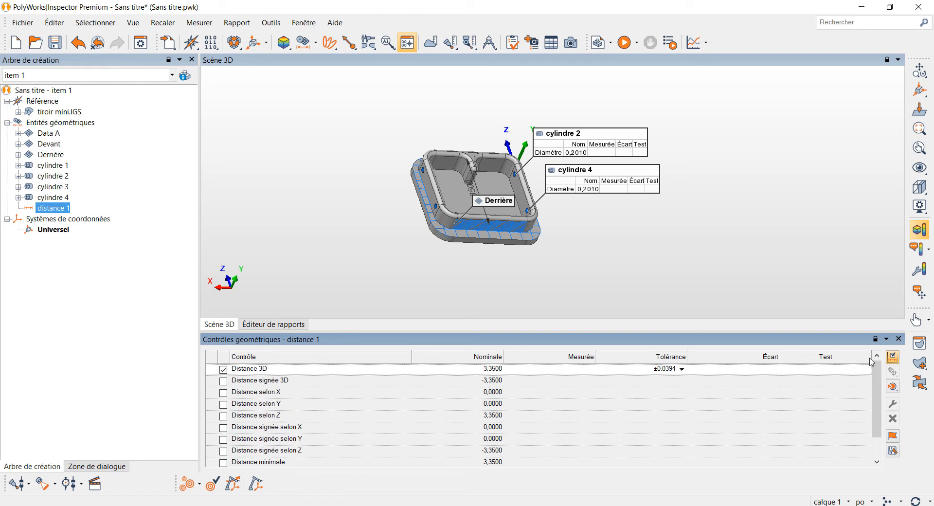
{"action": "left_click", "coordinate": [893, 357]}
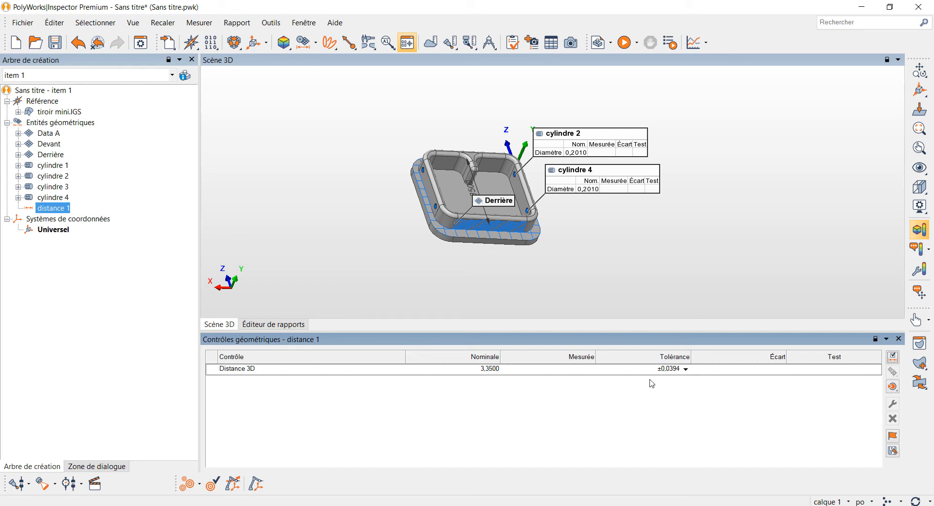
Check the 3,350 dimension in the Word drawing and set distance 1's Distance 3D tolerances accordingly, with the upper tolerance at 0
{"action": "left_click", "coordinate": [685, 370]}
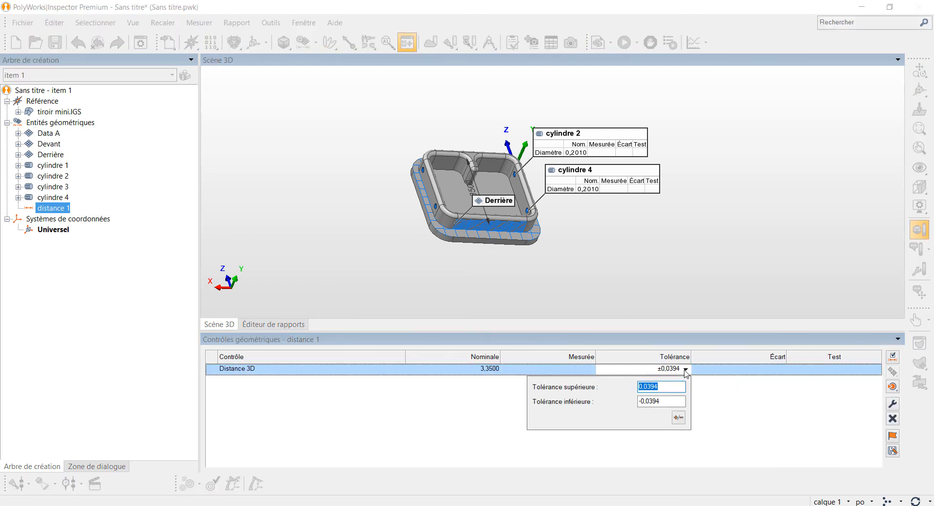
{"action": "key", "text": "alt+Tab"}
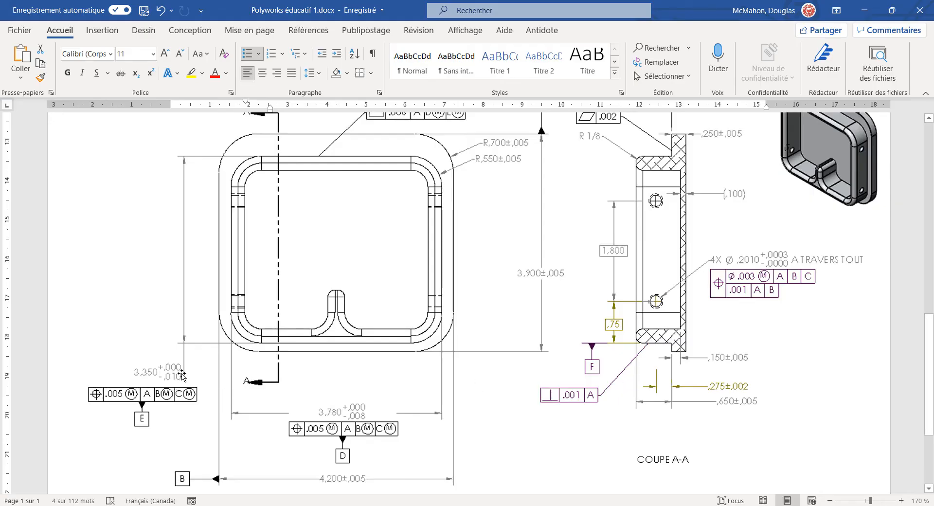
{"action": "key", "text": "alt+Tab"}
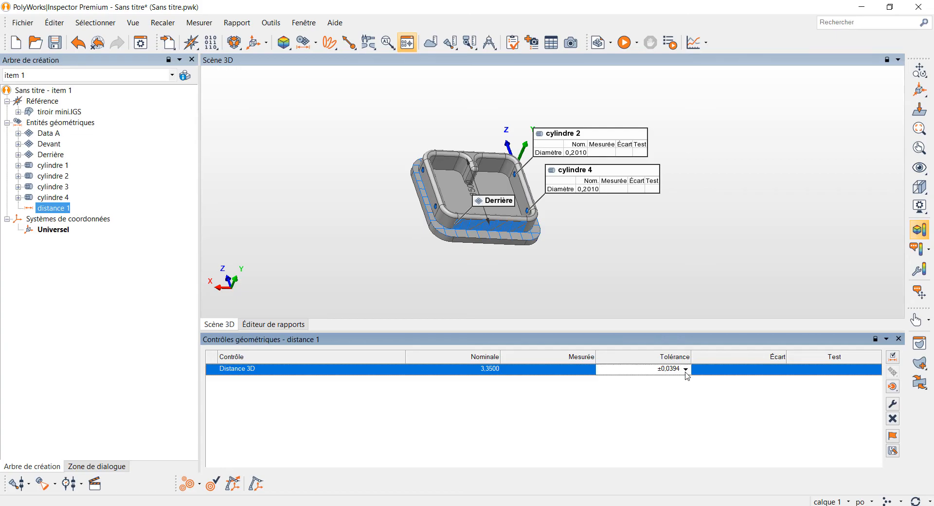
{"action": "left_click", "coordinate": [686, 371]}
{"action": "type", "text": "0"}
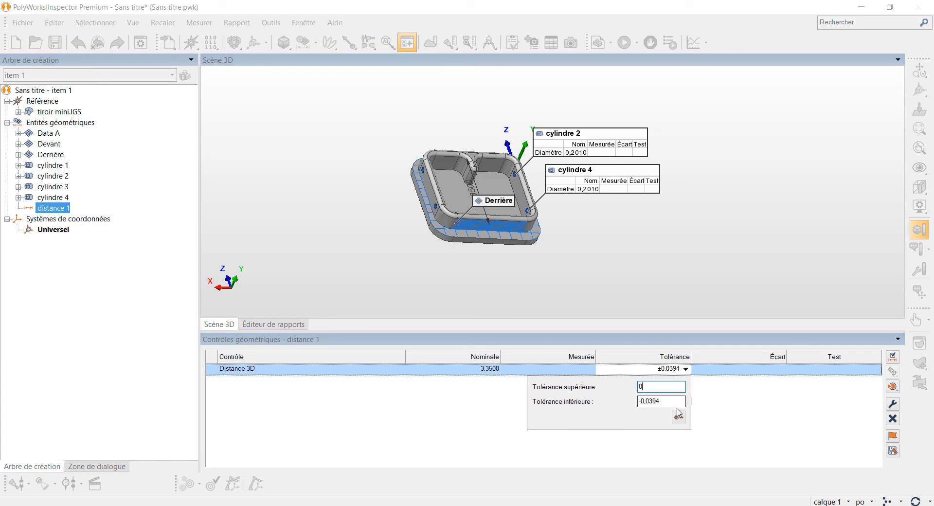
{"action": "left_click", "coordinate": [672, 402]}
{"action": "left_click", "coordinate": [728, 426]}
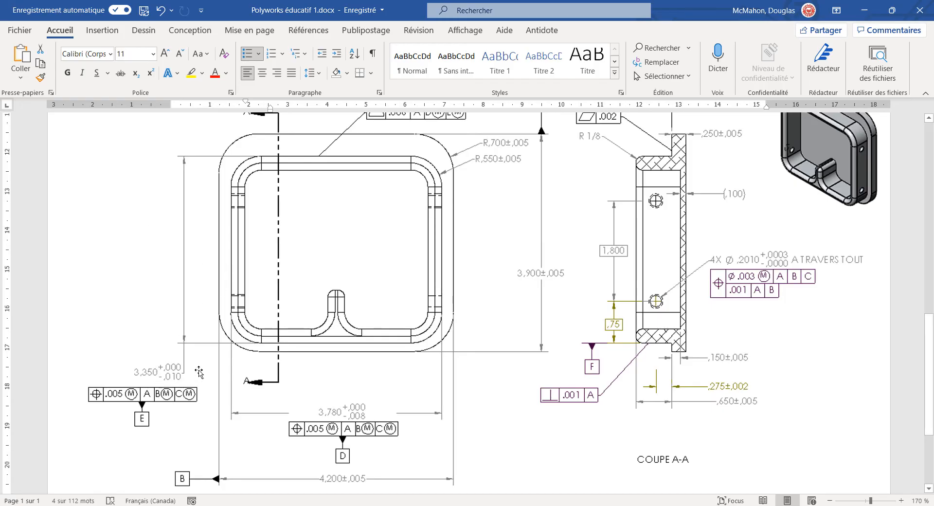
Consult the Word drawing, return to PolyWorks|Inspector and add a perpendicularity (Perpendicularité) control to the Devant plane with reference A
{"action": "scroll", "coordinate": [212, 363], "scroll_direction": "up", "scroll_amount": 5, "text": "ctrl"}
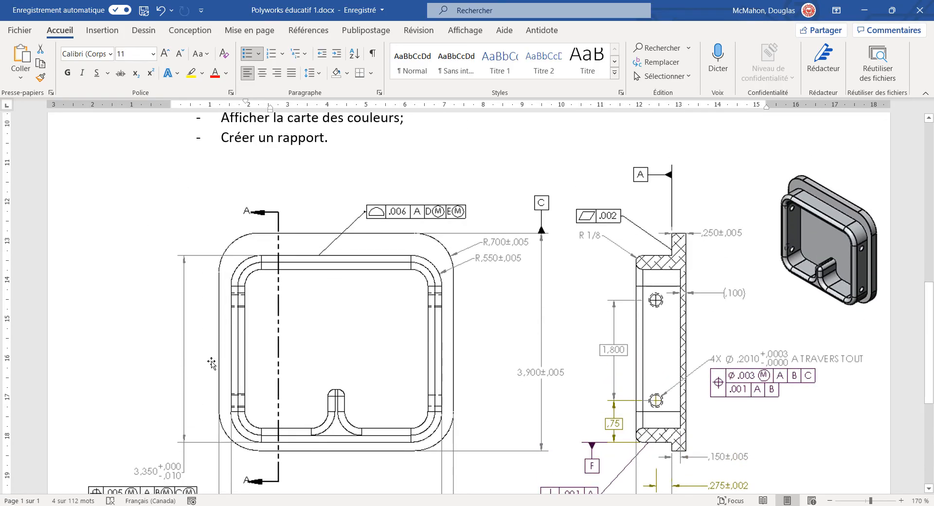
{"action": "scroll", "coordinate": [229, 359], "scroll_direction": "down", "scroll_amount": 3}
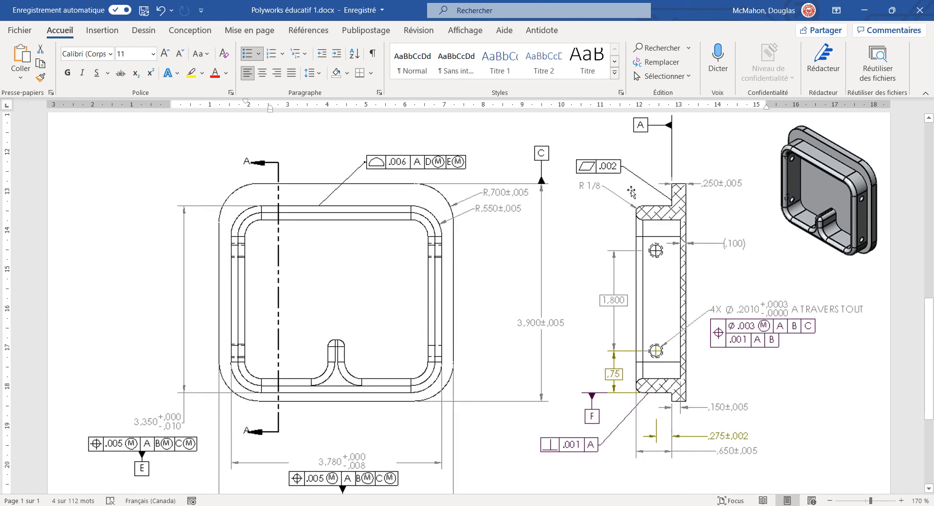
{"action": "scroll", "coordinate": [611, 200], "scroll_direction": "down", "scroll_amount": 3}
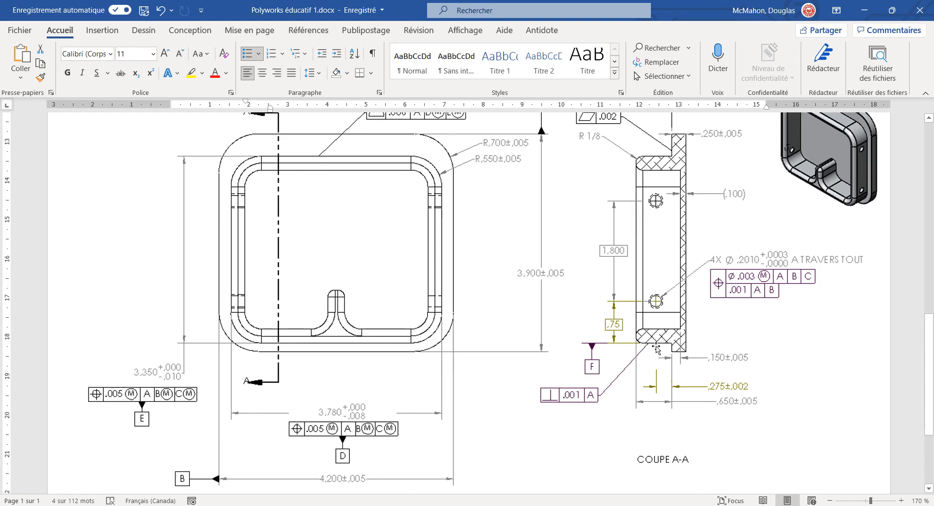
{"action": "key", "text": "alt+Tab"}
{"action": "left_click", "coordinate": [49, 144]}
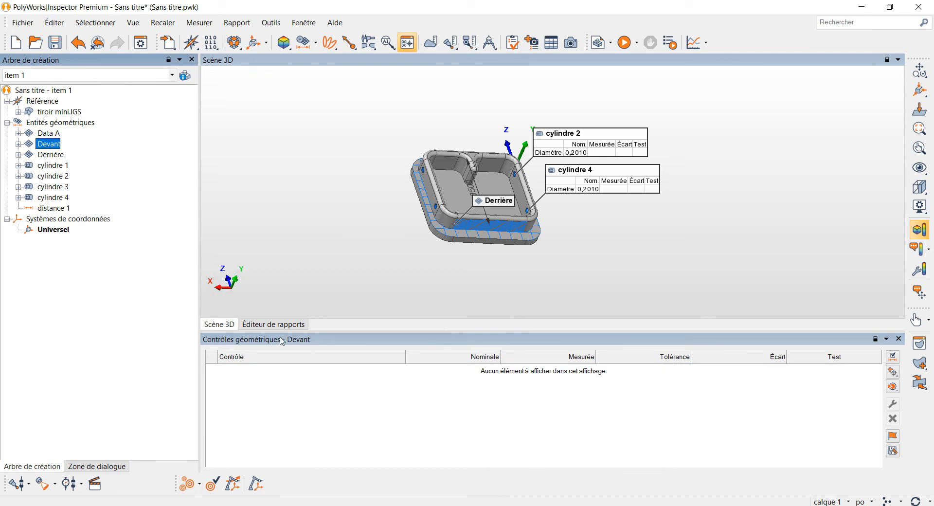
{"action": "left_click", "coordinate": [894, 372]}
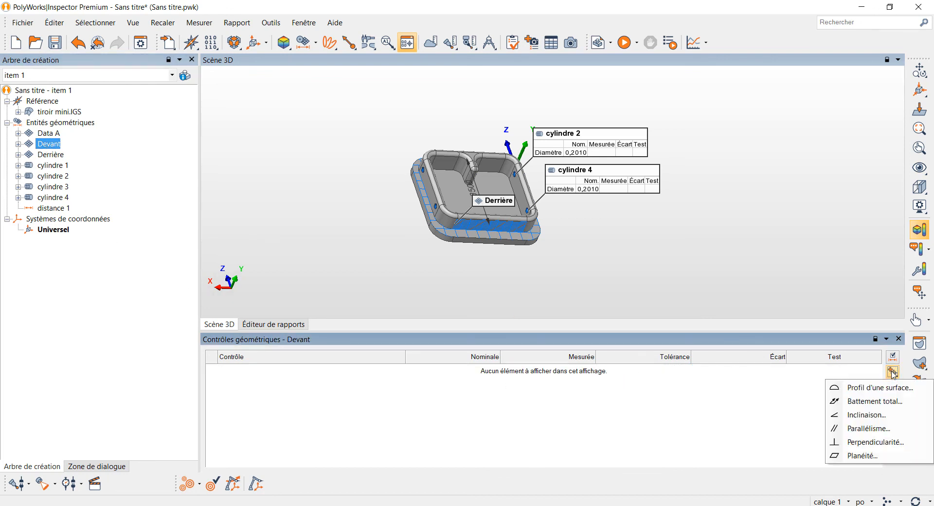
{"action": "left_click", "coordinate": [875, 442]}
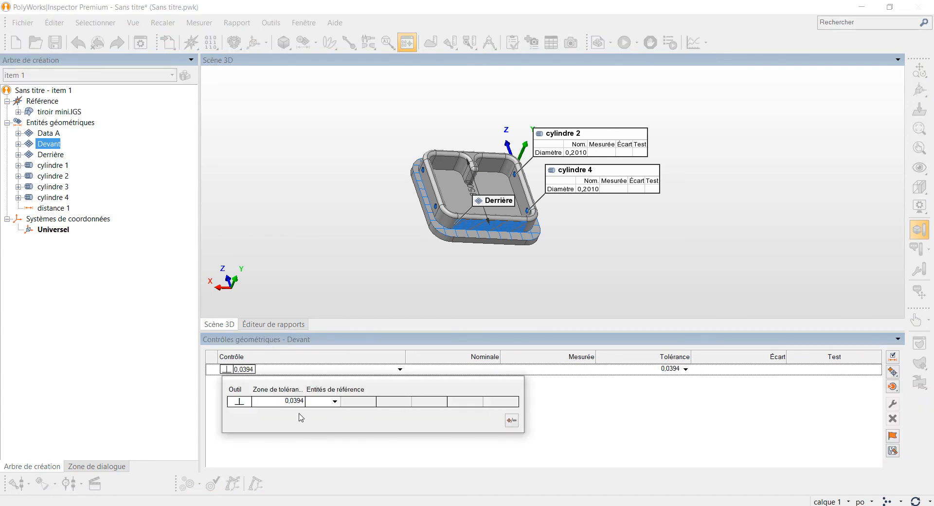
{"action": "left_click", "coordinate": [335, 402]}
{"action": "left_click", "coordinate": [325, 424]}
{"action": "left_click", "coordinate": [573, 434]}
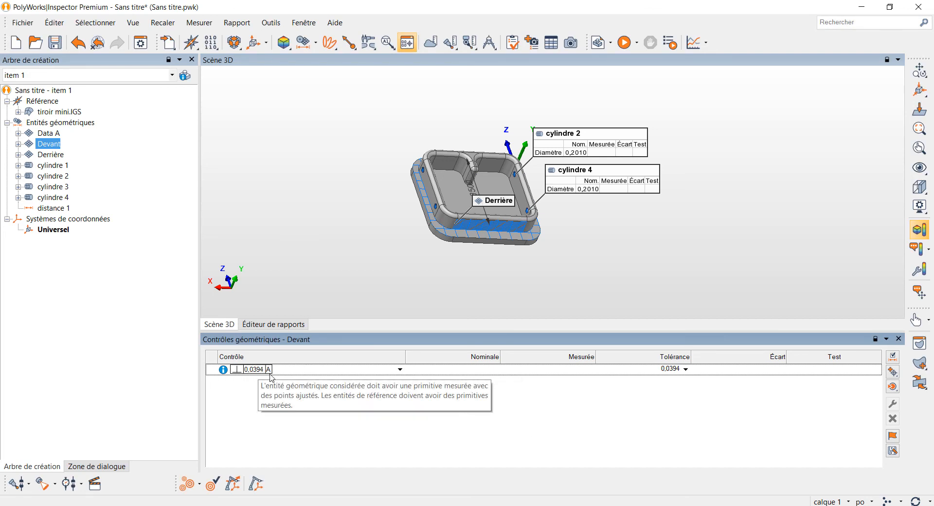
Check the perpendicularity value in the Word drawing and set the Devant control's tolerance zone to 0,001
{"action": "key", "text": "alt+Tab"}
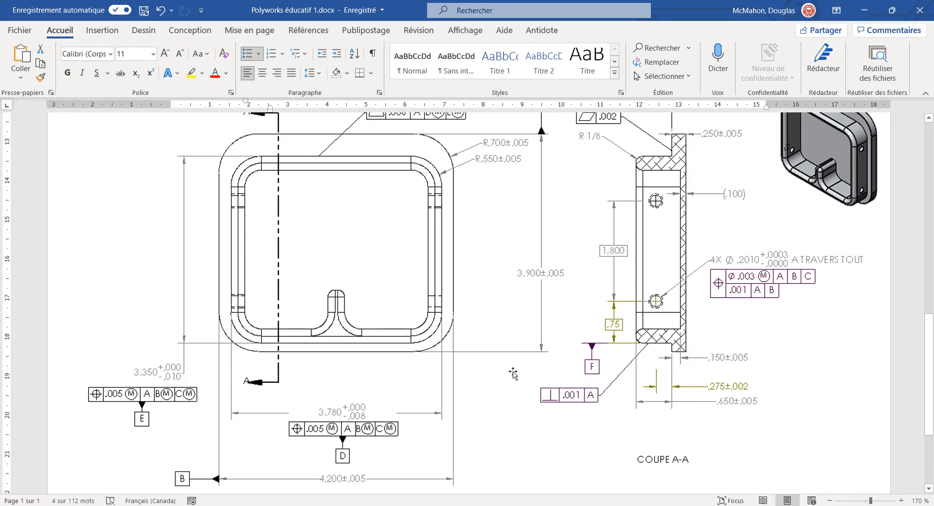
{"action": "key", "text": "alt+Tab"}
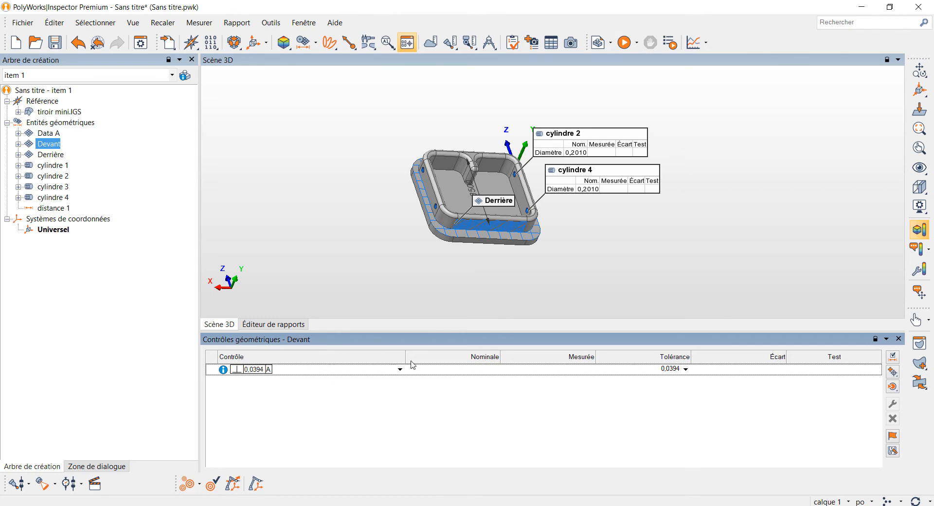
{"action": "left_click", "coordinate": [398, 371]}
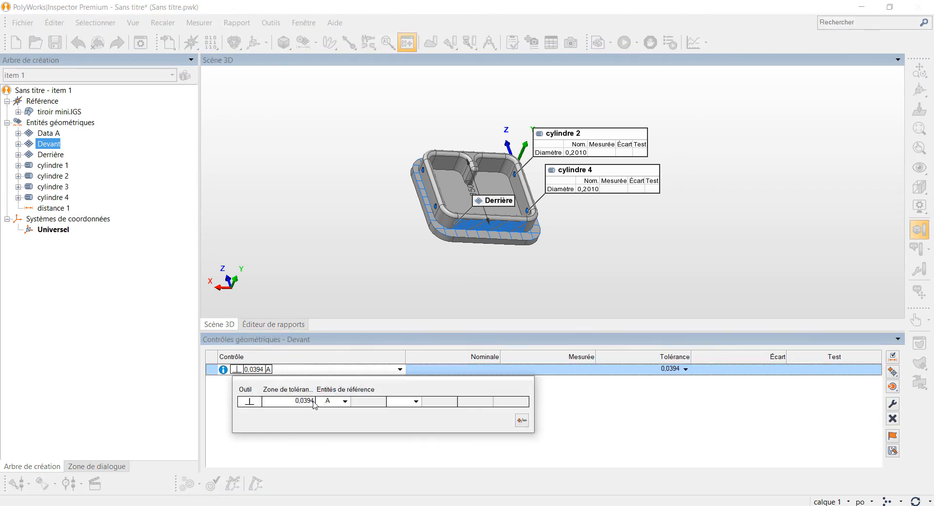
{"action": "left_click", "coordinate": [312, 401]}
{"action": "type", "text": "001"}
{"action": "key", "text": "Return"}
{"action": "left_click", "coordinate": [552, 425]}
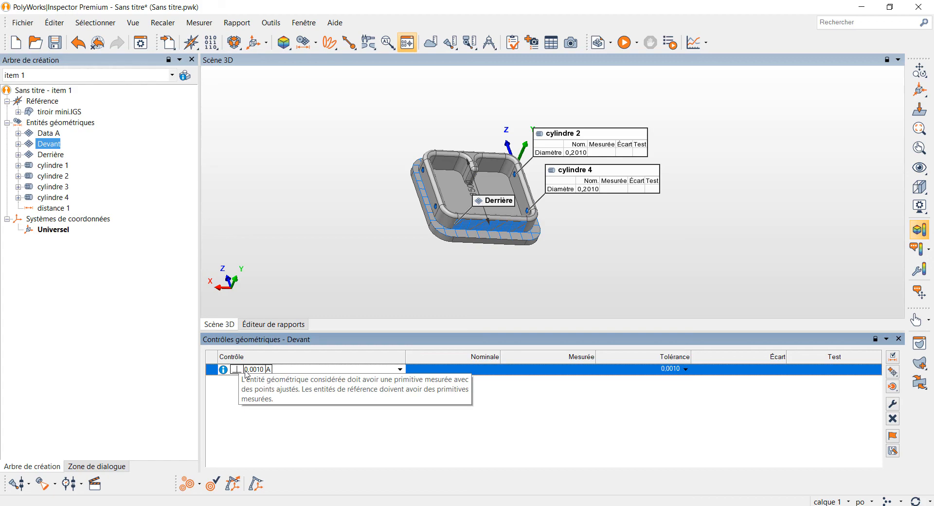
Examine the part drawing in Word for the remaining datums and tolerances, and return to PolyWorks|Inspector
{"action": "key", "text": "alt+Tab"}
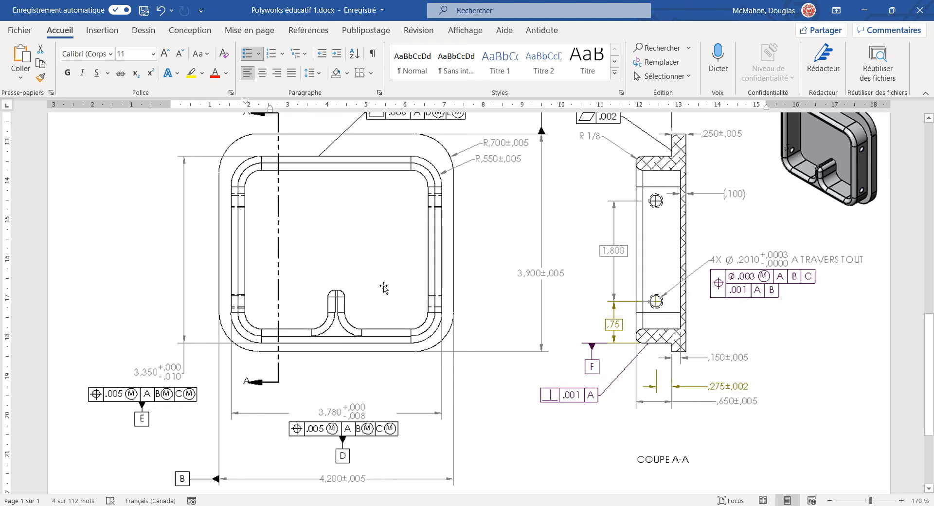
{"action": "scroll", "coordinate": [565, 273], "scroll_direction": "down", "scroll_amount": 1}
{"action": "scroll", "coordinate": [560, 262], "scroll_direction": "up", "scroll_amount": 2}
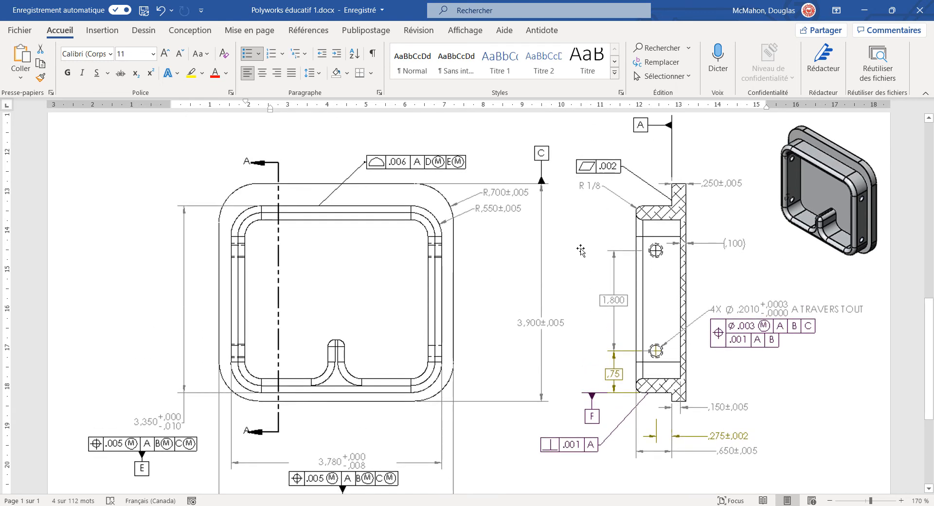
{"action": "scroll", "coordinate": [470, 272], "scroll_direction": "down", "scroll_amount": 1}
{"action": "key", "text": "alt+Tab"}
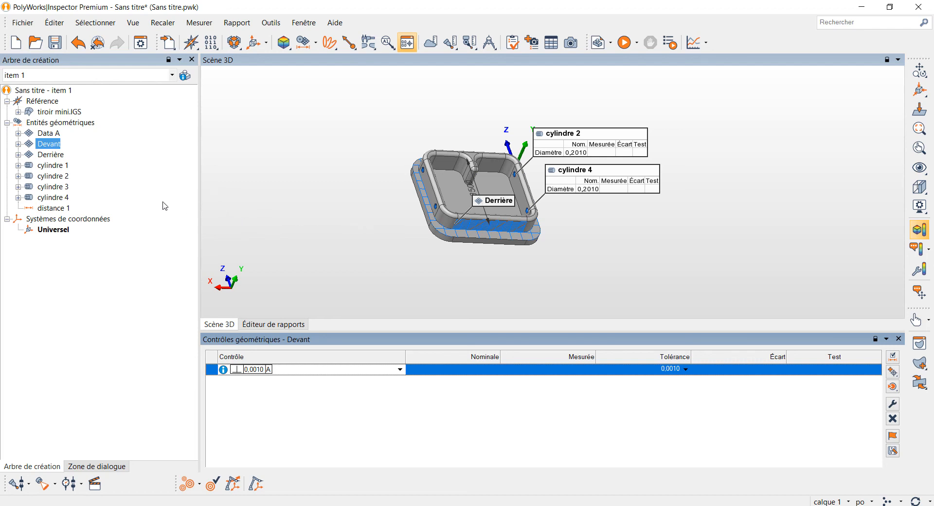
{"action": "key", "text": "alt+Tab"}
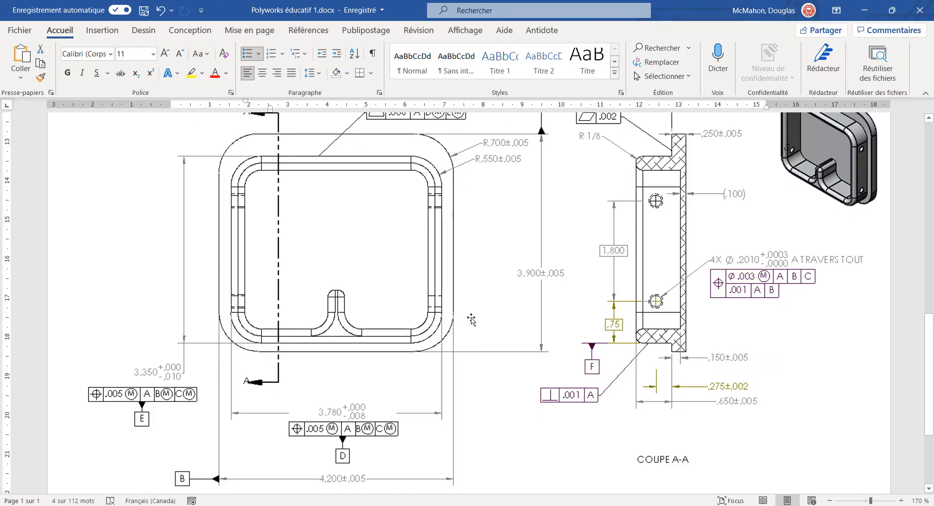
{"action": "scroll", "coordinate": [683, 333], "scroll_direction": "up", "scroll_amount": 2}
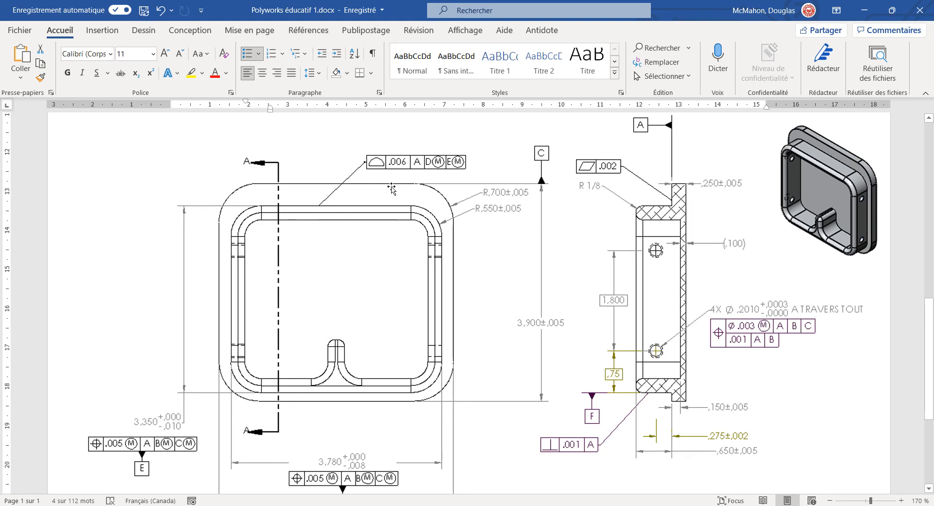
{"action": "key", "text": "alt+Tab"}
Create a plane entity from the single CAD surface on the flange's outer edge beside Derrière, and finish creating entities
{"action": "left_click_drag", "start_coordinate": [372, 196], "coordinate": [434, 216]}
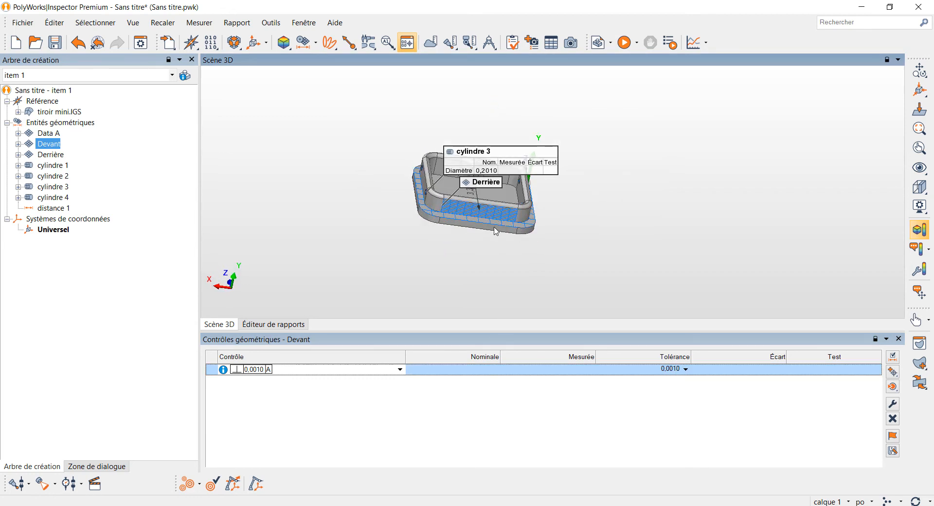
{"action": "left_click", "coordinate": [315, 44]}
{"action": "left_click", "coordinate": [305, 65]}
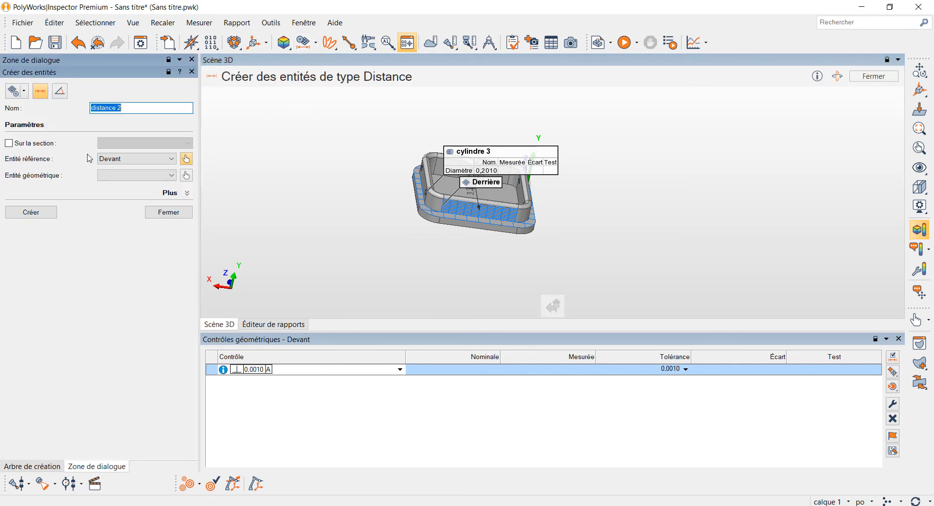
{"action": "left_click", "coordinate": [21, 93]}
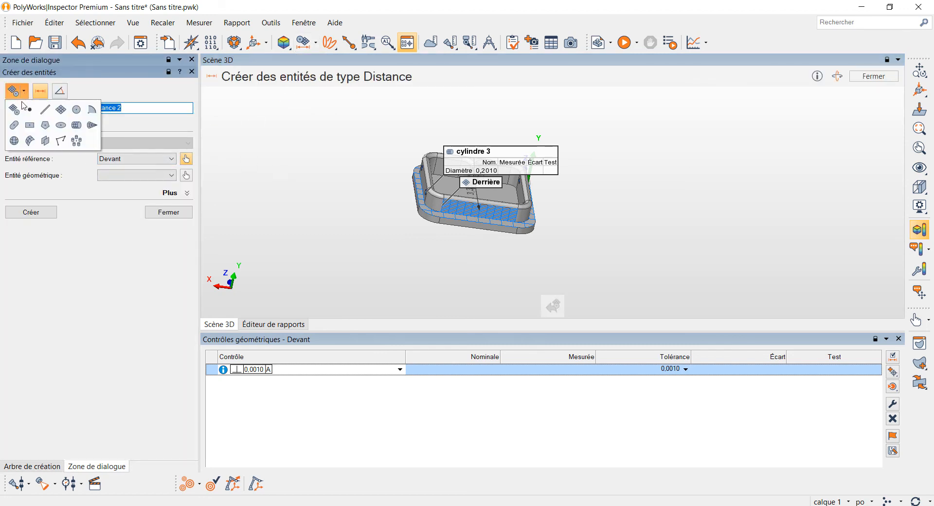
{"action": "left_click", "coordinate": [60, 109]}
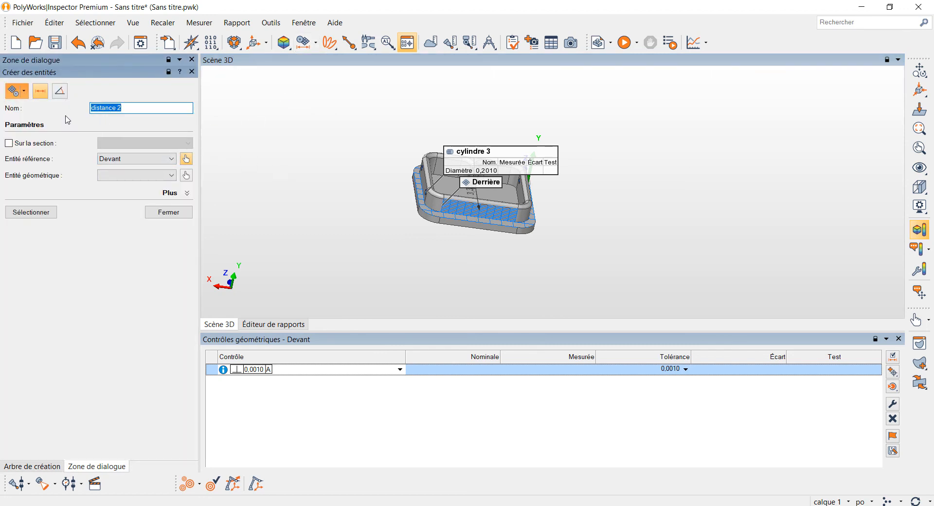
{"action": "left_click", "coordinate": [474, 228]}
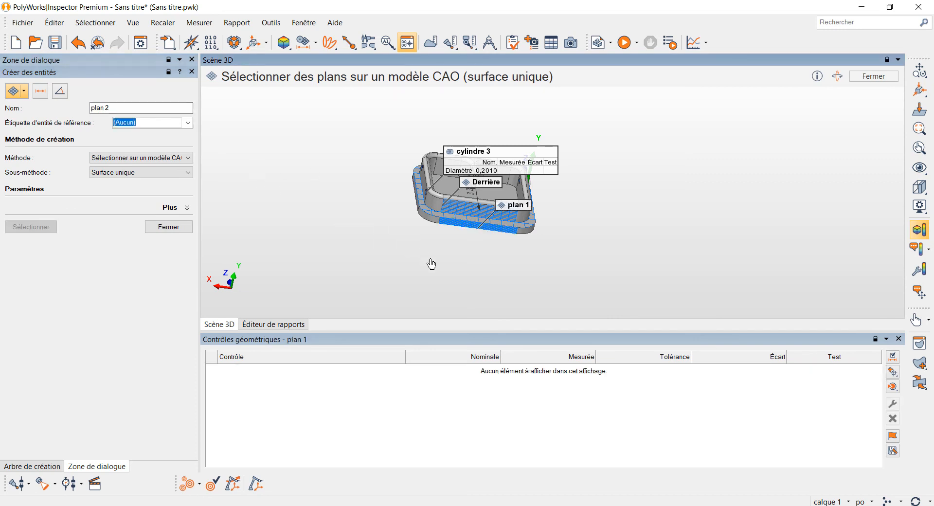
{"action": "left_click", "coordinate": [174, 227]}
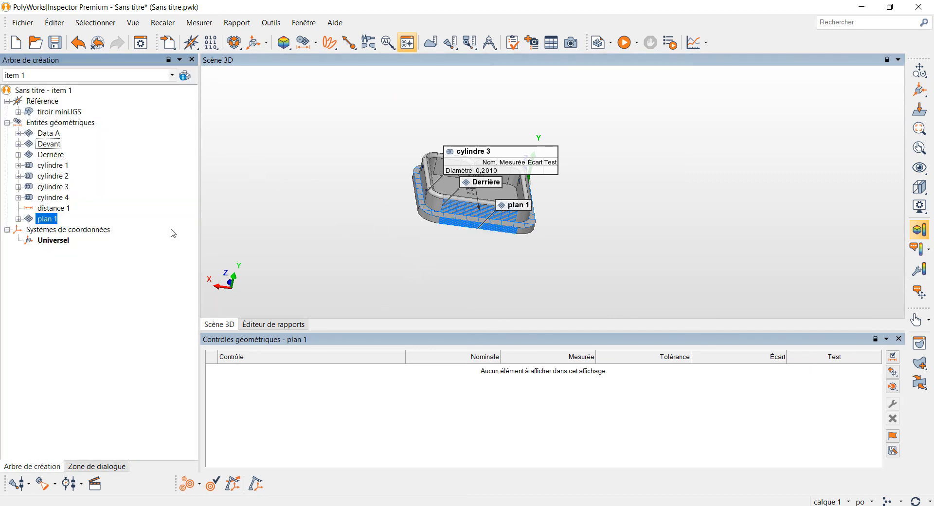
Assign reference entity label C to plan 1 and rename the plane as Datum C
{"action": "right_click", "coordinate": [46, 220]}
{"action": "left_click", "coordinate": [131, 154]}
{"action": "left_click", "coordinate": [180, 154]}
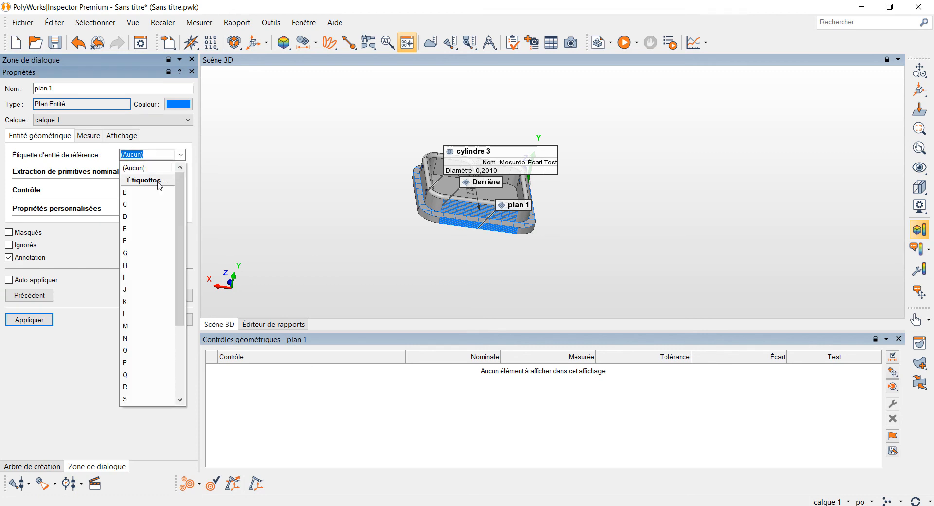
{"action": "left_click", "coordinate": [160, 203]}
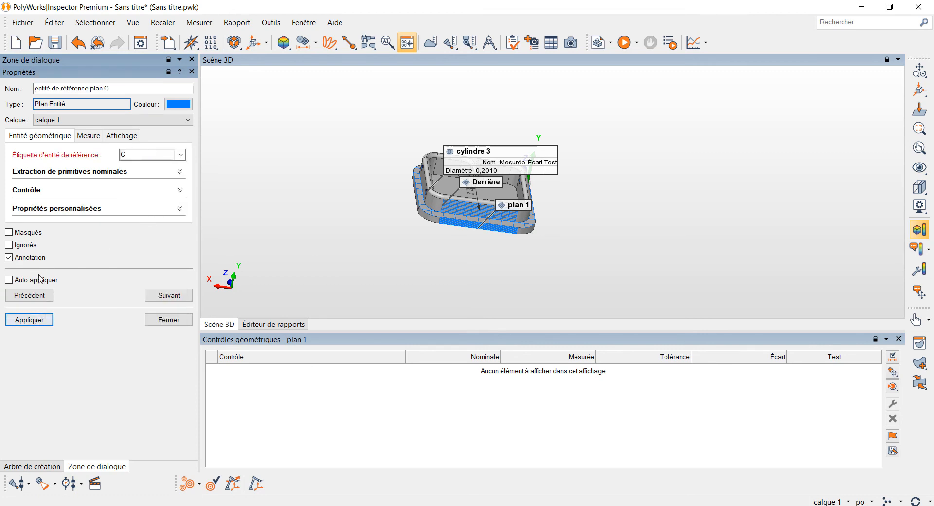
{"action": "left_click_drag", "start_coordinate": [103, 89], "coordinate": [2, 104]}
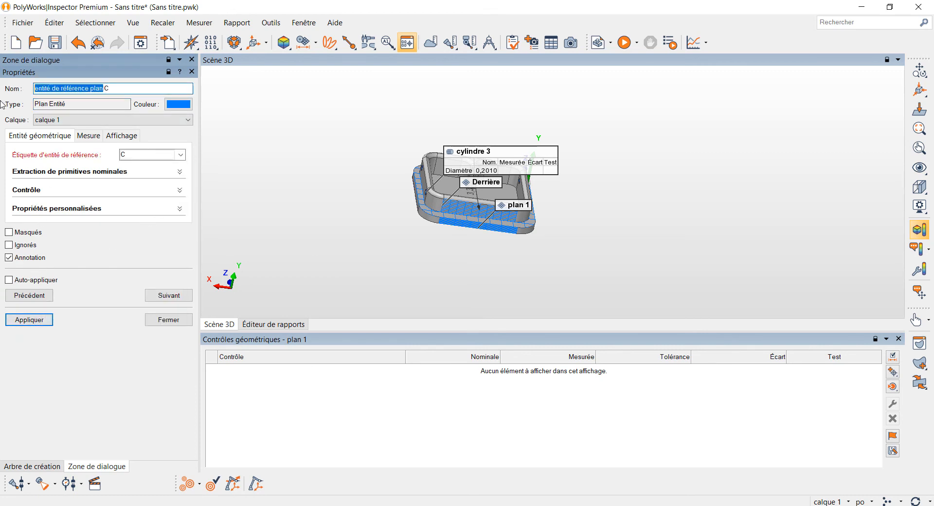
{"action": "type", "text": "DA"}
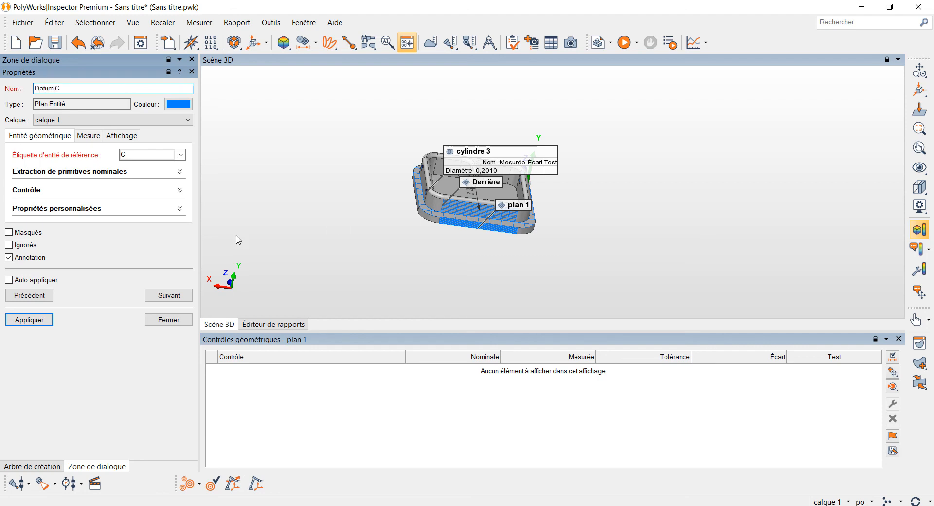
{"action": "left_click", "coordinate": [17, 319]}
{"action": "left_click", "coordinate": [166, 320]}
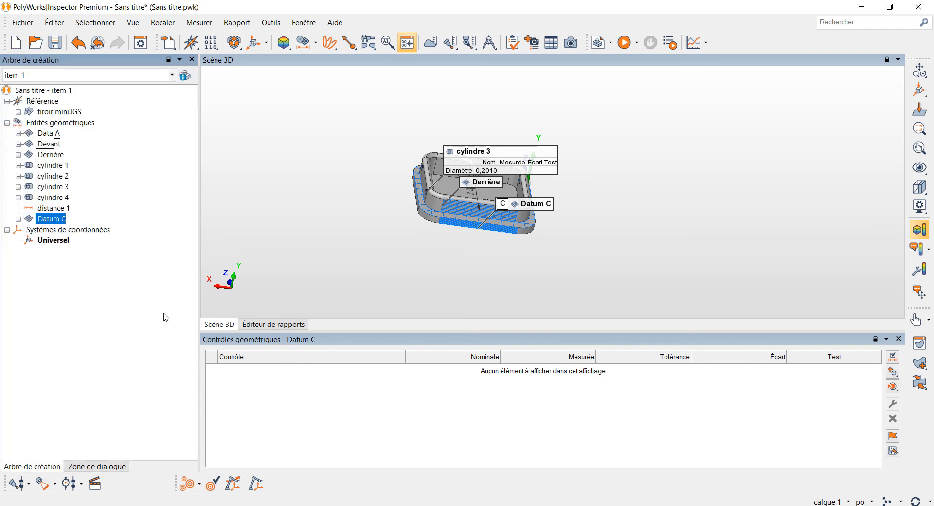
Rename the Data A plane as Datum A
{"action": "left_click", "coordinate": [51, 132]}
{"action": "right_click", "coordinate": [51, 132]}
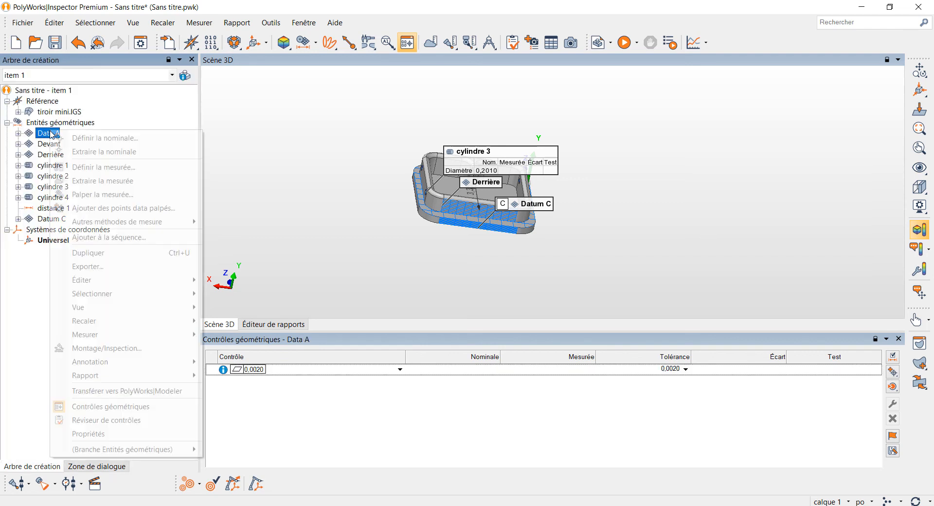
{"action": "left_click", "coordinate": [46, 246]}
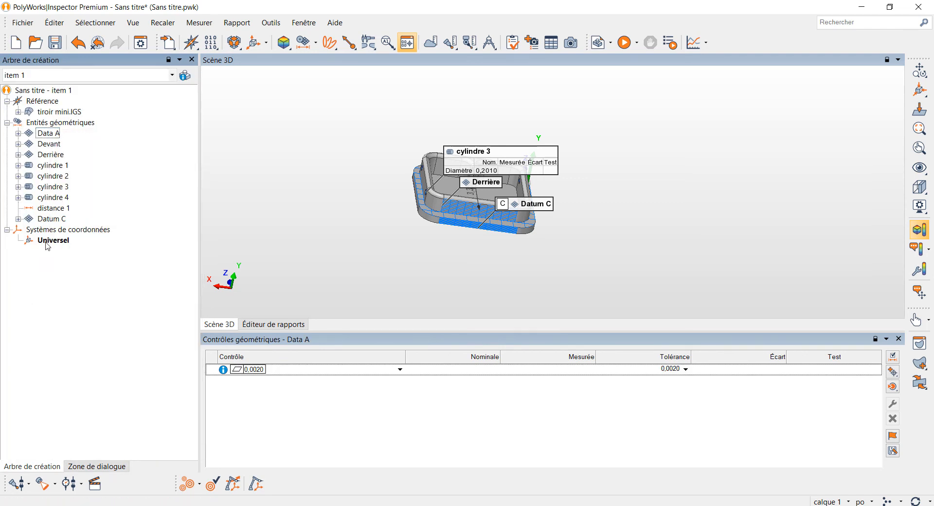
{"action": "left_click", "coordinate": [57, 135]}
{"action": "left_click", "coordinate": [55, 133]}
{"action": "key", "text": "BackSpace"}
{"action": "key", "text": "BackSpace"}
{"action": "type", "text": "um"}
{"action": "key", "text": "Return"}
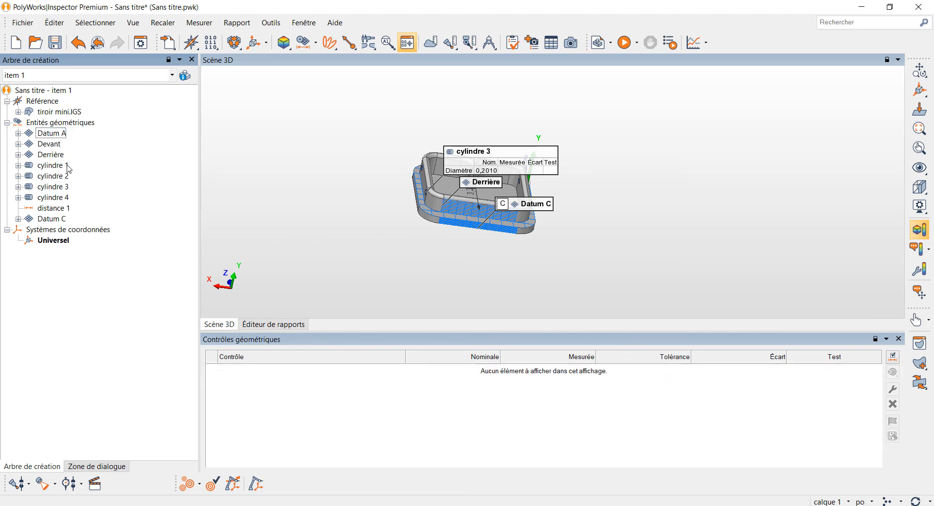
Rename the Devant plane as Datum B
{"action": "left_click", "coordinate": [49, 144]}
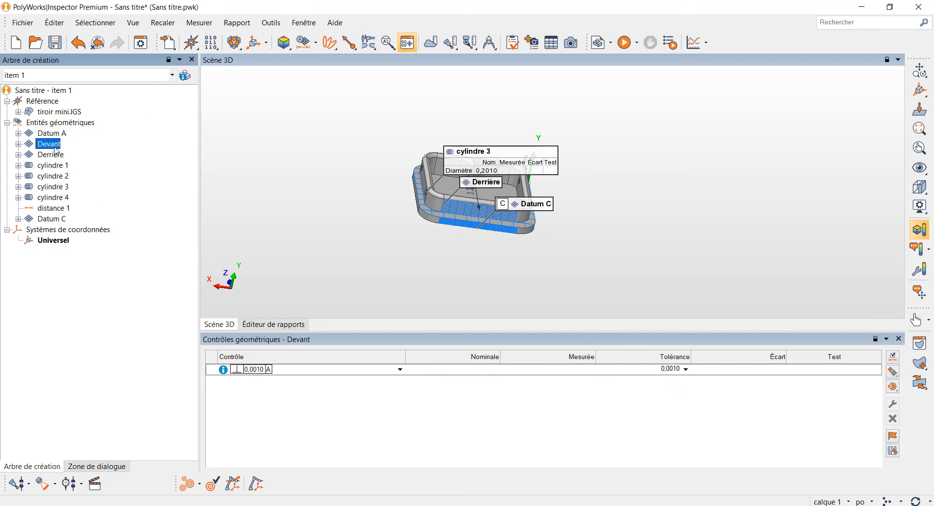
{"action": "left_click", "coordinate": [55, 146]}
{"action": "left_click", "coordinate": [60, 144]}
{"action": "key", "text": "BackSpace"}
{"action": "key", "text": "BackSpace"}
{"action": "key", "text": "BackSpace"}
{"action": "key", "text": "BackSpace"}
{"action": "key", "text": "BackSpace"}
{"action": "type", "text": "atum B"}
{"action": "key", "text": "Return"}
Assign reference entity label B to the Datum B plane in its properties
{"action": "right_click", "coordinate": [53, 146]}
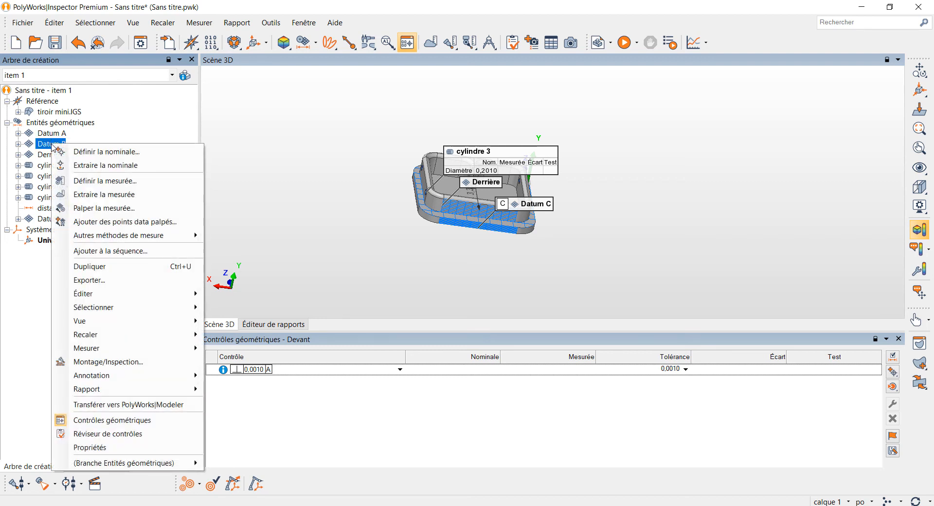
{"action": "left_click", "coordinate": [80, 444]}
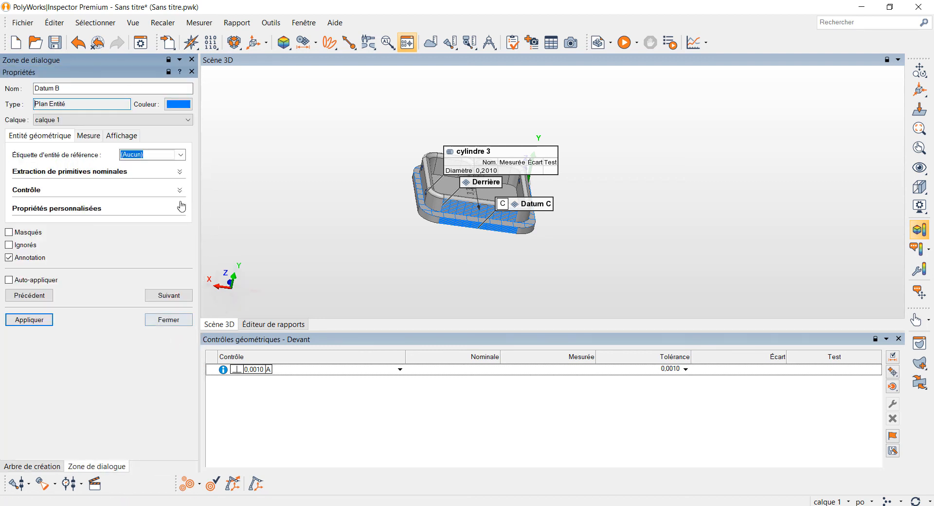
{"action": "left_click", "coordinate": [180, 155]}
{"action": "left_click", "coordinate": [159, 193]}
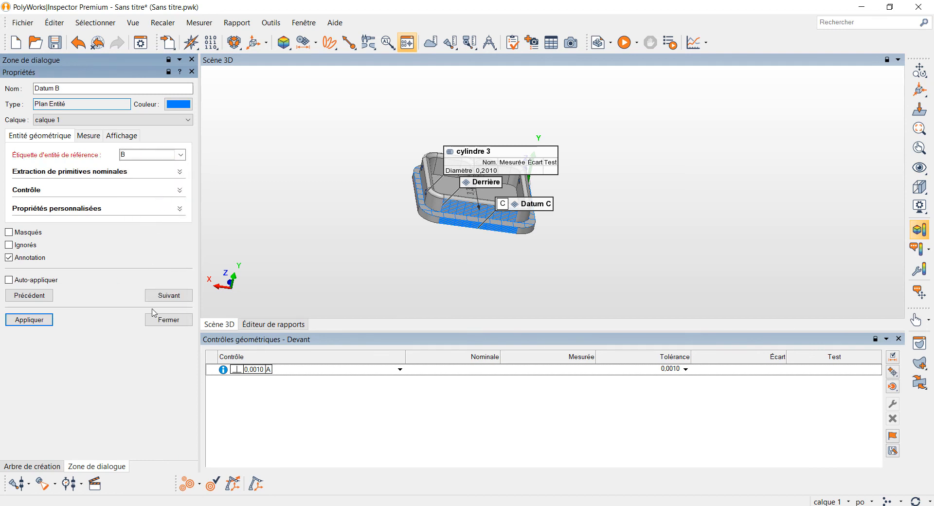
{"action": "left_click", "coordinate": [156, 322]}
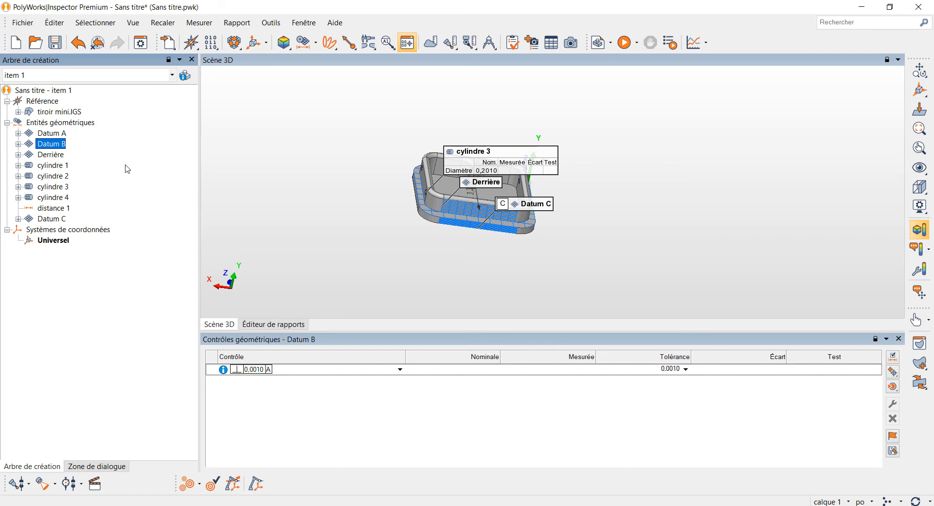
Consult the Word drawing, return to PolyWorks|Inspector and add a location (Localisation) control to cylindre 1, 2, 3 and 4
{"action": "key", "text": "alt+Tab"}
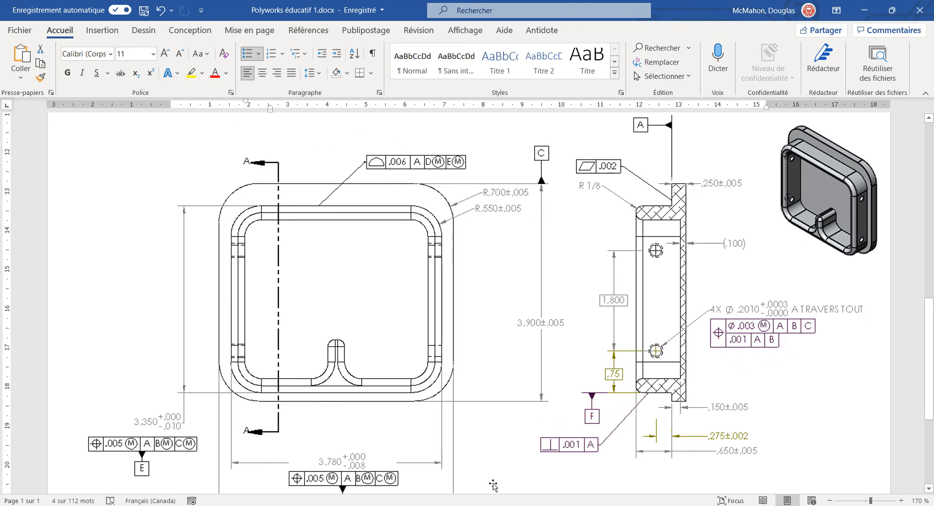
{"action": "scroll", "coordinate": [695, 376], "scroll_direction": "down", "scroll_amount": 2}
{"action": "scroll", "coordinate": [695, 376], "scroll_direction": "up", "scroll_amount": 2}
{"action": "key", "text": "alt+Tab"}
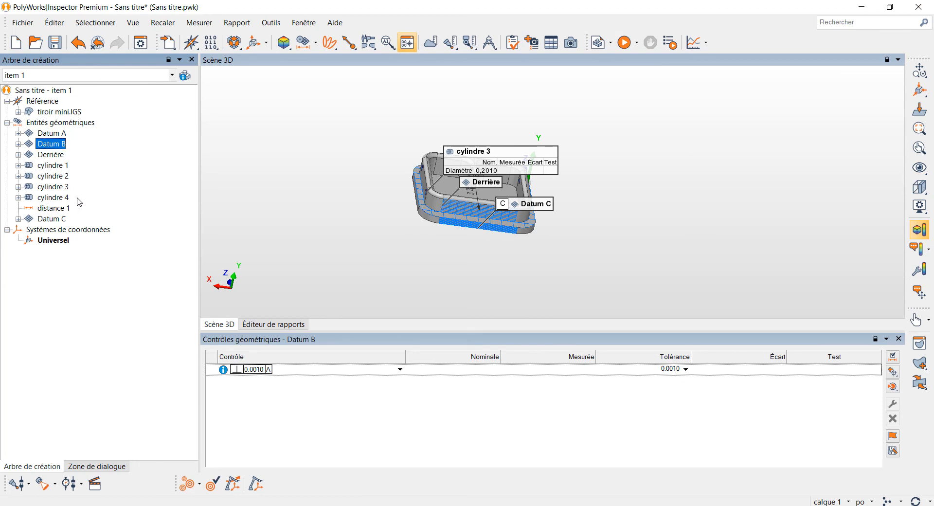
{"action": "left_click_drag", "start_coordinate": [77, 195], "coordinate": [62, 167]}
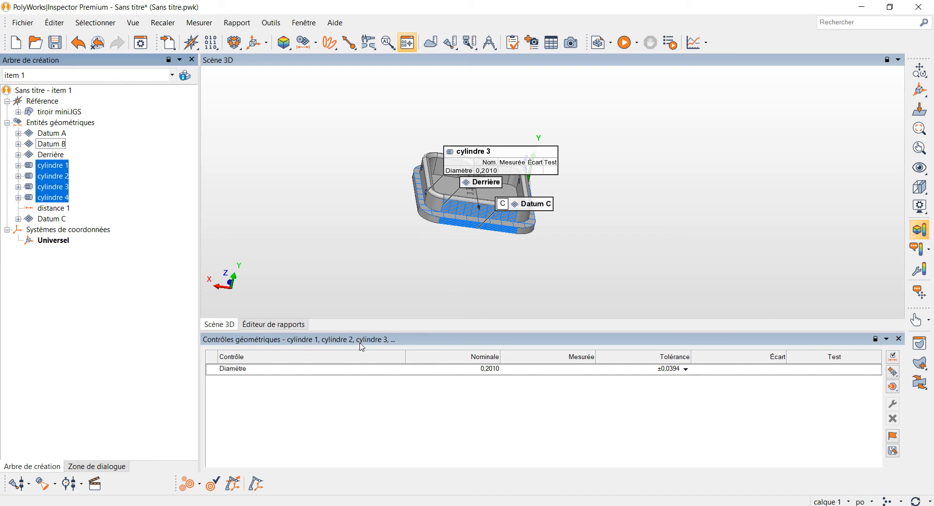
{"action": "left_click", "coordinate": [896, 377]}
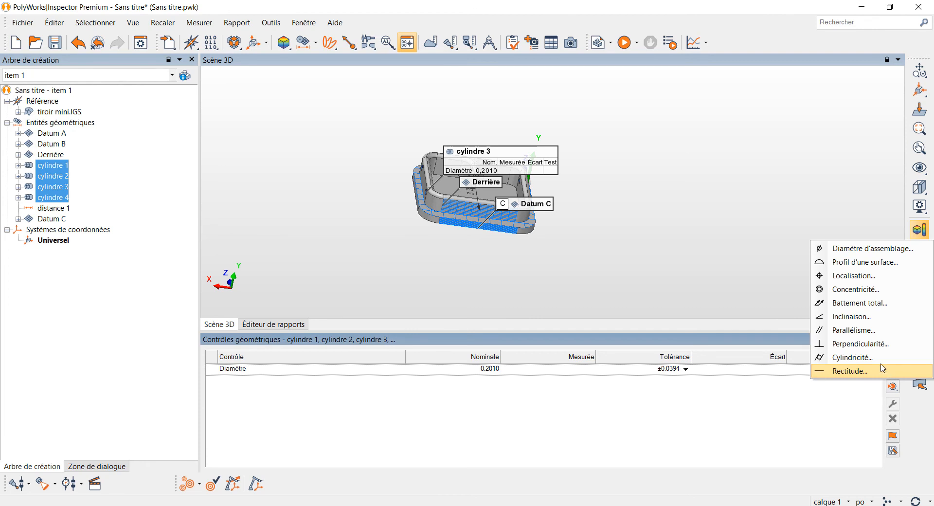
{"action": "left_click", "coordinate": [857, 276]}
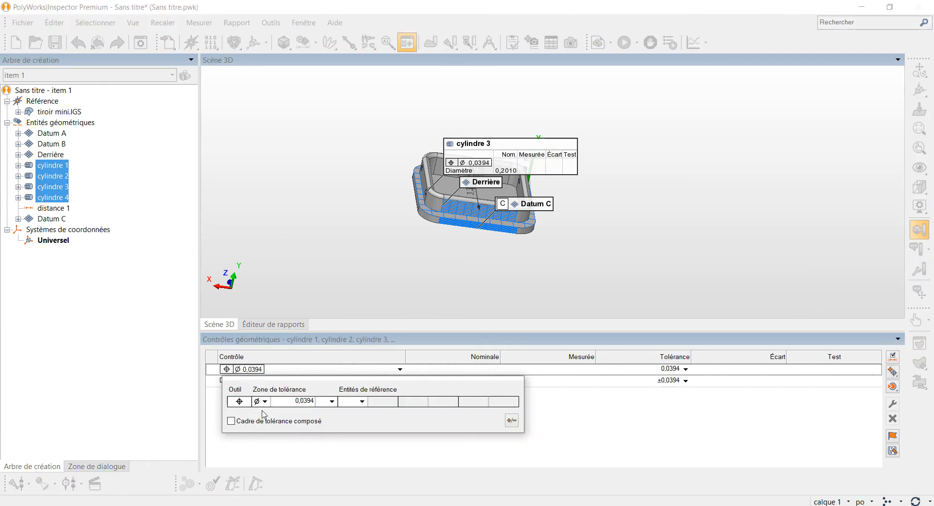
Check the holes' location callout in Word, return to PolyWorks|Inspector and try to edit the control's diametral tolerance zone value
{"action": "key", "text": "alt+Tab"}
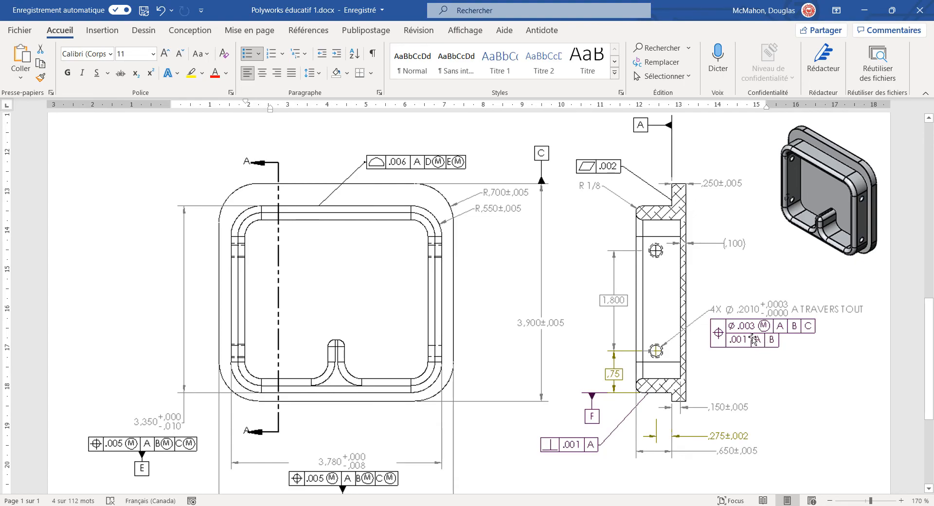
{"action": "key", "text": "alt+Tab"}
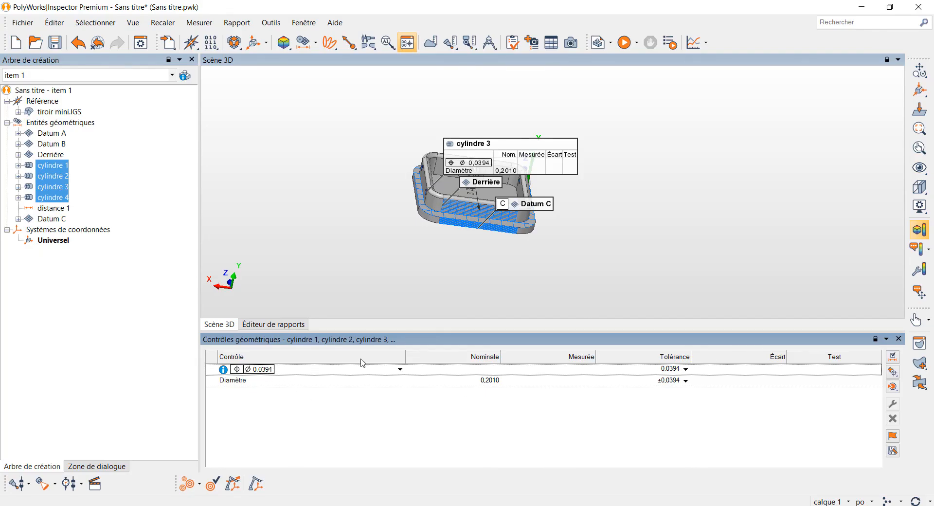
{"action": "left_click", "coordinate": [399, 370]}
{"action": "left_click", "coordinate": [275, 402]}
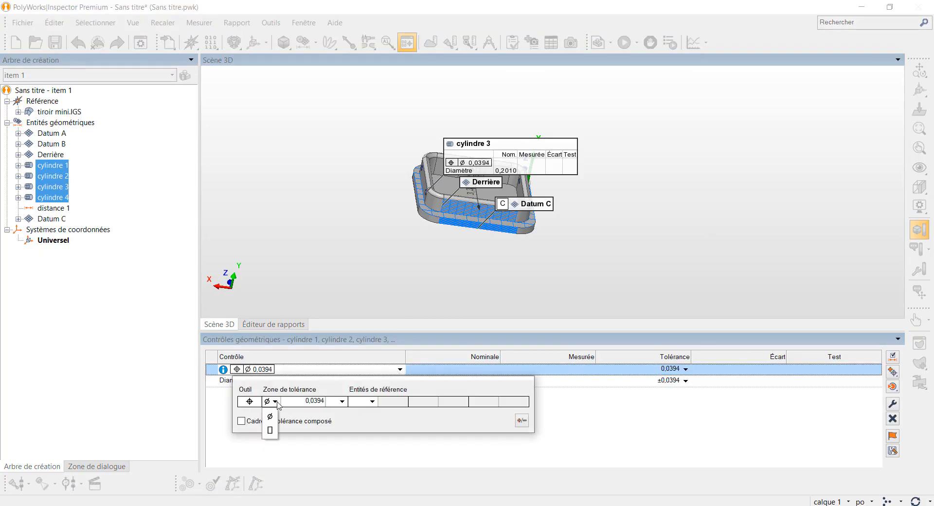
{"action": "left_click", "coordinate": [271, 417]}
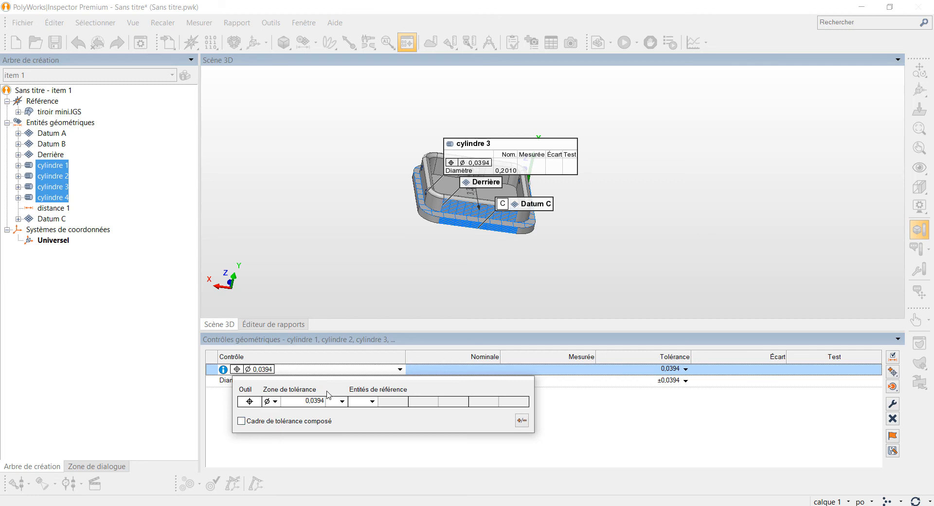
{"action": "left_click", "coordinate": [313, 402]}
{"action": "key", "text": "BackSpace"}
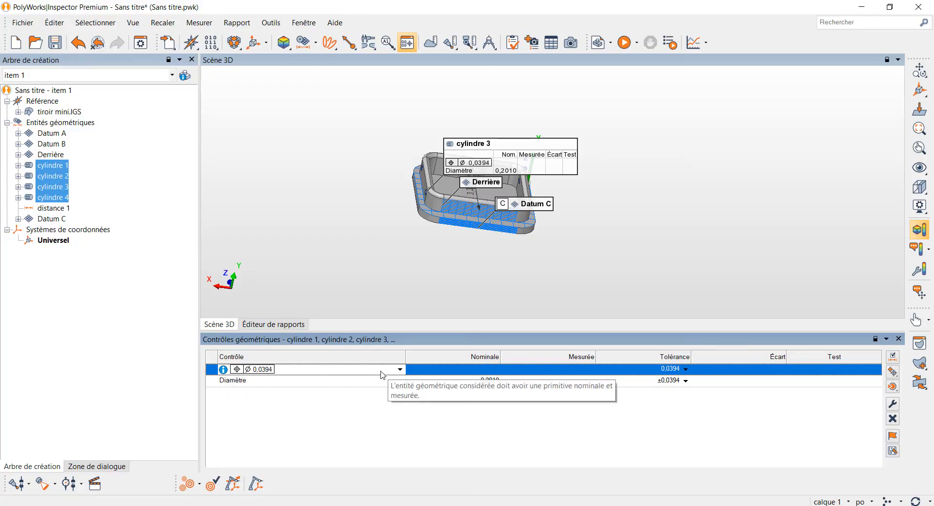
Try to add the maximum material modifier to the cylinders' location tolerance, and recheck the callout's references in the Word drawing
{"action": "left_click", "coordinate": [390, 366]}
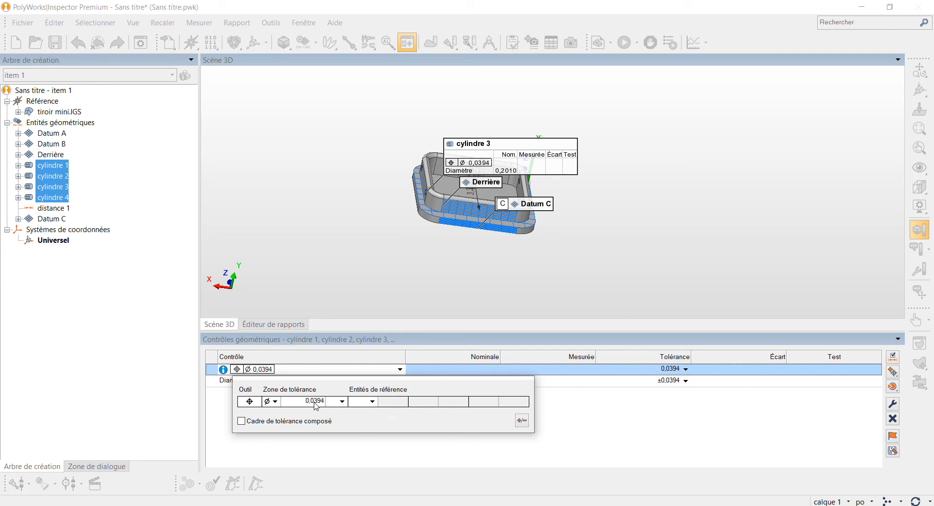
{"action": "left_click", "coordinate": [343, 401]}
{"action": "left_click", "coordinate": [335, 434]}
{"action": "left_click", "coordinate": [373, 403]}
{"action": "key", "text": "alt+Tab"}
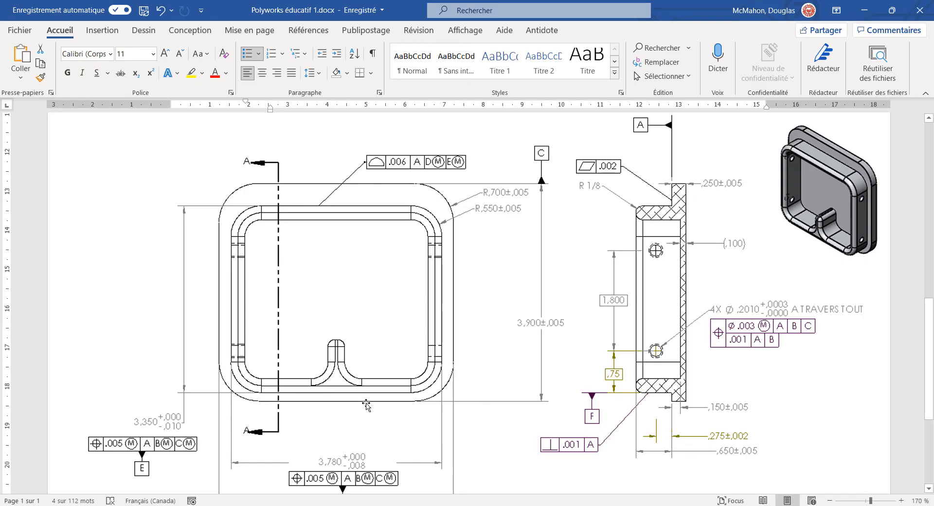
{"action": "key", "text": "alt+Tab"}
Apply the maximum material modifier (M) to the cylinders' location tolerance zone and reference the control to A, B and C
{"action": "left_click", "coordinate": [401, 371]}
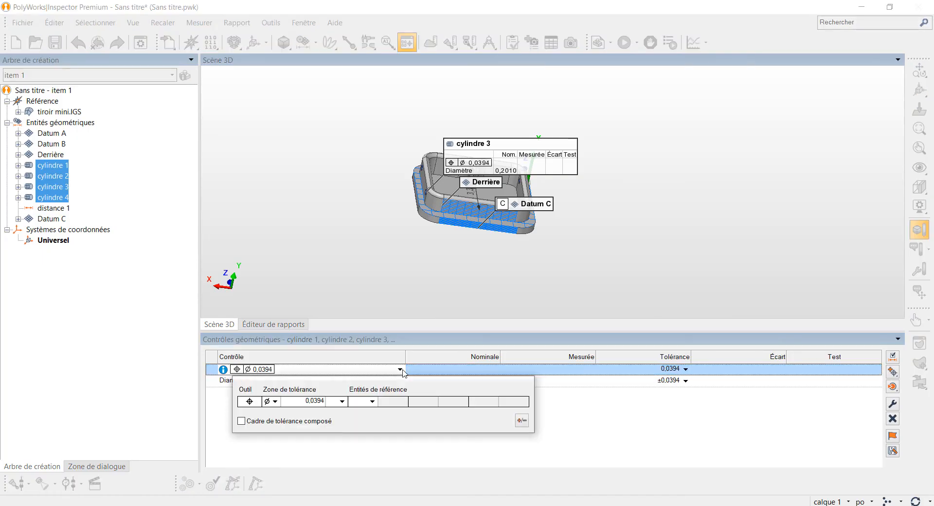
{"action": "left_click", "coordinate": [373, 401]}
{"action": "left_click", "coordinate": [373, 402]}
{"action": "left_click", "coordinate": [341, 403]}
{"action": "left_click", "coordinate": [334, 430]}
{"action": "left_click", "coordinate": [373, 402]}
{"action": "left_click", "coordinate": [360, 422]}
{"action": "left_click", "coordinate": [432, 401]}
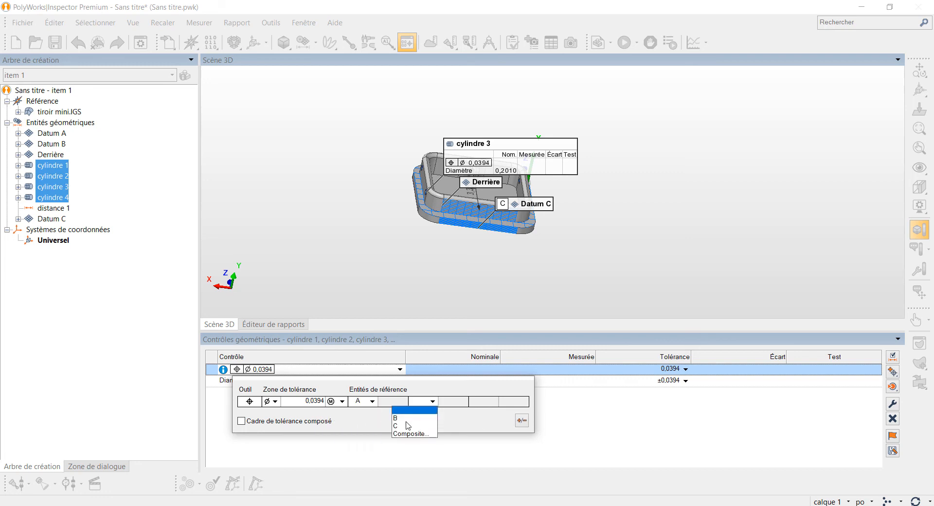
{"action": "left_click", "coordinate": [409, 425]}
{"action": "left_click", "coordinate": [493, 402]}
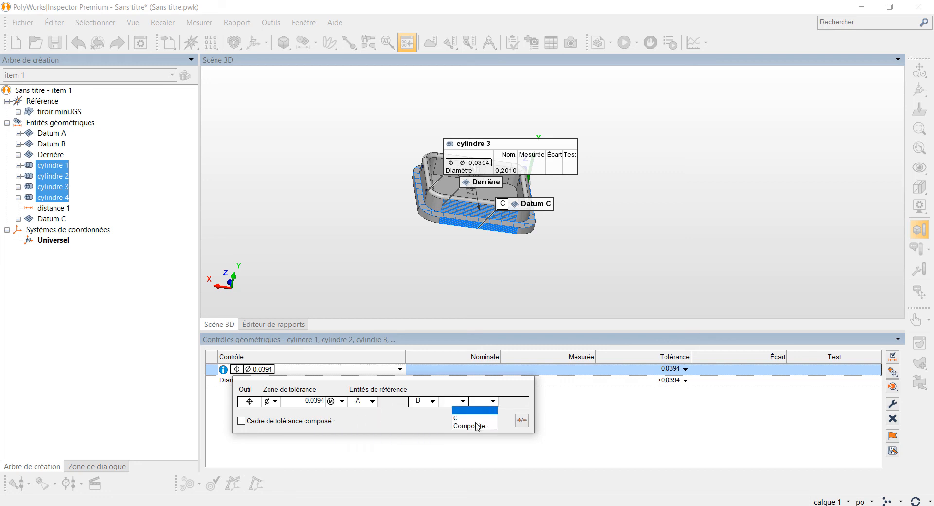
{"action": "left_click", "coordinate": [478, 424]}
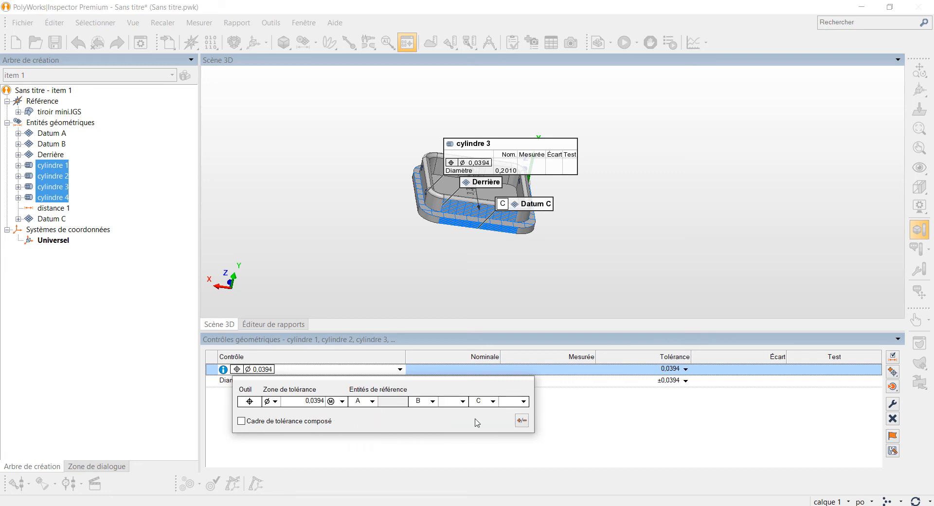
{"action": "left_click", "coordinate": [524, 402]}
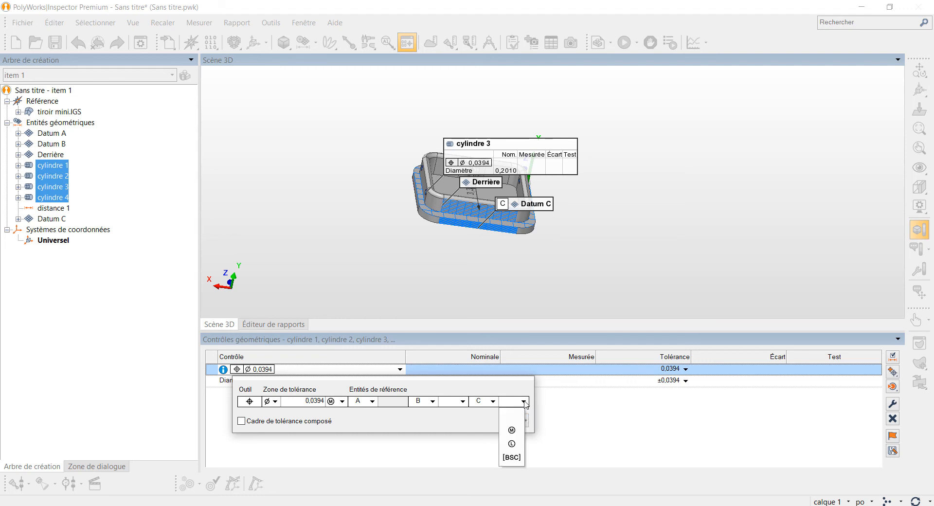
{"action": "left_click", "coordinate": [566, 417]}
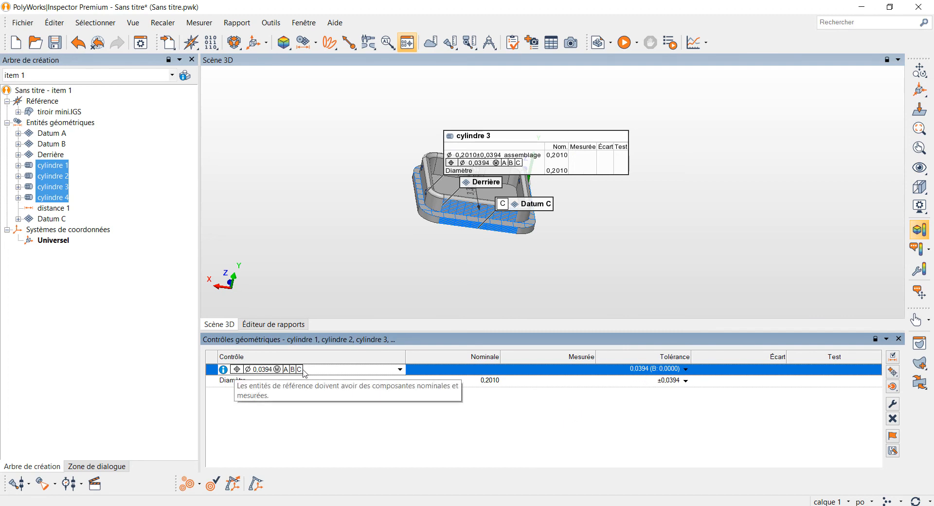
Recheck the holes' location callout in Word, return to PolyWorks|Inspector and enable the composite tolerance frame on the cylinders' location control
{"action": "key", "text": "alt+Tab"}
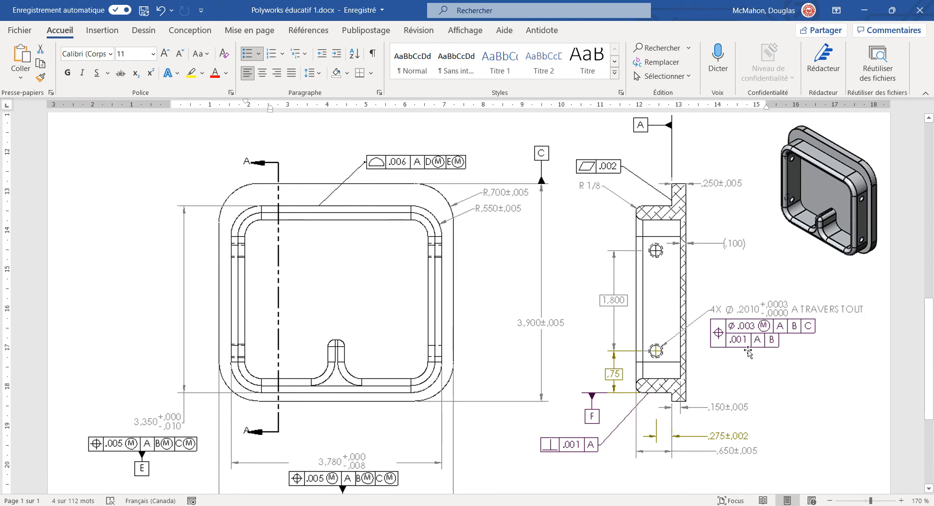
{"action": "key", "text": "alt+Tab"}
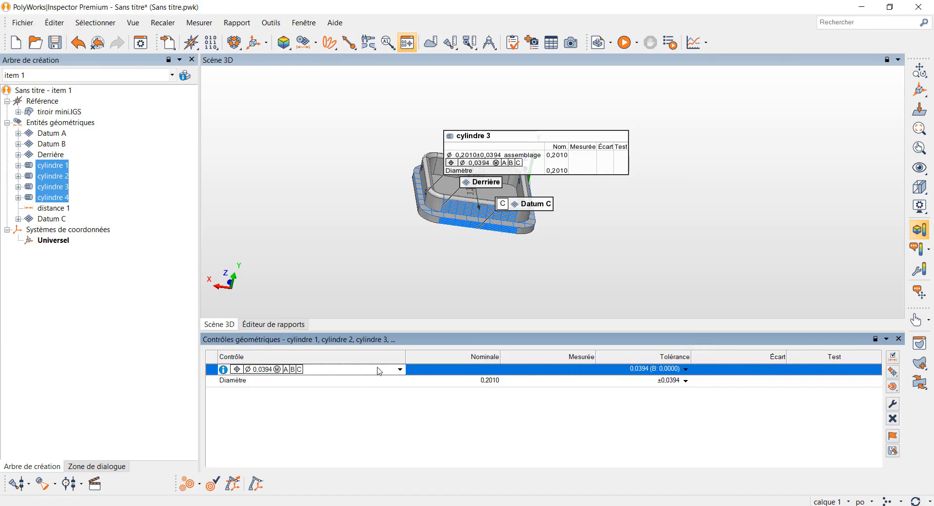
{"action": "left_click", "coordinate": [400, 369]}
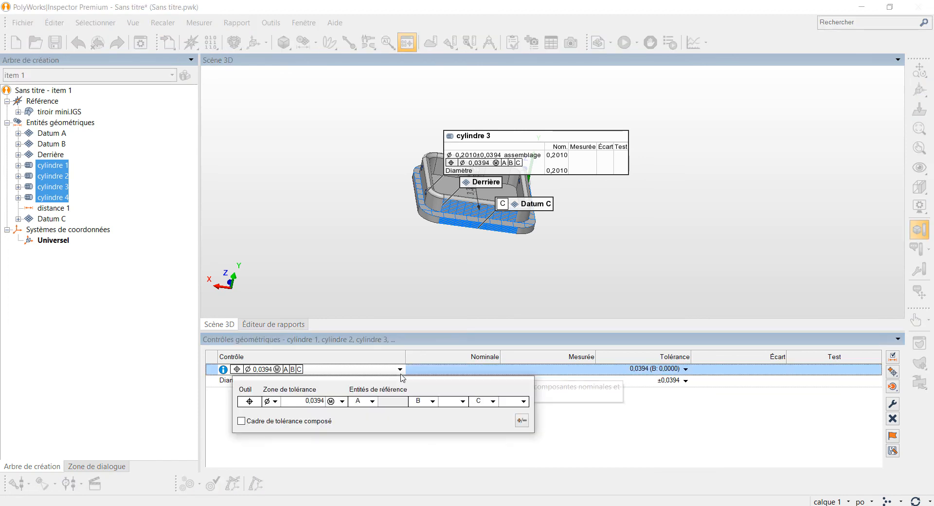
{"action": "left_click", "coordinate": [241, 421]}
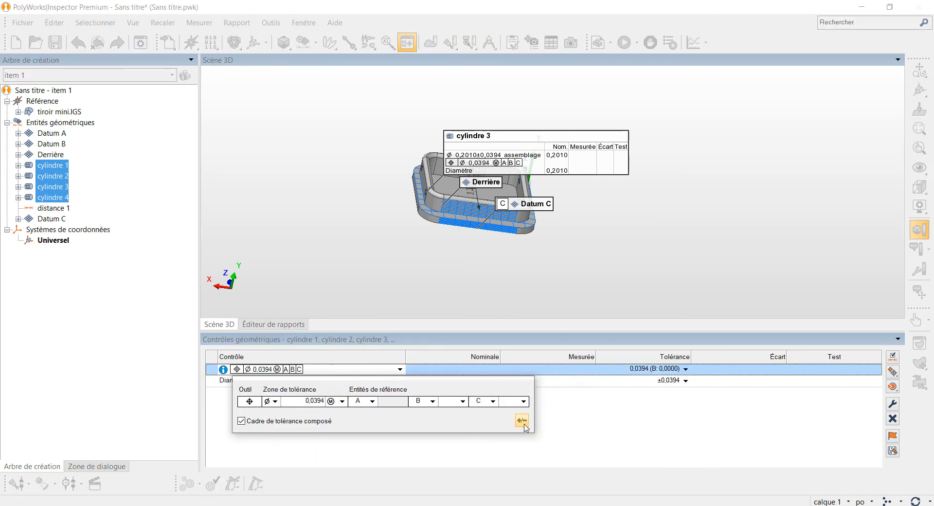
{"action": "left_click", "coordinate": [578, 424]}
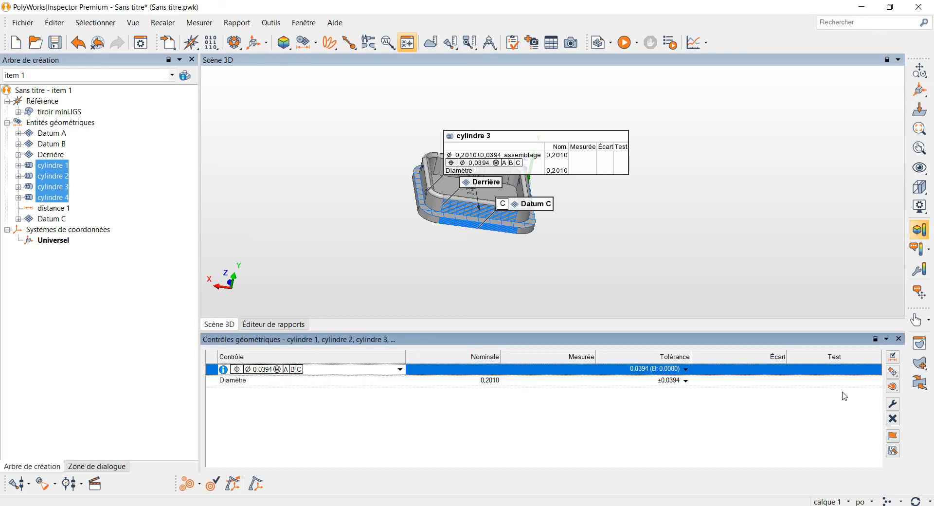
Add a second location control to cylindre 1 to 4 as a composite tolerance frame with a 0.001 tolerance zone
{"action": "left_click", "coordinate": [892, 371]}
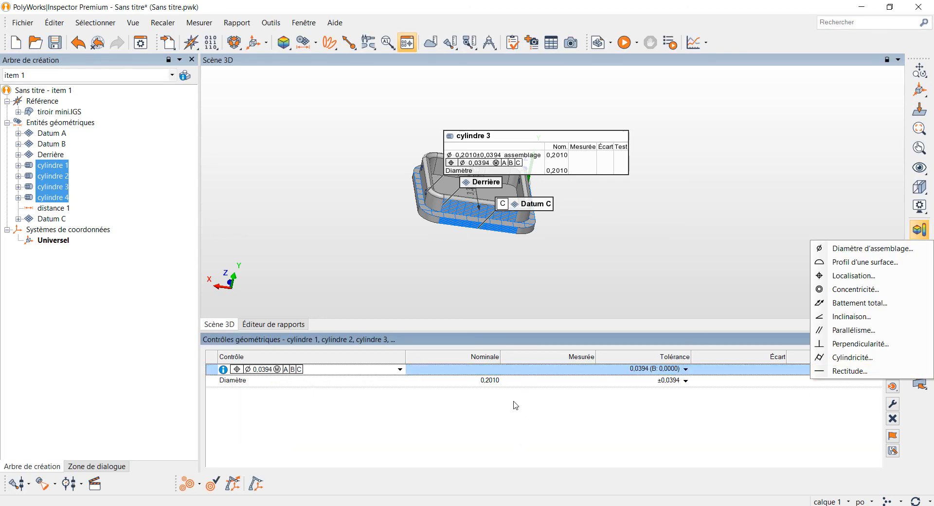
{"action": "left_click", "coordinate": [850, 277]}
{"action": "left_click", "coordinate": [231, 432]}
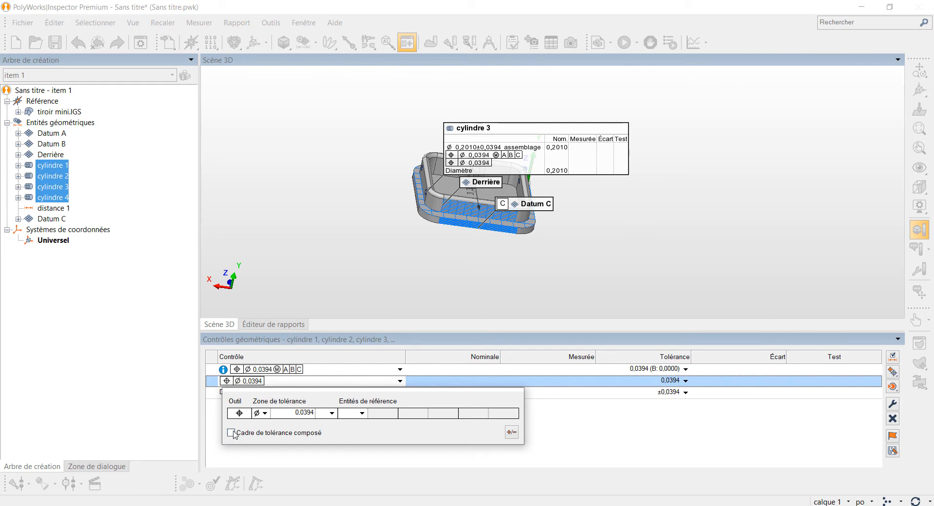
{"action": "left_click", "coordinate": [307, 414]}
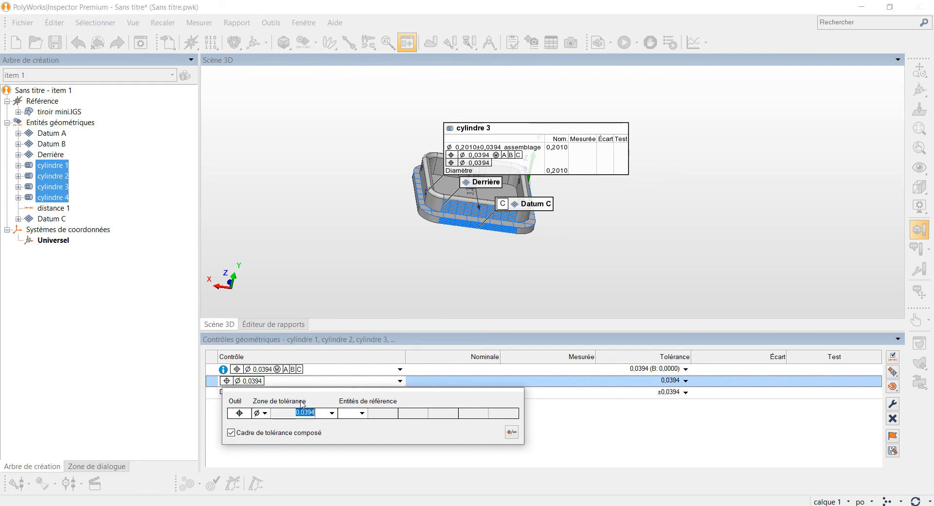
{"action": "type", "text": "0"}
{"action": "type", "text": ".001"}
Reference the cylinders' second location control to datums A and B
{"action": "left_click", "coordinate": [362, 413]}
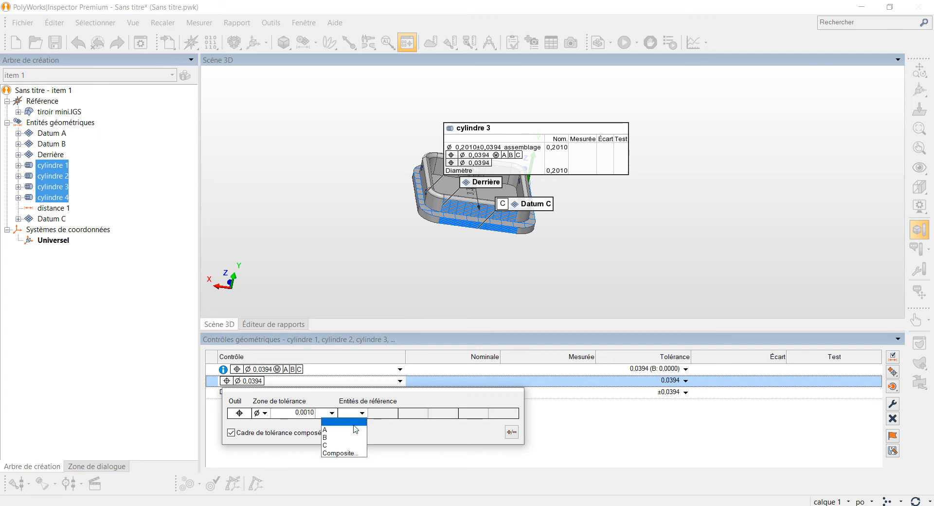
{"action": "left_click", "coordinate": [349, 433]}
{"action": "left_click", "coordinate": [422, 413]}
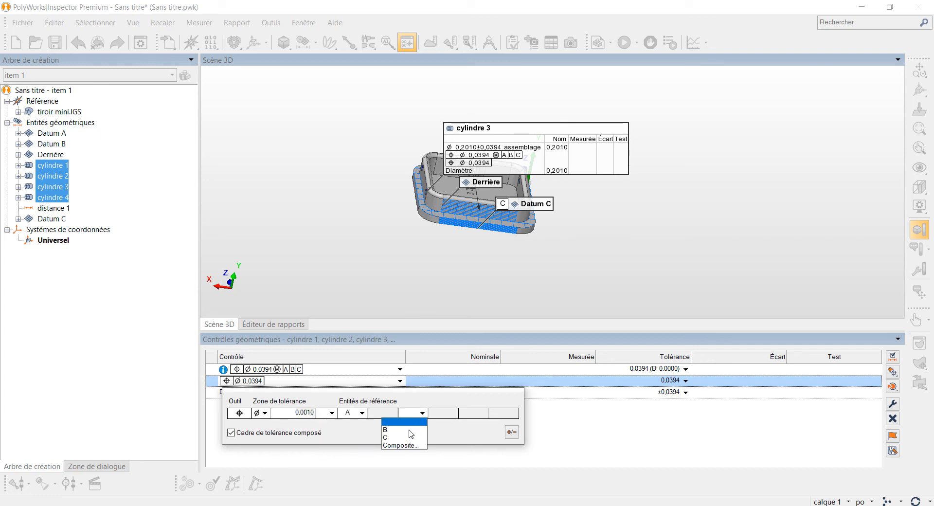
{"action": "left_click", "coordinate": [411, 433]}
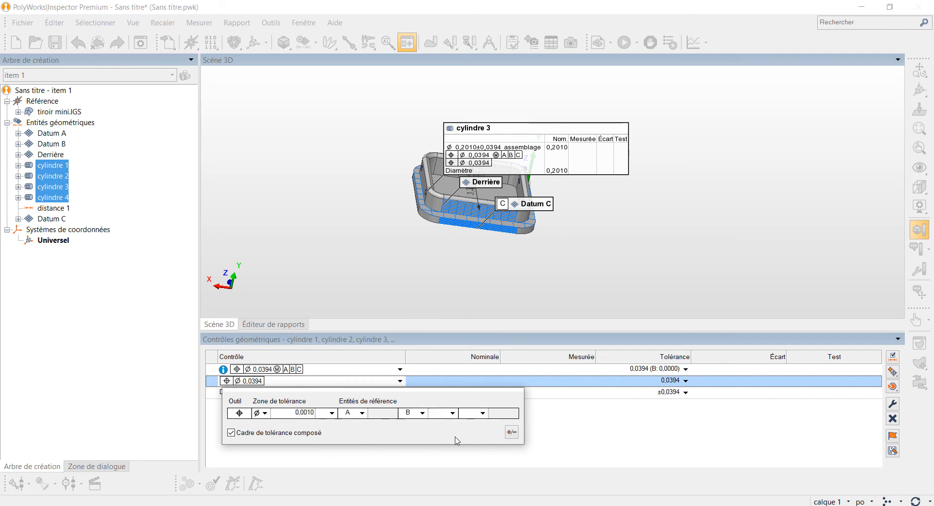
{"action": "left_click", "coordinate": [567, 433]}
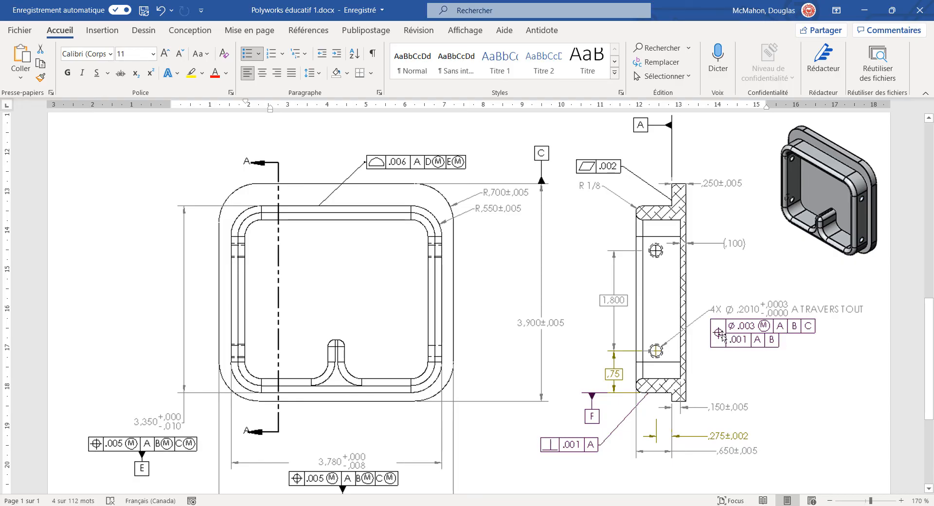
Compare with the Word callout, and turn the composite tolerance frame off and back on for the cylinders' 0.001 location control
{"action": "key", "text": "alt+Tab"}
{"action": "left_click", "coordinate": [399, 380]}
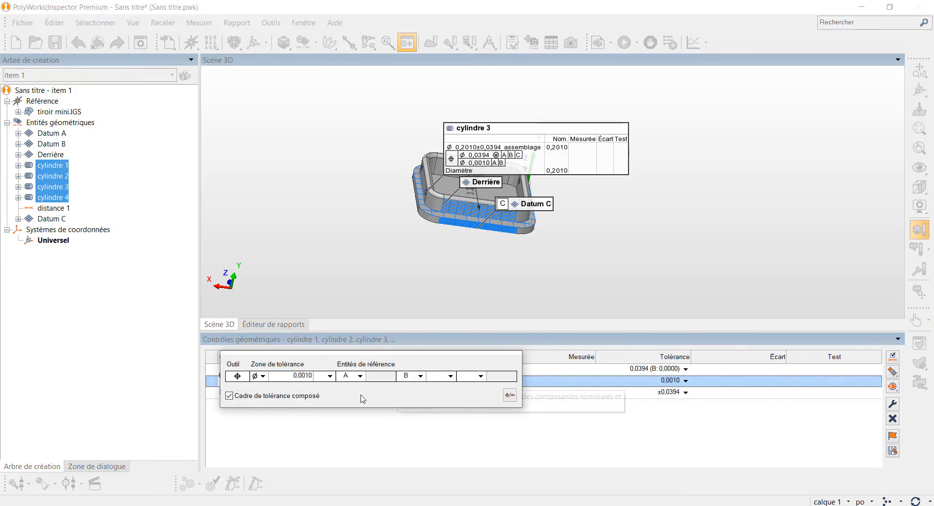
{"action": "left_click", "coordinate": [228, 395]}
{"action": "left_click", "coordinate": [251, 423]}
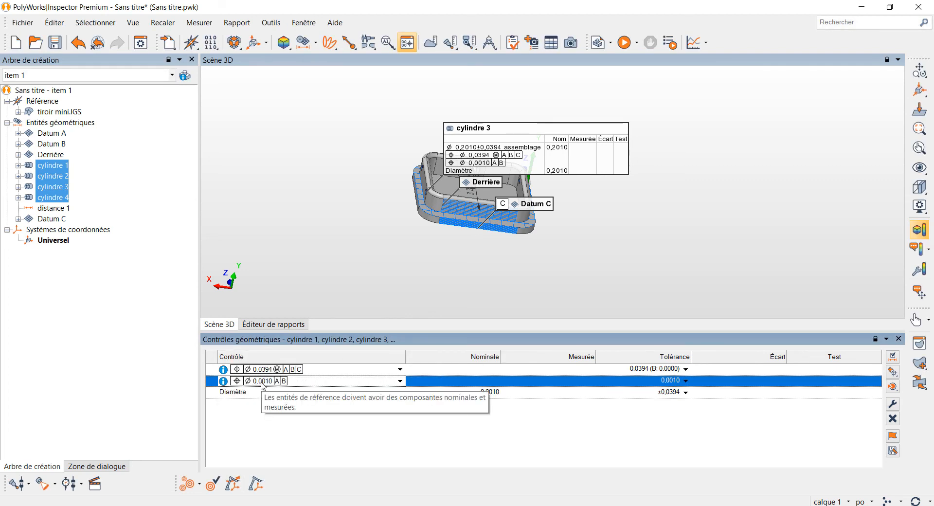
{"action": "left_click", "coordinate": [400, 380]}
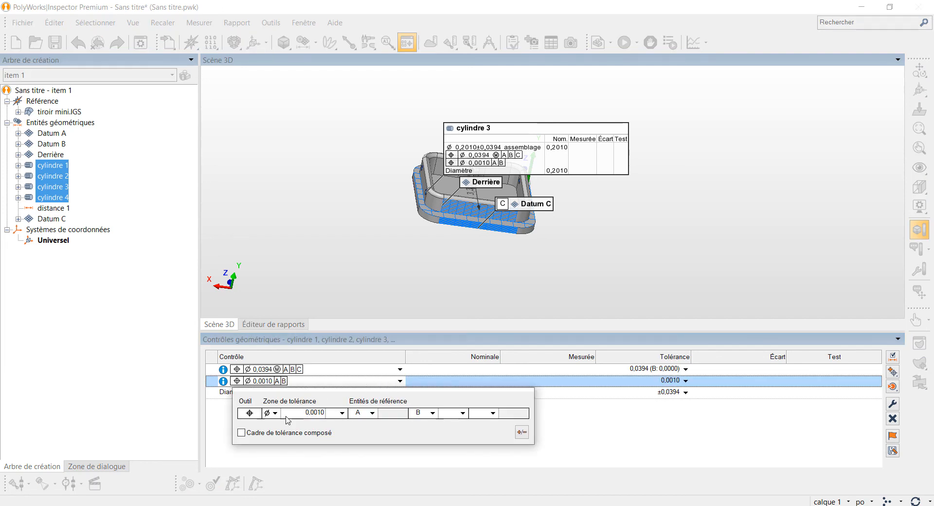
{"action": "left_click", "coordinate": [578, 424]}
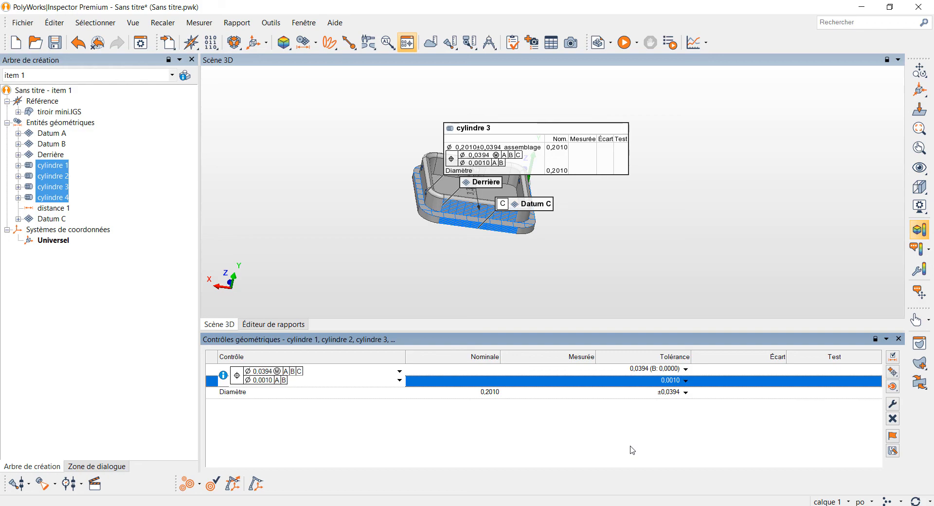
Check the hole diameter tolerance in Word and set the cylinders' Diamètre tolerance to +0.0003 upper and 0 lower in PolyWorks|Inspector
{"action": "key", "text": "alt+Tab"}
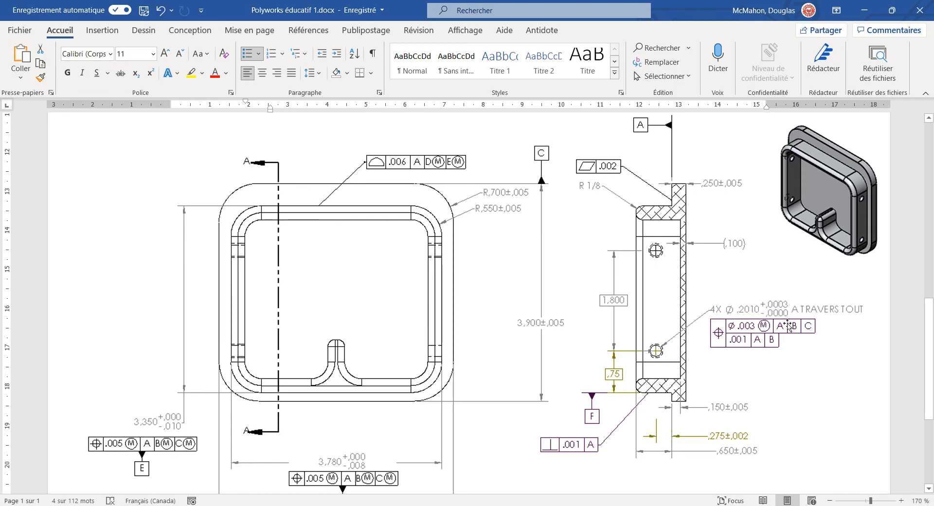
{"action": "key", "text": "alt+Tab"}
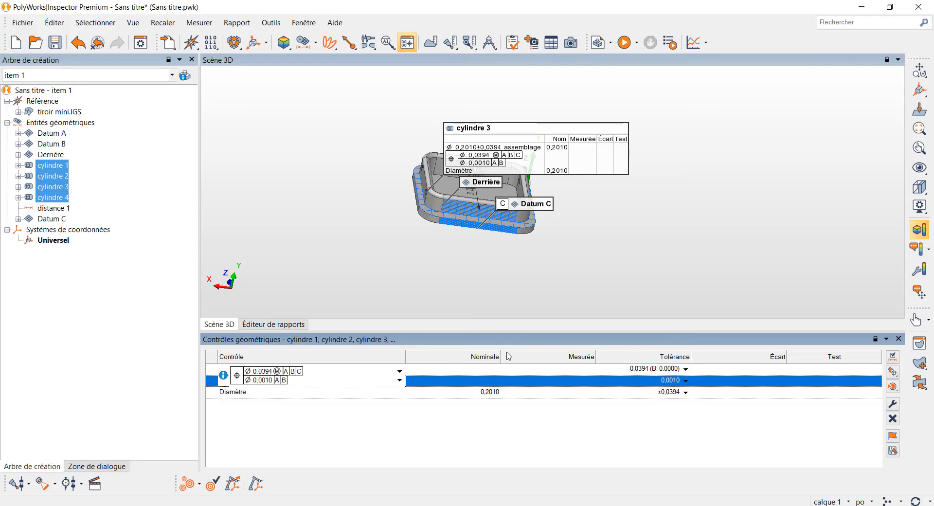
{"action": "left_click", "coordinate": [894, 358]}
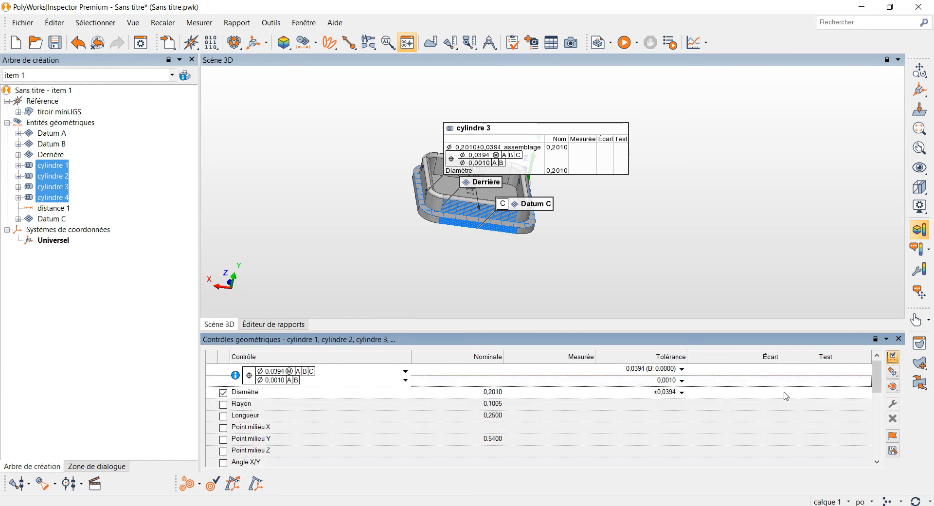
{"action": "left_click", "coordinate": [683, 392]}
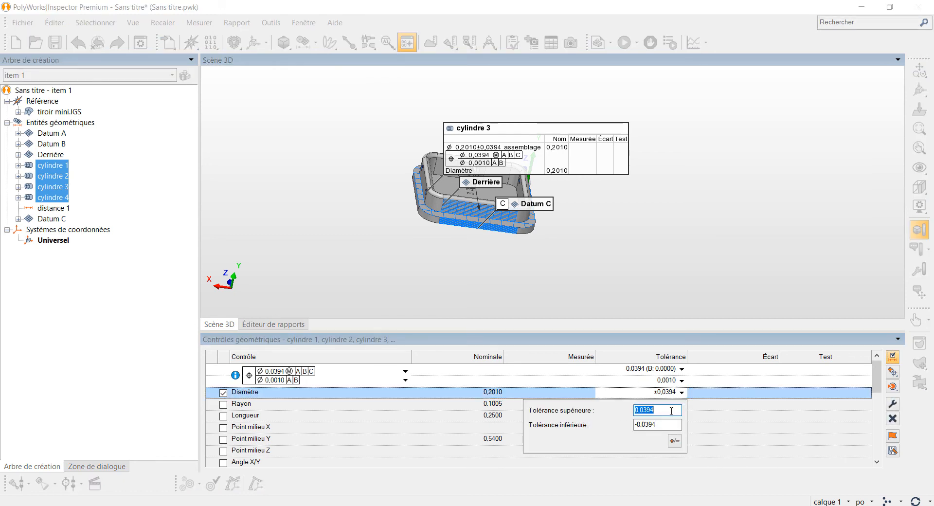
{"action": "left_click", "coordinate": [672, 411]}
{"action": "left_click_drag", "start_coordinate": [668, 425], "coordinate": [564, 440]}
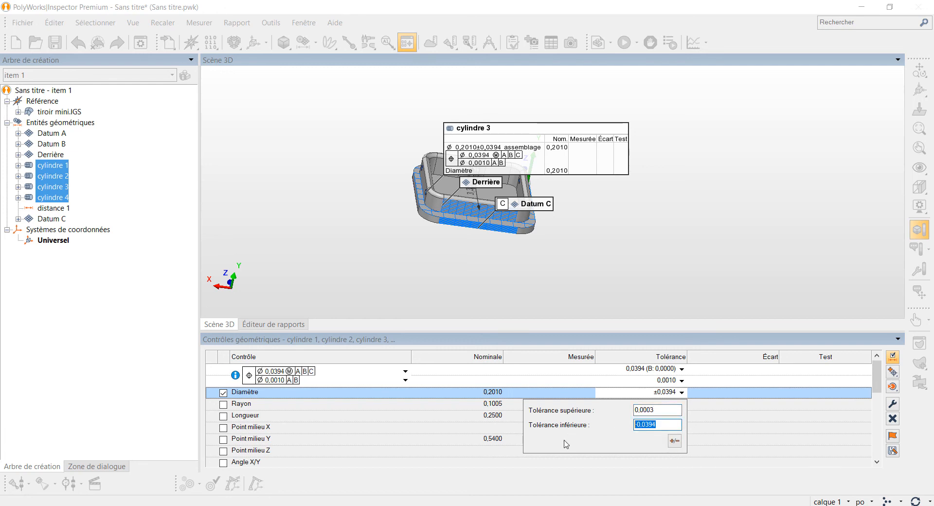
{"action": "type", "text": "0"}
{"action": "key", "text": "Return"}
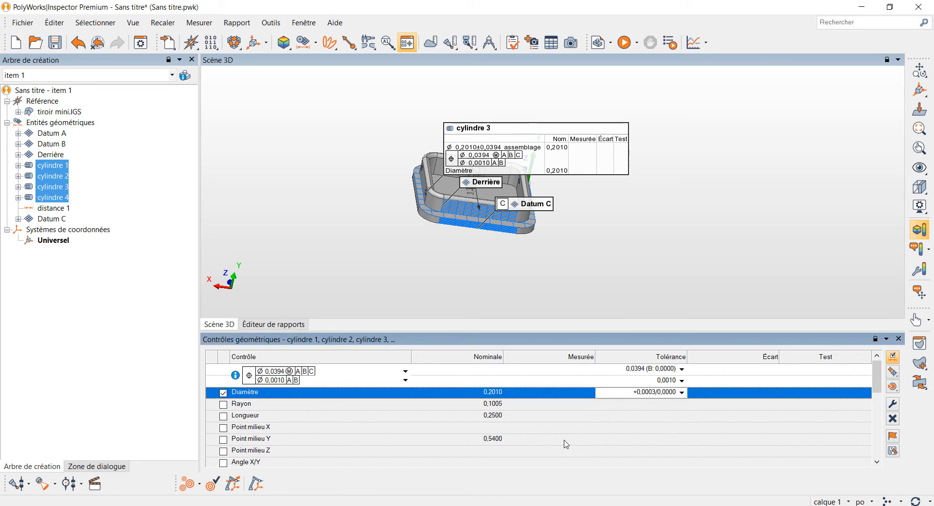
Recheck the hole callout in the Word drawing, return to PolyWorks|Inspector and deselect the four cylinders
{"action": "key", "text": "alt+Tab"}
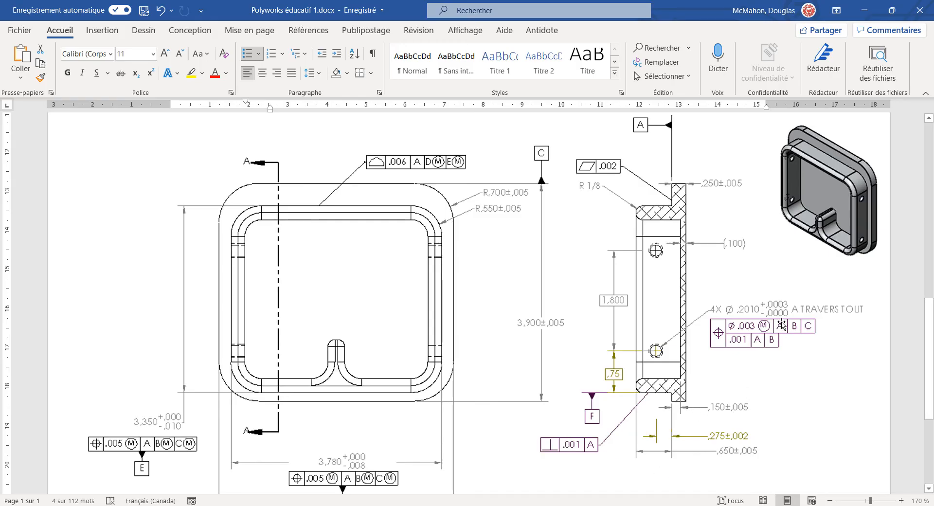
{"action": "key", "text": "alt+Tab"}
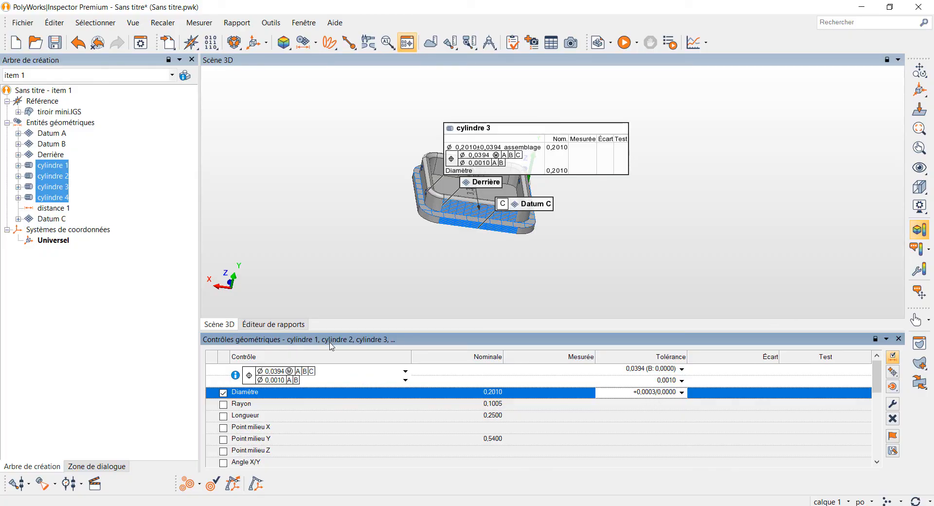
{"action": "left_click", "coordinate": [143, 295]}
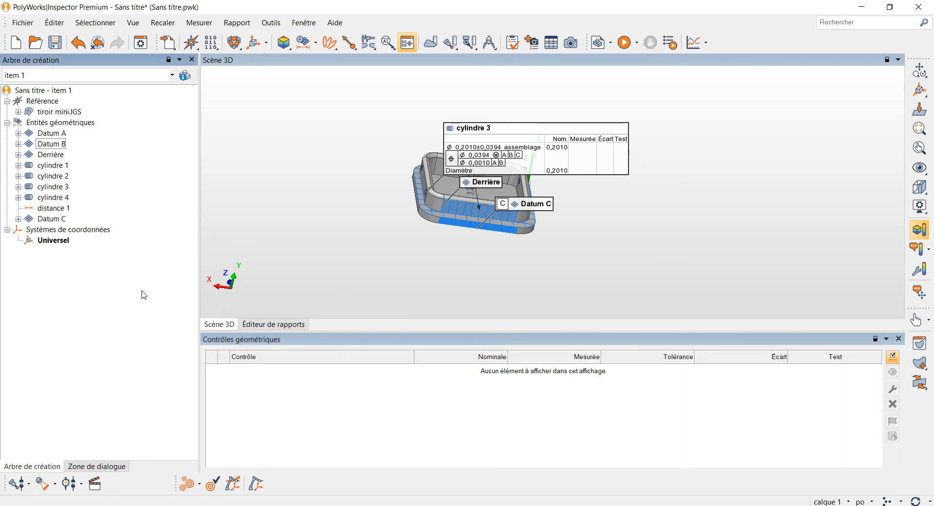
{"action": "left_click_drag", "start_coordinate": [519, 236], "coordinate": [550, 276]}
Consult the general procedure in the Word document, from adding the tolerances to importing the polygonal model tiroir.mini.stl
{"action": "key", "text": "alt+Tab"}
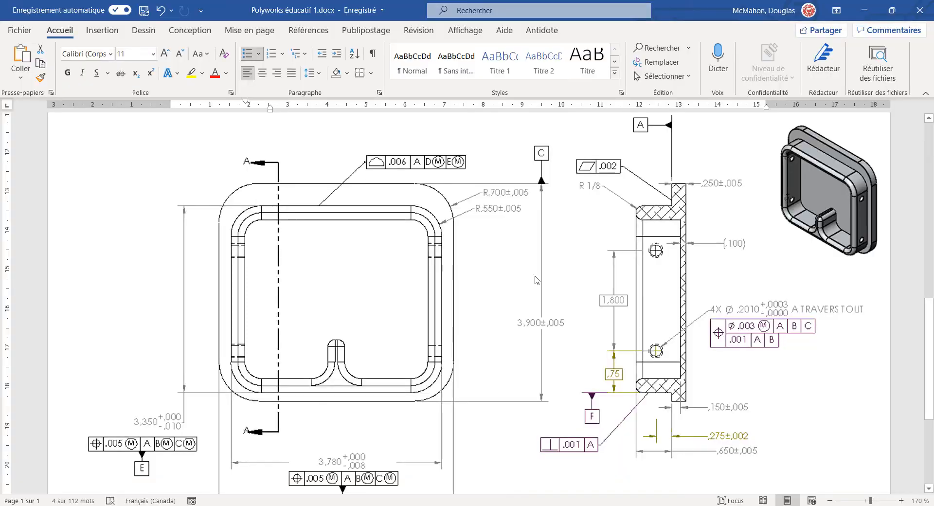
{"action": "key", "text": "alt+Tab"}
{"action": "key", "text": "alt+Tab"}
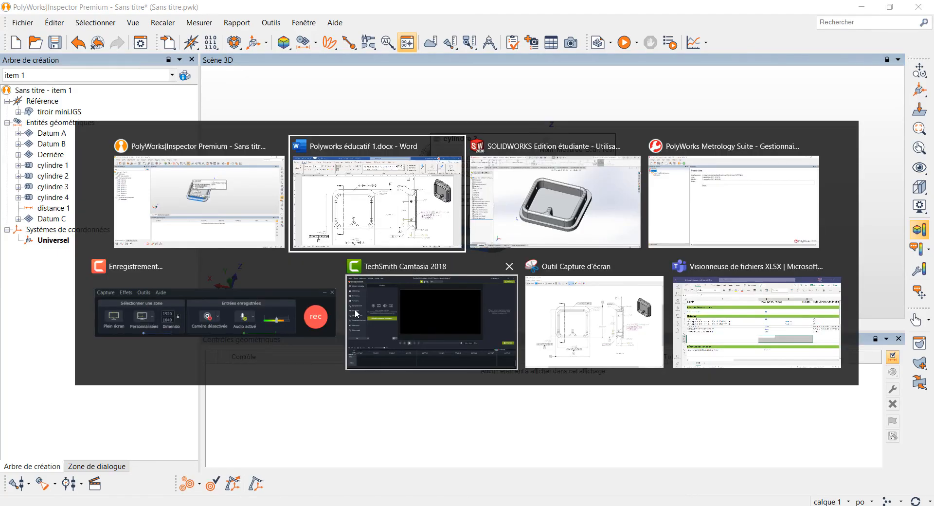
{"action": "left_click", "coordinate": [346, 215]}
{"action": "scroll", "coordinate": [404, 407], "scroll_direction": "up", "scroll_amount": 10}
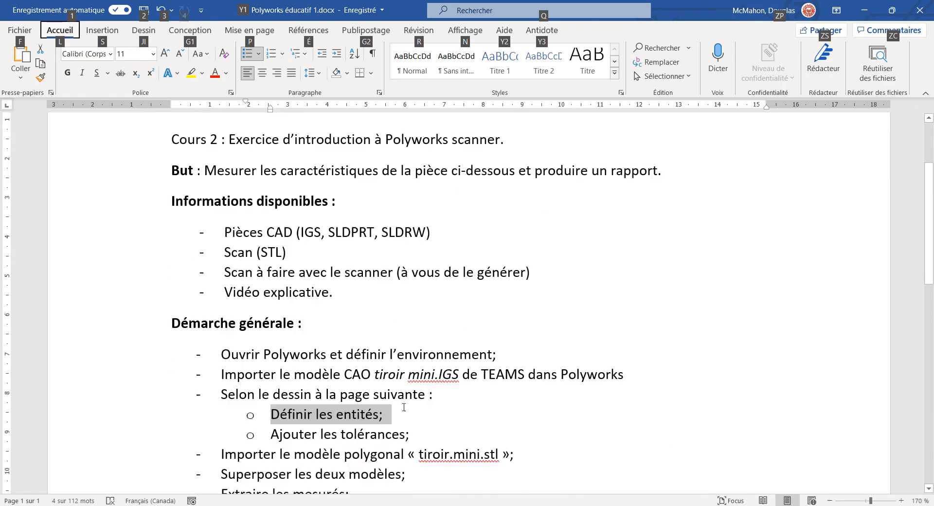
{"action": "scroll", "coordinate": [403, 407], "scroll_direction": "down", "scroll_amount": 5}
{"action": "triple_click", "coordinate": [281, 285]}
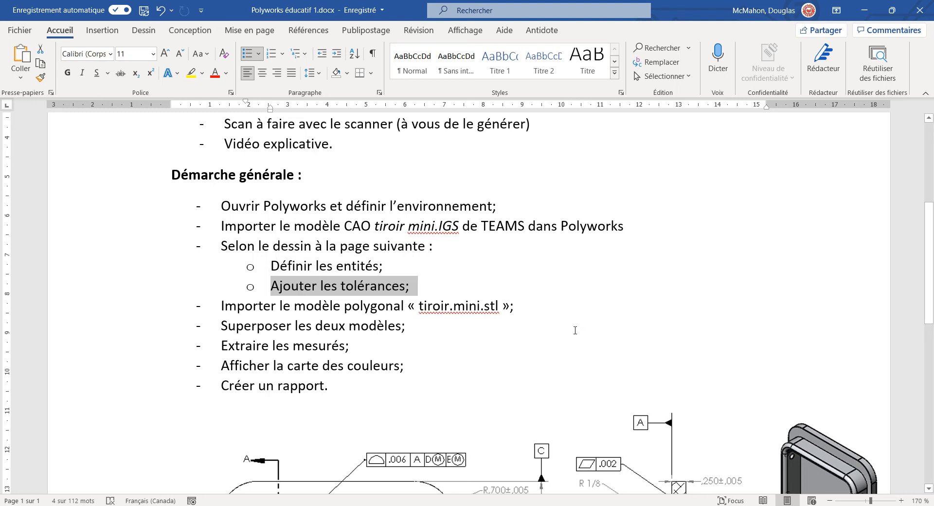
{"action": "double_click", "coordinate": [498, 306]}
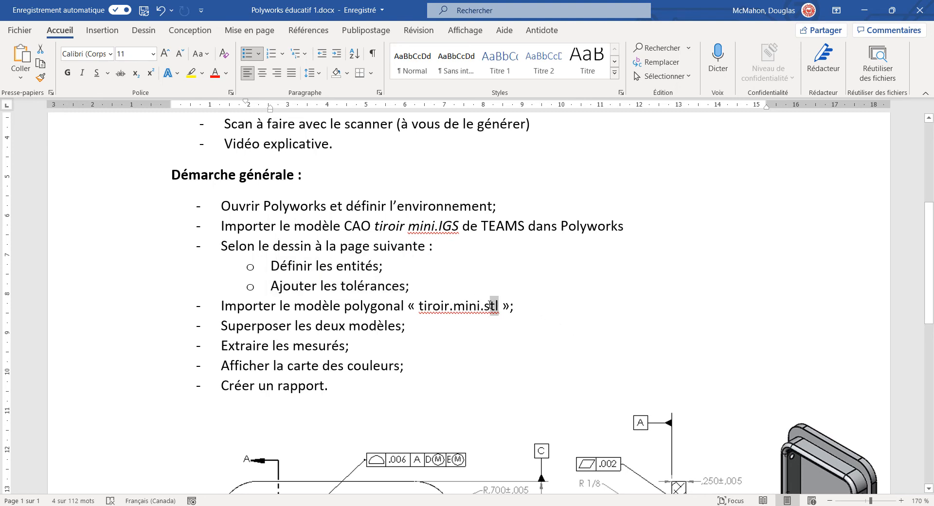
Return to PolyWorks|Inspector, close the geometric controls pane and import the polygonal model tiroir mini.stl with Pouces as its units
{"action": "key", "text": "alt+Tab"}
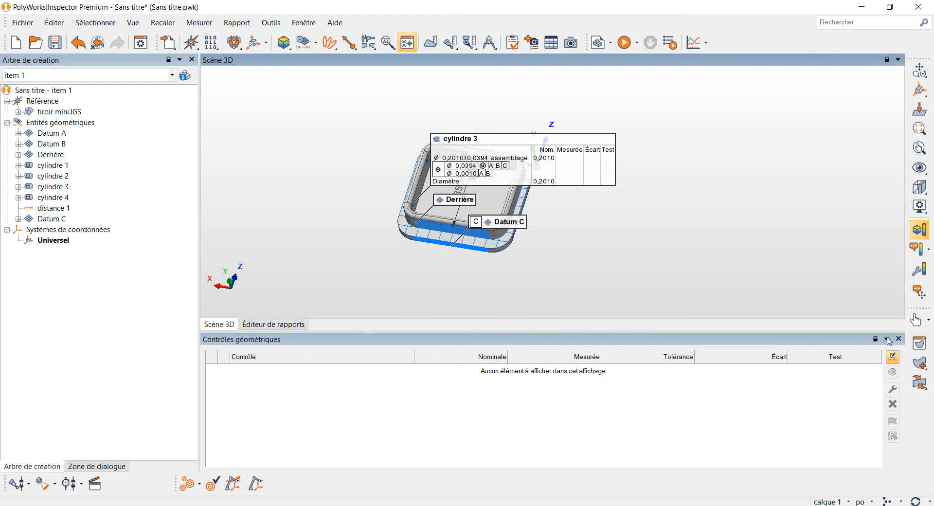
{"action": "left_click", "coordinate": [899, 339]}
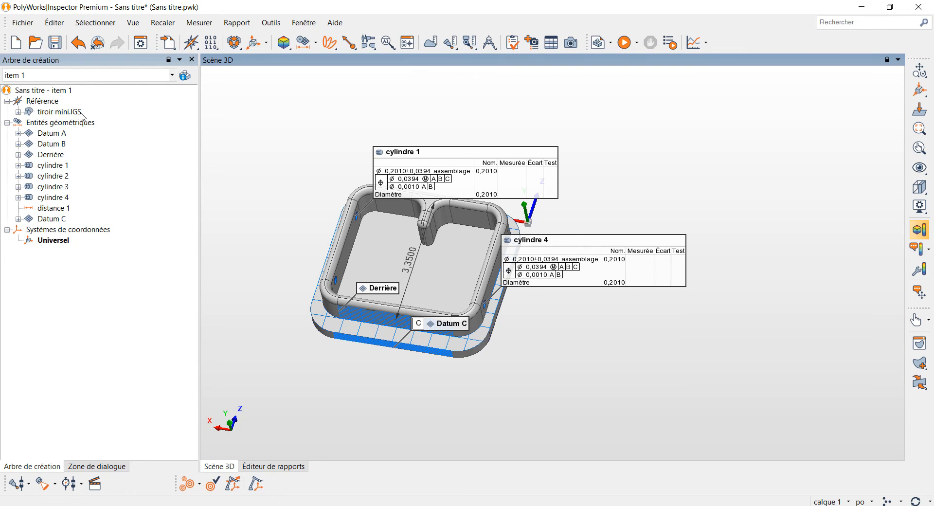
{"action": "left_click", "coordinate": [168, 43]}
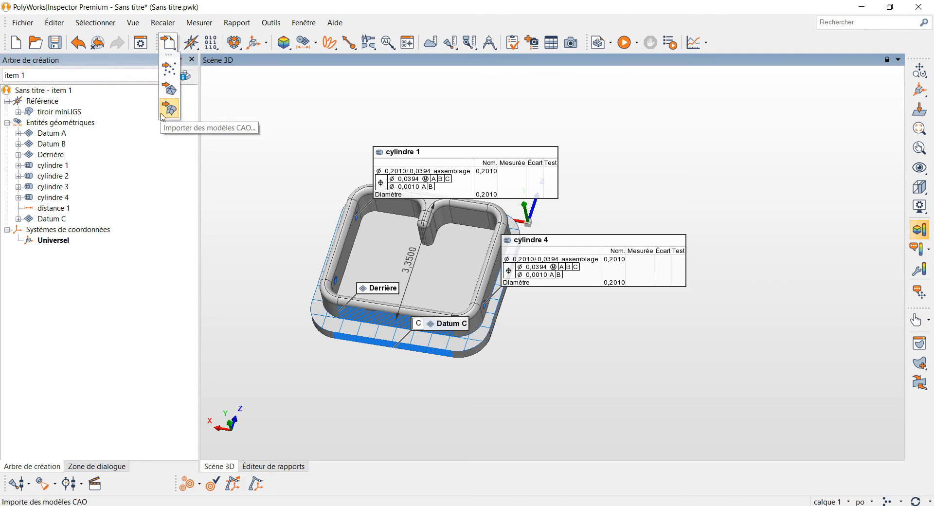
{"action": "left_click", "coordinate": [171, 91]}
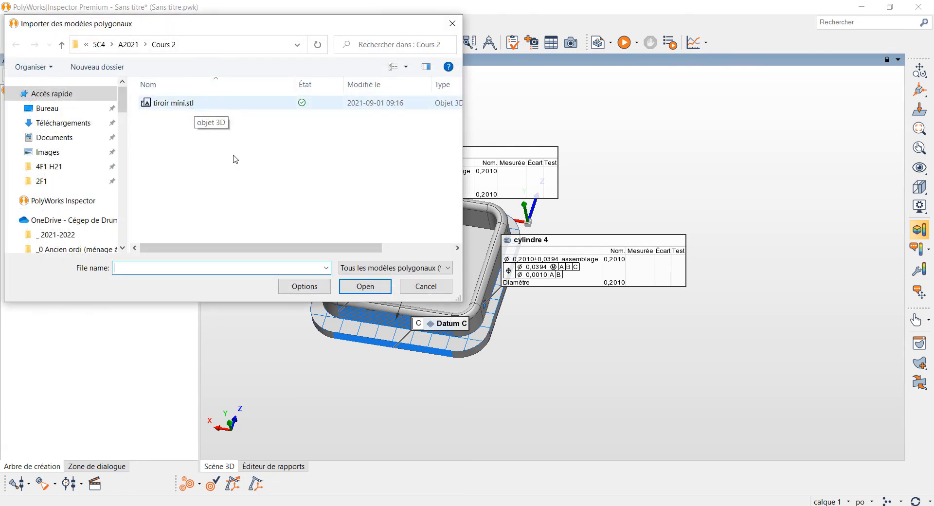
{"action": "left_click", "coordinate": [447, 272]}
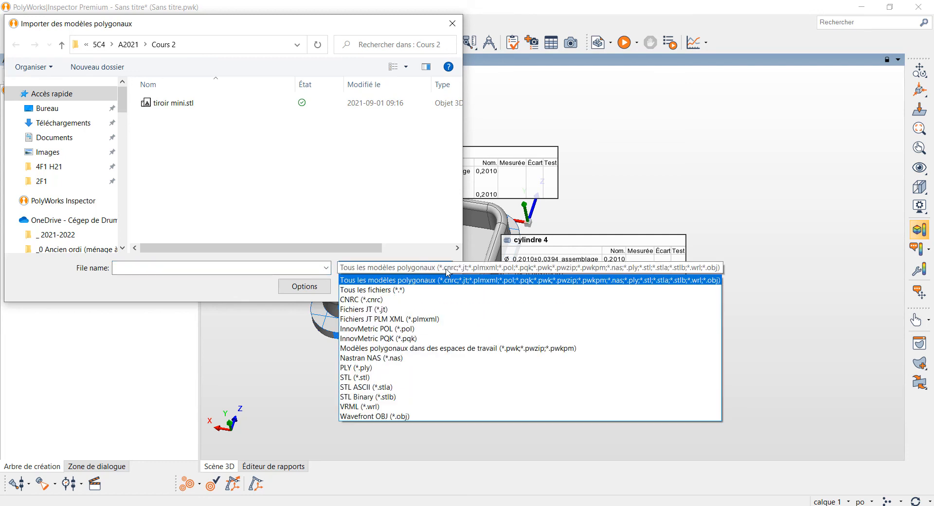
{"action": "left_click", "coordinate": [162, 104]}
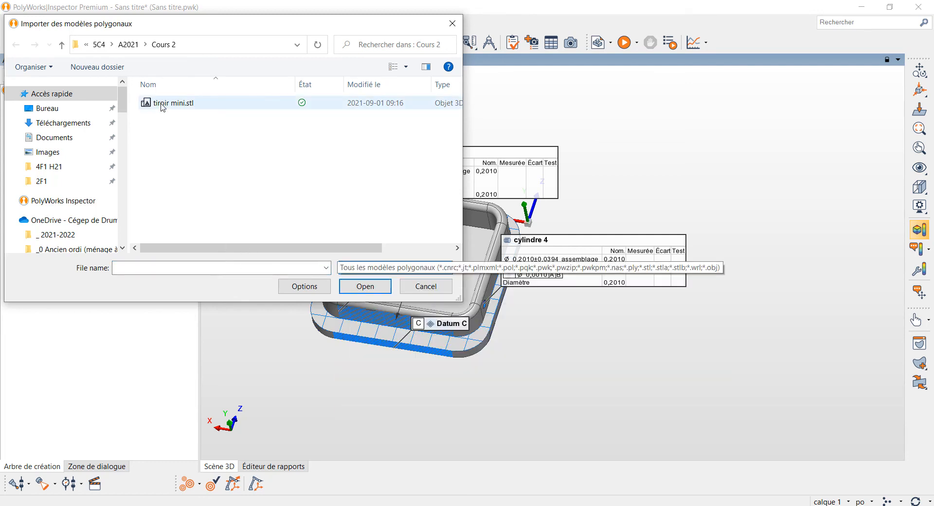
{"action": "left_click", "coordinate": [163, 104]}
{"action": "left_click", "coordinate": [364, 287]}
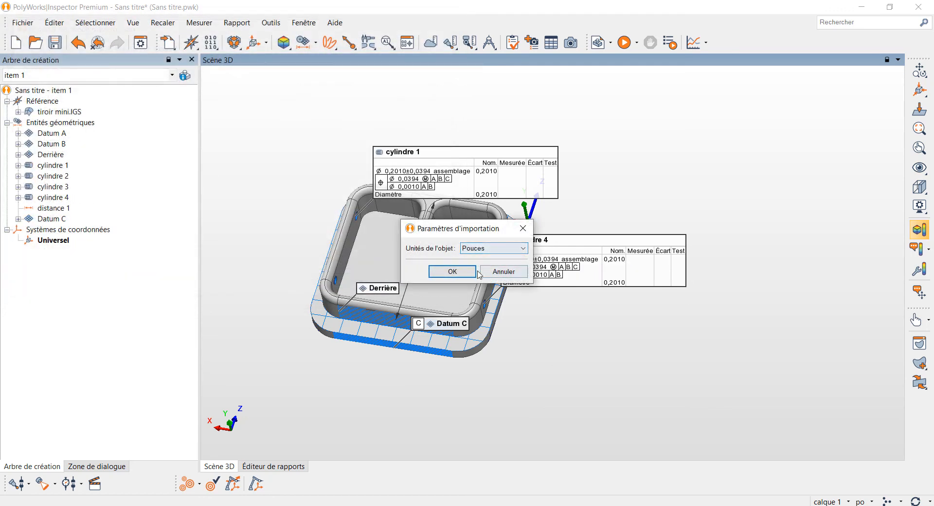
{"action": "left_click", "coordinate": [452, 271]}
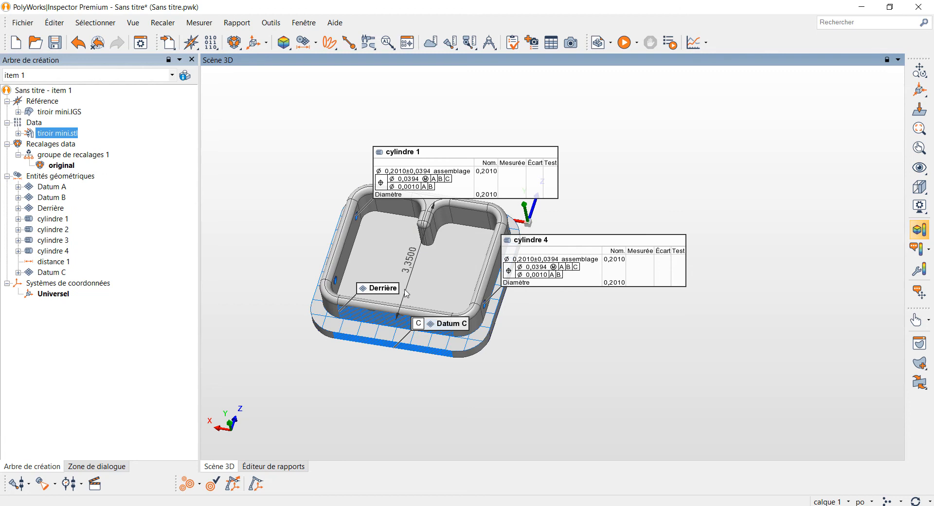
Compare the scan's position with the CAD model and open a best-fit alignment of data to reference objects
{"action": "scroll", "coordinate": [337, 275], "scroll_direction": "down", "scroll_amount": 4}
{"action": "scroll", "coordinate": [325, 232], "scroll_direction": "up", "scroll_amount": 1}
{"action": "middle_click_drag", "start_coordinate": [322, 226], "coordinate": [463, 247]}
{"action": "mouse_move", "coordinate": [443, 253]}
{"action": "left_mouse_down"}
{"action": "mouse_move", "coordinate": [456, 290]}
{"action": "mouse_move", "coordinate": [425, 265]}
{"action": "mouse_move", "coordinate": [443, 246]}
{"action": "mouse_move", "coordinate": [459, 269]}
{"action": "mouse_move", "coordinate": [404, 276]}
{"action": "left_mouse_up"}
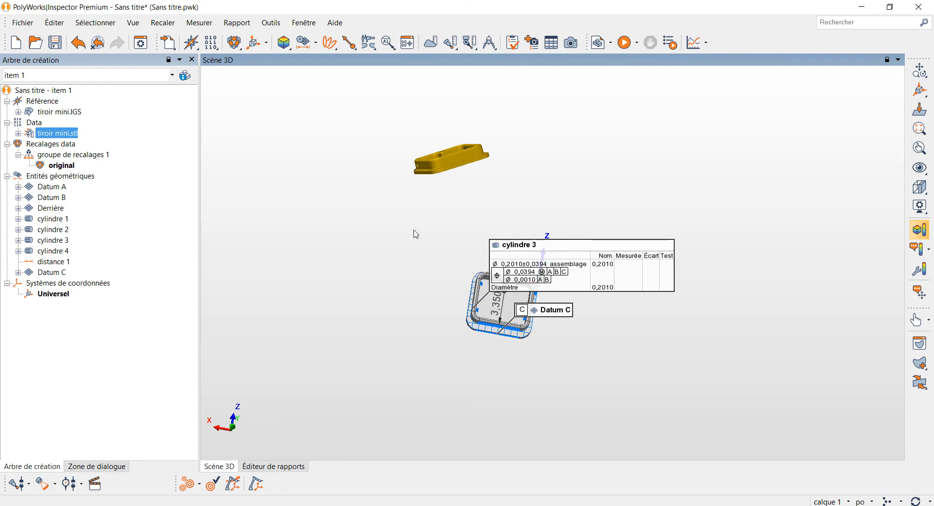
{"action": "left_click_drag", "start_coordinate": [446, 188], "coordinate": [521, 244]}
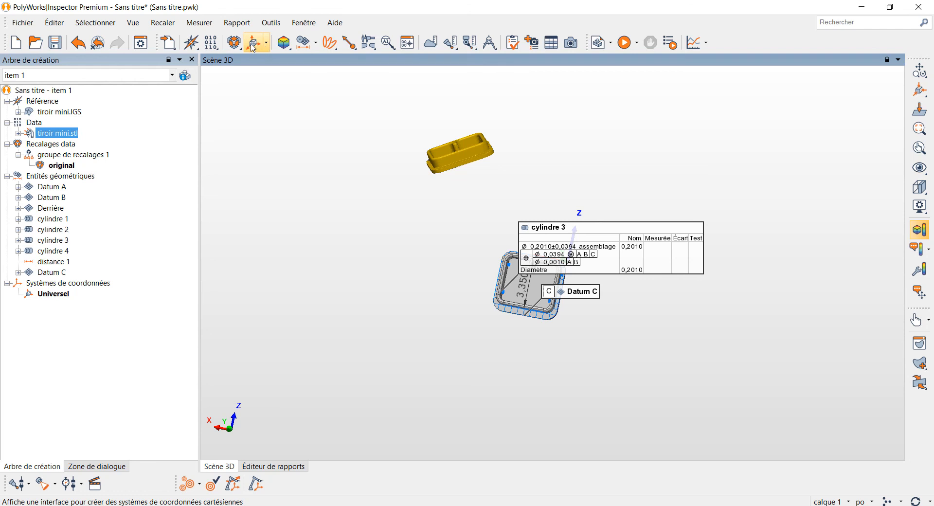
{"action": "left_click", "coordinate": [242, 50]}
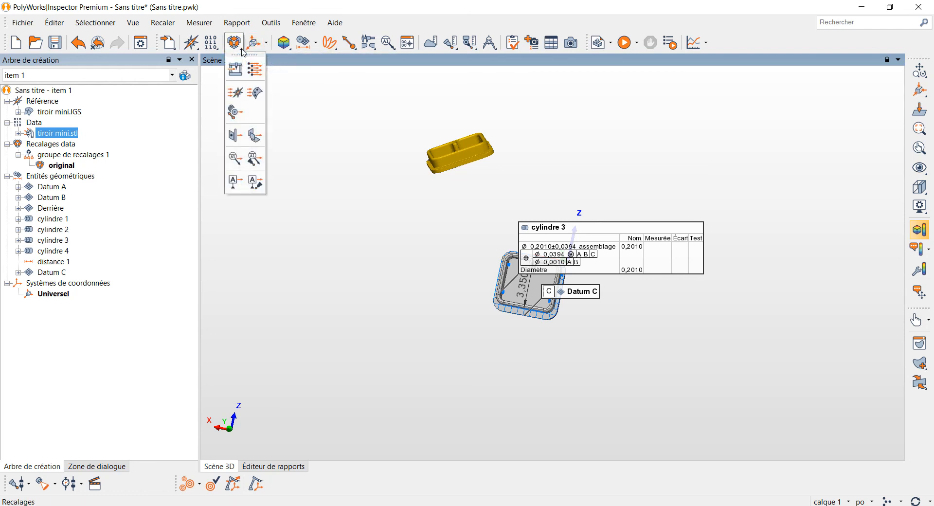
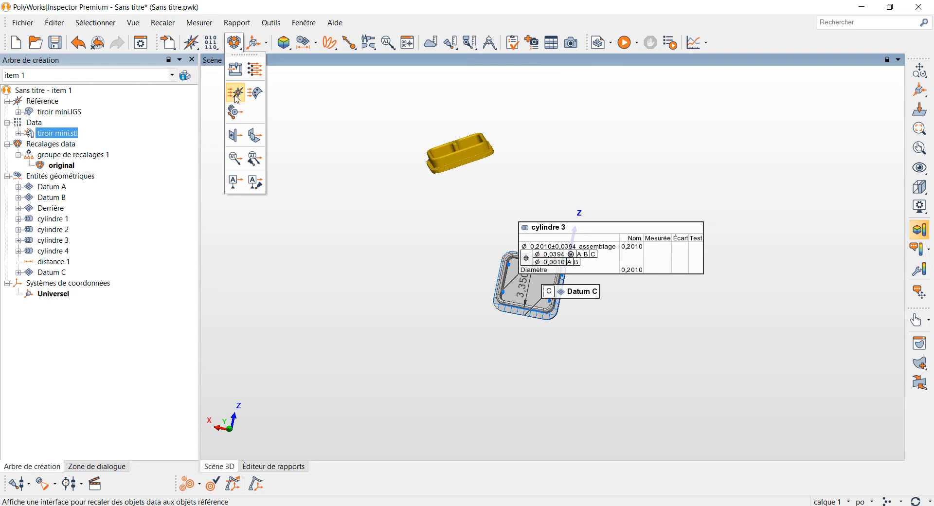
{"action": "left_click", "coordinate": [236, 94]}
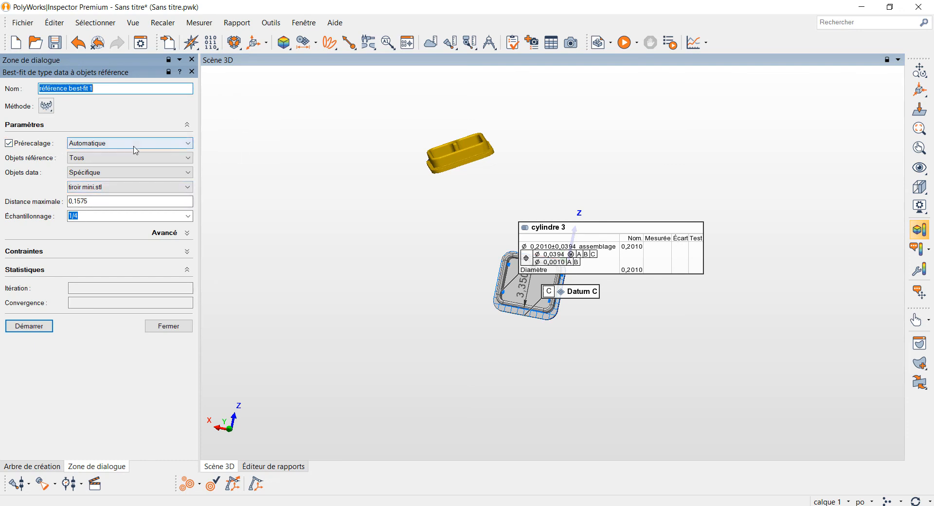
Set the best-fit pre-alignment to Paires de points and start selecting N point pairs between the CAD model and the scan
{"action": "left_click", "coordinate": [190, 148]}
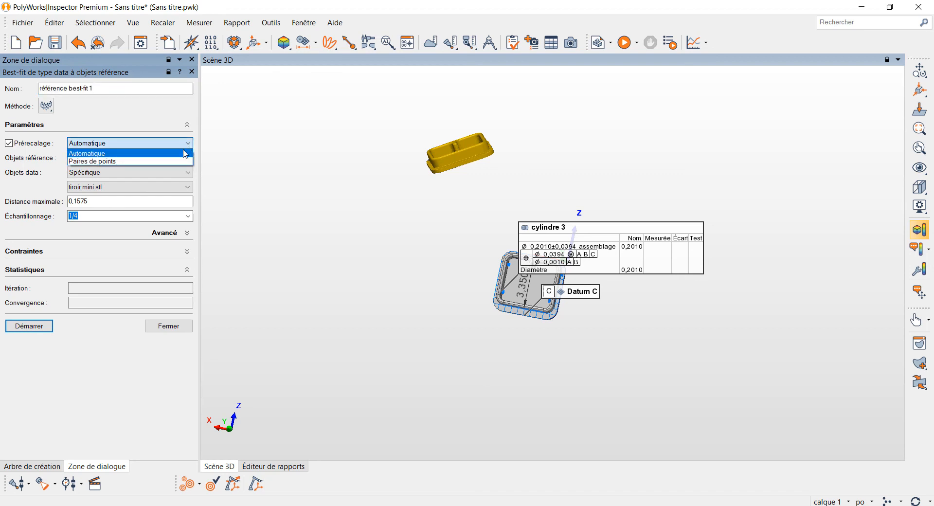
{"action": "left_click", "coordinate": [181, 162]}
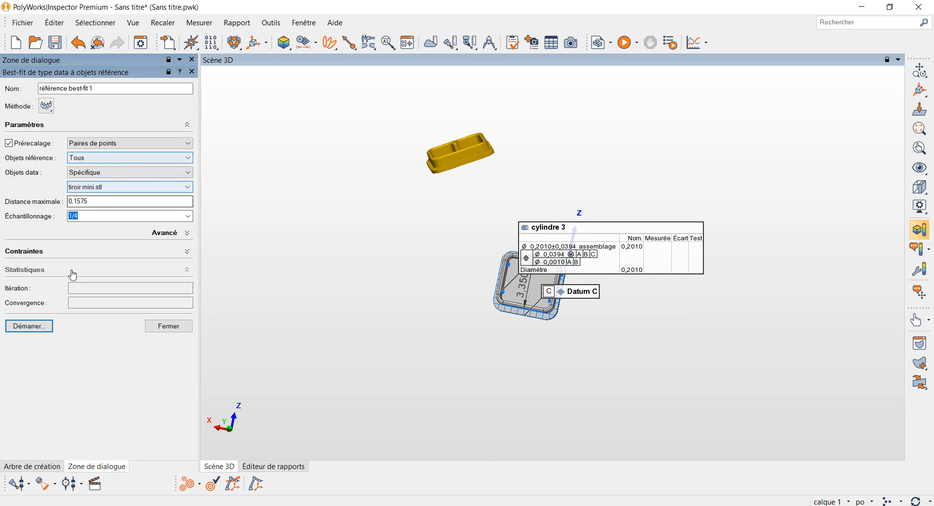
{"action": "left_click", "coordinate": [29, 326]}
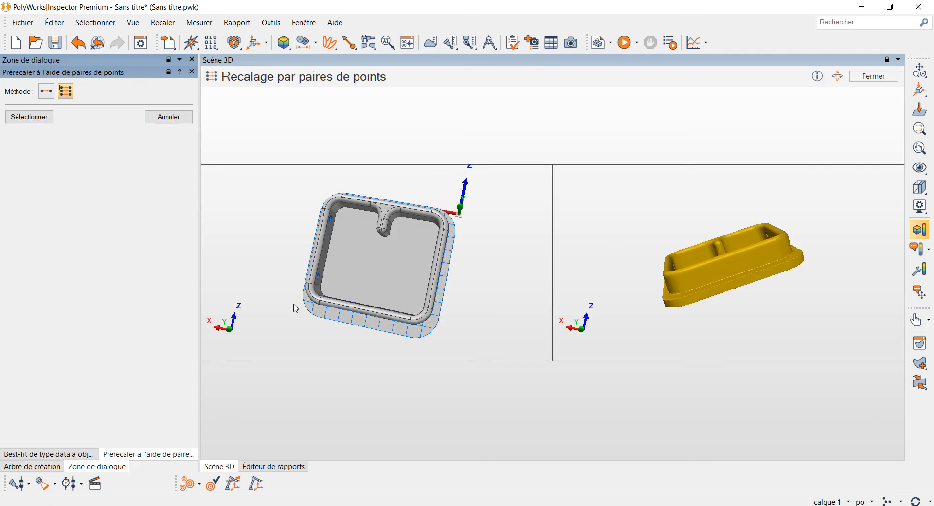
{"action": "left_click_drag", "start_coordinate": [708, 279], "coordinate": [710, 303]}
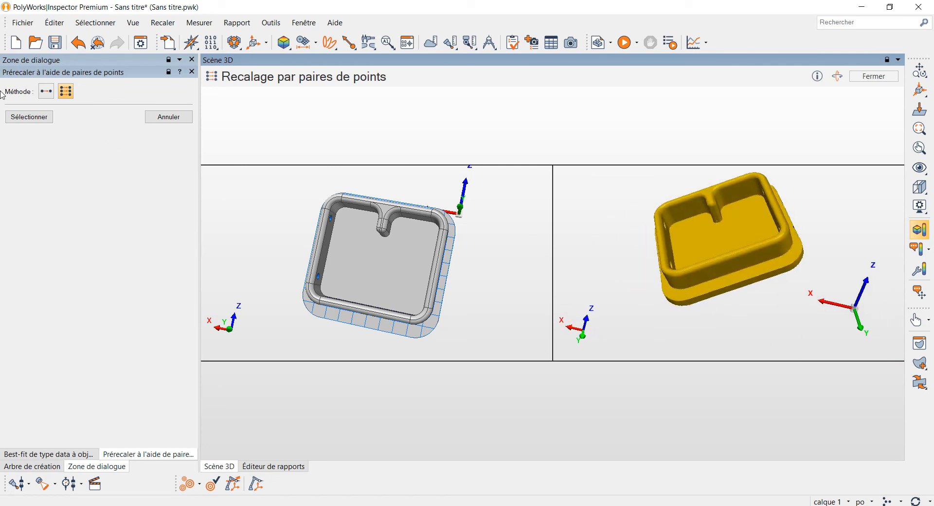
{"action": "left_click", "coordinate": [36, 118]}
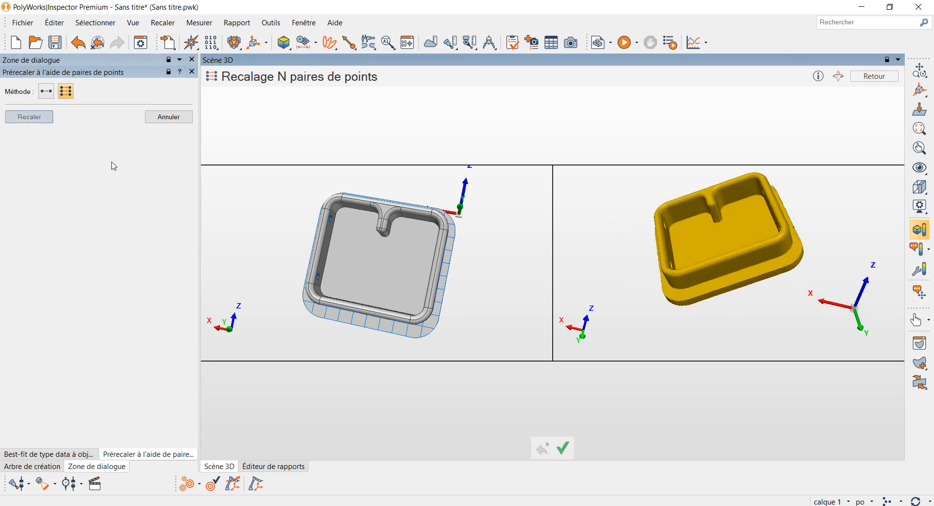
Try picking matching points on the floor and side walls of the CAD model and scan, and cancel the point-pair pre-alignment
{"action": "left_click", "coordinate": [378, 262]}
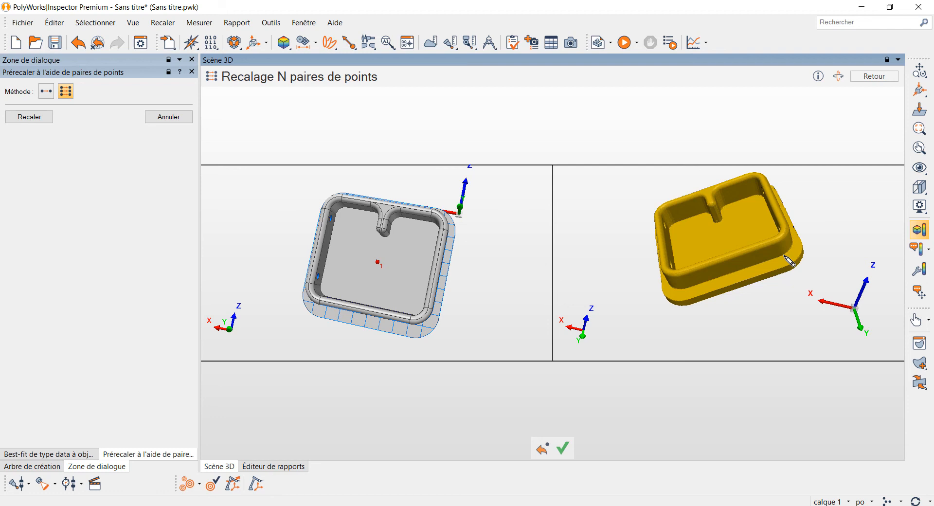
{"action": "left_click", "coordinate": [721, 238]}
{"action": "left_click", "coordinate": [439, 277]}
{"action": "left_click_drag", "start_coordinate": [453, 298], "coordinate": [458, 256], "text": "ctrl"}
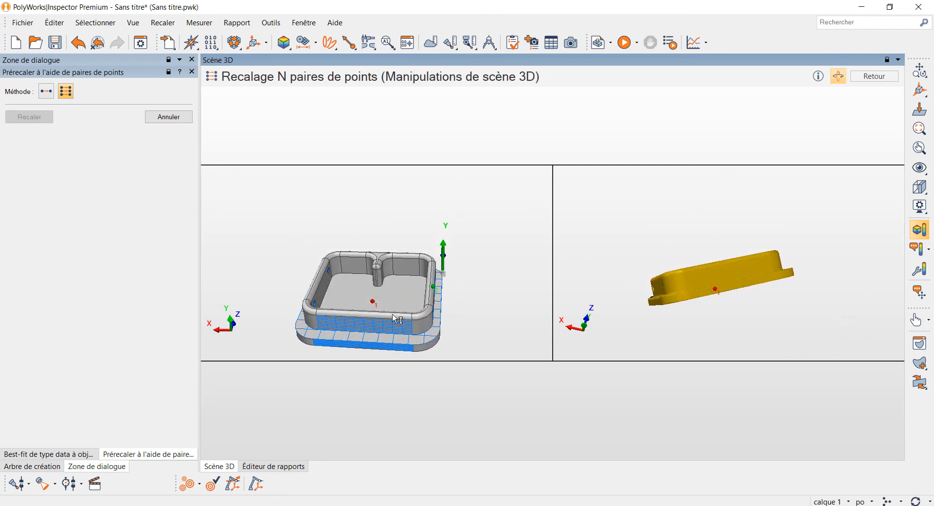
{"action": "left_click", "coordinate": [368, 325]}
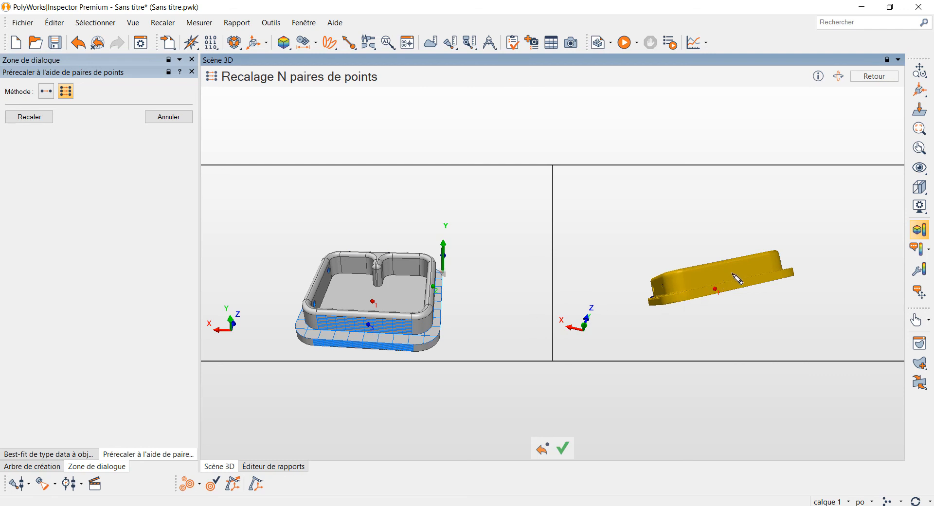
{"action": "left_click_drag", "start_coordinate": [503, 282], "coordinate": [459, 292], "text": "ctrl"}
{"action": "left_click_drag", "start_coordinate": [642, 289], "coordinate": [857, 251], "text": "ctrl"}
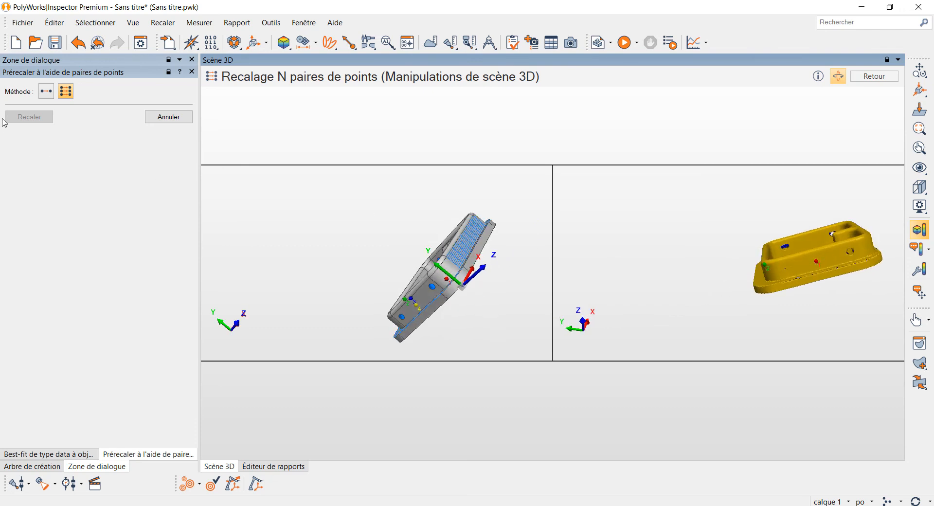
{"action": "left_click", "coordinate": [162, 120]}
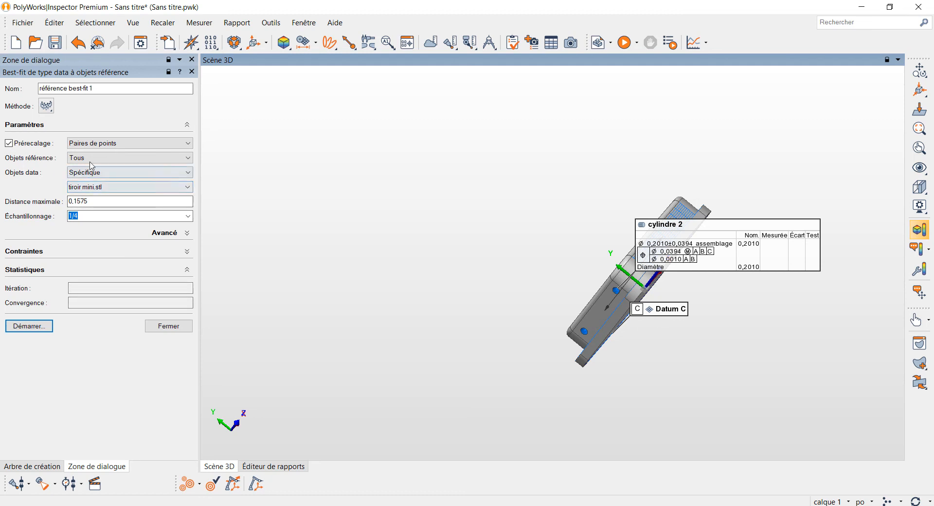
Set the pre-alignment to Automatique, run the best-fit of tiroir mini.stl to the reference objects and close the alignment settings
{"action": "left_click", "coordinate": [188, 143]}
{"action": "left_click", "coordinate": [152, 153]}
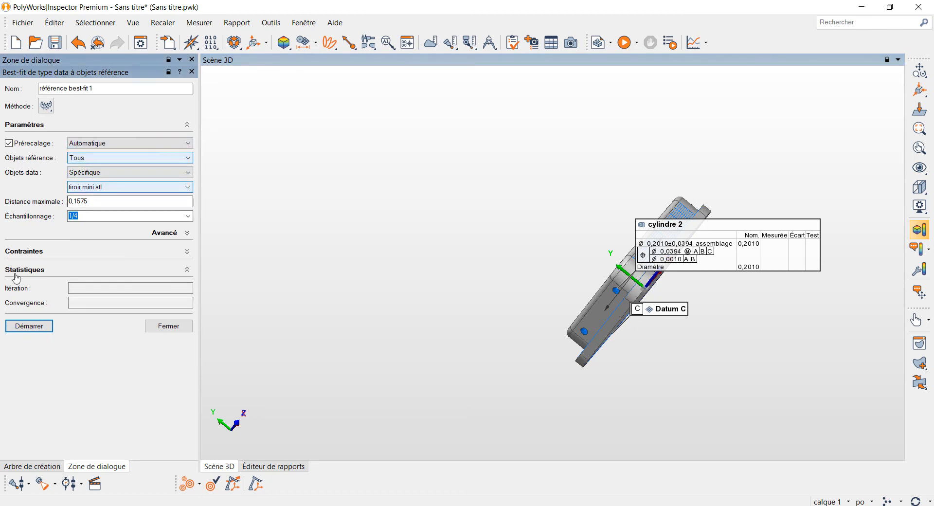
{"action": "left_click", "coordinate": [22, 328]}
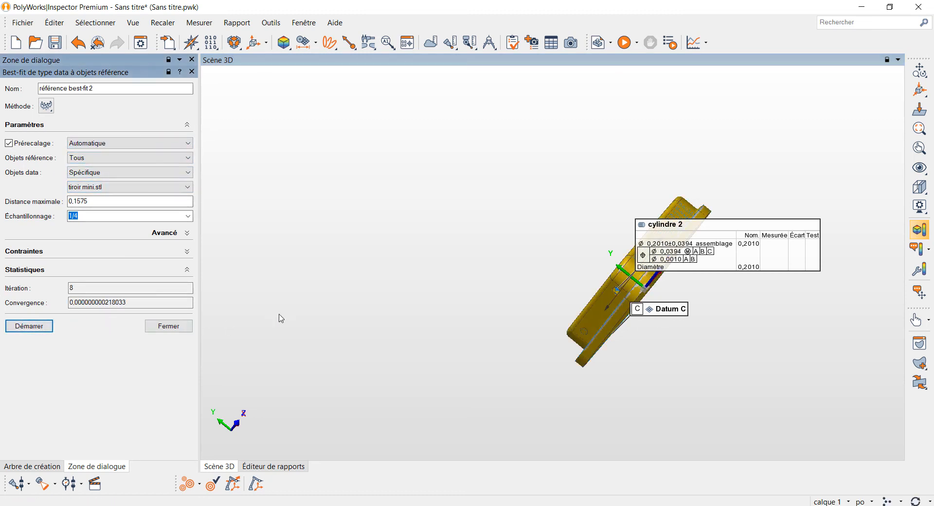
{"action": "left_click", "coordinate": [170, 327]}
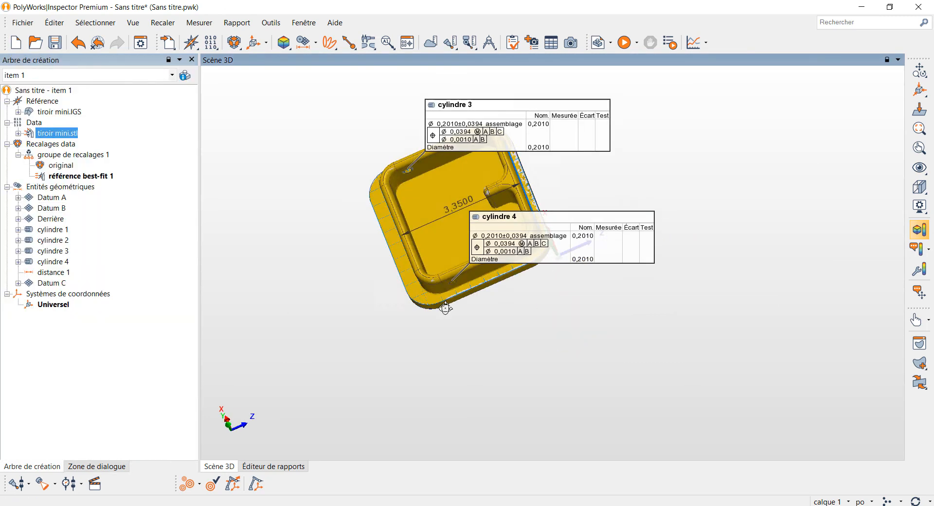
Inspect the aligned part, enter annotation positioning, and hide all annotations and show them again
{"action": "scroll", "coordinate": [460, 305], "scroll_direction": "up", "scroll_amount": 3}
{"action": "scroll", "coordinate": [422, 252], "scroll_direction": "down", "scroll_amount": 6}
{"action": "middle_click_drag", "start_coordinate": [403, 221], "coordinate": [436, 268]}
{"action": "left_click_drag", "start_coordinate": [468, 318], "coordinate": [427, 289]}
{"action": "scroll", "coordinate": [461, 308], "scroll_direction": "up", "scroll_amount": 5}
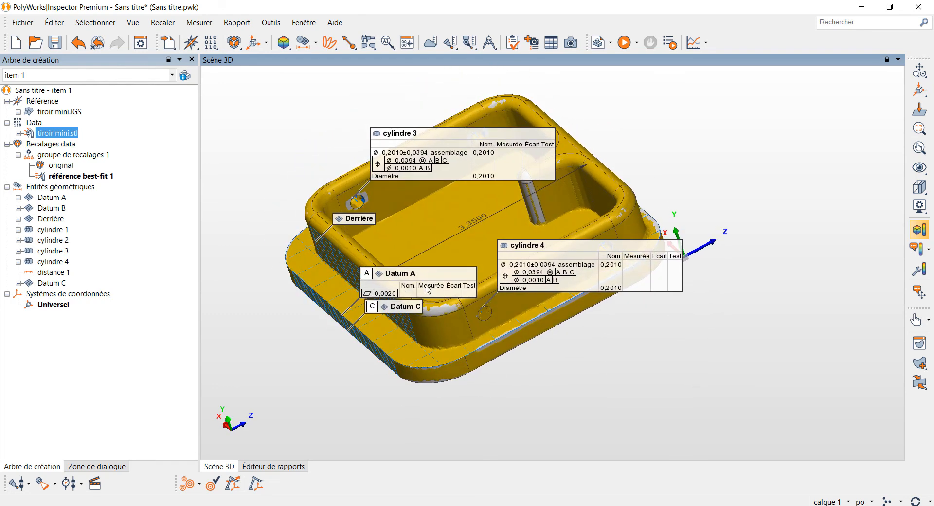
{"action": "mouse_move", "coordinate": [436, 152]}
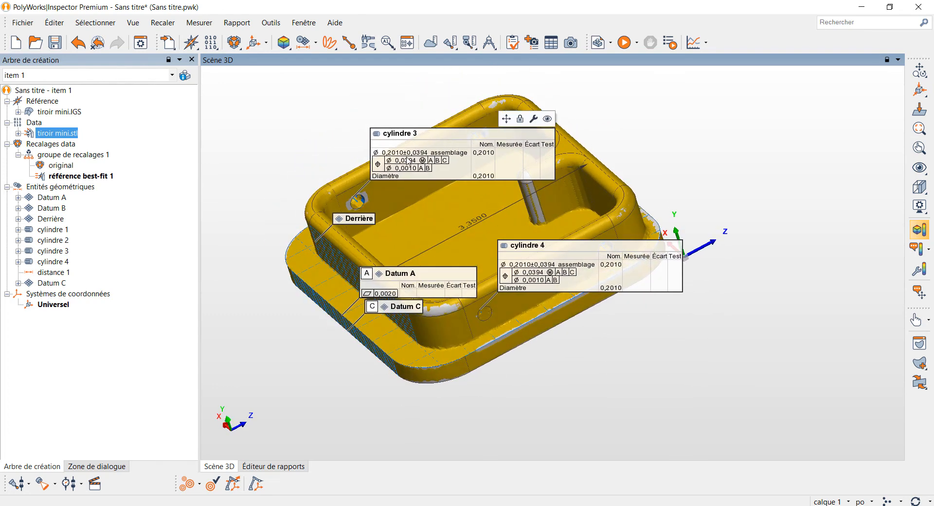
{"action": "mouse_move", "coordinate": [527, 284]}
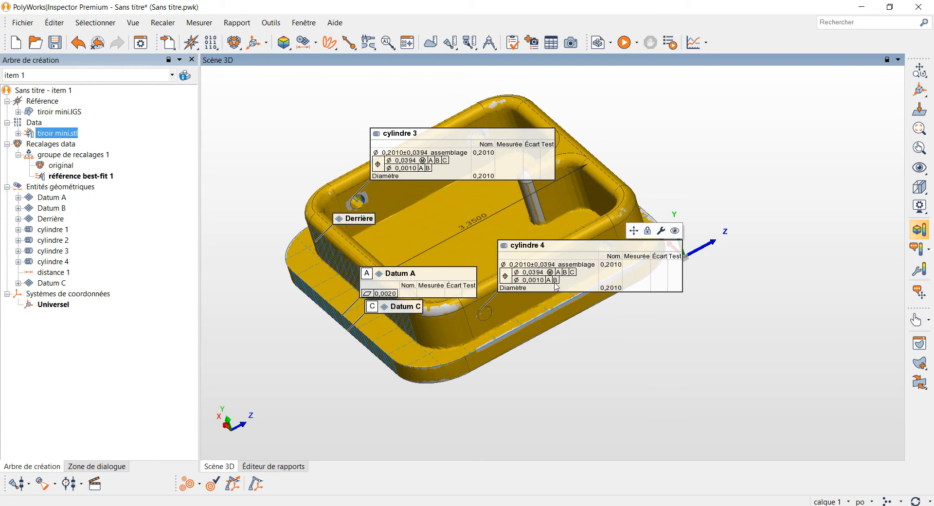
{"action": "left_click", "coordinate": [920, 296]}
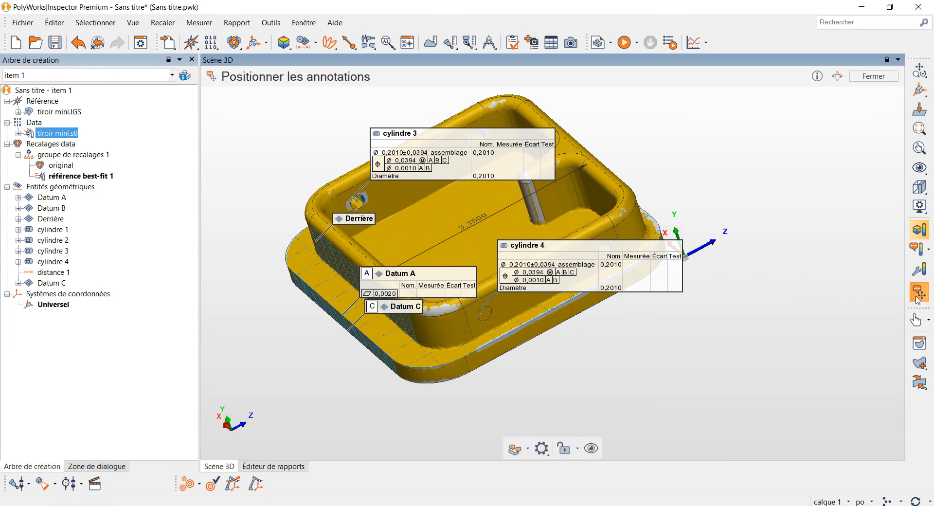
{"action": "left_click", "coordinate": [590, 449]}
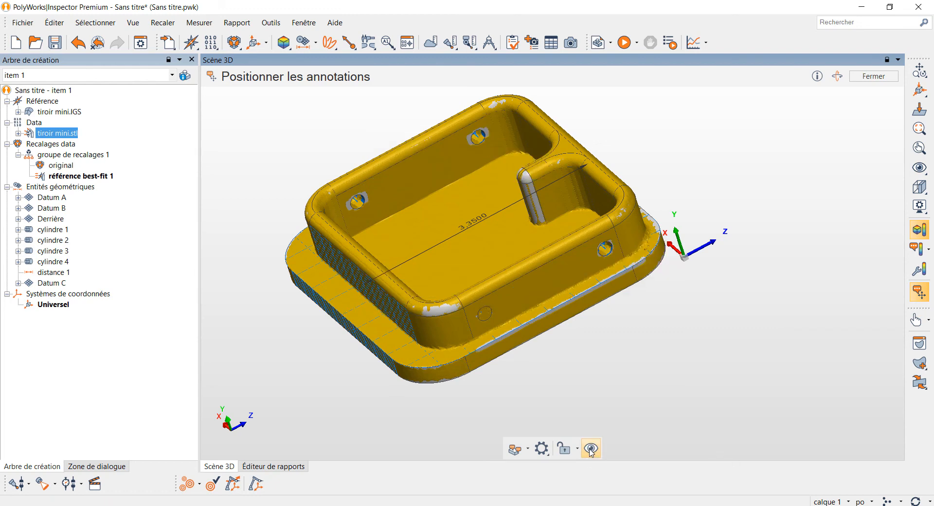
{"action": "left_click", "coordinate": [591, 449]}
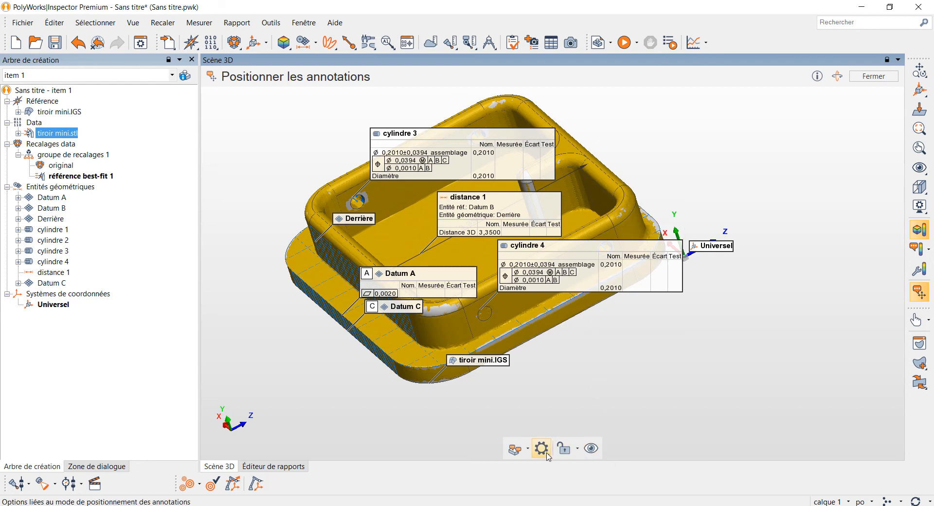
Move the cylindre 4 annotation off the part into the empty area of the 3D scene
{"action": "mouse_move", "coordinate": [615, 288]}
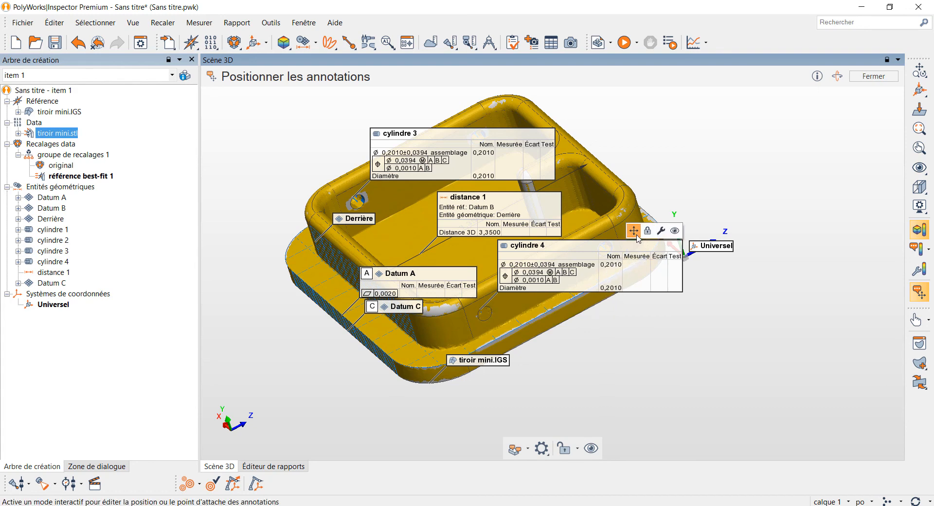
{"action": "left_click", "coordinate": [634, 231]}
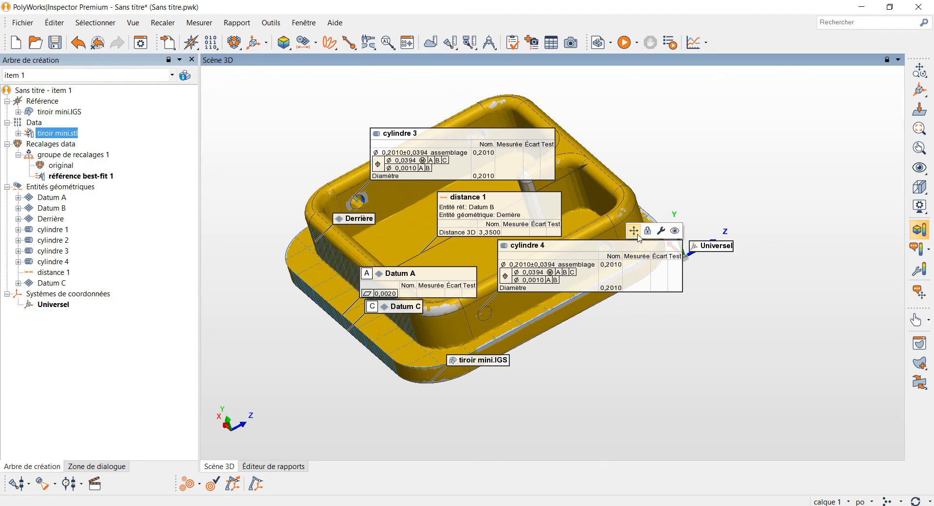
{"action": "left_click_drag", "start_coordinate": [620, 265], "coordinate": [787, 353]}
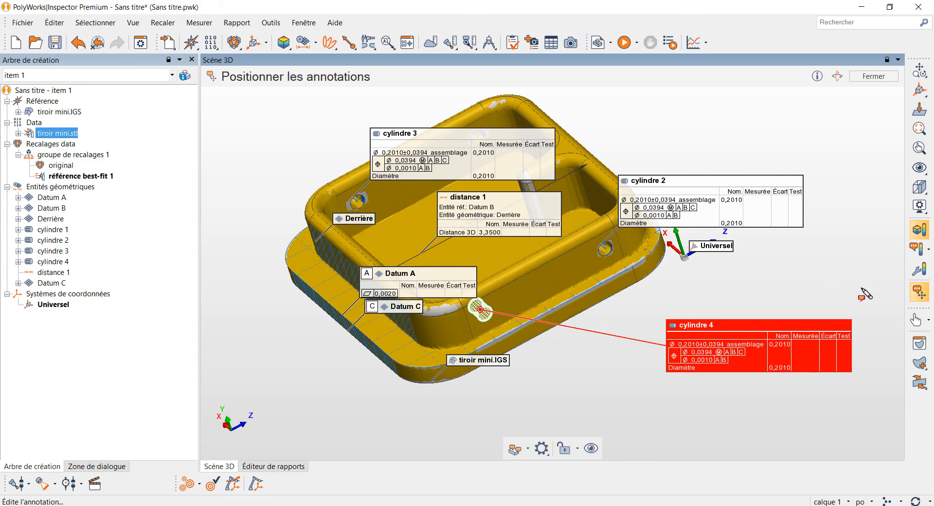
Toggle the position lock of the cylindre 4 annotation and place it over the part, just above its hole
{"action": "mouse_move", "coordinate": [864, 294]}
{"action": "left_mouse_down"}
{"action": "mouse_move", "coordinate": [828, 294]}
{"action": "mouse_move", "coordinate": [798, 311]}
{"action": "mouse_move", "coordinate": [776, 278]}
{"action": "mouse_move", "coordinate": [832, 271]}
{"action": "mouse_move", "coordinate": [803, 299]}
{"action": "left_mouse_up"}
{"action": "left_click_drag", "start_coordinate": [718, 327], "coordinate": [599, 337]}
{"action": "mouse_move", "coordinate": [519, 287]}
{"action": "left_mouse_down"}
{"action": "mouse_move", "coordinate": [546, 320]}
{"action": "mouse_move", "coordinate": [661, 330]}
{"action": "mouse_move", "coordinate": [628, 338]}
{"action": "mouse_move", "coordinate": [705, 346]}
{"action": "left_mouse_up"}
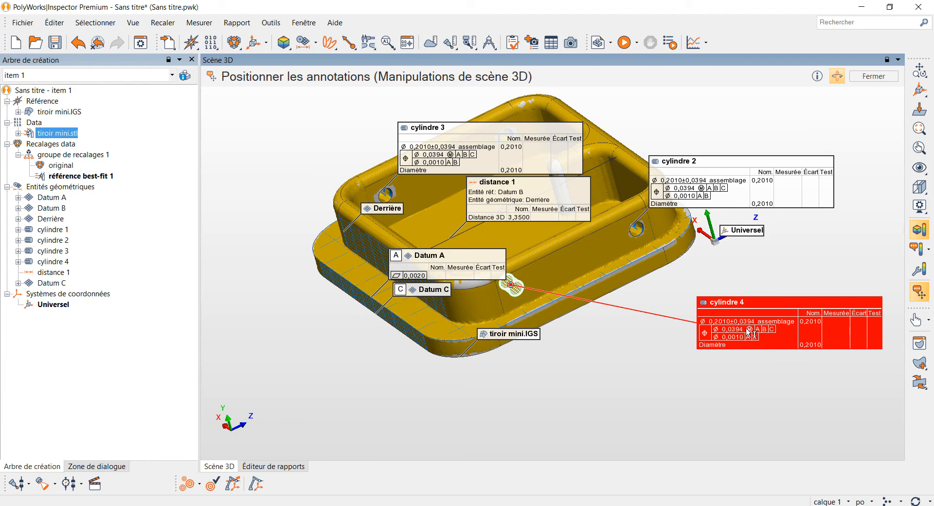
{"action": "key", "text": "space"}
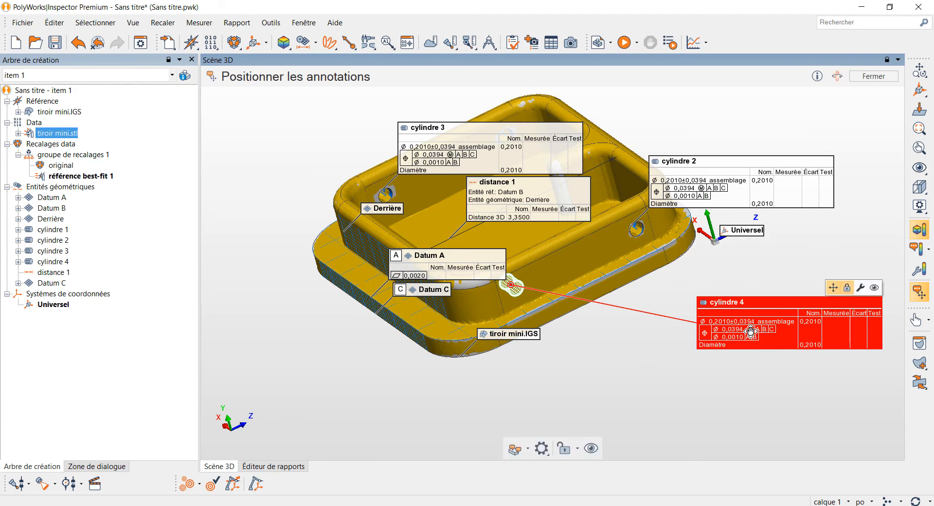
{"action": "left_click", "coordinate": [847, 288]}
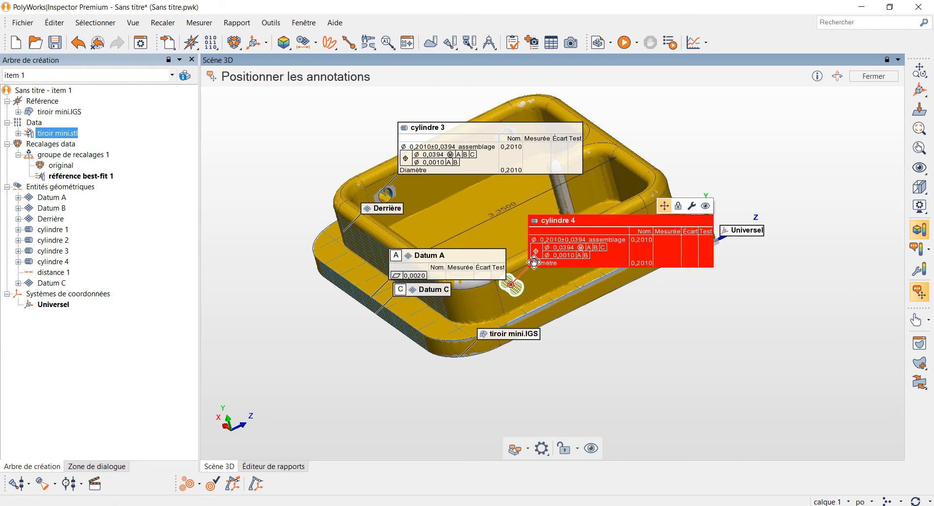
Try positioning the annotations near the border of the 3D scene, and return the mode to Près de l'objet
{"action": "left_click", "coordinate": [526, 448]}
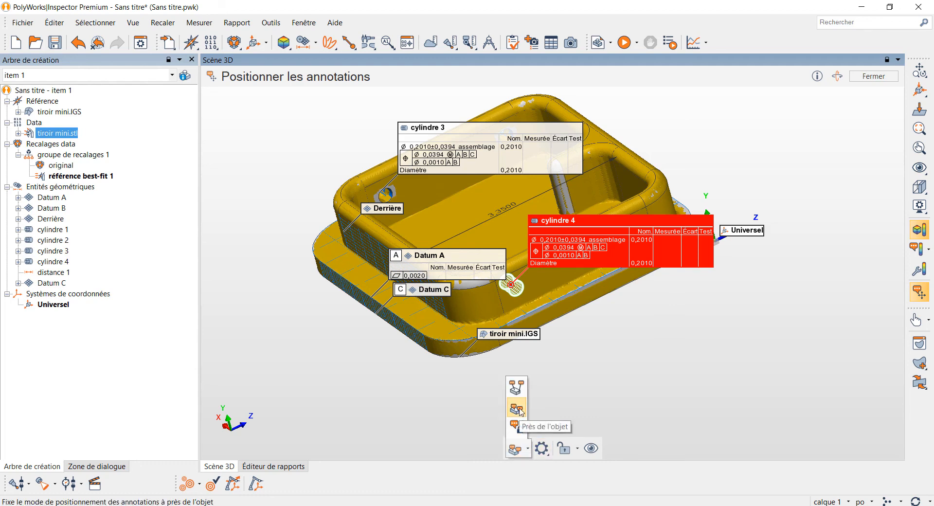
{"action": "left_click", "coordinate": [517, 388]}
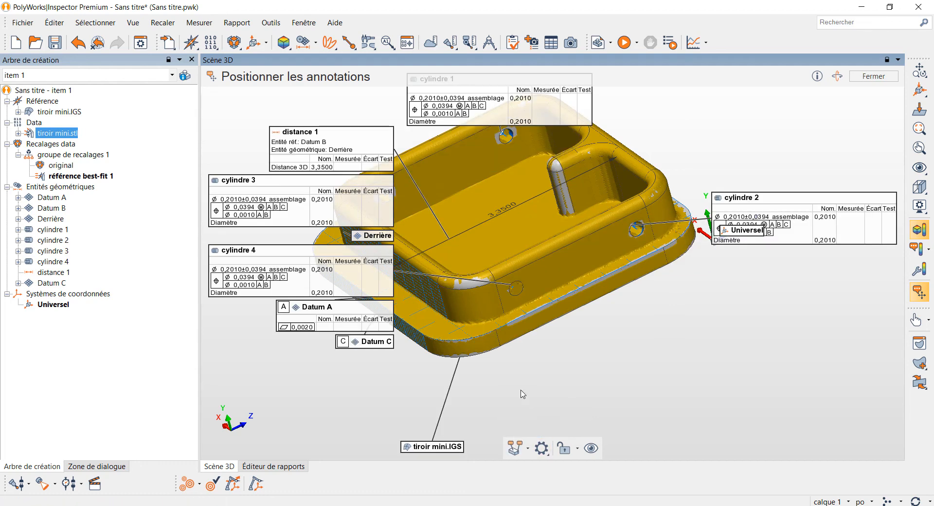
{"action": "left_click", "coordinate": [526, 448]}
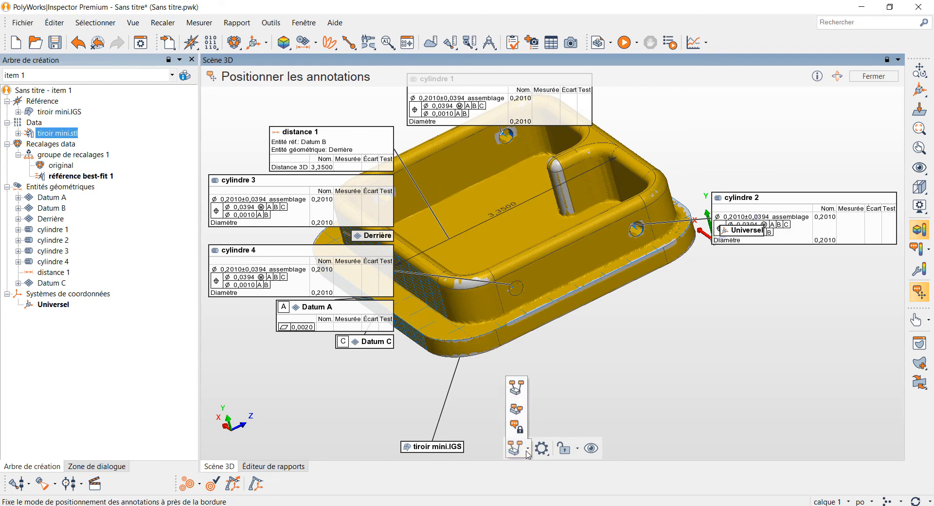
{"action": "left_click", "coordinate": [517, 411]}
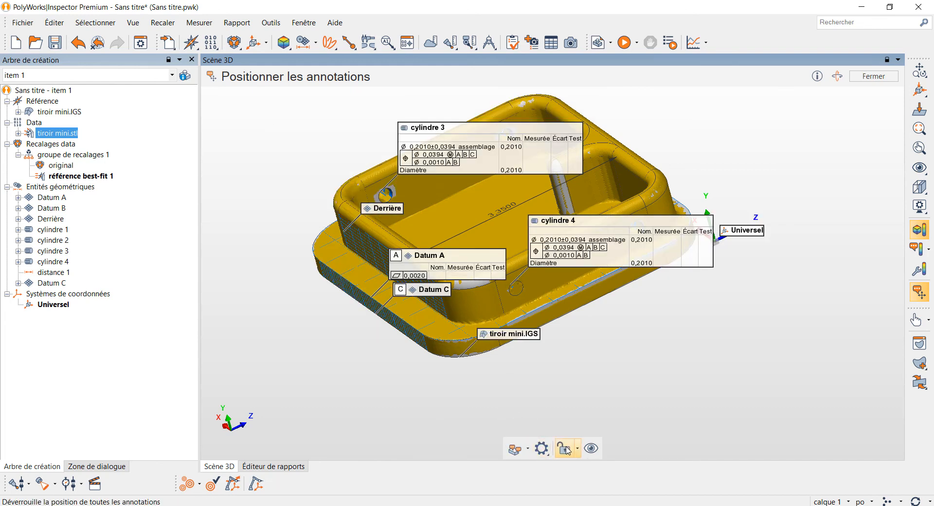
Hide all annotations in the 3D scene and leave annotation positioning
{"action": "left_click", "coordinate": [592, 448]}
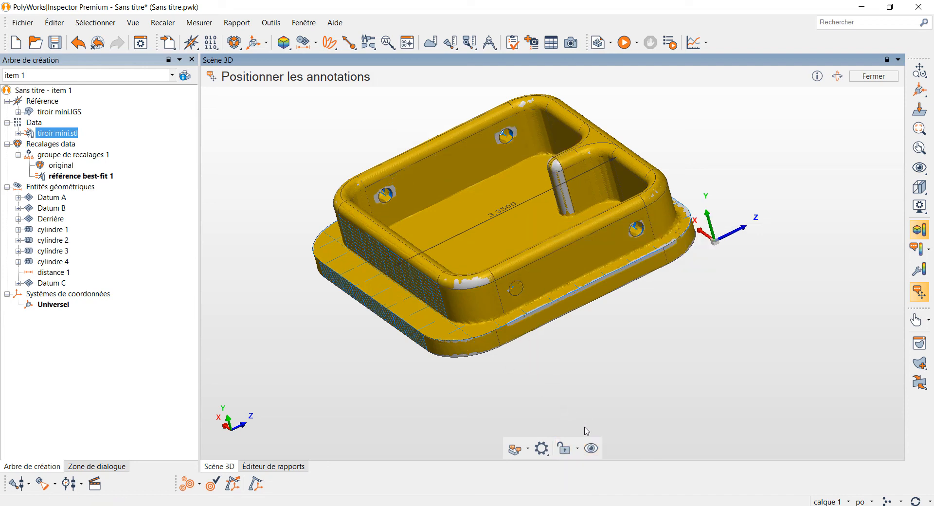
{"action": "left_click", "coordinate": [919, 292]}
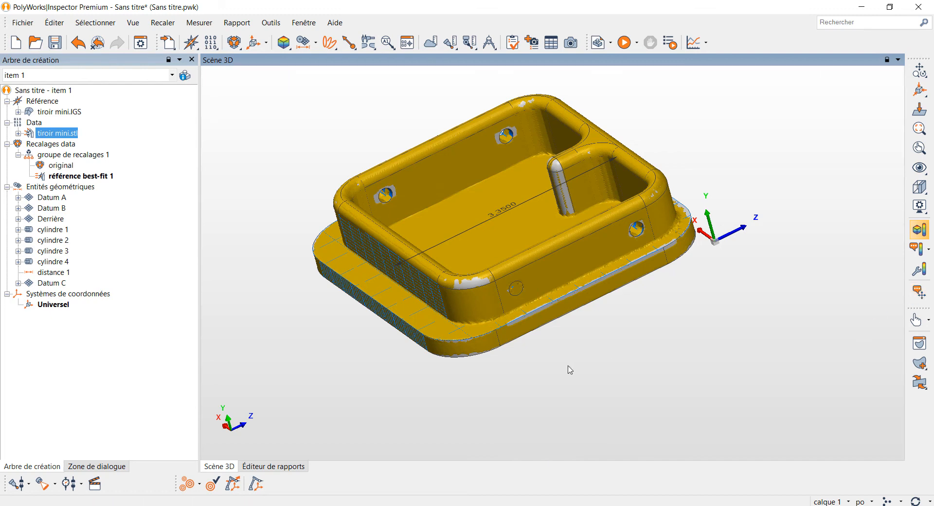
Make original the active data alignment in groupe de recalages 1 and view the whole scene
{"action": "mouse_move", "coordinate": [568, 366]}
{"action": "left_mouse_down"}
{"action": "mouse_move", "coordinate": [592, 356]}
{"action": "mouse_move", "coordinate": [577, 371]}
{"action": "left_mouse_up"}
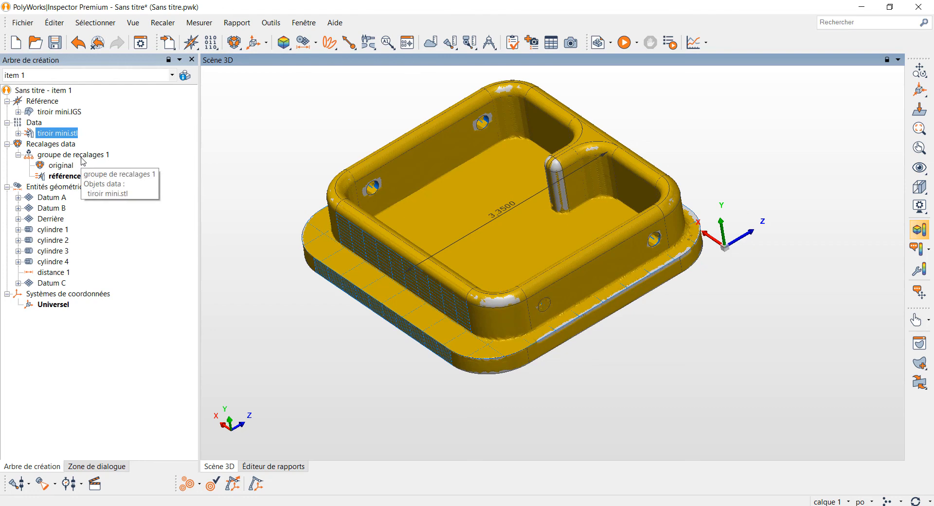
{"action": "left_click", "coordinate": [68, 167]}
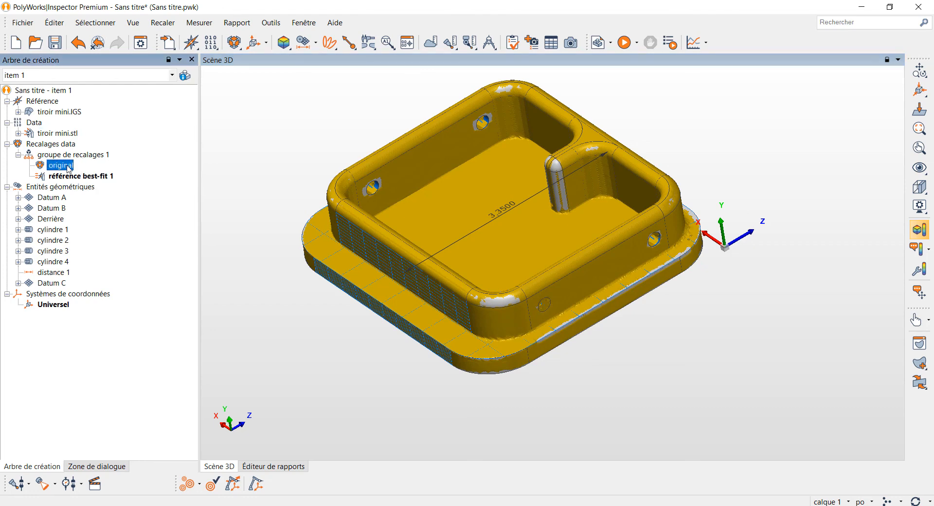
{"action": "right_click", "coordinate": [67, 168]}
{"action": "left_click", "coordinate": [112, 173]}
{"action": "scroll", "coordinate": [407, 189], "scroll_direction": "down", "scroll_amount": 5}
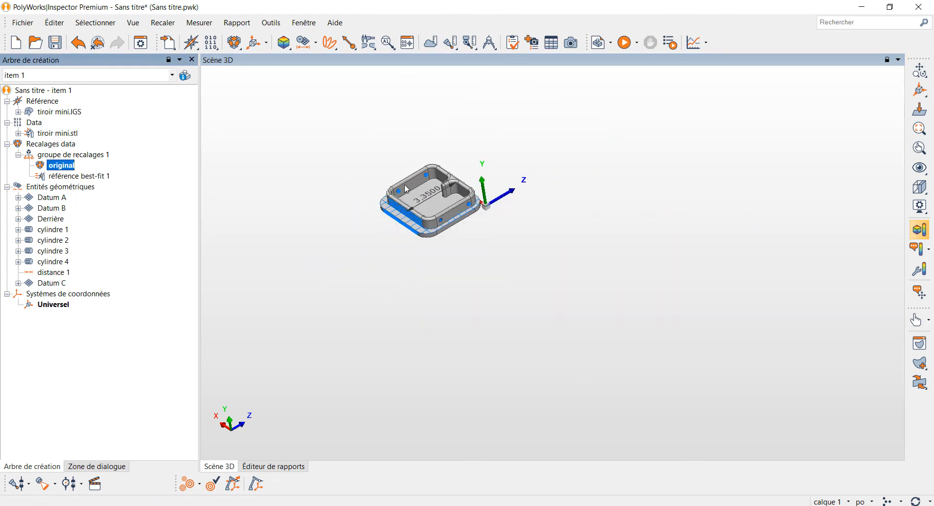
Activate the référence best-fit 1 alignment in groupe de recalages 1
{"action": "scroll", "coordinate": [404, 184], "scroll_direction": "down", "scroll_amount": 6}
{"action": "right_click_drag", "start_coordinate": [422, 144], "coordinate": [449, 244]}
{"action": "scroll", "coordinate": [462, 171], "scroll_direction": "up", "scroll_amount": 7}
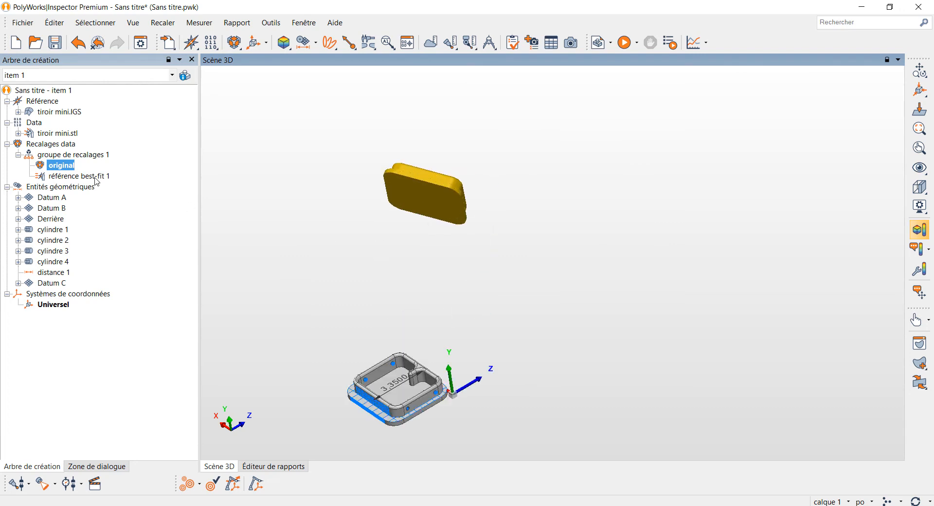
{"action": "left_click", "coordinate": [62, 166]}
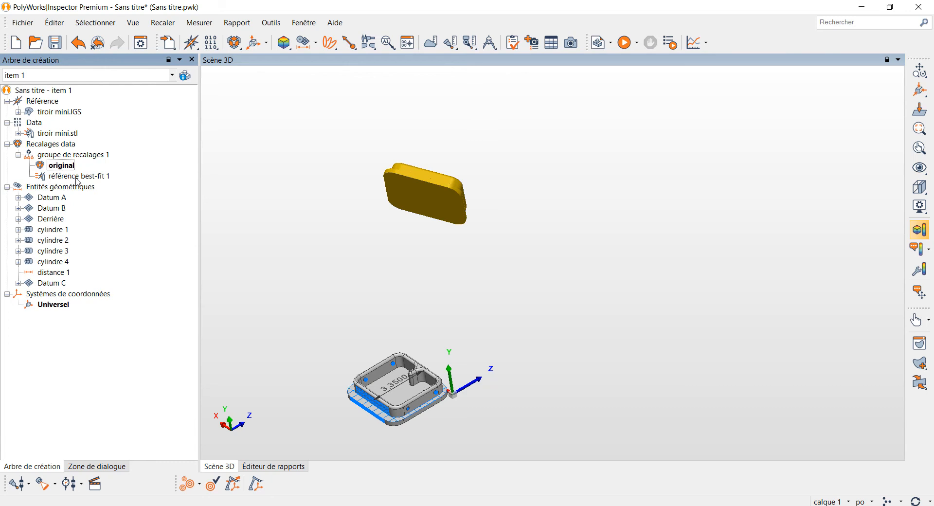
{"action": "right_click", "coordinate": [77, 178]}
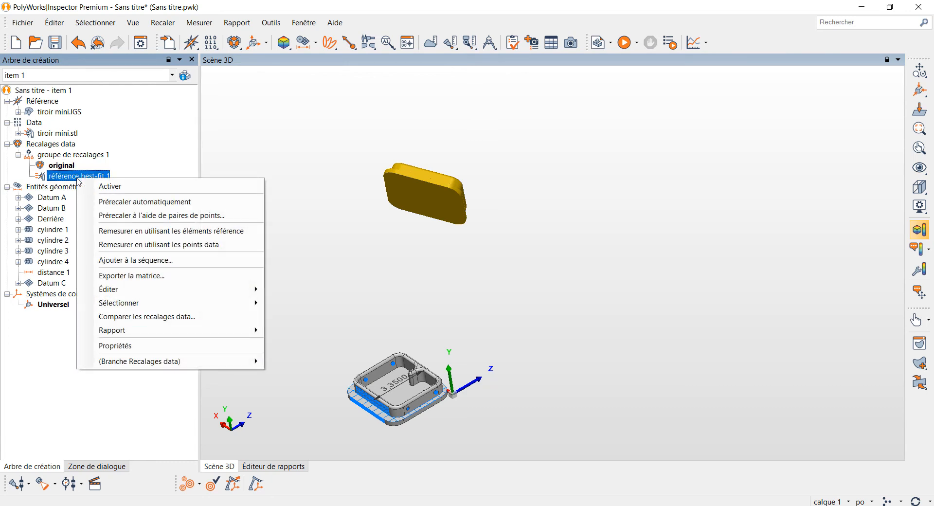
{"action": "left_click", "coordinate": [110, 187]}
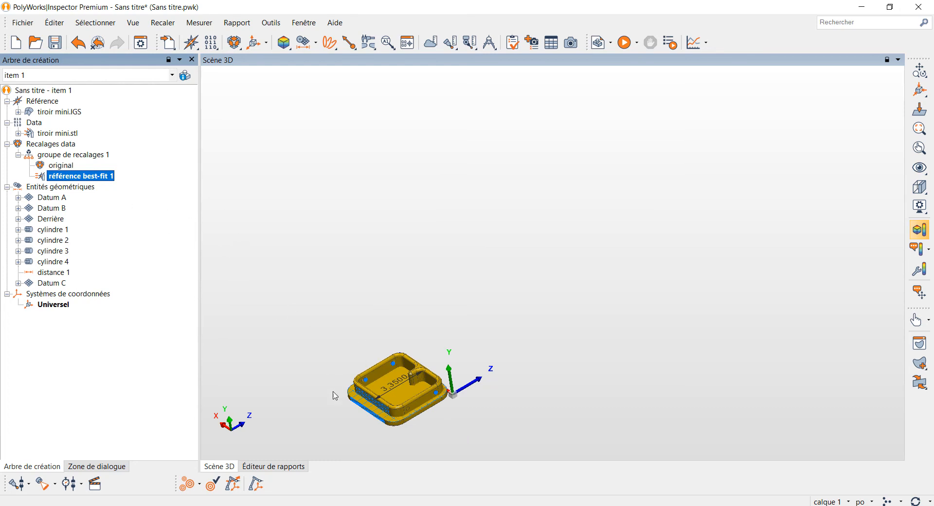
{"action": "scroll", "coordinate": [348, 430], "scroll_direction": "up", "scroll_amount": 7}
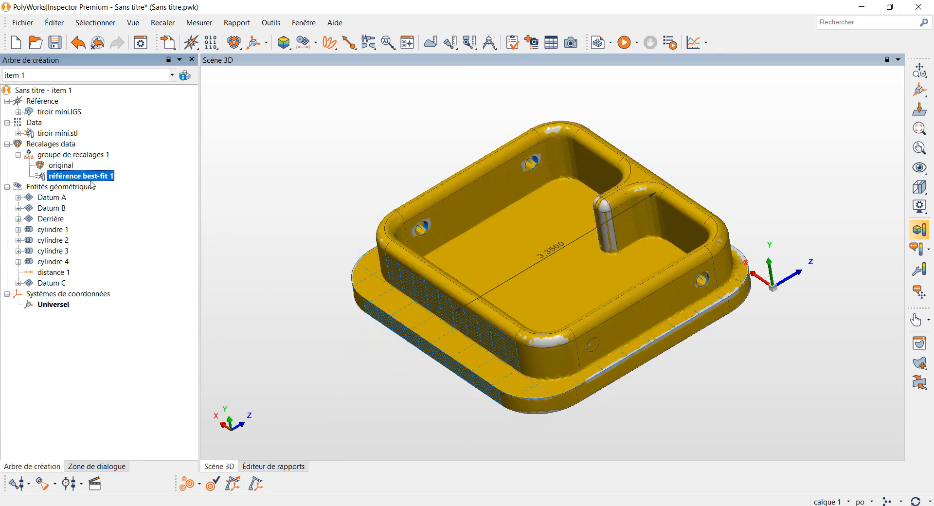
Try to delete the référence best-fit 1 alignment while it is active
{"action": "right_click", "coordinate": [91, 177]}
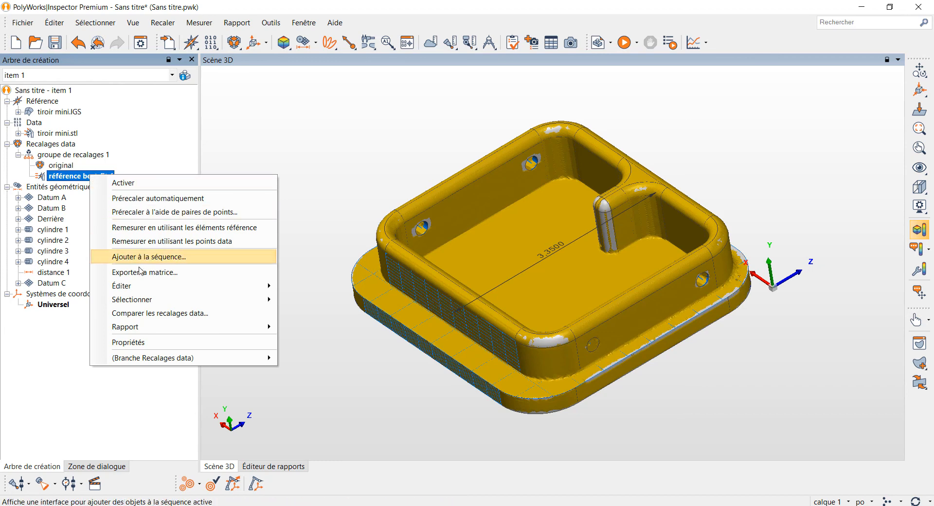
{"action": "mouse_move", "coordinate": [246, 287]}
{"action": "left_click", "coordinate": [303, 289]}
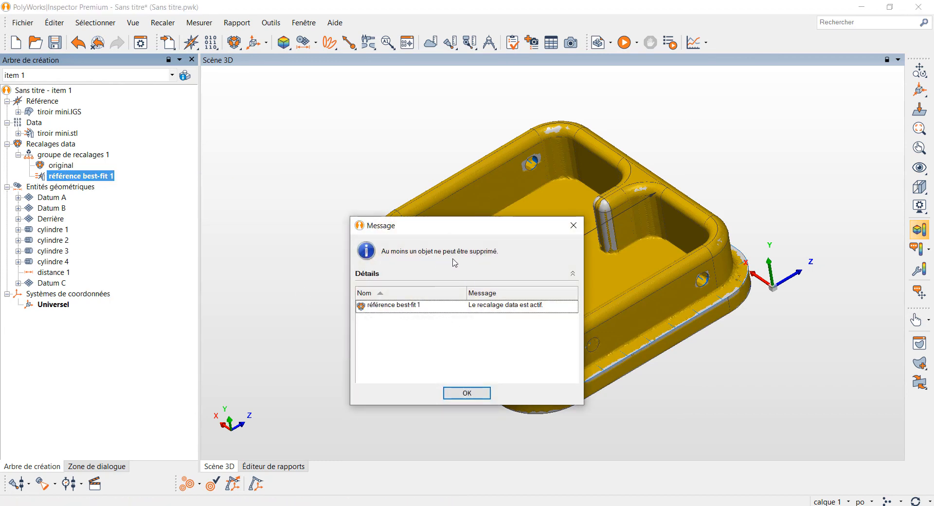
{"action": "left_click", "coordinate": [481, 394]}
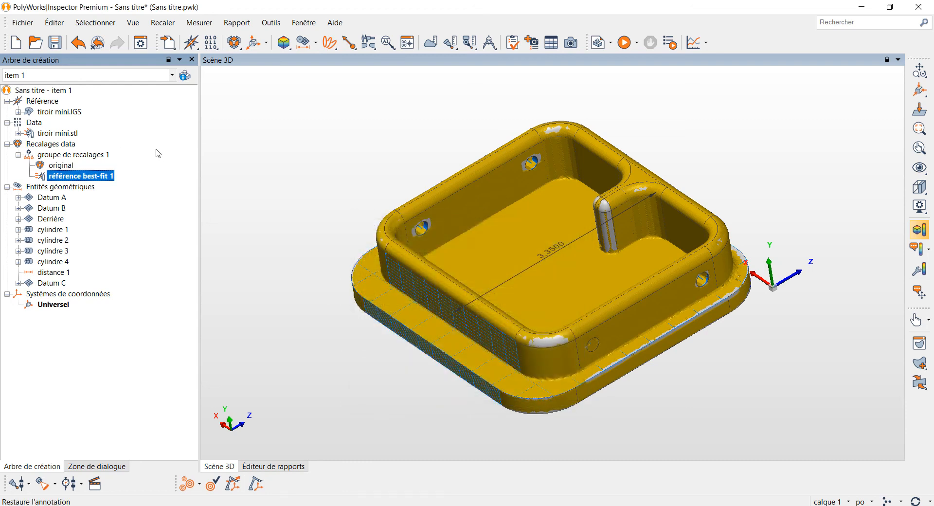
Switch the active alignment to original and back to référence best-fit 1
{"action": "left_click", "coordinate": [67, 169]}
{"action": "right_click", "coordinate": [67, 168]}
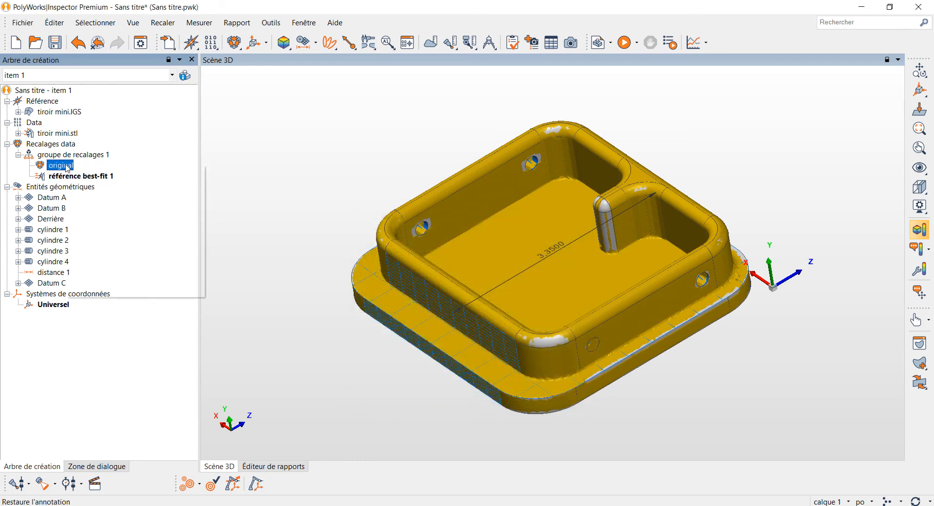
{"action": "left_click", "coordinate": [74, 178]}
{"action": "left_click", "coordinate": [74, 178]}
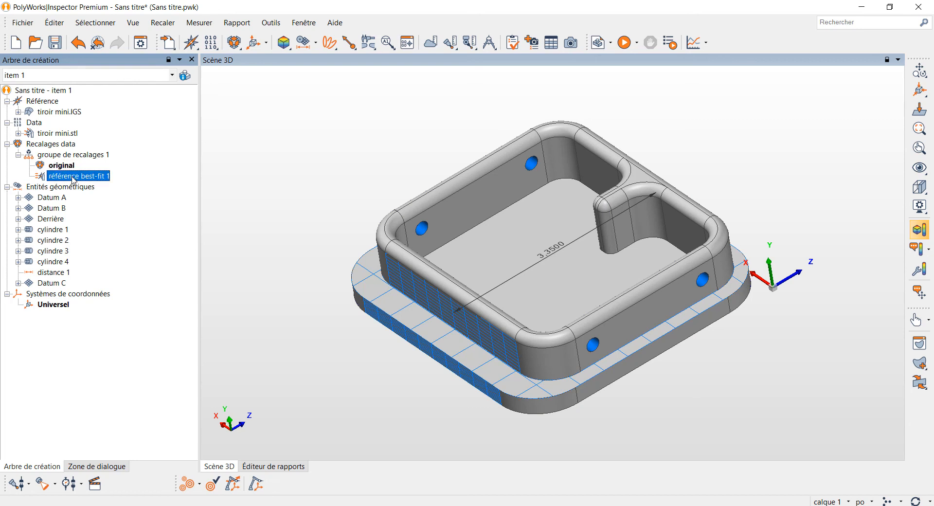
{"action": "right_click", "coordinate": [74, 178]}
{"action": "left_click", "coordinate": [81, 187]}
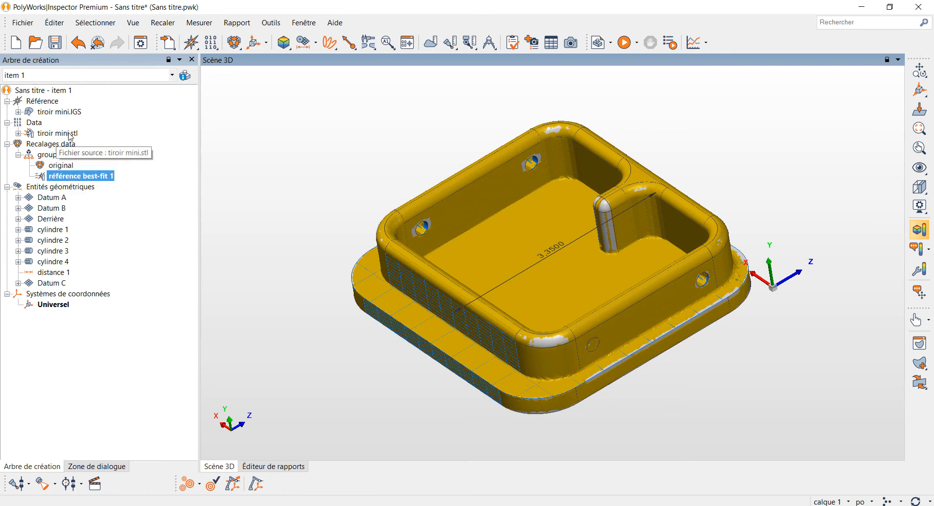
Hide and redisplay the tiroir mini.IGS reference, the tiroir mini.stl data and the geometric entities to compare them
{"action": "left_click", "coordinate": [50, 144]}
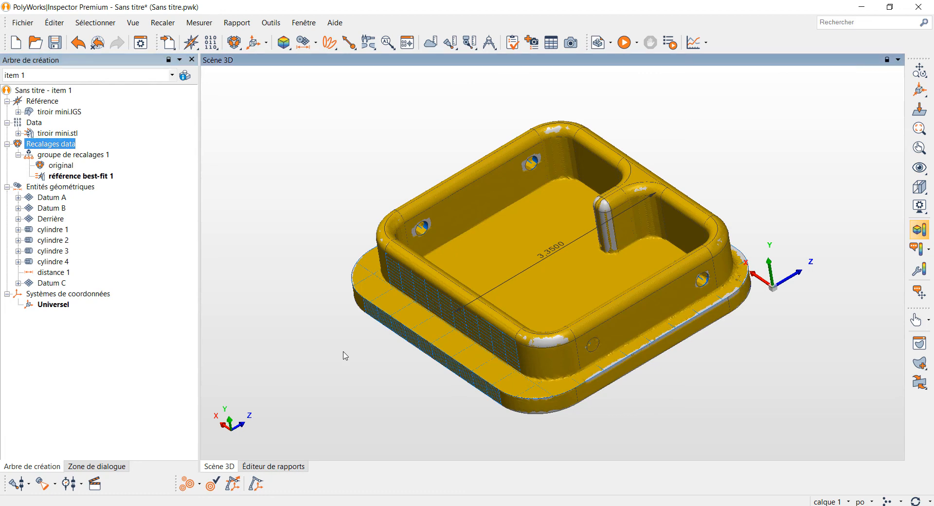
{"action": "middle_click", "coordinate": [47, 111]}
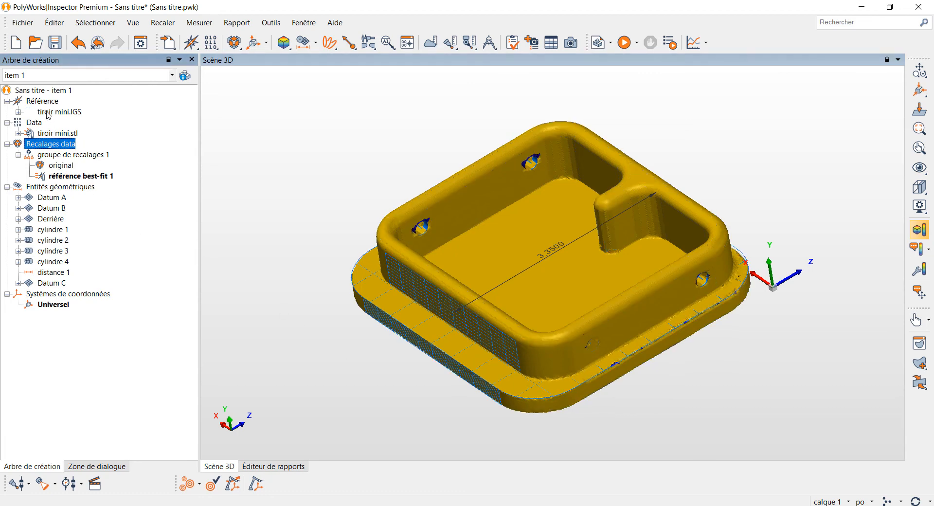
{"action": "middle_click", "coordinate": [46, 112]}
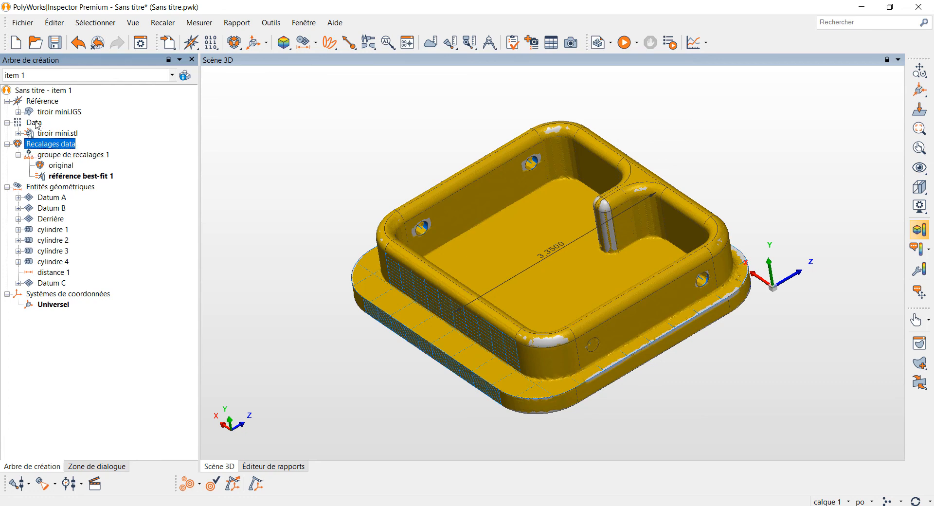
{"action": "middle_click", "coordinate": [36, 124]}
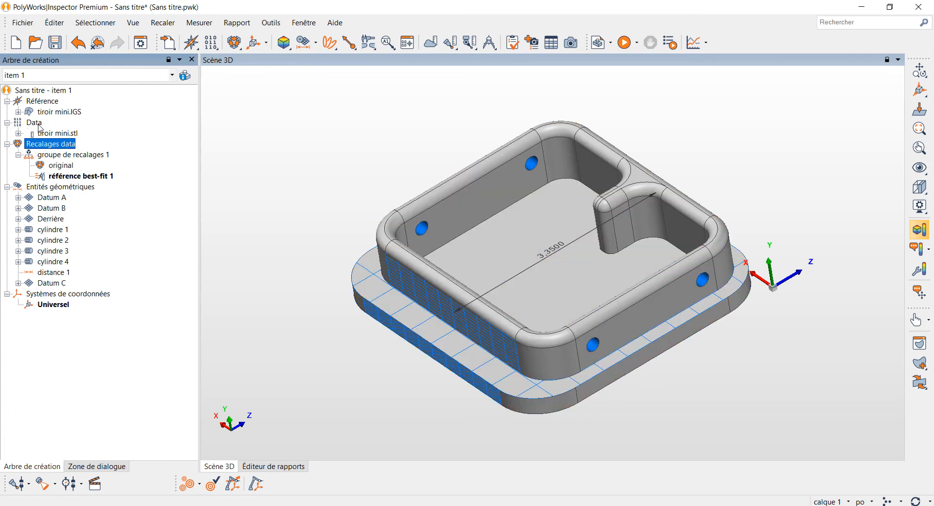
{"action": "middle_click", "coordinate": [57, 113]}
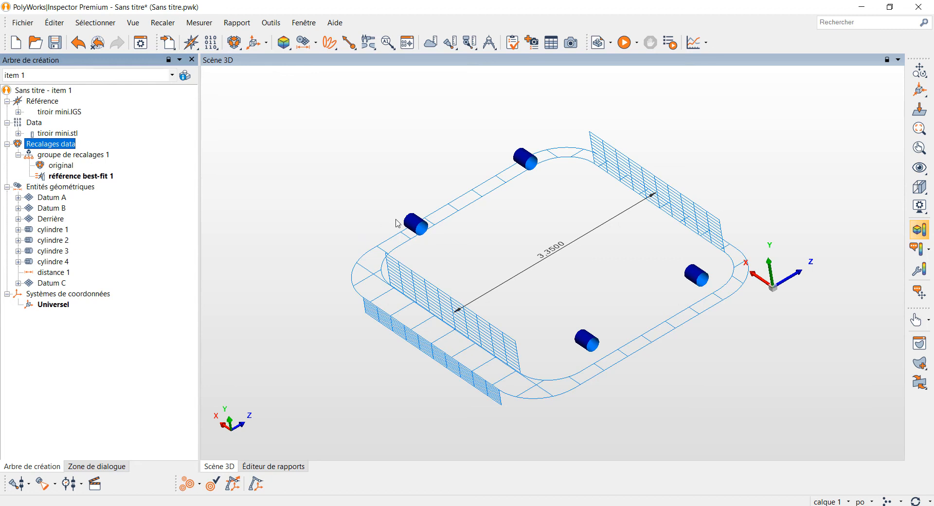
{"action": "middle_click", "coordinate": [87, 191]}
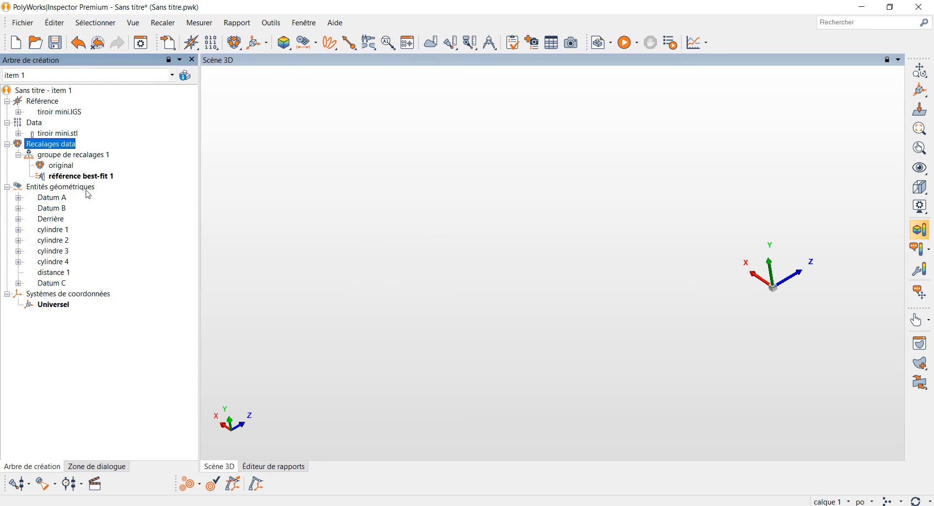
{"action": "middle_click", "coordinate": [88, 191]}
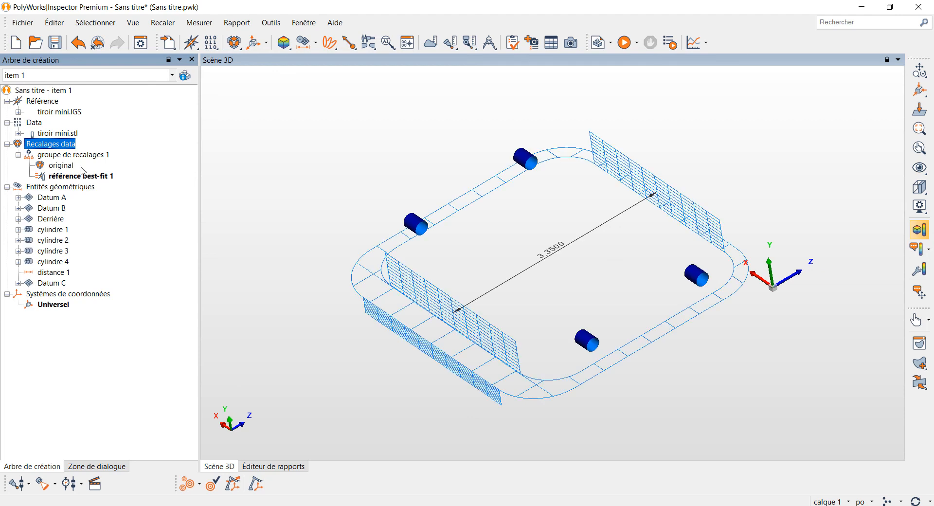
{"action": "middle_click", "coordinate": [58, 111]}
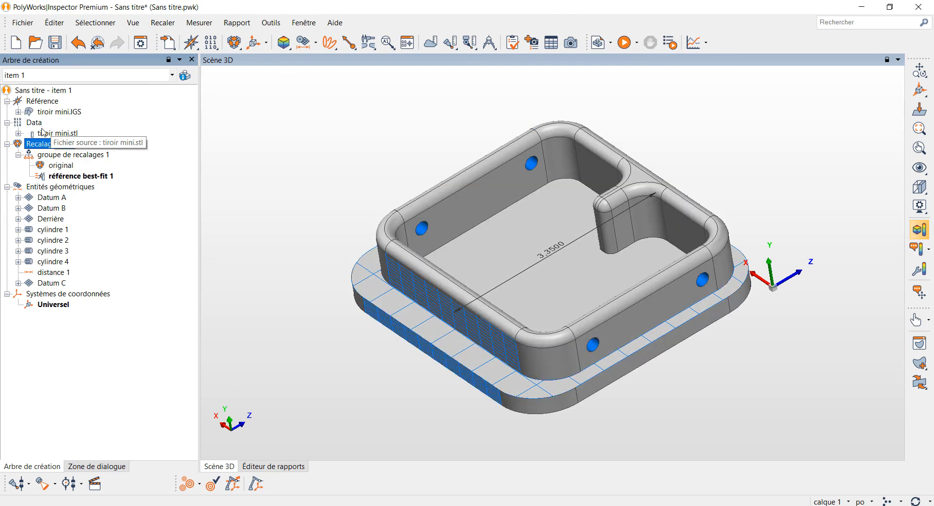
{"action": "middle_click", "coordinate": [53, 133]}
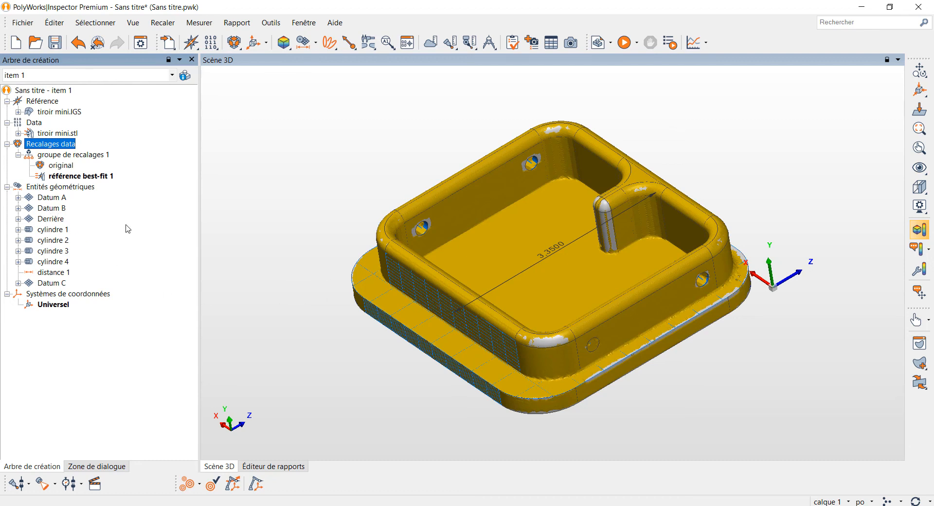
Toggle the display of the Derrière plane and of all geometric entities off and on again
{"action": "middle_click", "coordinate": [58, 223]}
{"action": "middle_click", "coordinate": [57, 223]}
{"action": "middle_click", "coordinate": [63, 223]}
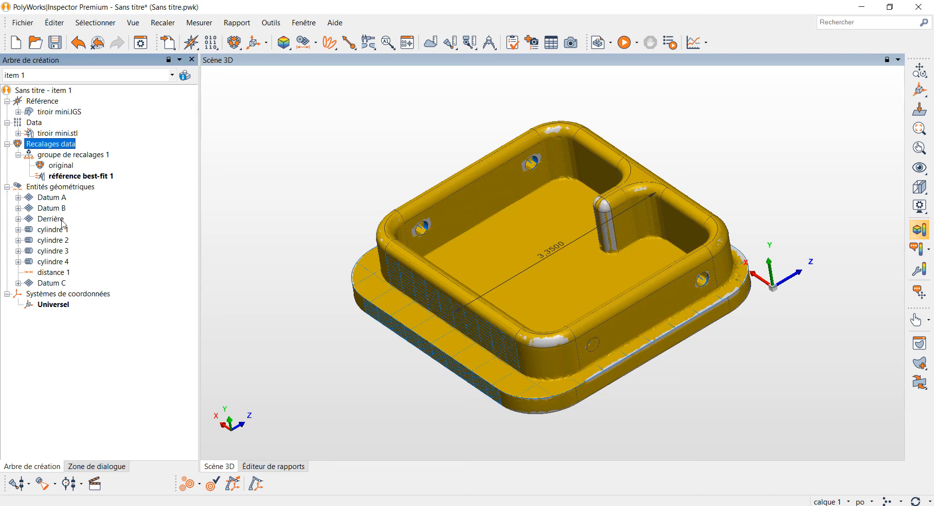
{"action": "middle_click", "coordinate": [62, 192]}
{"action": "middle_click", "coordinate": [61, 191]}
Examine how the scanned mesh overlaps the CAD model along the walls, rounded corners, base flange and side holes
{"action": "left_click_drag", "start_coordinate": [330, 316], "coordinate": [355, 285]}
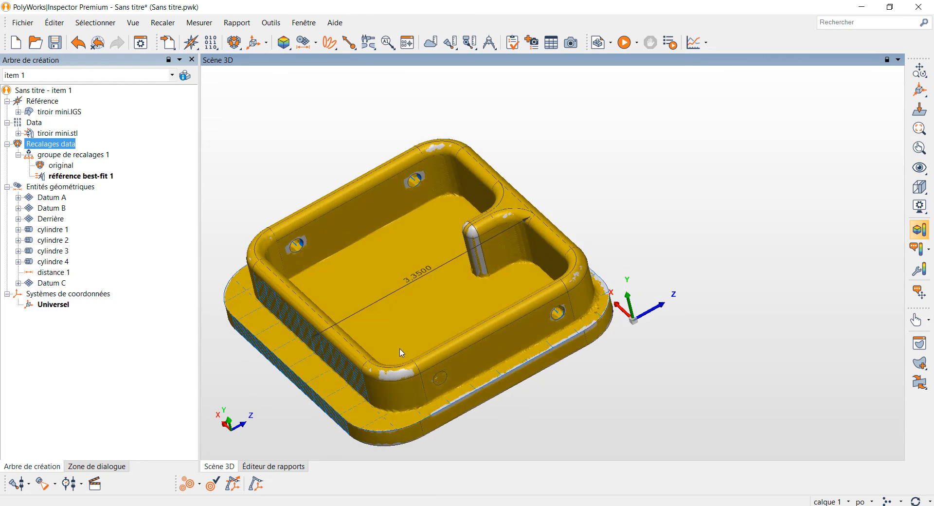
{"action": "left_click_drag", "start_coordinate": [402, 352], "coordinate": [395, 328]}
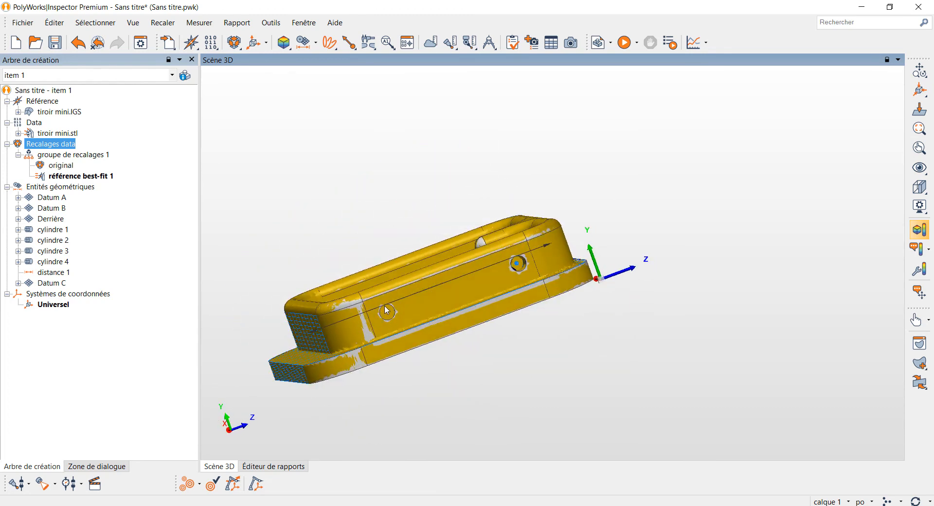
{"action": "scroll", "coordinate": [363, 260], "scroll_direction": "down", "scroll_amount": 2}
{"action": "scroll", "coordinate": [353, 283], "scroll_direction": "up", "scroll_amount": 4}
{"action": "middle_click_drag", "start_coordinate": [422, 270], "coordinate": [514, 223]}
{"action": "left_click_drag", "start_coordinate": [515, 222], "coordinate": [475, 214]}
{"action": "scroll", "coordinate": [463, 199], "scroll_direction": "up", "scroll_amount": 2}
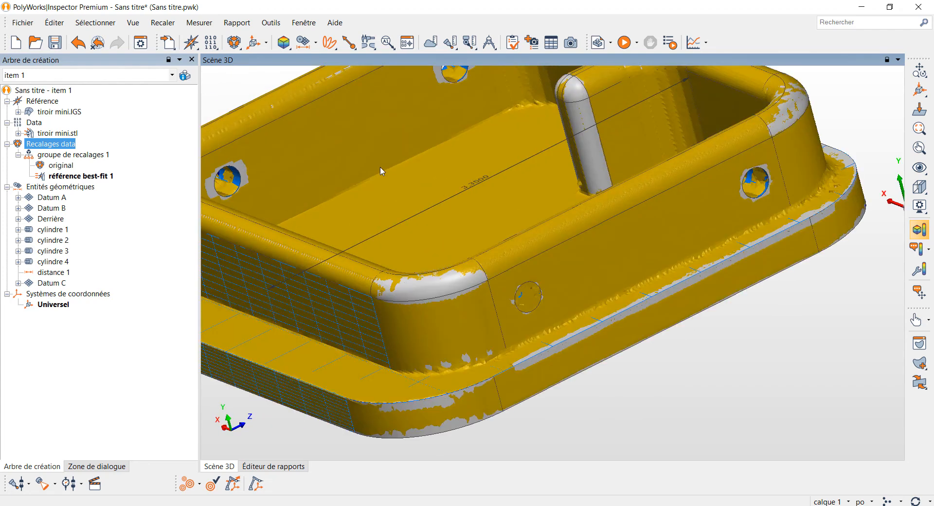
{"action": "scroll", "coordinate": [382, 171], "scroll_direction": "down", "scroll_amount": 3}
{"action": "left_click_drag", "start_coordinate": [378, 149], "coordinate": [413, 218]}
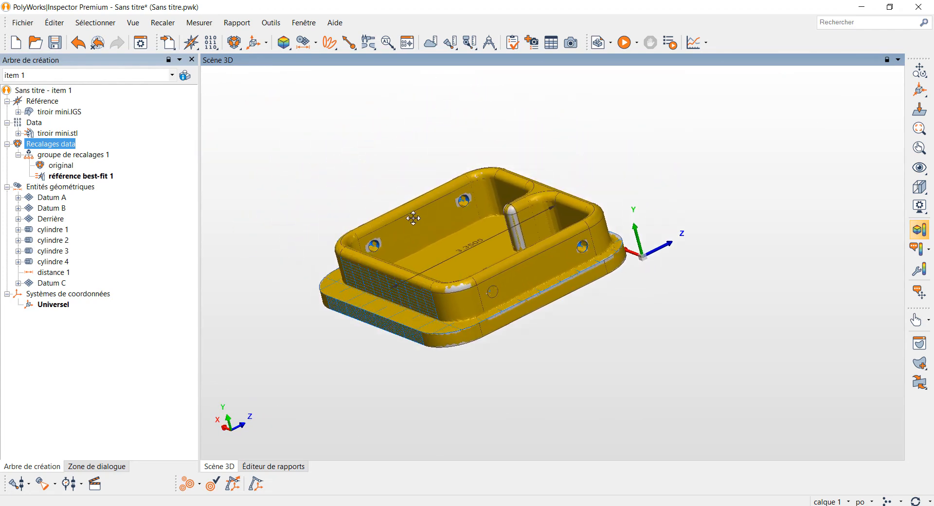
{"action": "middle_click_drag", "start_coordinate": [413, 218], "coordinate": [426, 248]}
{"action": "scroll", "coordinate": [405, 240], "scroll_direction": "up", "scroll_amount": 2}
{"action": "scroll", "coordinate": [409, 240], "scroll_direction": "down", "scroll_amount": 1}
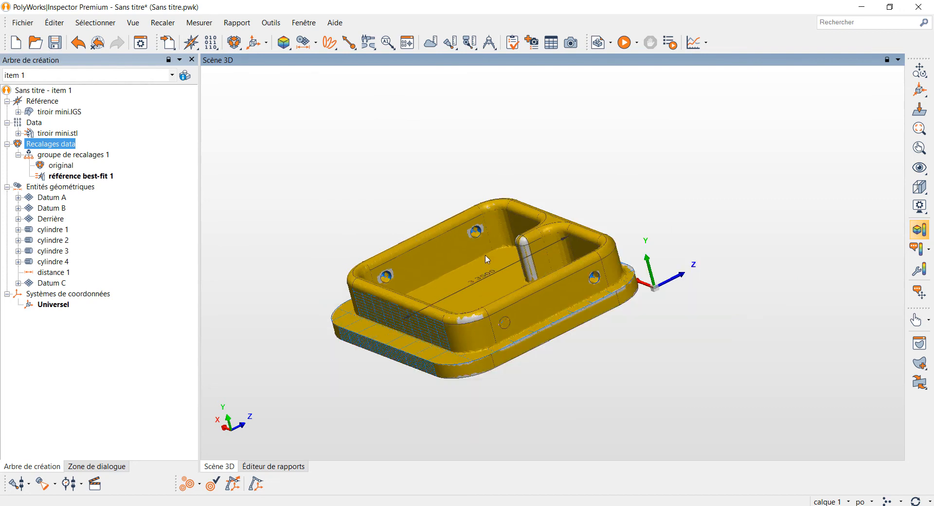
Switch to Polyworks éducatif 1.docx in Word, review the import, superposition and measurement extraction steps, and return to PolyWorks
{"action": "key", "text": "alt+Tab"}
{"action": "key", "text": "alt+Tab"}
{"action": "key", "text": "alt+Tab"}
{"action": "key", "text": "alt+Tab"}
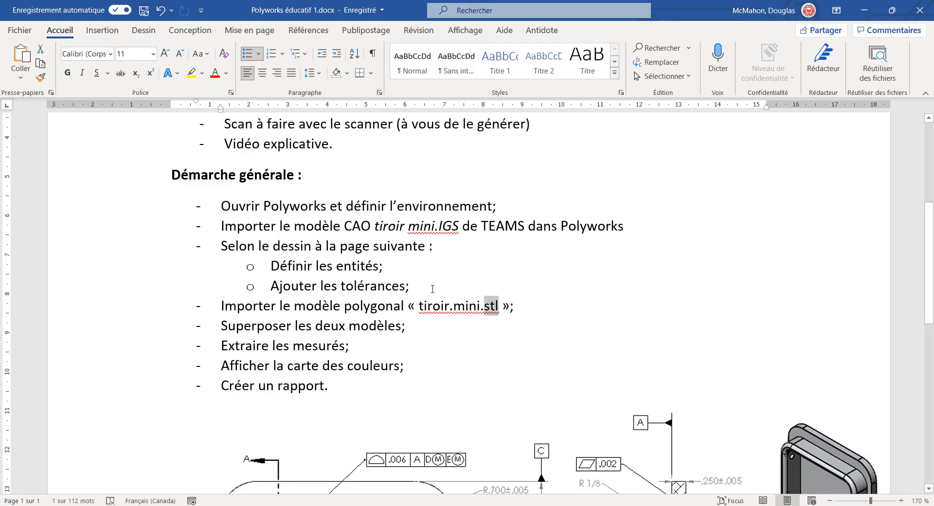
{"action": "triple_click", "coordinate": [501, 307]}
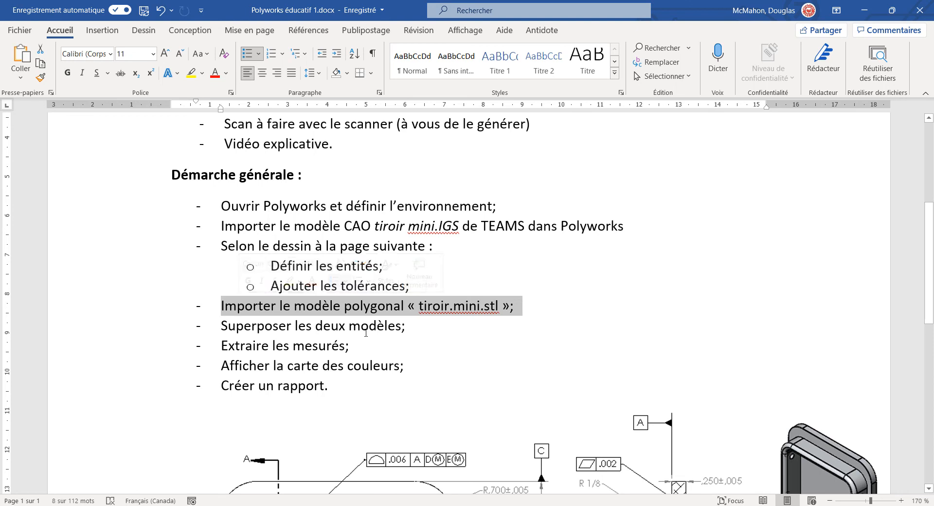
{"action": "triple_click", "coordinate": [234, 322]}
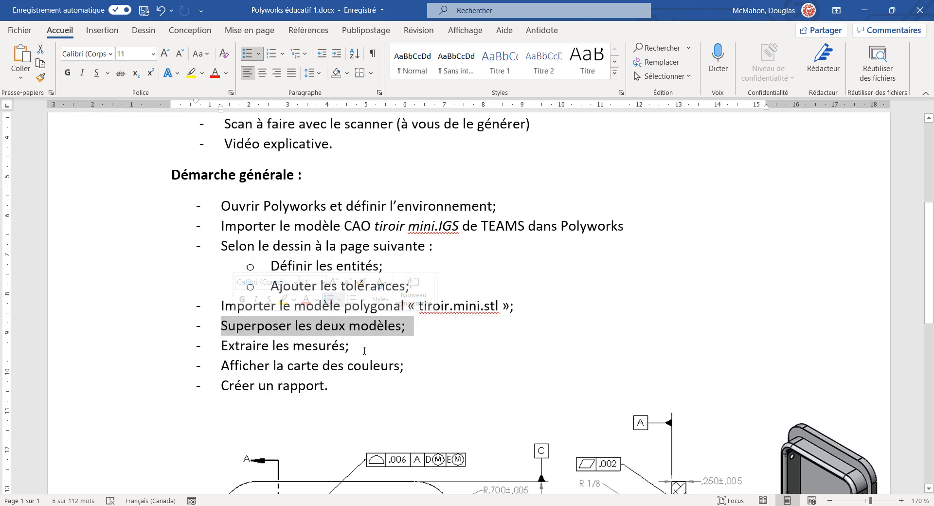
{"action": "triple_click", "coordinate": [256, 343]}
{"action": "key", "text": "alt+Tab"}
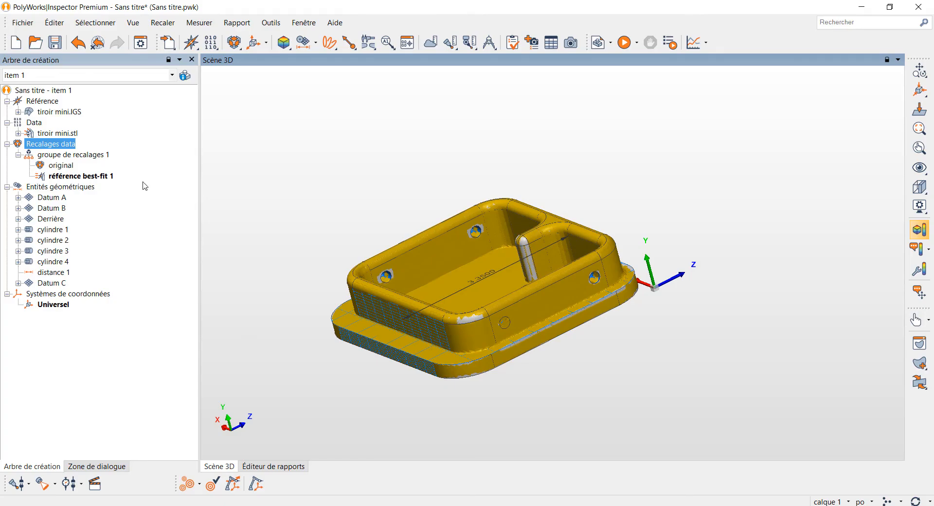
Extract all measured components for the geometric entities from the aligned scan data
{"action": "left_click_drag", "start_coordinate": [378, 343], "coordinate": [544, 297]}
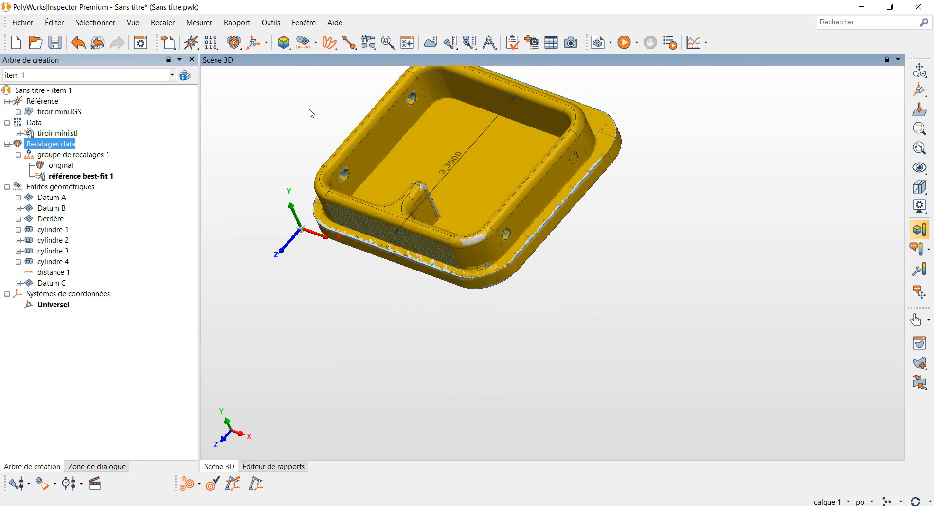
{"action": "middle_click_drag", "start_coordinate": [308, 113], "coordinate": [358, 194]}
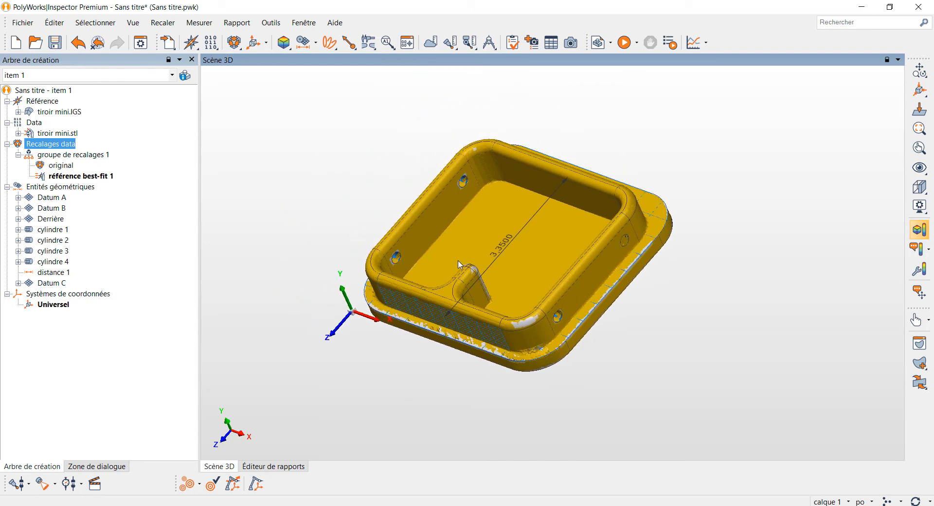
{"action": "left_click", "coordinate": [73, 190]}
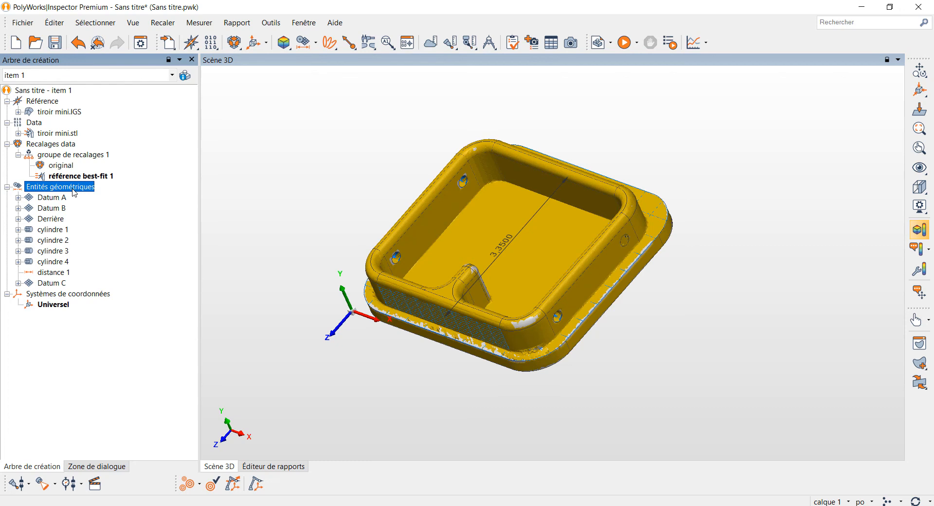
{"action": "right_click", "coordinate": [74, 192]}
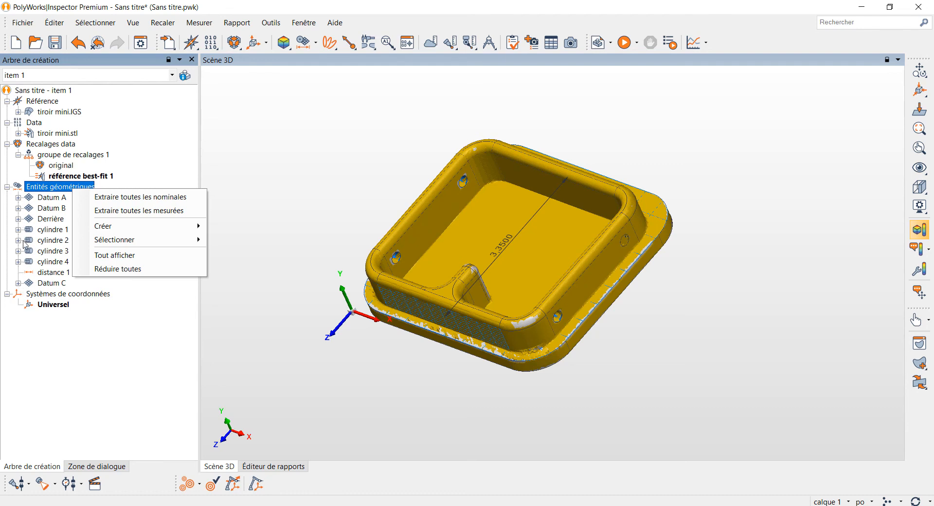
{"action": "left_click", "coordinate": [103, 212]}
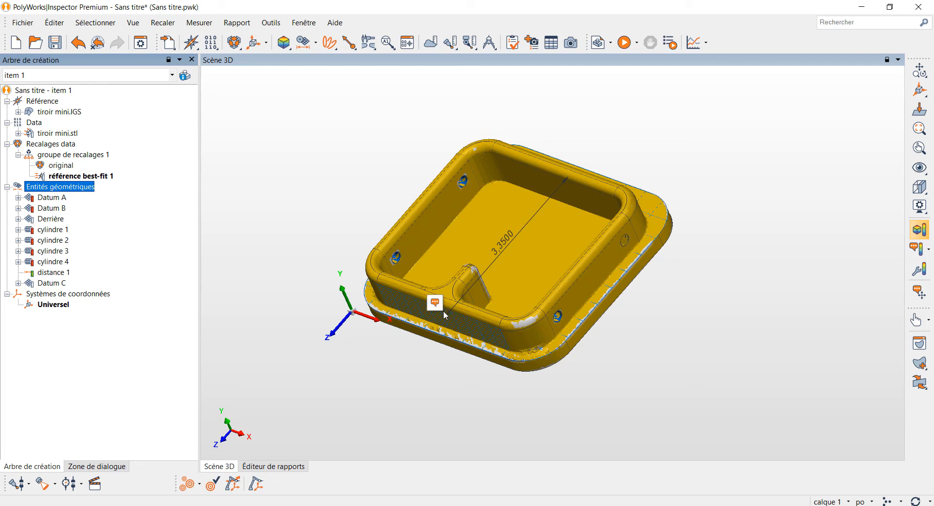
Display the geometric controls of distance 1 and of Datum A to review their tolerances and test results
{"action": "left_click_drag", "start_coordinate": [563, 227], "coordinate": [535, 279]}
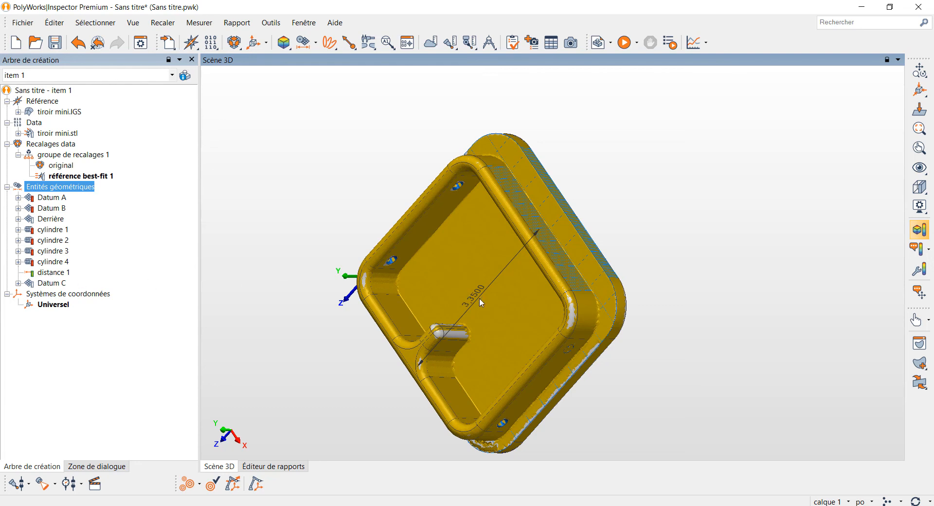
{"action": "left_click", "coordinate": [56, 274]}
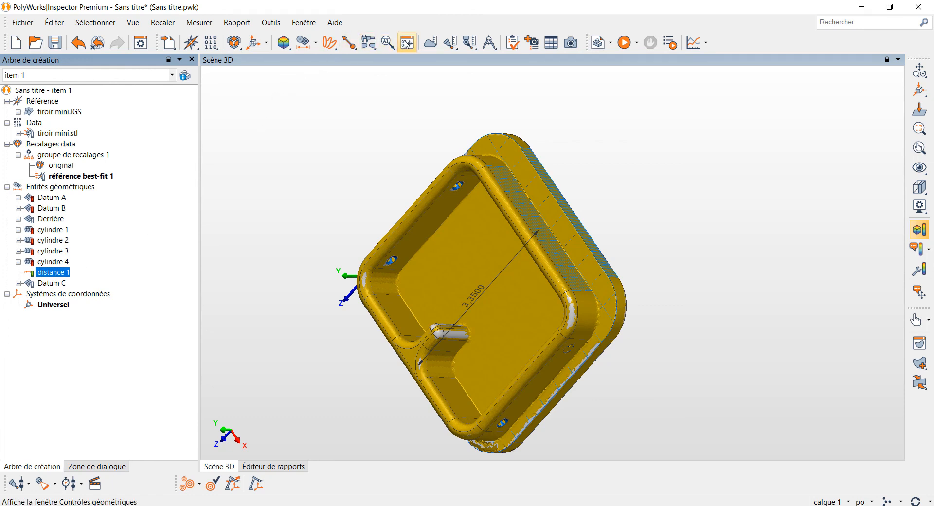
{"action": "left_click", "coordinate": [407, 42]}
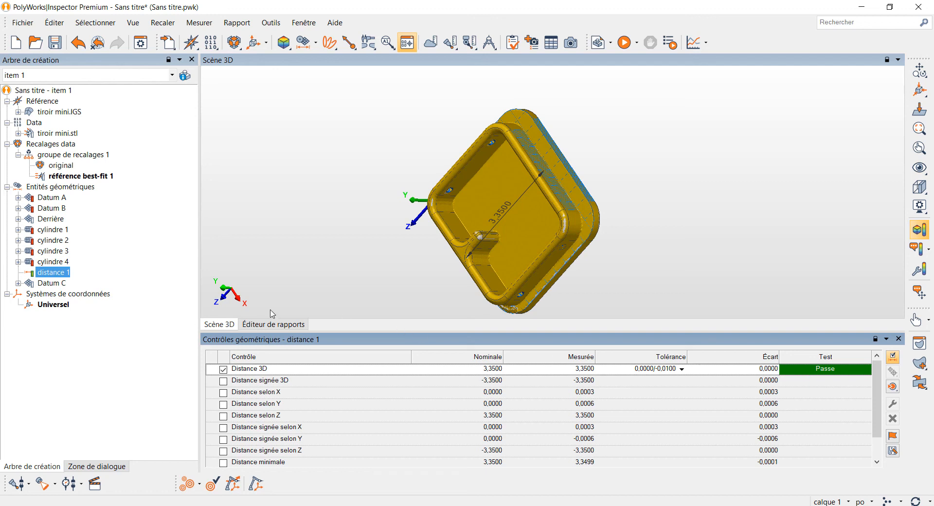
{"action": "left_click", "coordinate": [50, 201]}
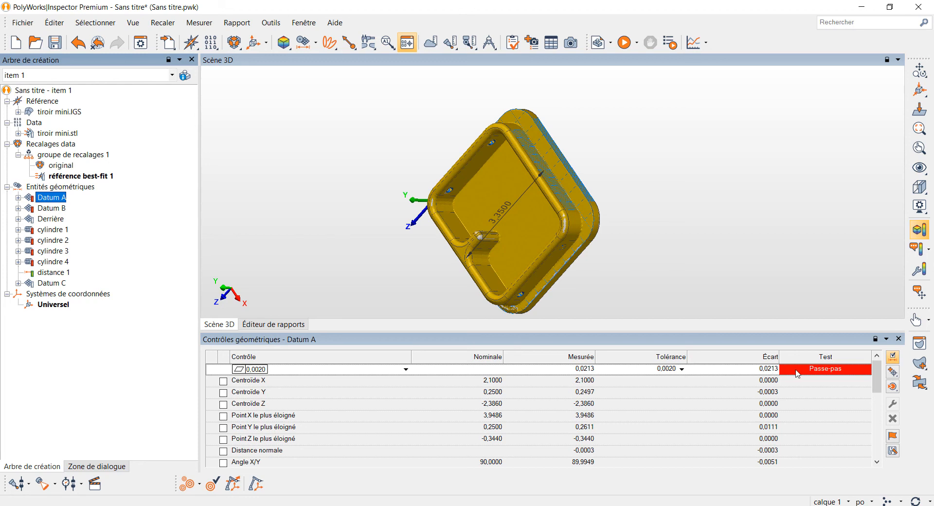
Set the flatness tolerance zone of Datum A to 0.2000
{"action": "left_click", "coordinate": [681, 369]}
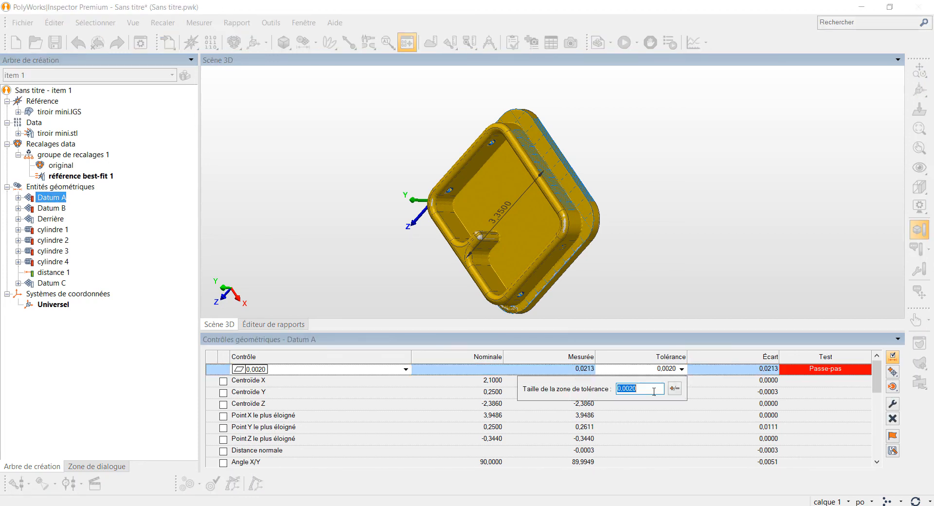
{"action": "left_click", "coordinate": [652, 392]}
{"action": "key", "text": "BackSpace"}
{"action": "left_click_drag", "start_coordinate": [631, 389], "coordinate": [531, 386]}
{"action": "type", "text": "2"}
{"action": "key", "text": "Return"}
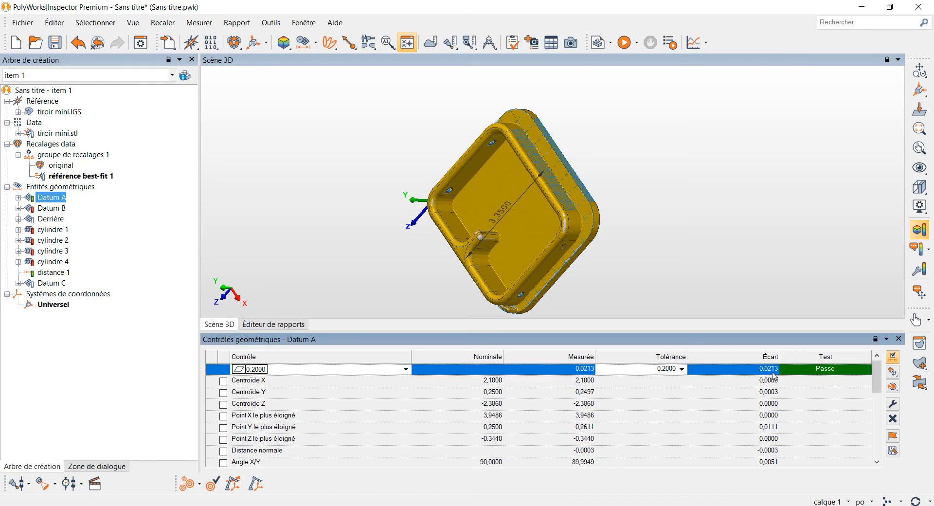
Set Datum A's flatness tolerance zone back to 0.0020
{"action": "left_click", "coordinate": [681, 370]}
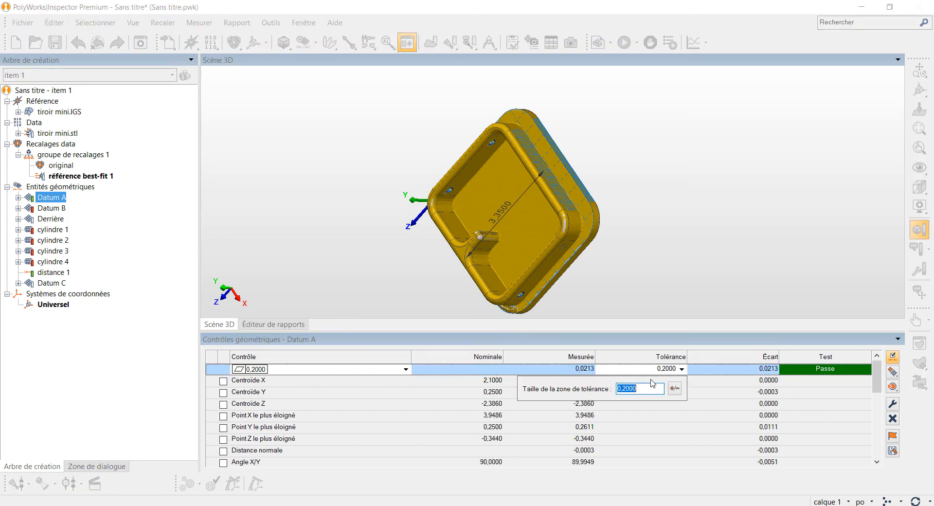
{"action": "type", "text": "002"}
{"action": "key", "text": "Return"}
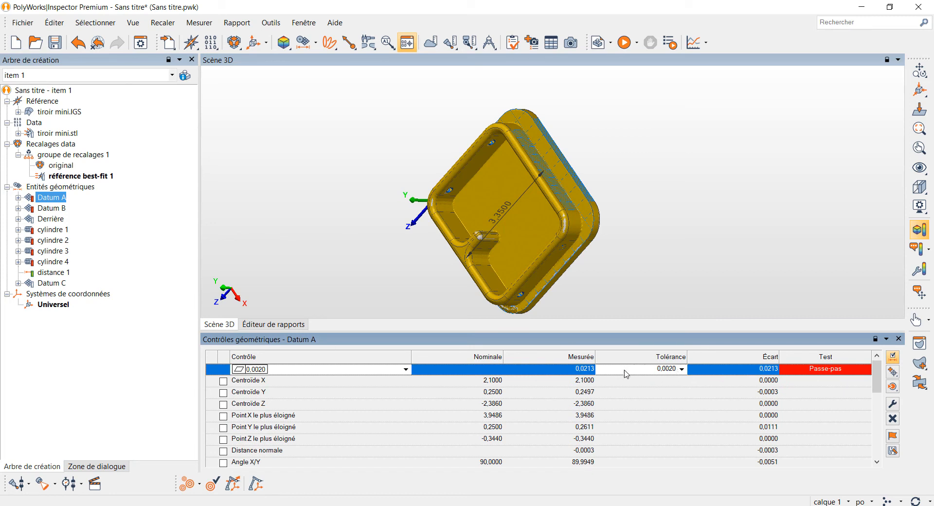
Widen the flatness tolerance zone of Datum A to 0.2 again
{"action": "left_click", "coordinate": [660, 392]}
{"action": "left_click", "coordinate": [651, 363]}
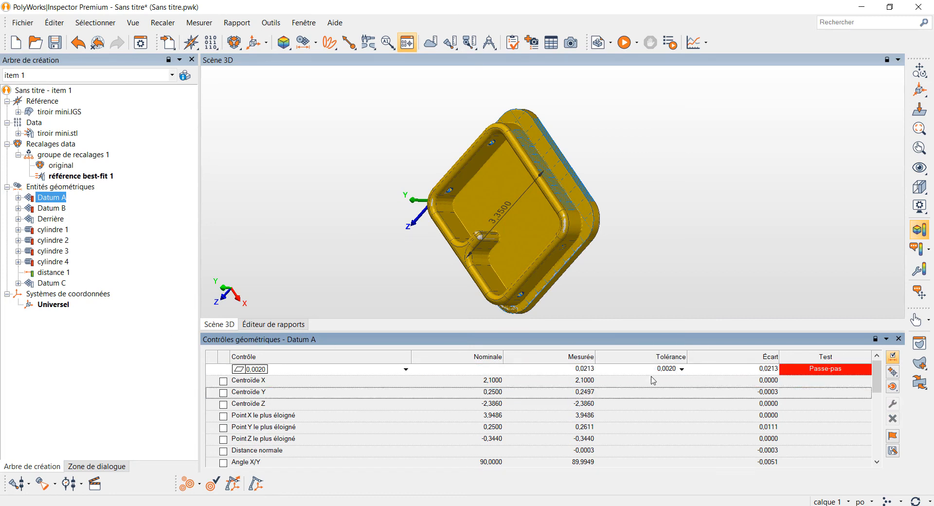
{"action": "left_click", "coordinate": [652, 378]}
{"action": "left_click", "coordinate": [650, 373]}
{"action": "left_click", "coordinate": [649, 373]}
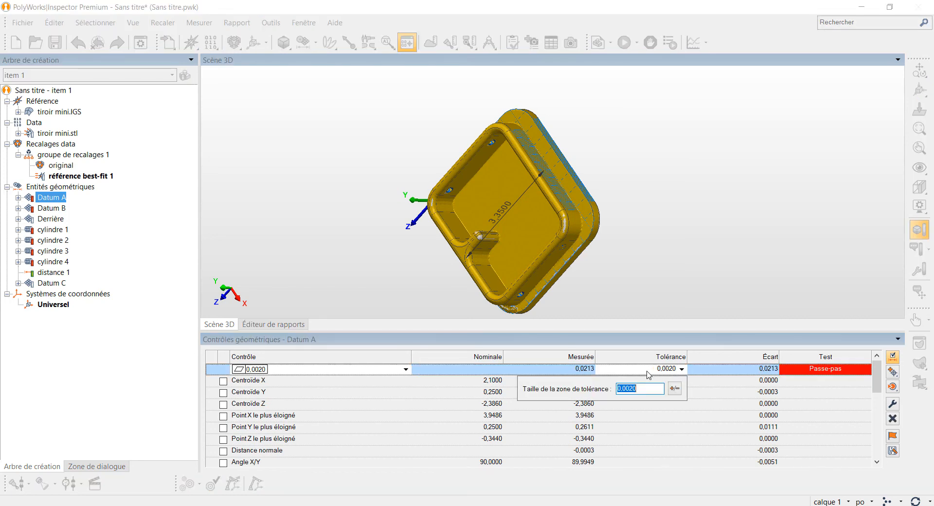
{"action": "type", "text": "0,2"}
{"action": "key", "text": "Return"}
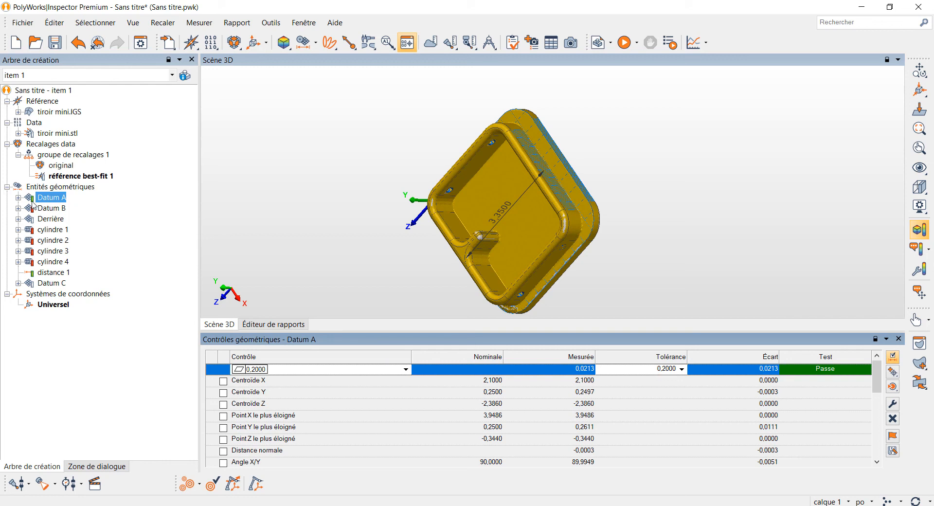
Reduce the flatness tolerance zone of Datum A to 0.0210
{"action": "left_click", "coordinate": [683, 369]}
{"action": "type", "text": ".02"}
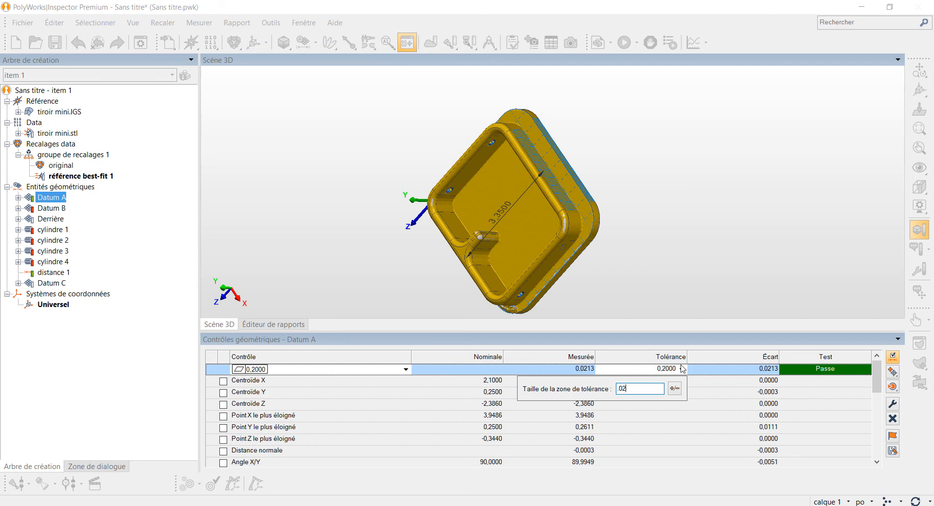
{"action": "type", "text": "10"}
{"action": "key", "text": "Return"}
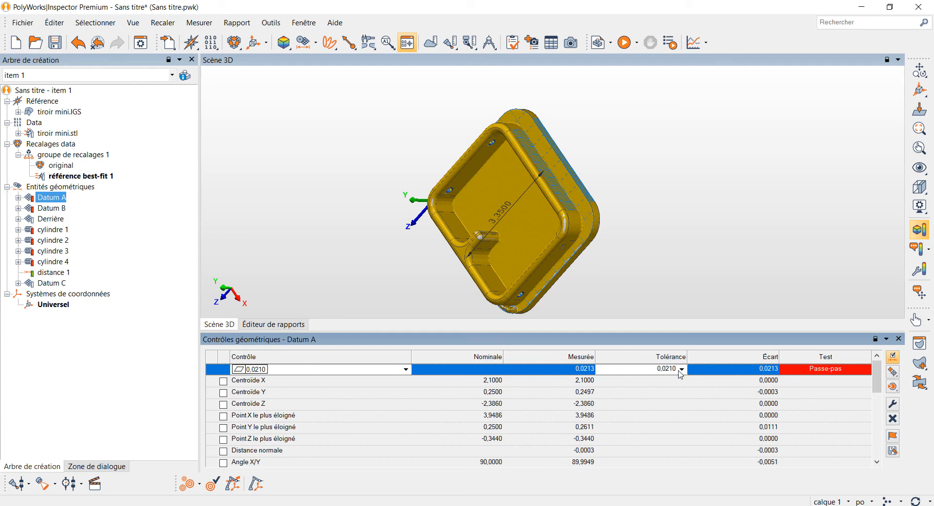
Try flatness tolerance zones of 0.0214 and 0.0213 for Datum A
{"action": "left_click", "coordinate": [681, 369]}
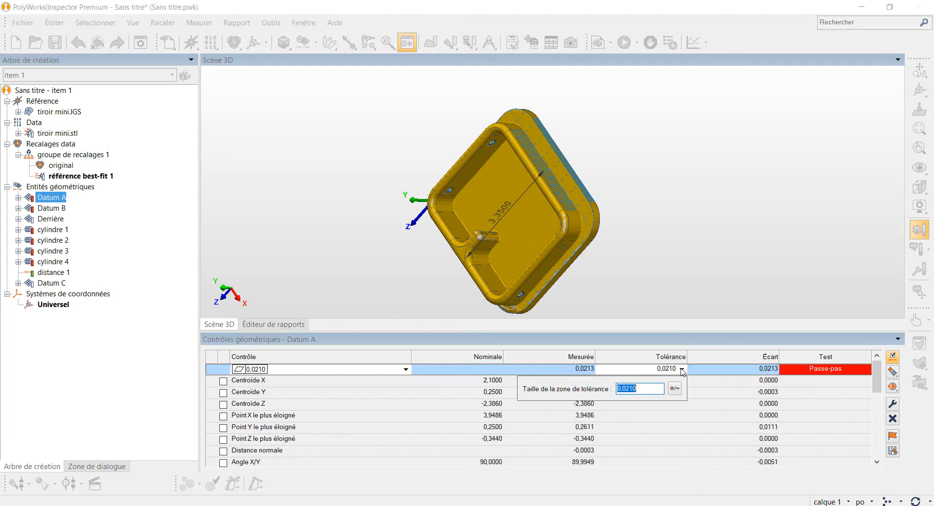
{"action": "left_click", "coordinate": [650, 387]}
{"action": "type", "text": "4"}
{"action": "key", "text": "Return"}
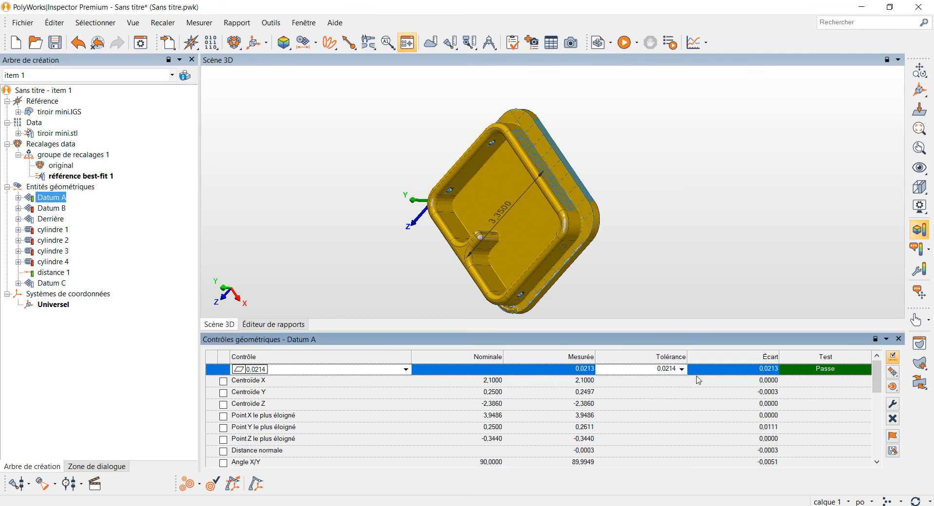
{"action": "left_click", "coordinate": [682, 370]}
{"action": "left_click", "coordinate": [642, 390]}
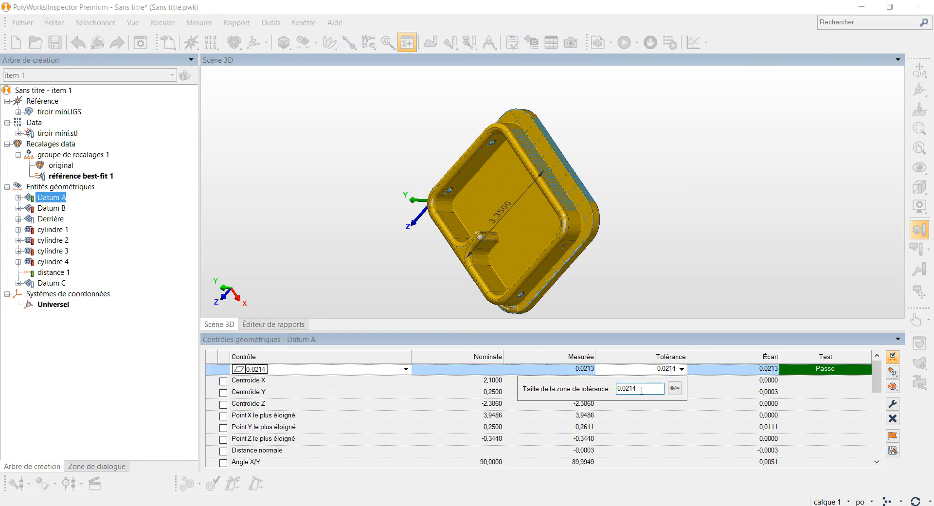
{"action": "type", "text": "3"}
{"action": "key", "text": "Return"}
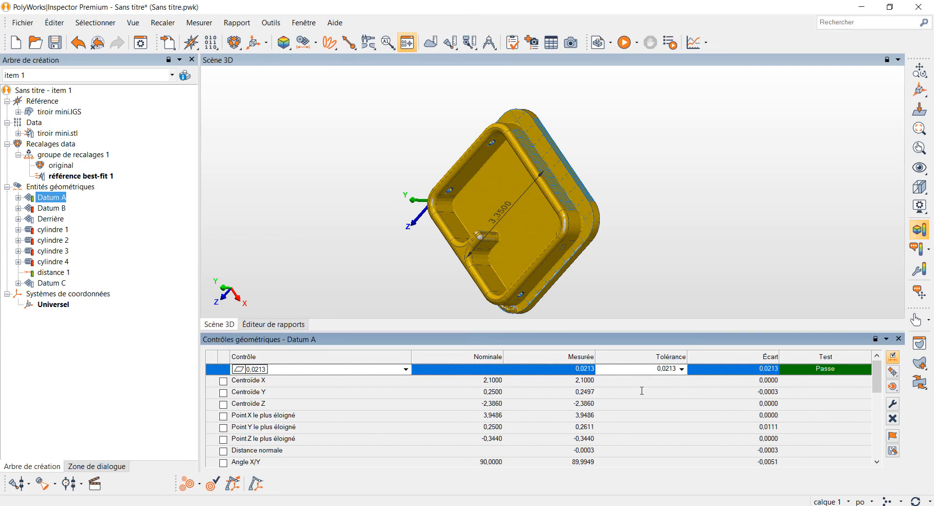
Restore the flatness tolerance zone of Datum A to 0.0020
{"action": "left_click", "coordinate": [682, 370]}
{"action": "key", "text": "BackSpace"}
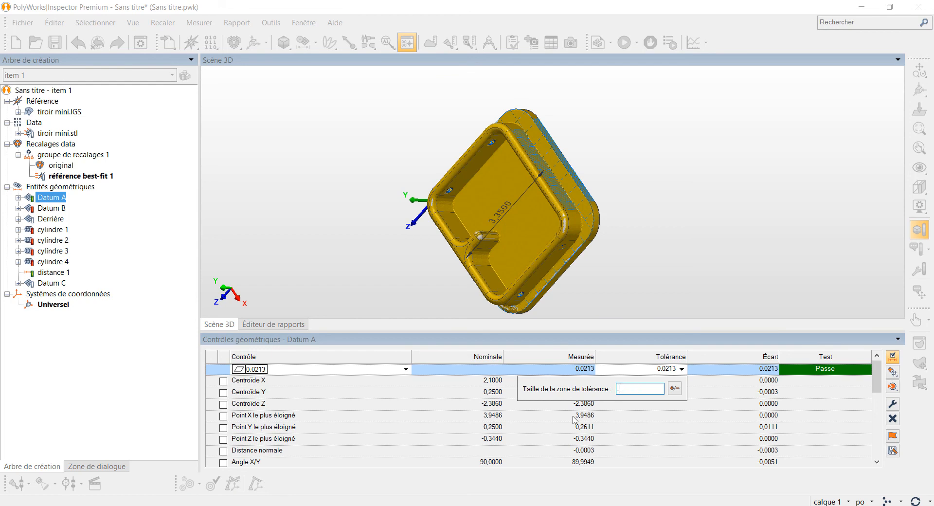
{"action": "key", "text": "Return"}
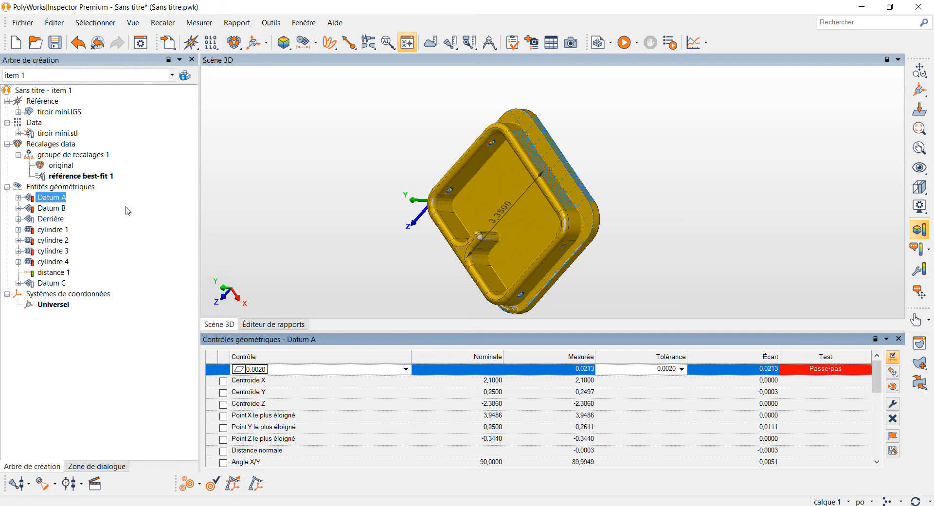
{"action": "left_click", "coordinate": [76, 187]}
{"action": "right_click", "coordinate": [77, 188]}
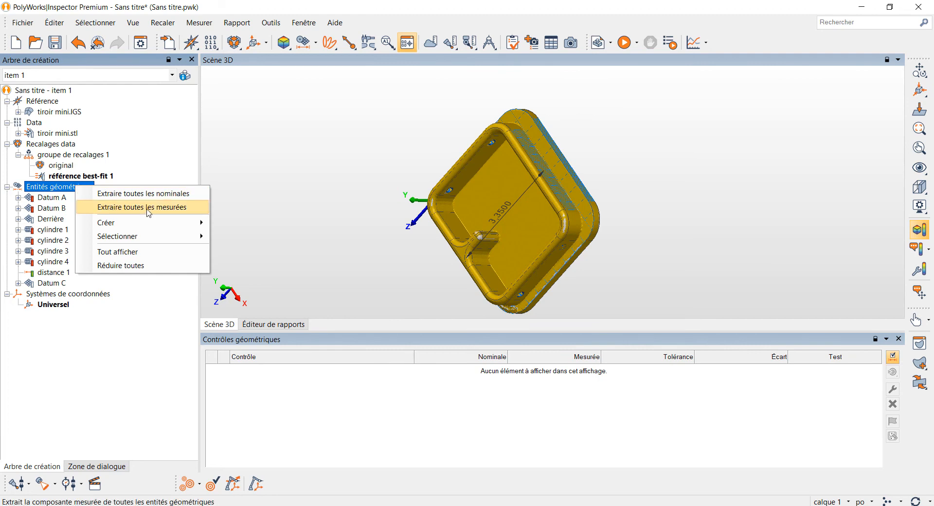
{"action": "left_click", "coordinate": [255, 223]}
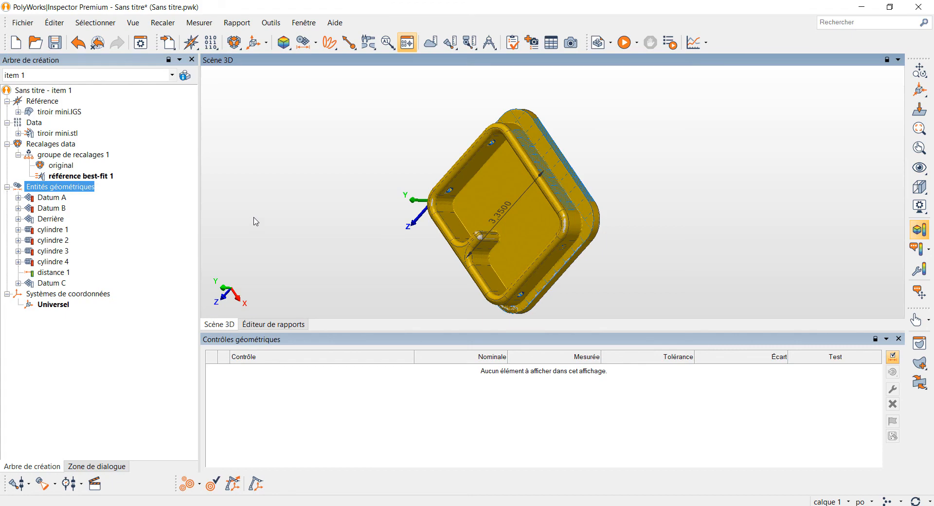
Check the remaining procedure steps in Polyworks éducatif 1.docx in Word, return to PolyWorks and close the geometric controls display
{"action": "key", "text": "alt+Tab"}
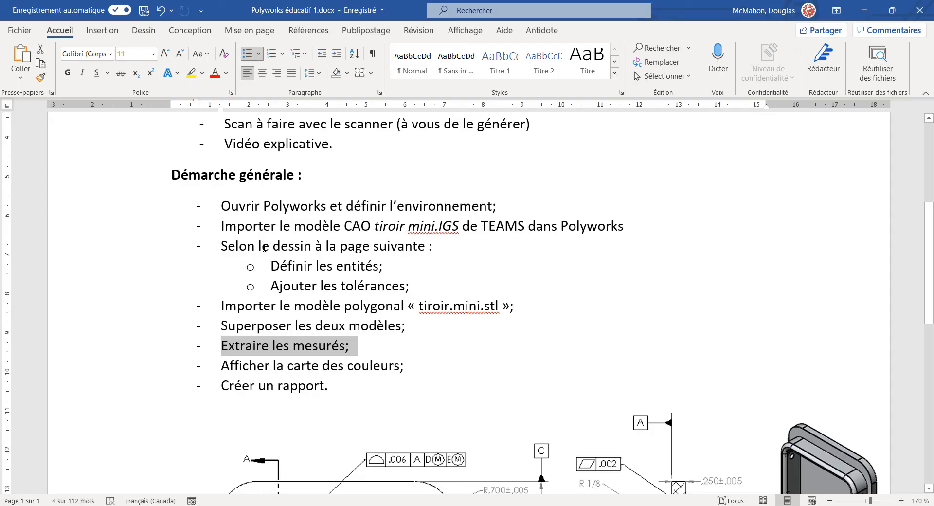
{"action": "key", "text": "alt+Tab"}
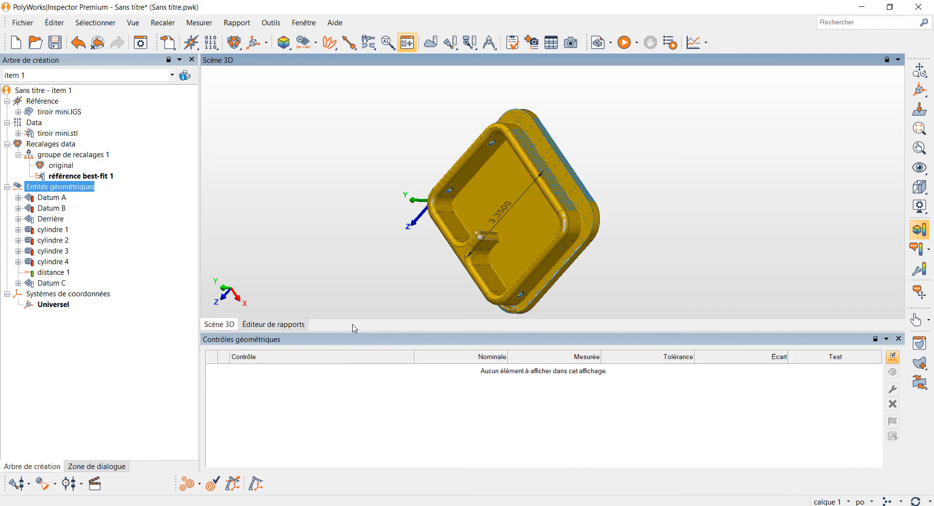
{"action": "left_click", "coordinate": [899, 339]}
{"action": "left_click", "coordinate": [899, 339]}
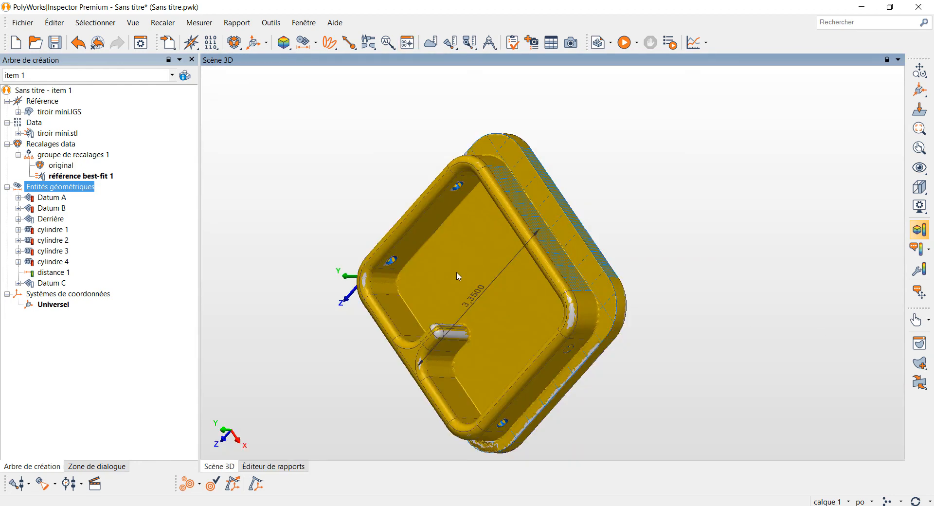
Measure the scan's surface deviations as a colour map against all reference objects, using the shortest direction and a maximum distance of 0.1575
{"action": "left_click_drag", "start_coordinate": [481, 349], "coordinate": [510, 322]}
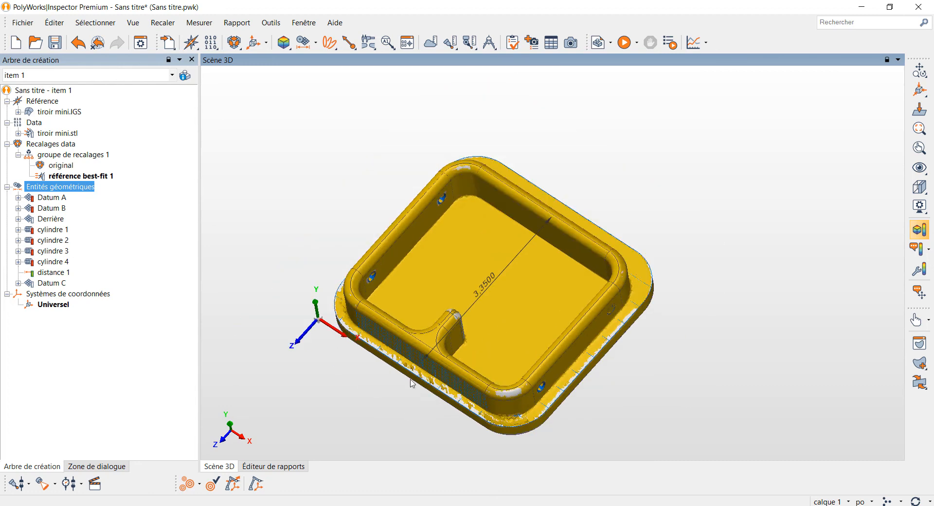
{"action": "left_click_drag", "start_coordinate": [413, 384], "coordinate": [357, 300]}
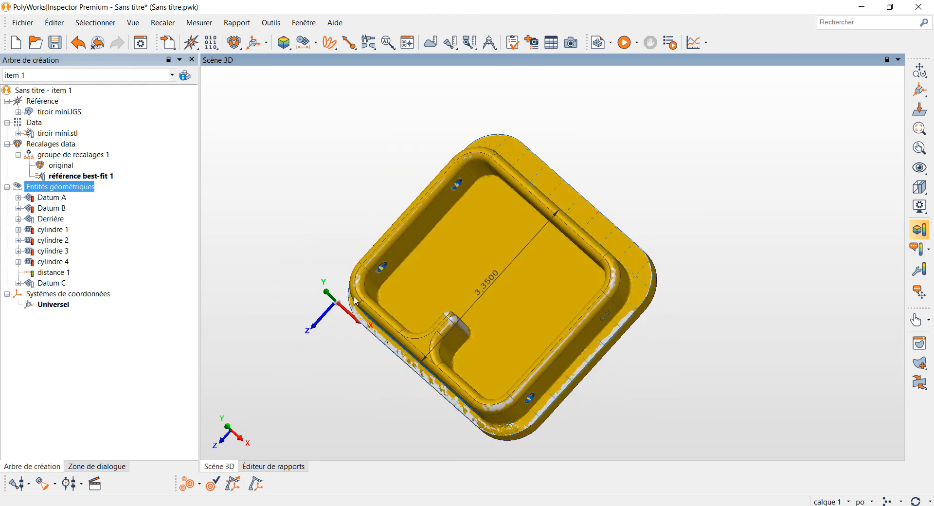
{"action": "left_click", "coordinate": [283, 43]}
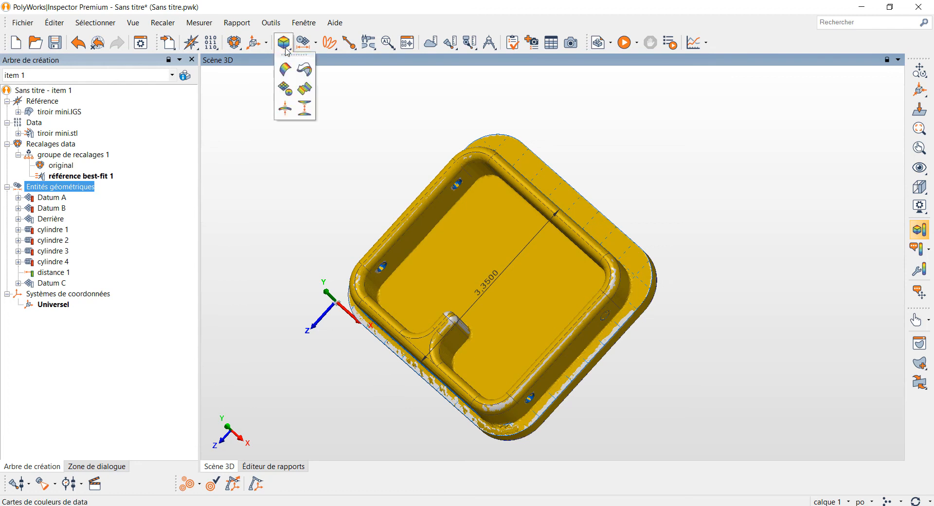
{"action": "left_click", "coordinate": [286, 73]}
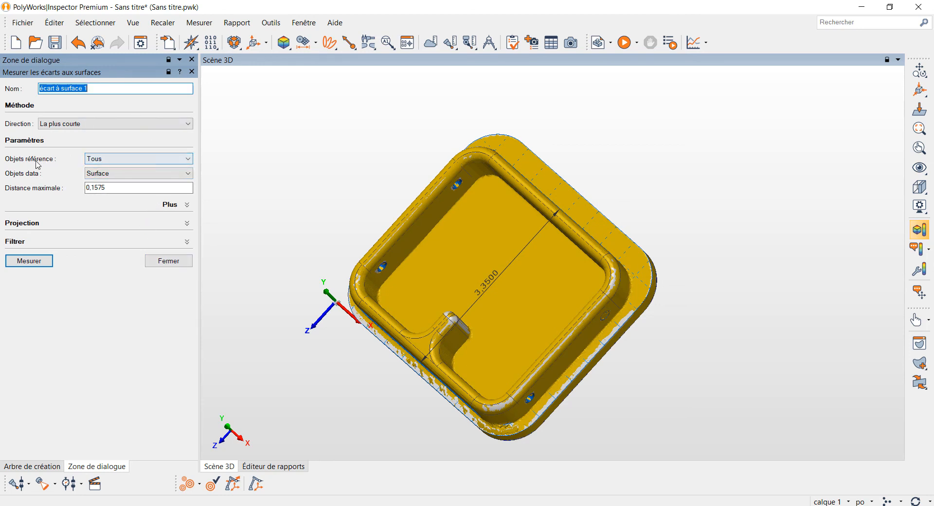
{"action": "left_click", "coordinate": [37, 261]}
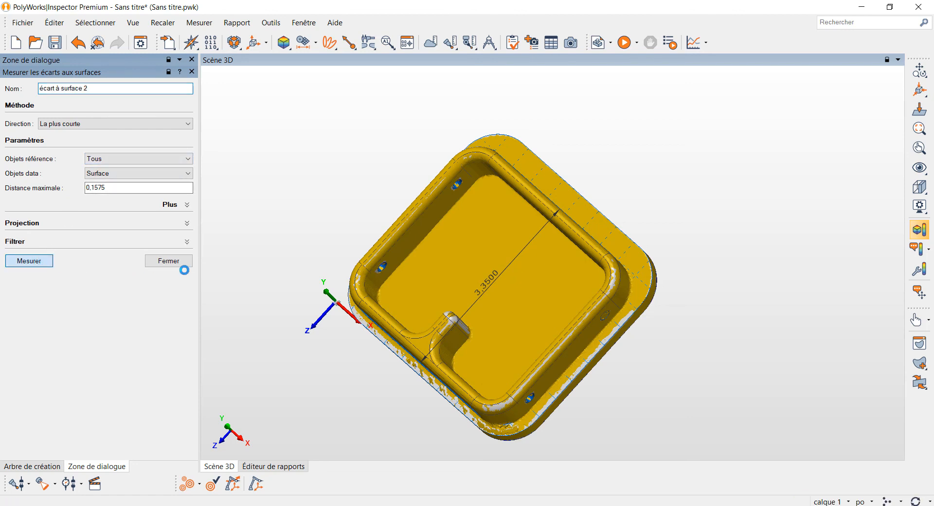
{"action": "left_click", "coordinate": [187, 262]}
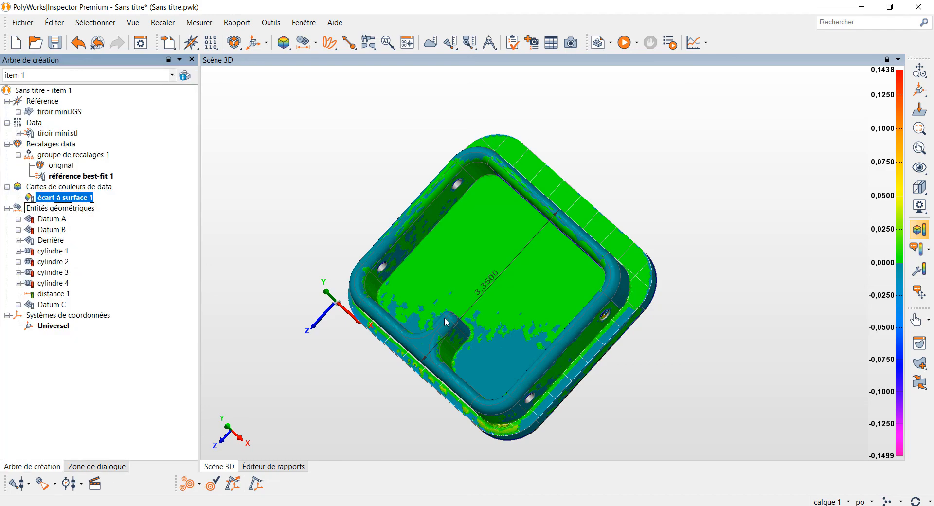
Add colour map point annotations on the tab beside the front wall, at spots on the pocket floor and on the outer flange
{"action": "mouse_move", "coordinate": [441, 312]}
{"action": "left_mouse_down"}
{"action": "mouse_move", "coordinate": [443, 297]}
{"action": "mouse_move", "coordinate": [425, 282]}
{"action": "mouse_move", "coordinate": [388, 348]}
{"action": "mouse_move", "coordinate": [453, 384]}
{"action": "mouse_move", "coordinate": [467, 315]}
{"action": "mouse_move", "coordinate": [451, 323]}
{"action": "left_mouse_up"}
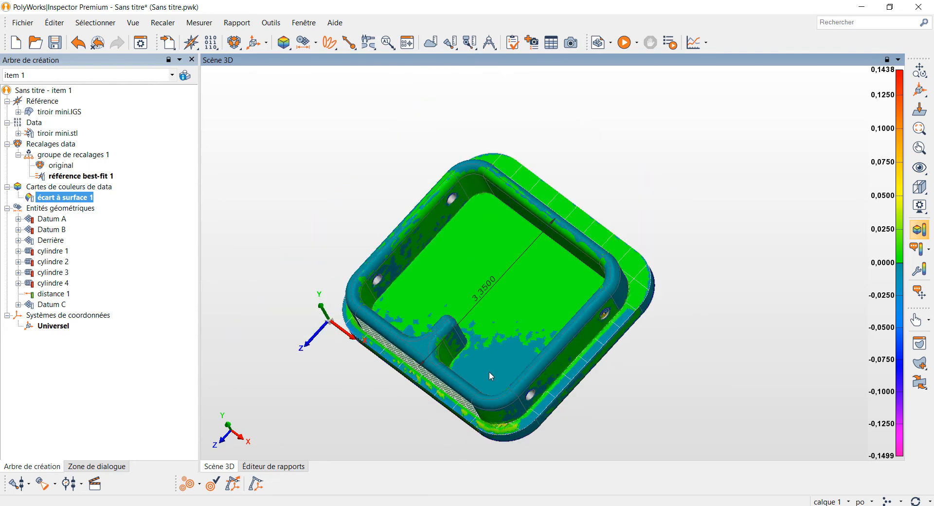
{"action": "left_click_drag", "start_coordinate": [489, 371], "coordinate": [486, 367]}
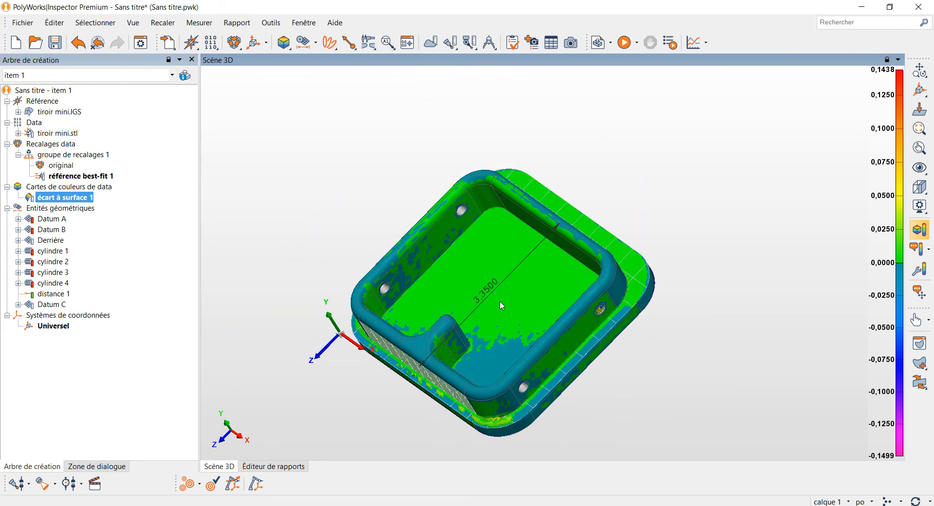
{"action": "scroll", "coordinate": [493, 416], "scroll_direction": "down", "scroll_amount": 2}
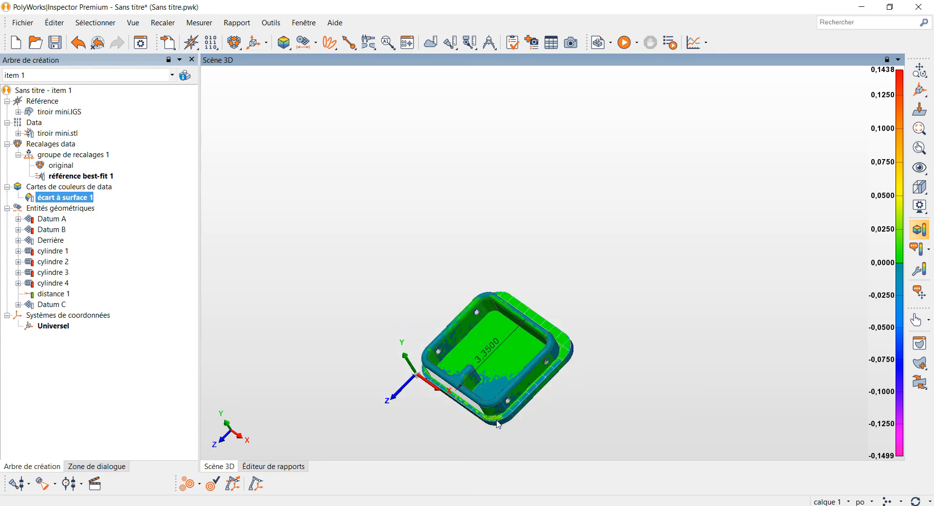
{"action": "scroll", "coordinate": [491, 414], "scroll_direction": "up", "scroll_amount": 4}
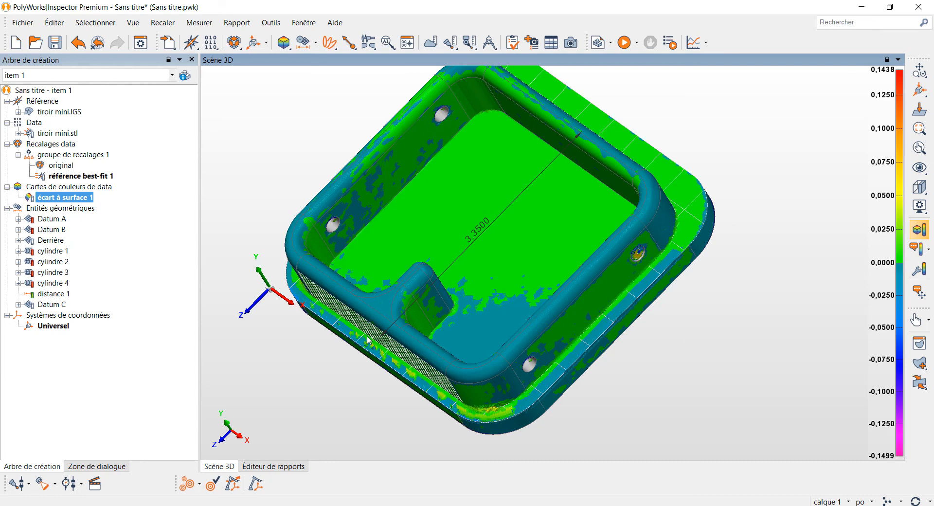
{"action": "left_click", "coordinate": [917, 249]}
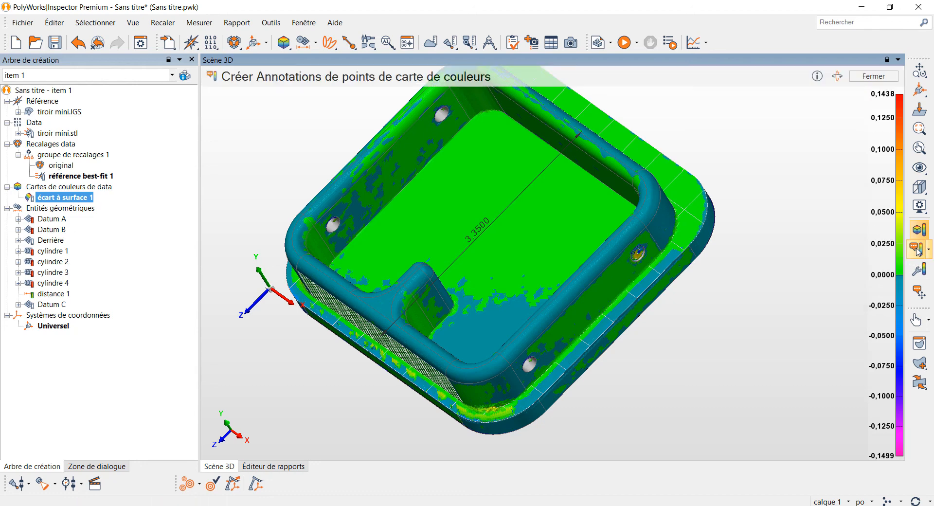
{"action": "left_click", "coordinate": [476, 341]}
{"action": "left_click", "coordinate": [513, 249]}
{"action": "left_click", "coordinate": [387, 303]}
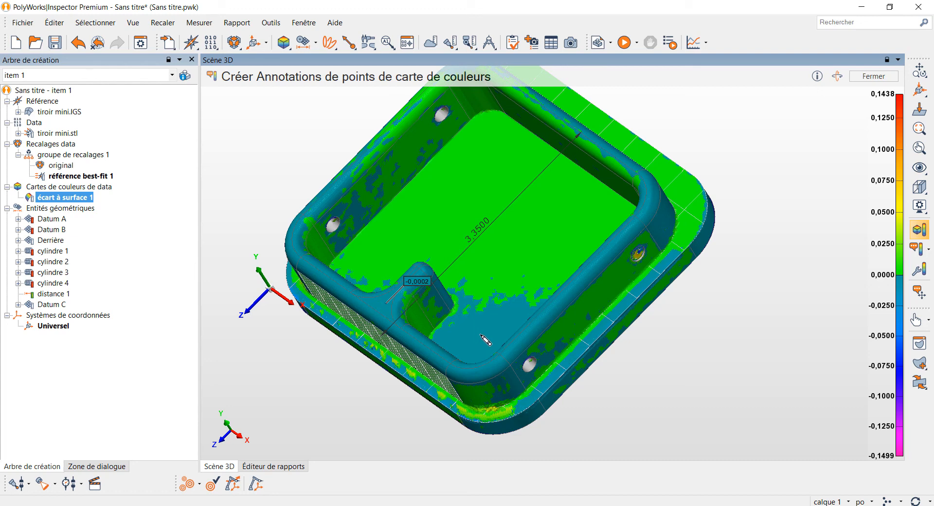
{"action": "left_click", "coordinate": [519, 256]}
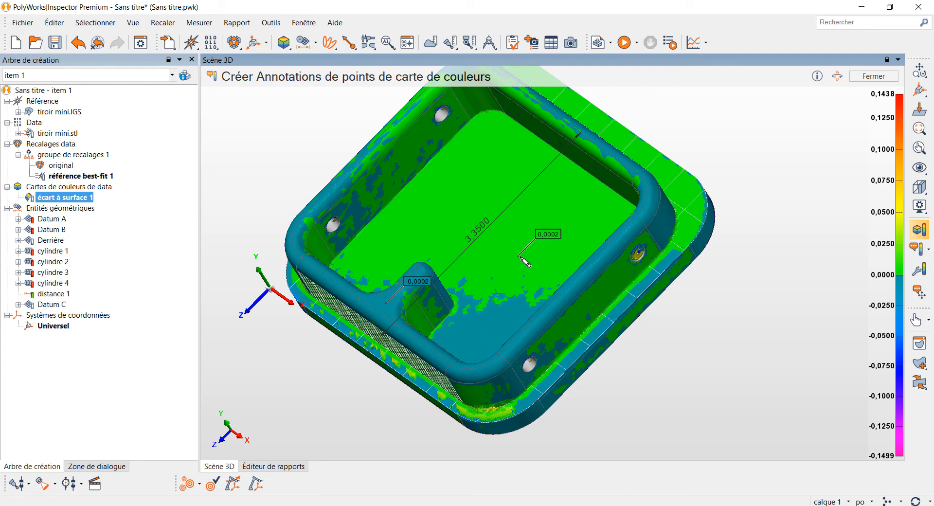
{"action": "left_click", "coordinate": [497, 325]}
{"action": "left_click", "coordinate": [531, 415]}
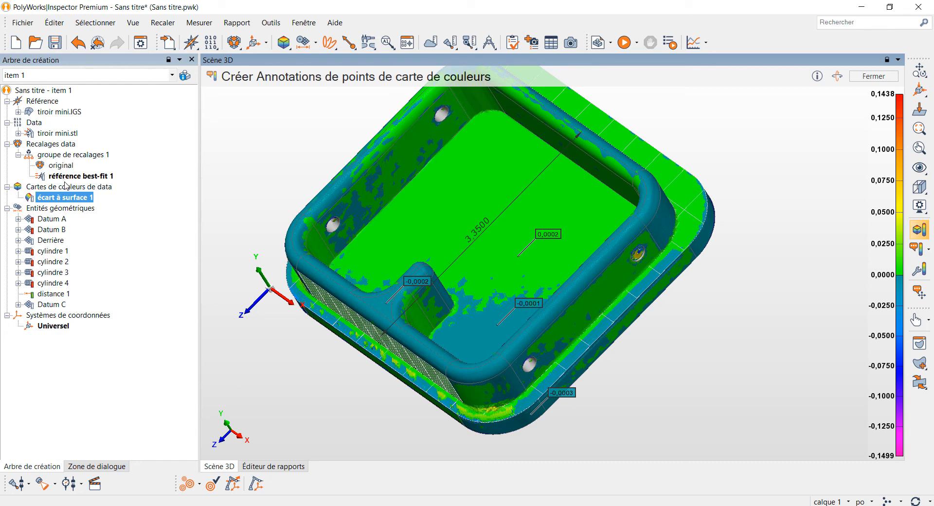
Check the dimensioned part drawing in Polyworks éducatif 1.docx in Word and return to PolyWorks
{"action": "key", "text": "alt+Tab"}
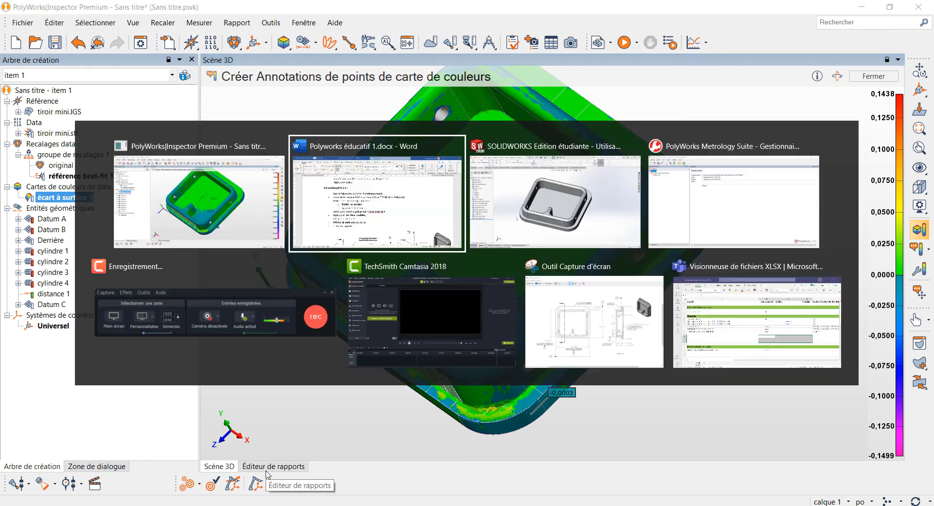
{"action": "scroll", "coordinate": [327, 356], "scroll_direction": "down", "scroll_amount": 8}
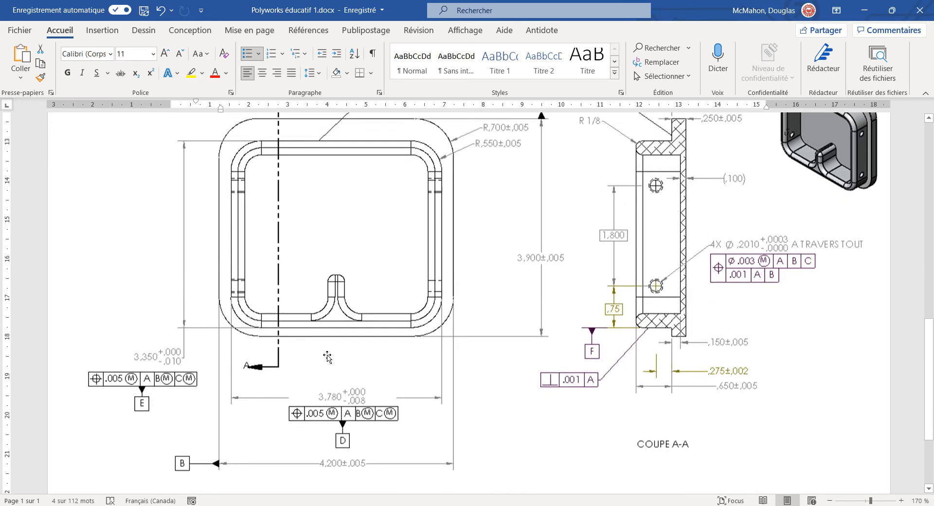
{"action": "scroll", "coordinate": [327, 356], "scroll_direction": "up", "scroll_amount": 2}
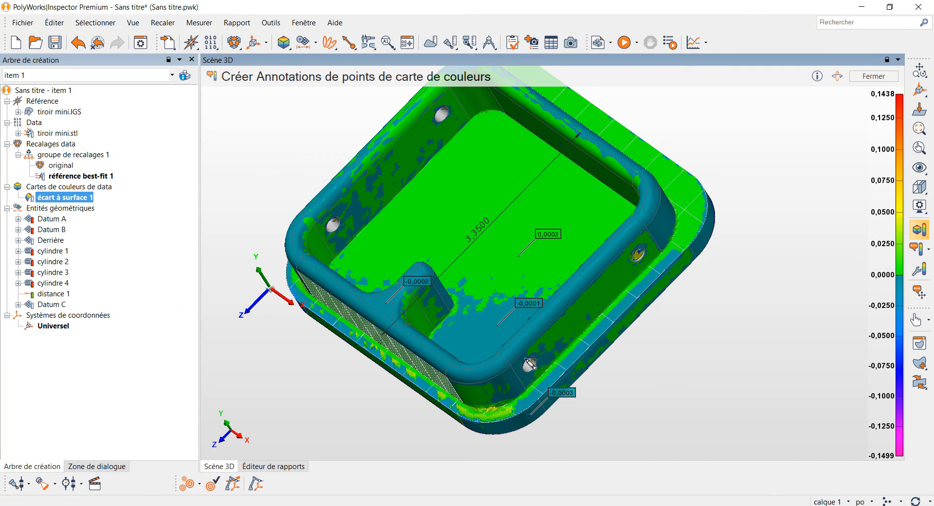
Annotate the colour map deviations at the two holes in the near side wall and check their position tolerance on the Word drawing
{"action": "left_click", "coordinate": [529, 363]}
{"action": "left_click", "coordinate": [635, 257]}
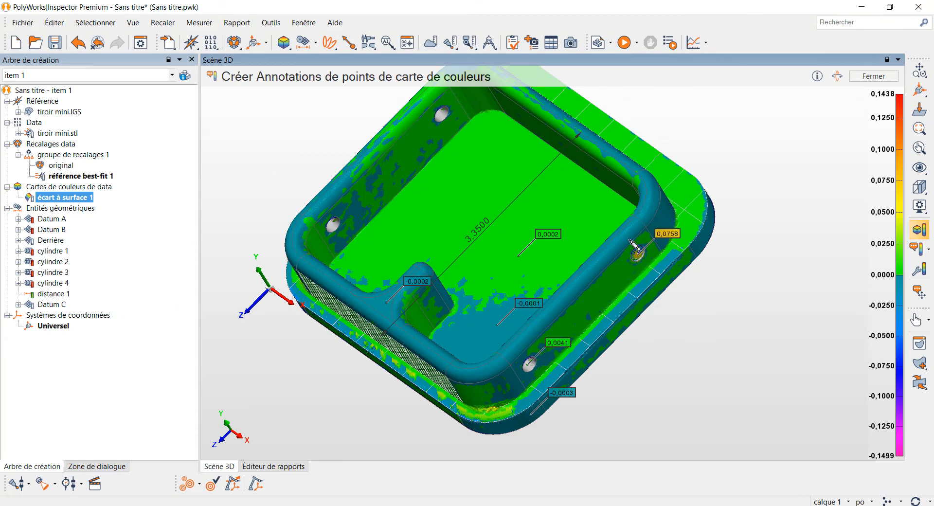
{"action": "left_click", "coordinate": [534, 365]}
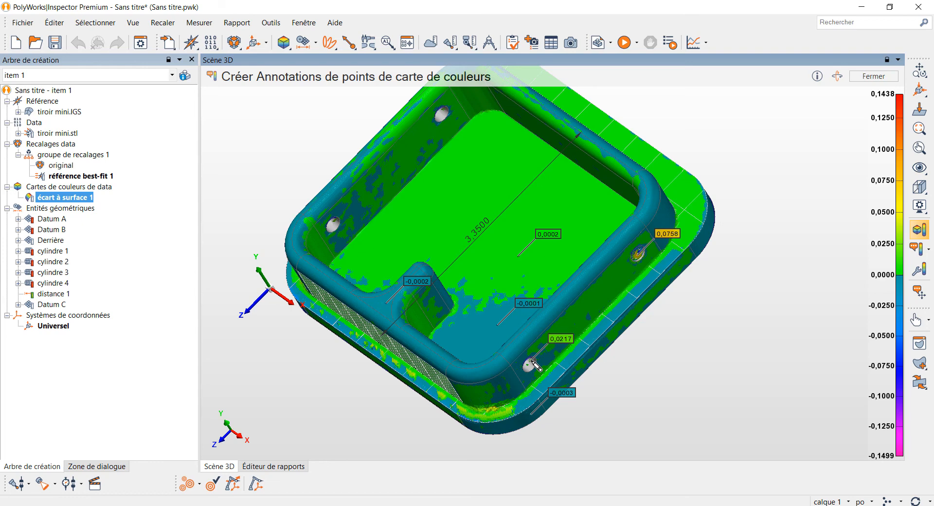
{"action": "key", "text": "ctrl+z"}
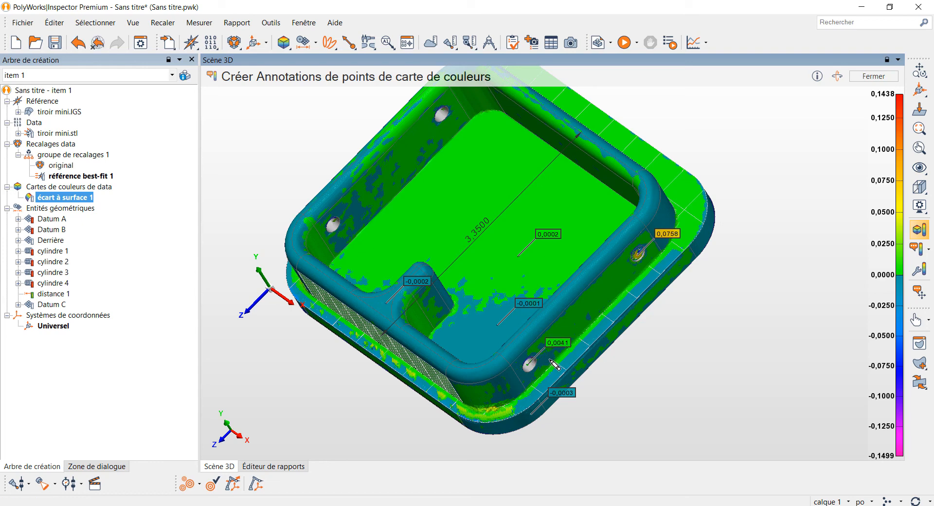
{"action": "key", "text": "alt+Tab"}
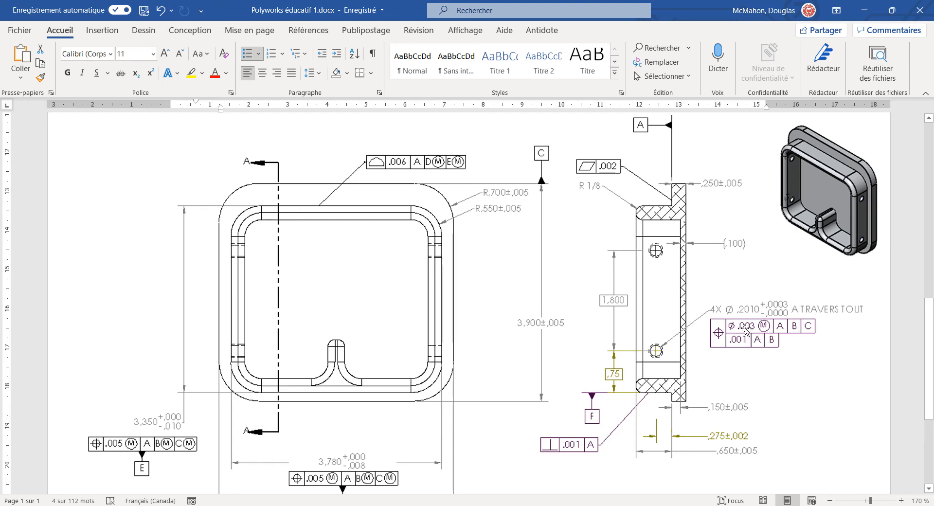
{"action": "key", "text": "alt+Tab"}
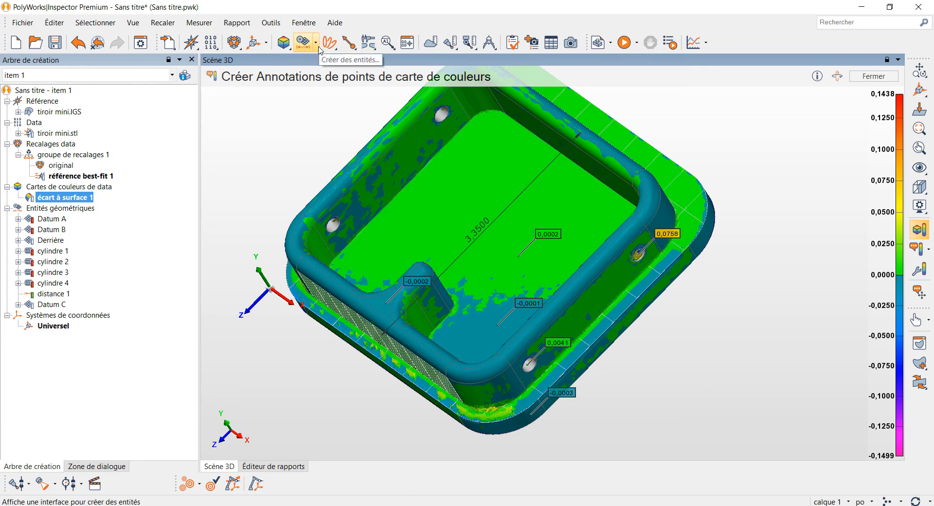
Start a datum reference frame alignment and create a frame from reference features A, B and C
{"action": "left_click", "coordinate": [238, 47]}
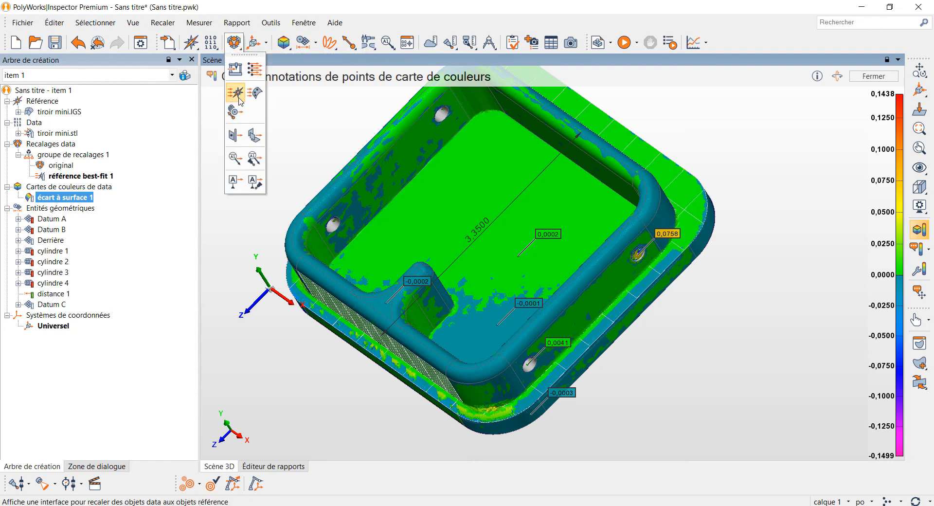
{"action": "left_click", "coordinate": [234, 184]}
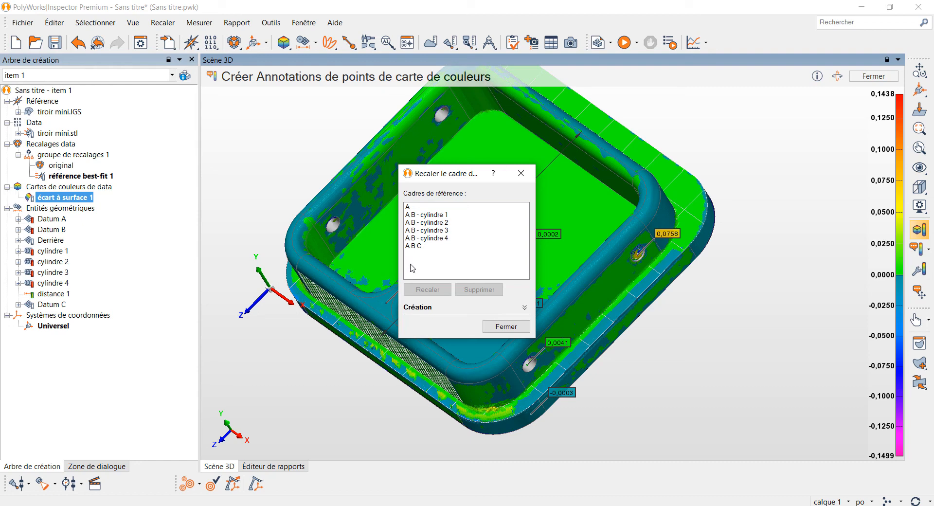
{"action": "left_click", "coordinate": [524, 307]}
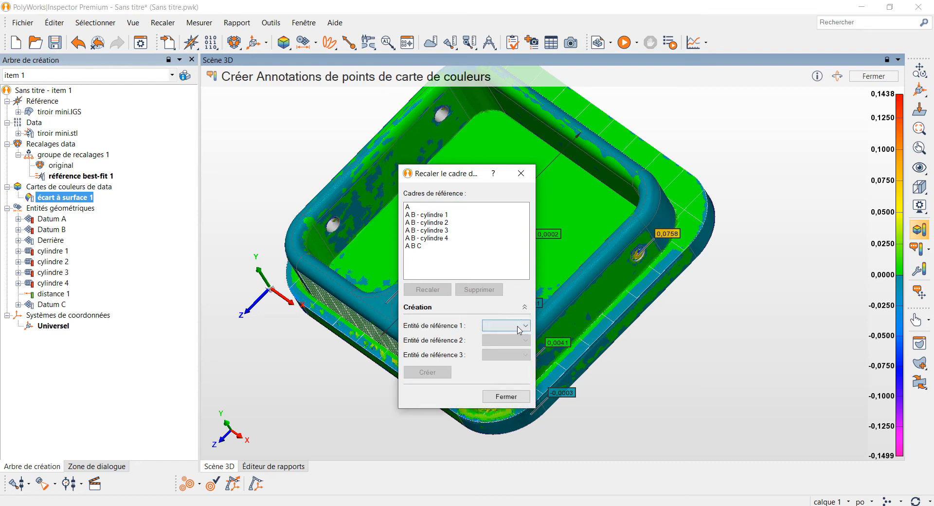
{"action": "left_click", "coordinate": [526, 326]}
{"action": "left_click", "coordinate": [525, 334]}
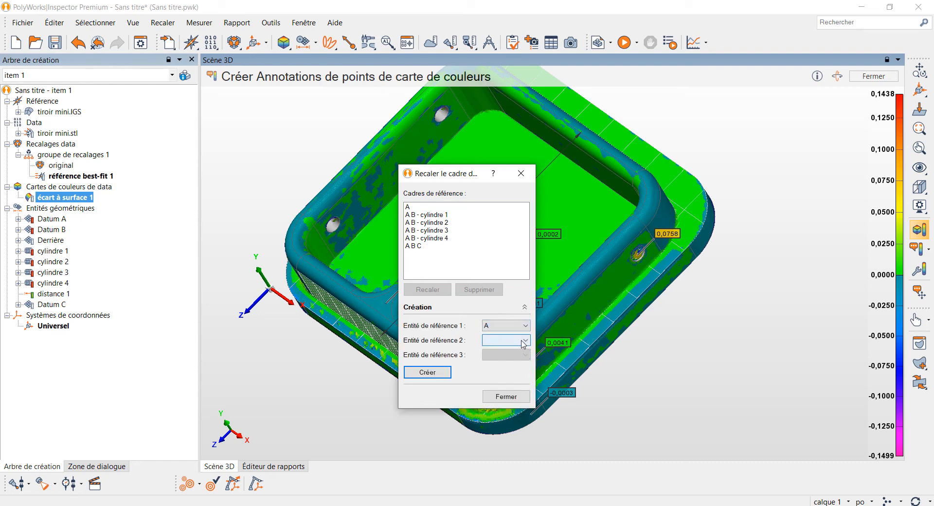
{"action": "left_click", "coordinate": [525, 340]}
{"action": "left_click", "coordinate": [521, 352]}
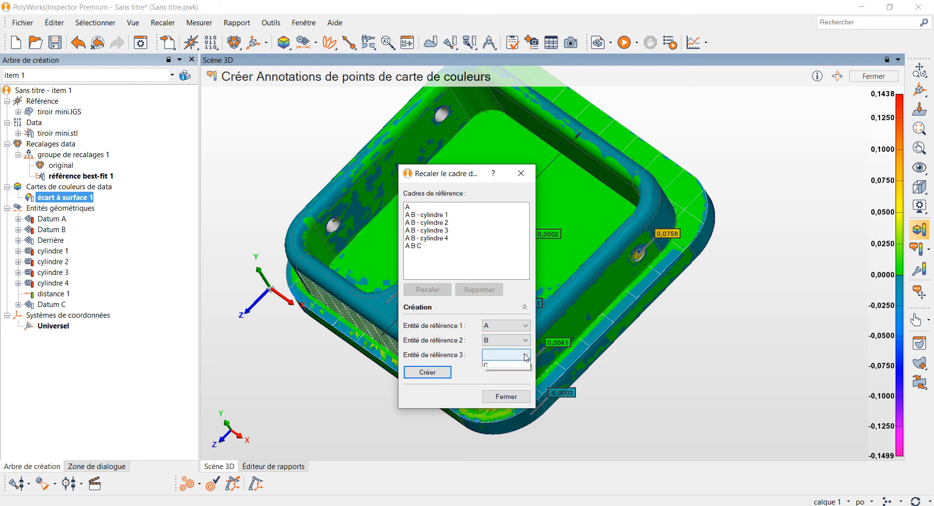
{"action": "left_click", "coordinate": [524, 355]}
{"action": "left_click", "coordinate": [519, 373]}
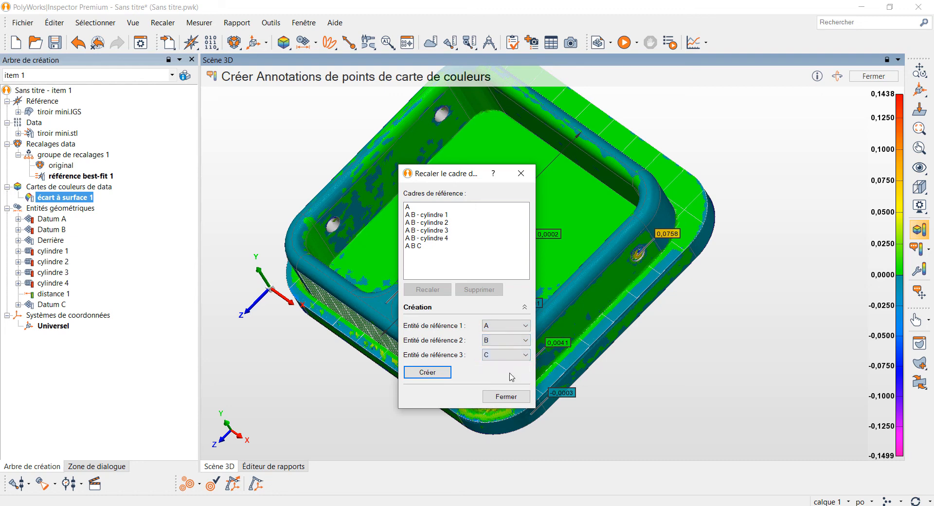
{"action": "left_click", "coordinate": [444, 373]}
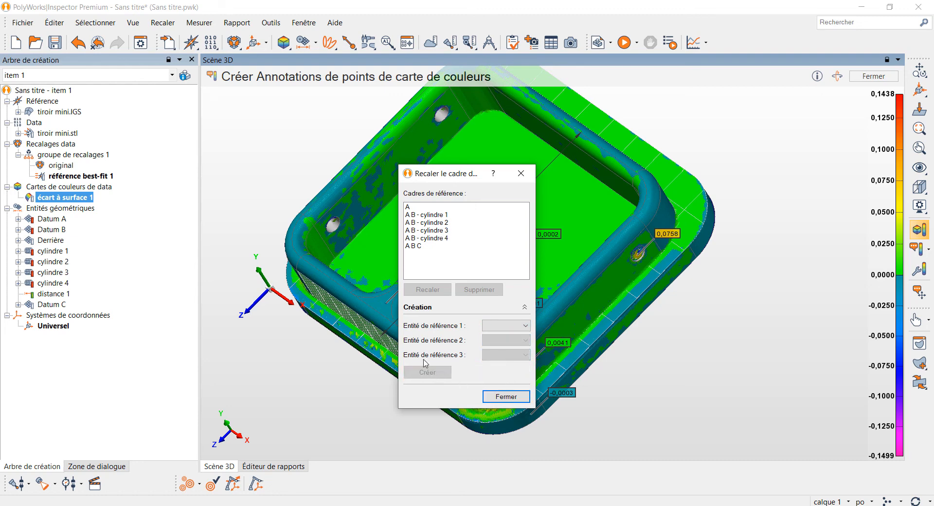
Check the datums on the drawing in Word, return to PolyWorks and align the scan to reference frame A B C
{"action": "left_click", "coordinate": [414, 247]}
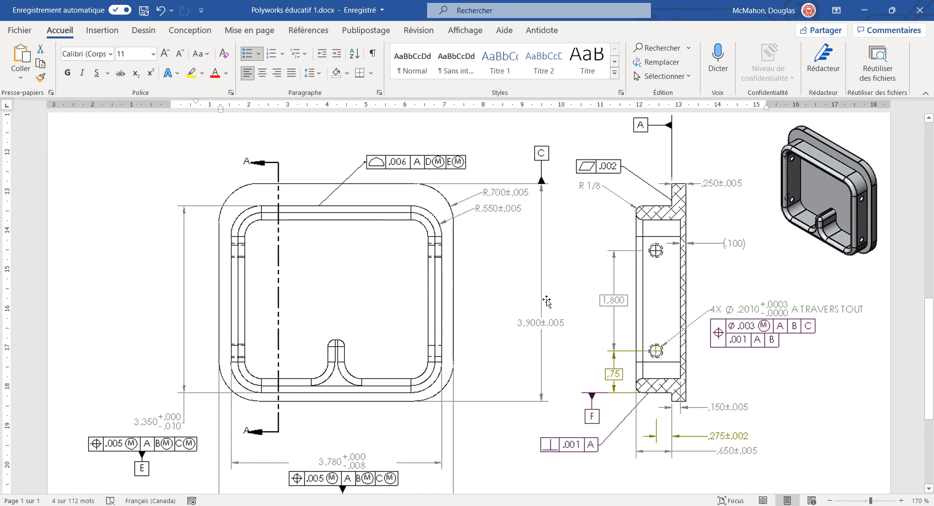
{"action": "scroll", "coordinate": [540, 303], "scroll_direction": "down", "scroll_amount": 3}
{"action": "scroll", "coordinate": [540, 303], "scroll_direction": "up", "scroll_amount": 2}
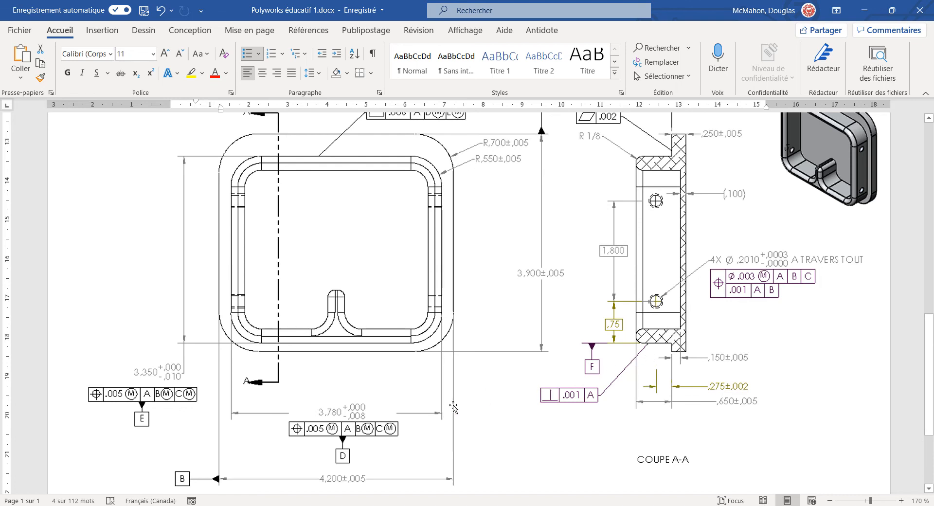
{"action": "key", "text": "alt+Tab"}
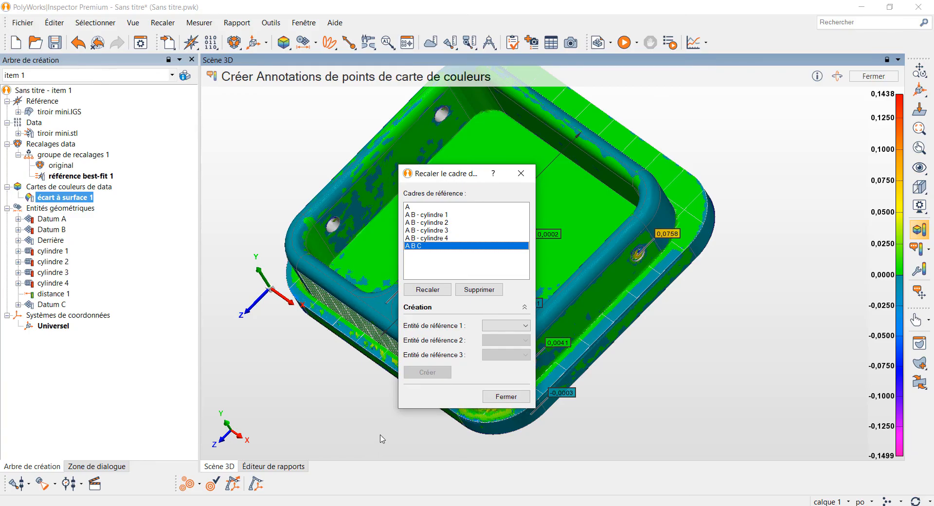
{"action": "key", "text": "alt+Tab"}
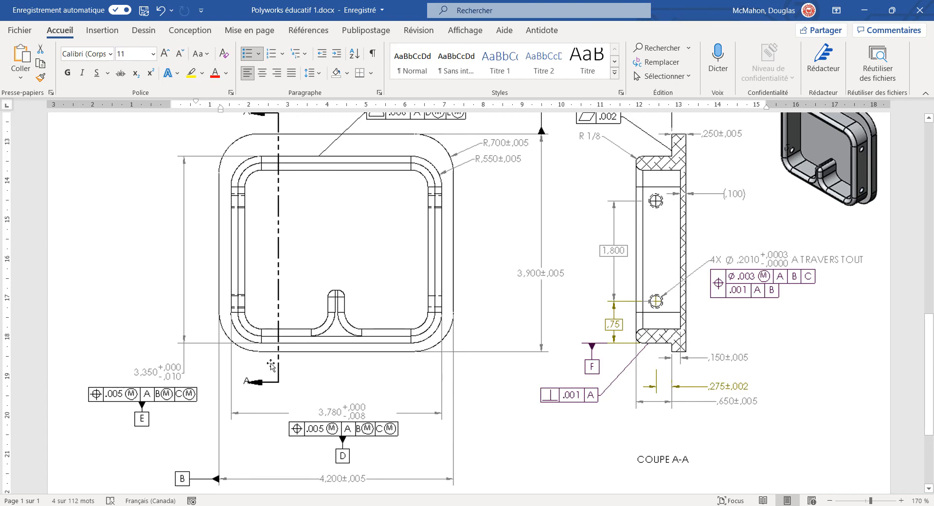
{"action": "key", "text": "alt+Tab"}
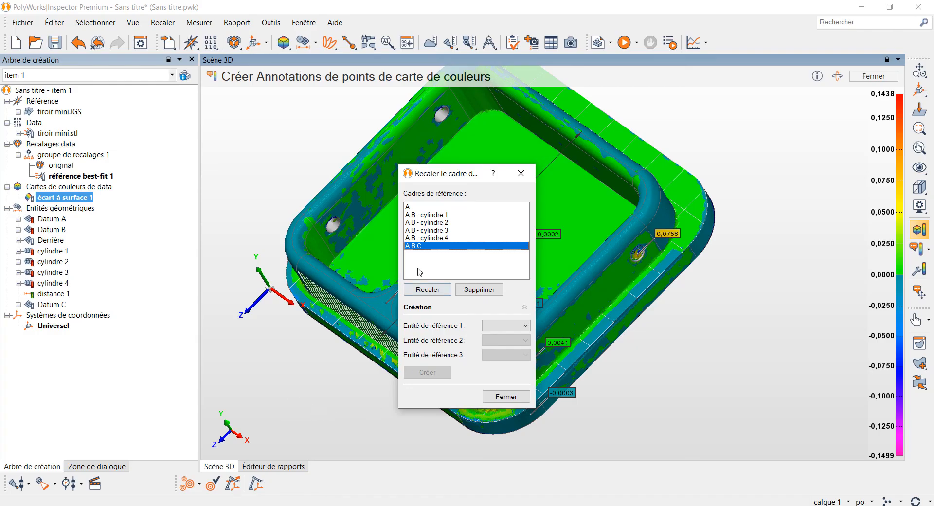
{"action": "left_click", "coordinate": [434, 294]}
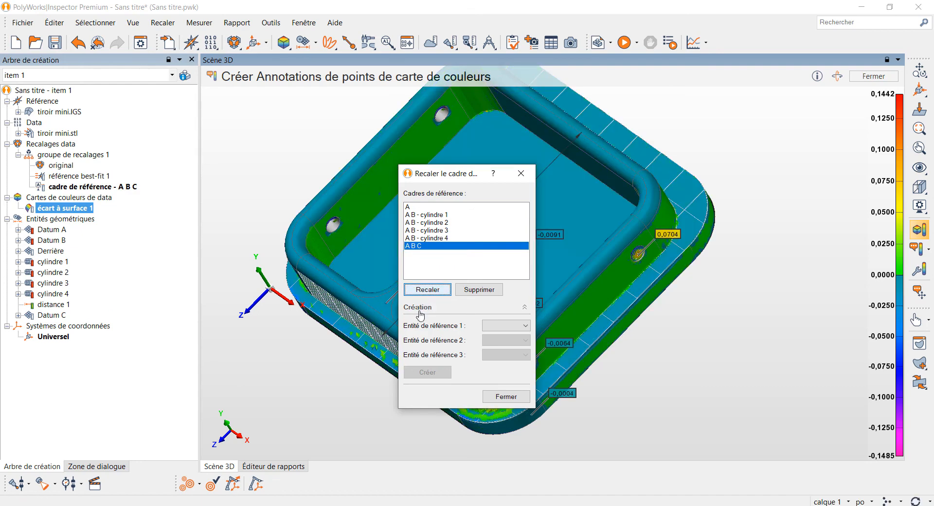
{"action": "left_click", "coordinate": [492, 401]}
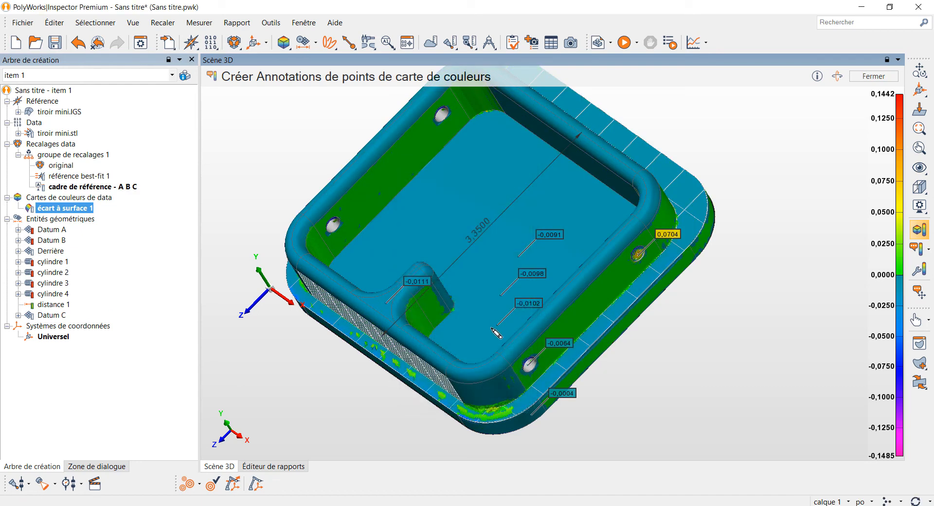
Examine the realigned colour map and its annotations from several angles, with Datum C selected
{"action": "key", "text": "space"}
{"action": "left_click_drag", "start_coordinate": [671, 338], "coordinate": [635, 349]}
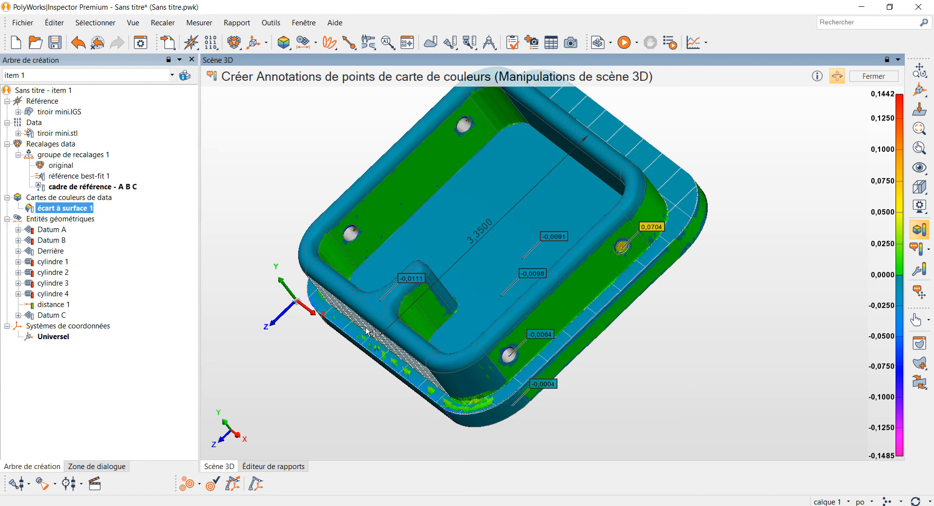
{"action": "left_click", "coordinate": [51, 315]}
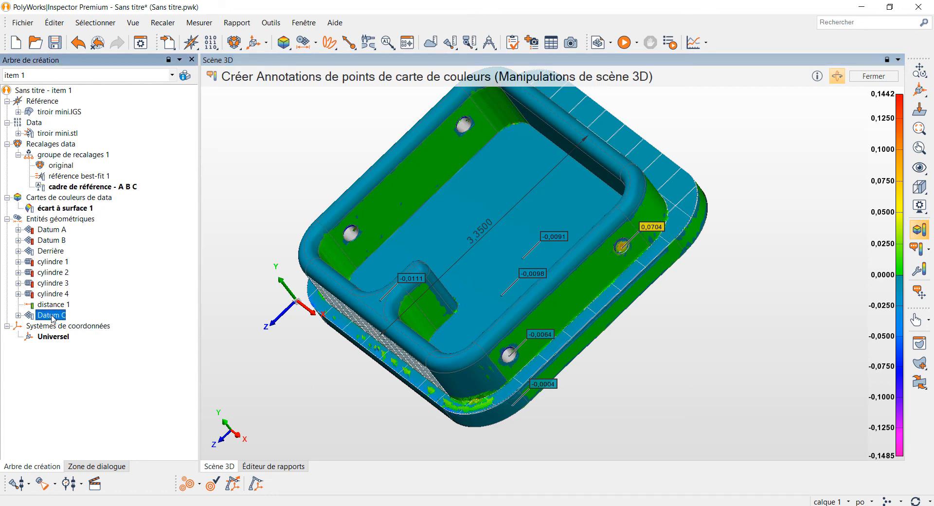
{"action": "left_click_drag", "start_coordinate": [280, 359], "coordinate": [340, 355]}
{"action": "scroll", "coordinate": [348, 336], "scroll_direction": "up", "scroll_amount": 3}
{"action": "scroll", "coordinate": [349, 335], "scroll_direction": "down", "scroll_amount": 4}
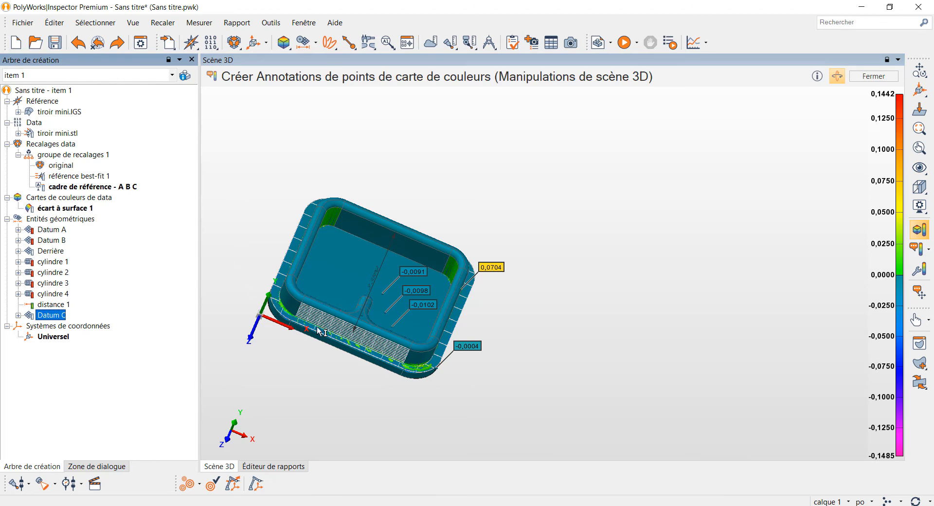
{"action": "key", "text": "ctrl+y"}
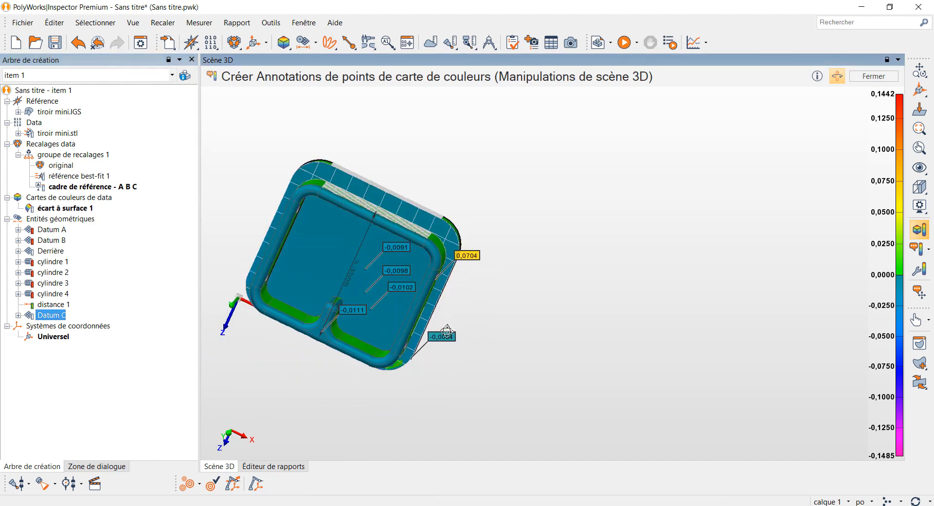
{"action": "mouse_move", "coordinate": [474, 290]}
{"action": "left_mouse_down"}
{"action": "mouse_move", "coordinate": [397, 281]}
{"action": "mouse_move", "coordinate": [463, 296]}
{"action": "mouse_move", "coordinate": [488, 289]}
{"action": "left_mouse_up"}
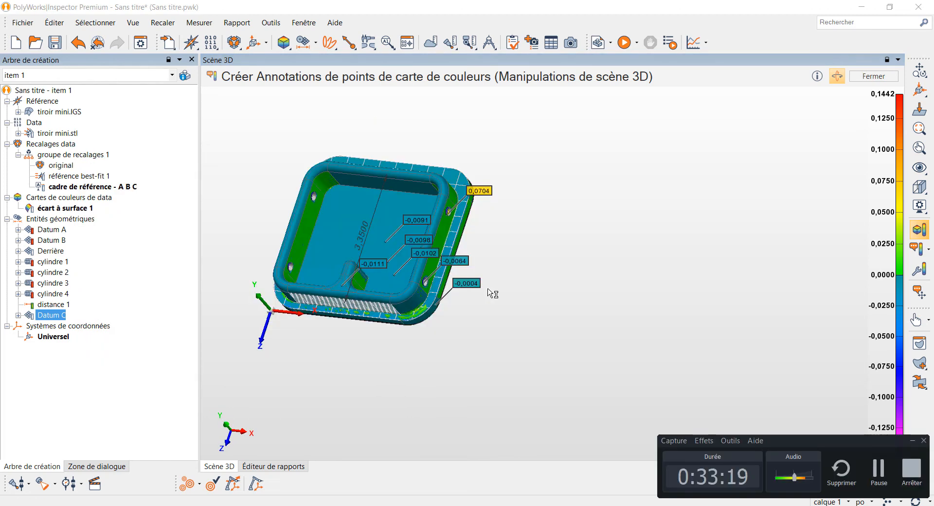
Check the hole dimensions and position tolerance on the Word drawing, and return to PolyWorks
{"action": "key", "text": "alt+Tab"}
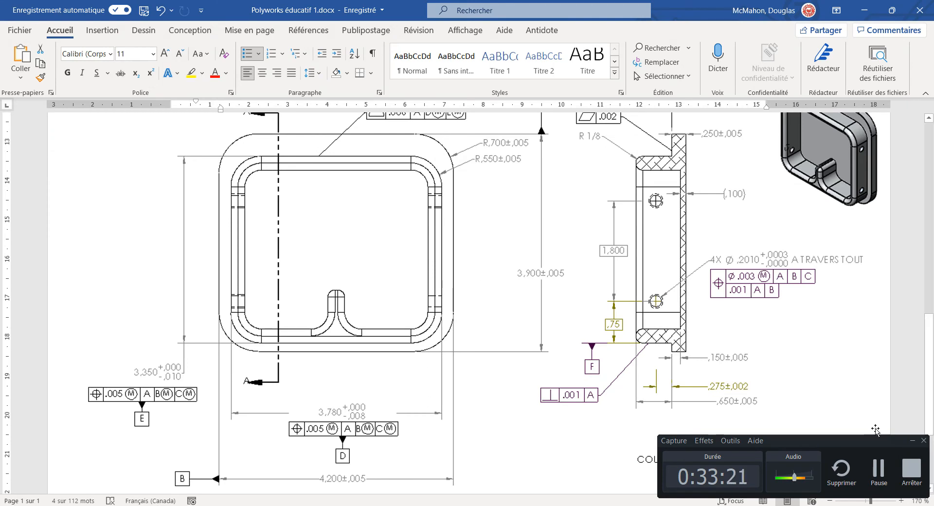
{"action": "left_click", "coordinate": [912, 444]}
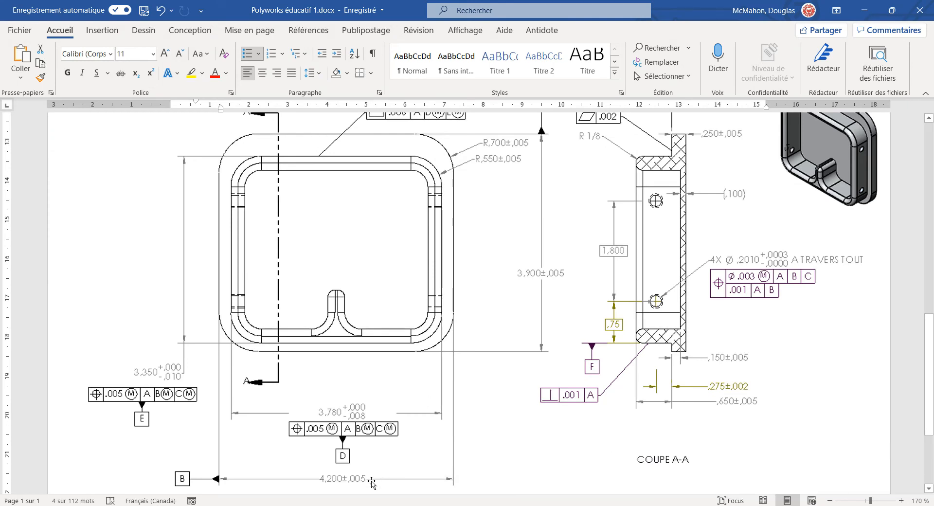
{"action": "key", "text": "alt+Tab"}
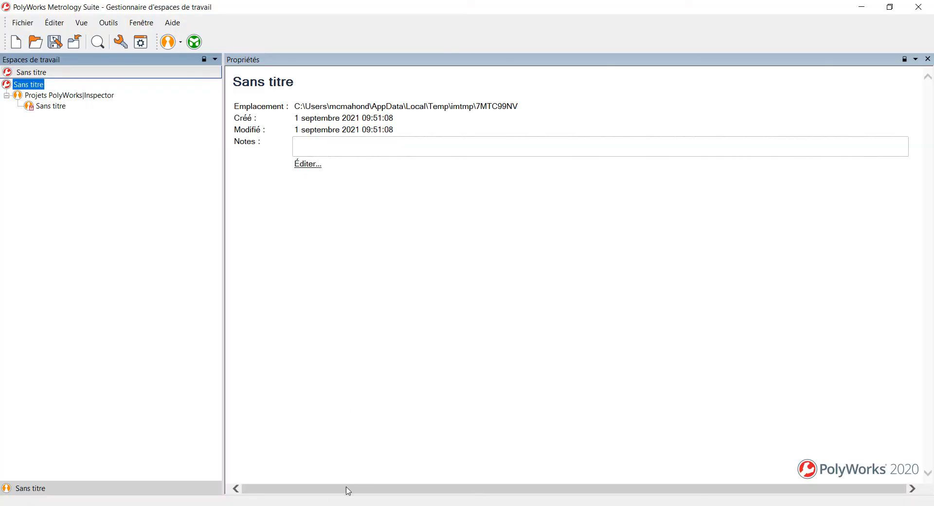
{"action": "key", "text": "alt+Tab"}
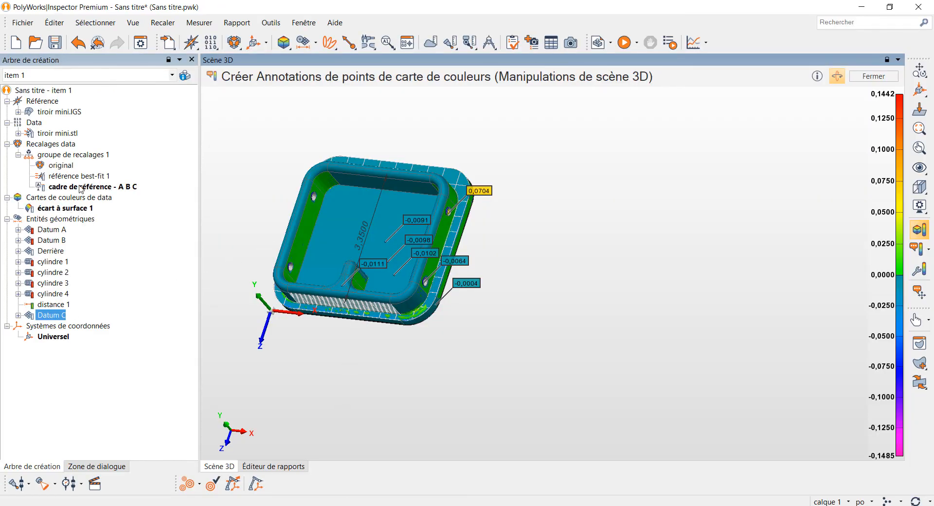
Make the référence best-fit 1 alignment active again and examine the updated colour map
{"action": "left_click_drag", "start_coordinate": [450, 291], "coordinate": [409, 229]}
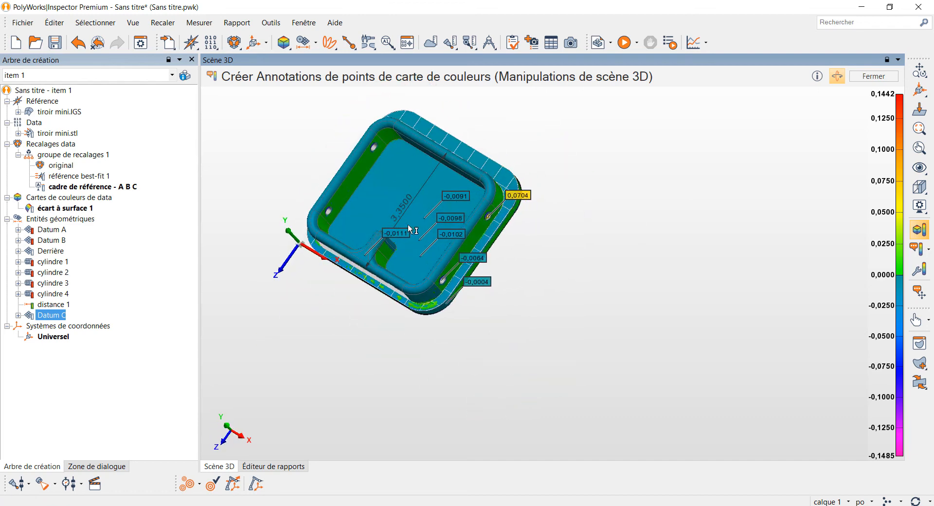
{"action": "right_click", "coordinate": [90, 177]}
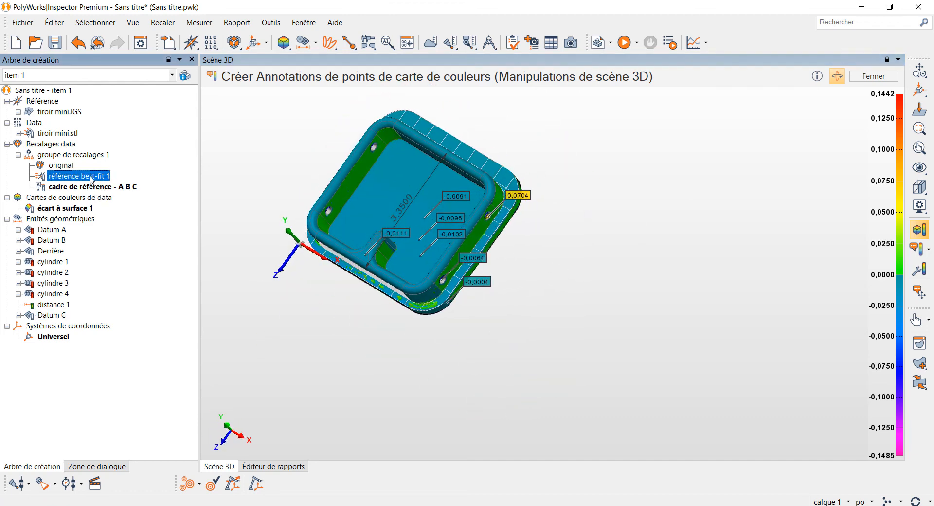
{"action": "left_click", "coordinate": [114, 185]}
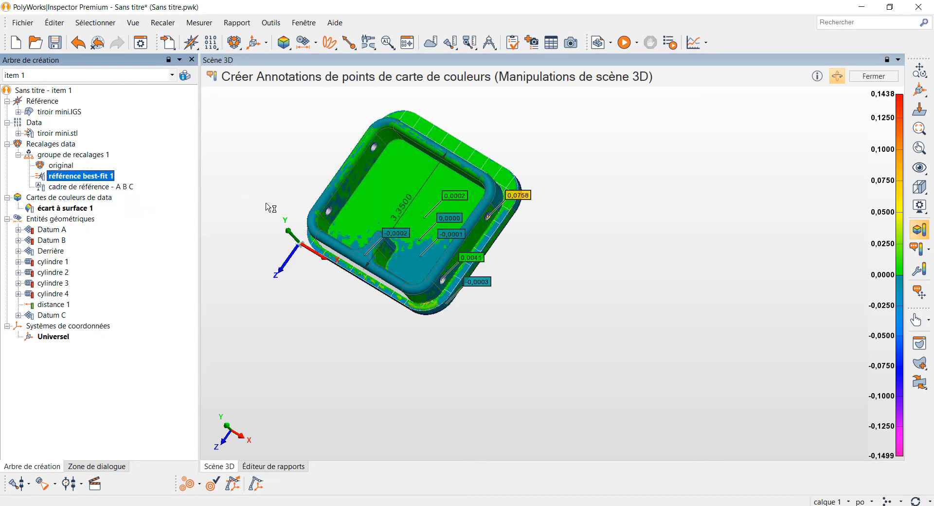
{"action": "left_click_drag", "start_coordinate": [273, 207], "coordinate": [287, 166]}
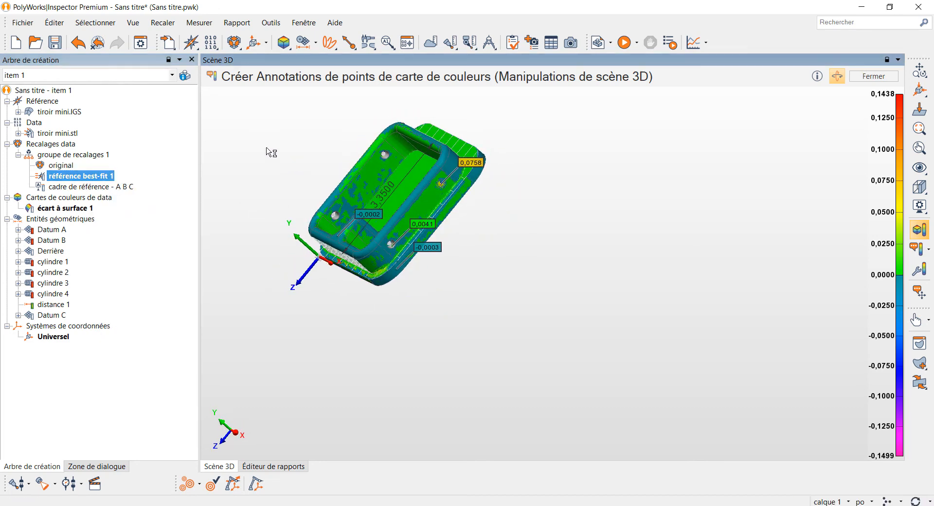
{"action": "scroll", "coordinate": [263, 141], "scroll_direction": "up", "scroll_amount": 2}
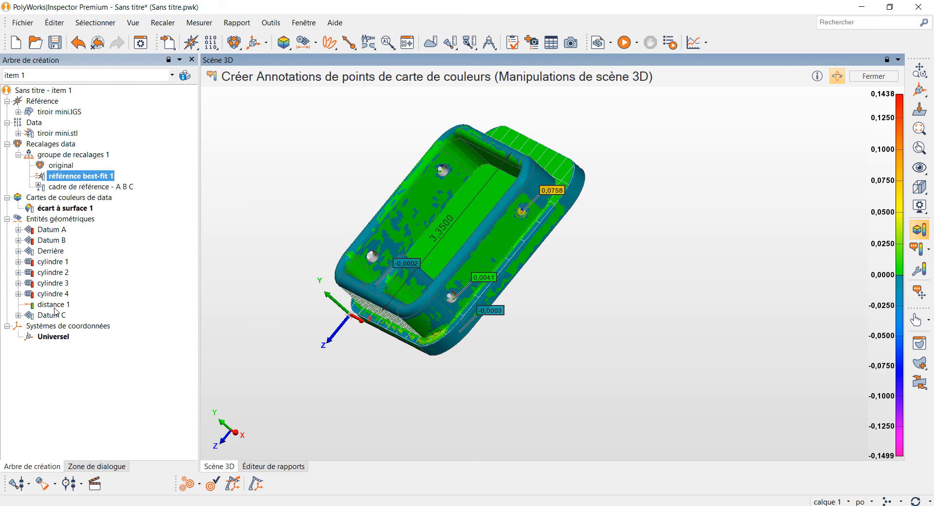
Open the geometric controls of cylindre 1 and read the warning on its position tolerance
{"action": "left_click", "coordinate": [52, 261]}
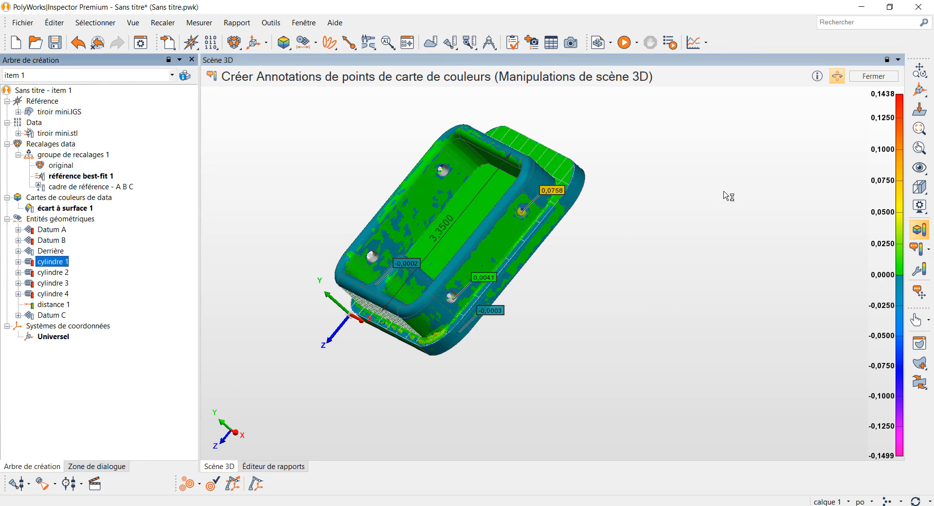
{"action": "left_click", "coordinate": [407, 43]}
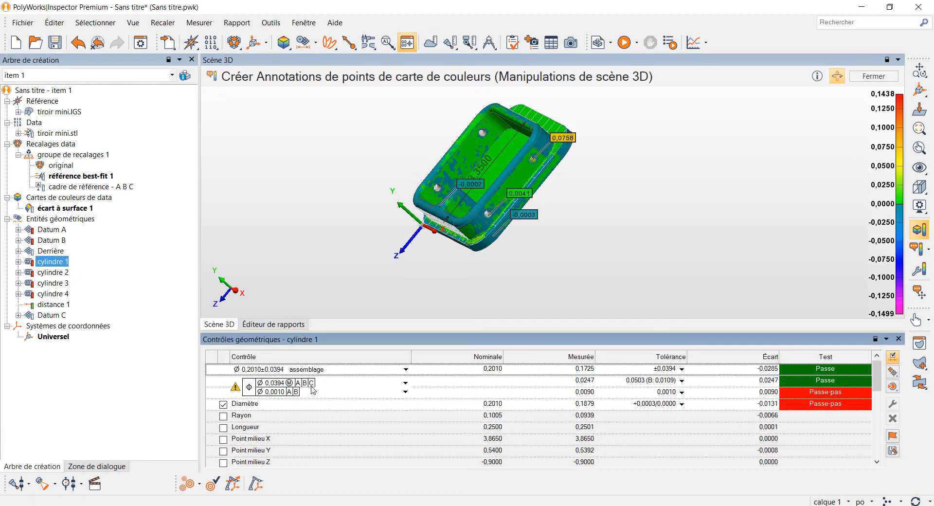
{"action": "mouse_move", "coordinate": [313, 388]}
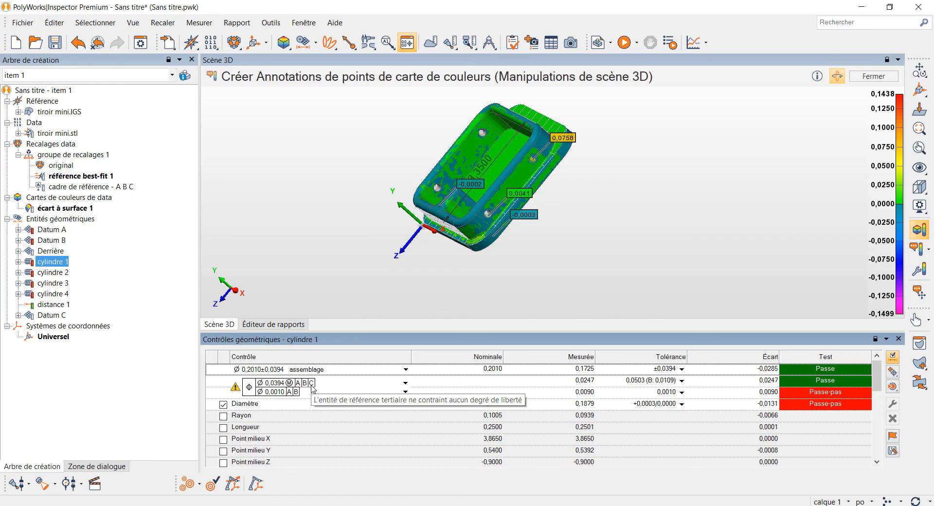
Switch to the Word drawing, compare datums A, B and C with the hole position tolerance, and return to PolyWorks
{"action": "key", "text": "alt+Tab"}
{"action": "key", "text": "alt+Tab"}
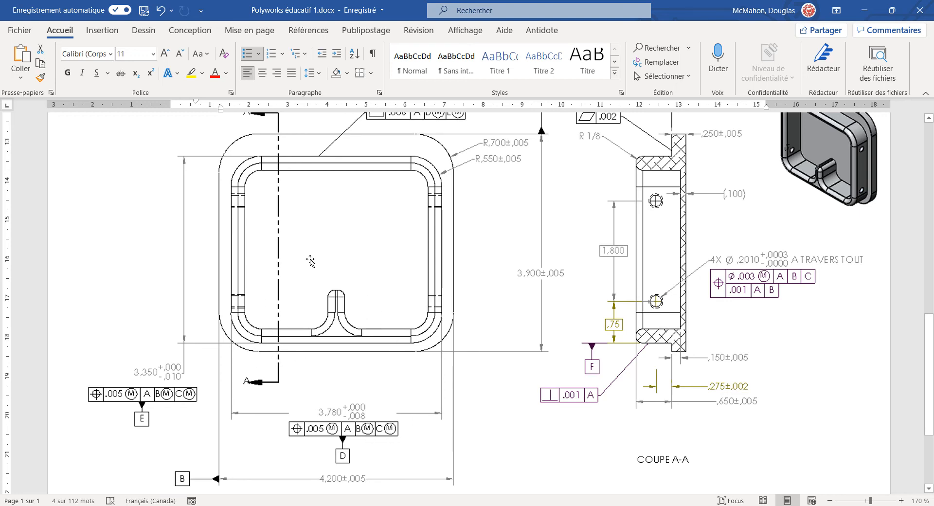
{"action": "scroll", "coordinate": [310, 261], "scroll_direction": "down", "scroll_amount": 1}
{"action": "scroll", "coordinate": [312, 256], "scroll_direction": "up", "scroll_amount": 2}
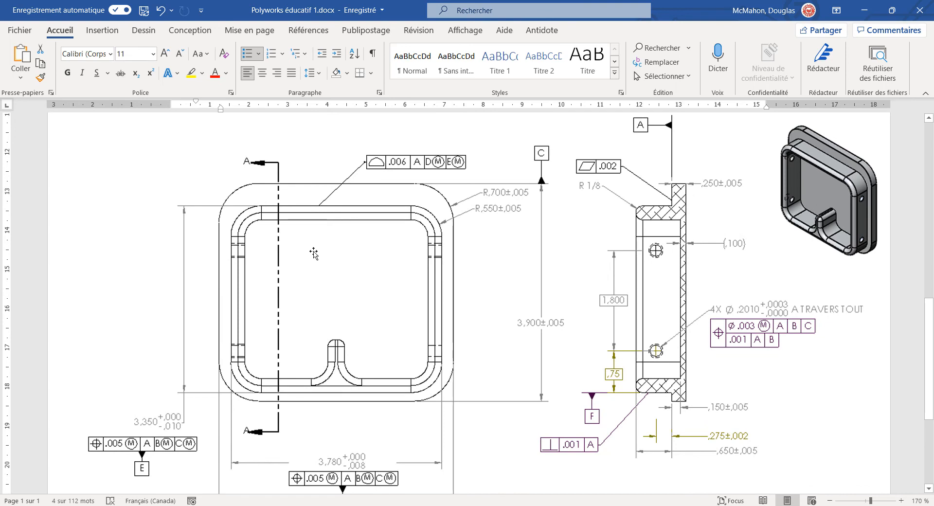
{"action": "scroll", "coordinate": [339, 253], "scroll_direction": "down", "scroll_amount": 1}
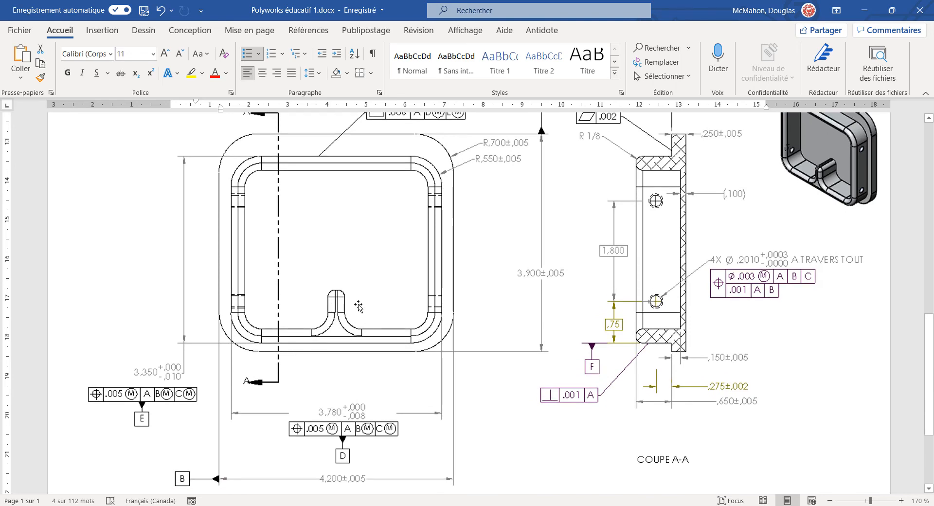
{"action": "key", "text": "alt+Tab"}
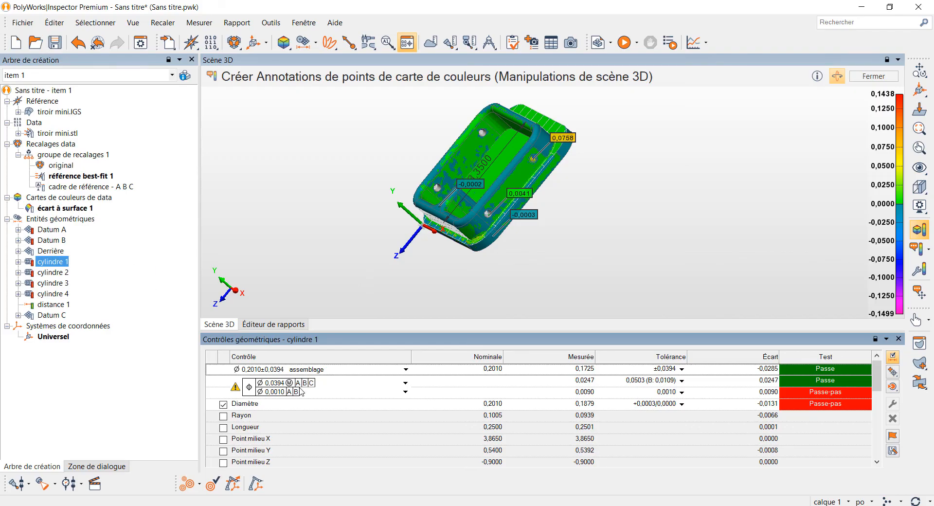
Recheck the position control of cylindre 1 against the part and exit colour map annotation creation
{"action": "mouse_move", "coordinate": [239, 390]}
{"action": "left_click_drag", "start_coordinate": [267, 266], "coordinate": [306, 261]}
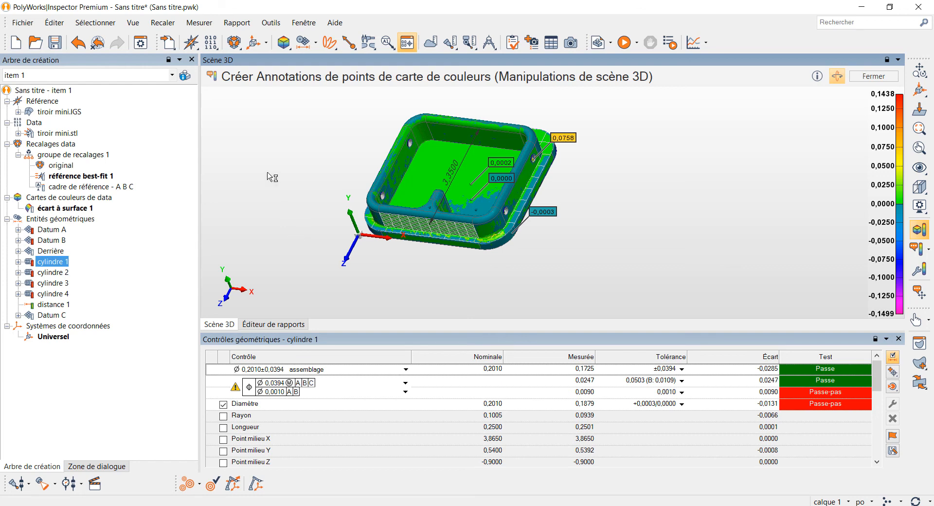
{"action": "key", "text": "Escape"}
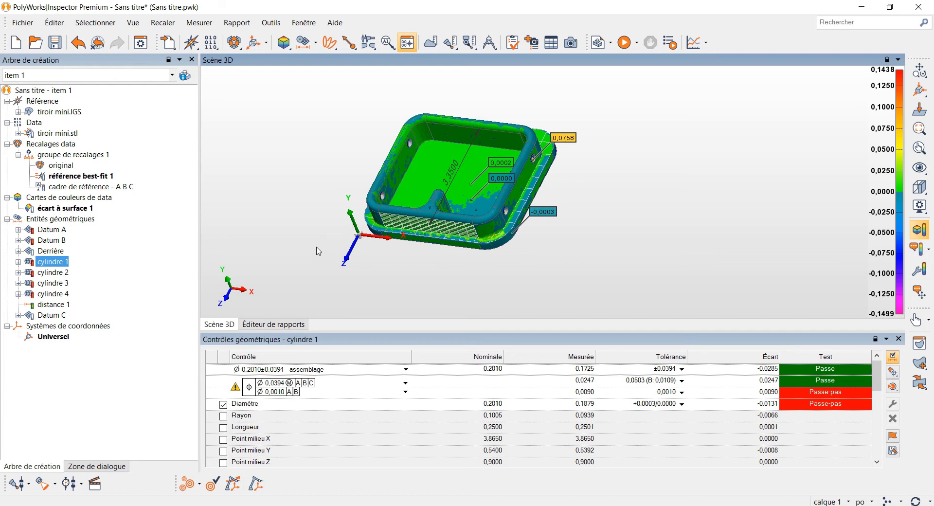
Review the colour map and report items of the instruction list in Word, leave the stray comment, and return to the drawing
{"action": "key", "text": "alt+Tab"}
{"action": "key", "text": "alt+Tab"}
{"action": "key", "text": "alt+Tab"}
{"action": "key", "text": "alt+Tab"}
{"action": "scroll", "coordinate": [397, 269], "scroll_direction": "up", "scroll_amount": 5}
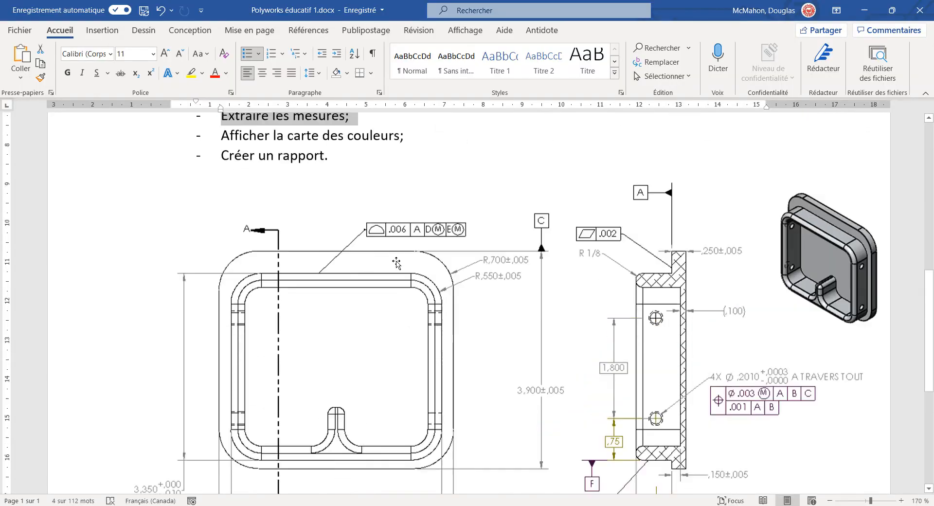
{"action": "triple_click", "coordinate": [390, 267]}
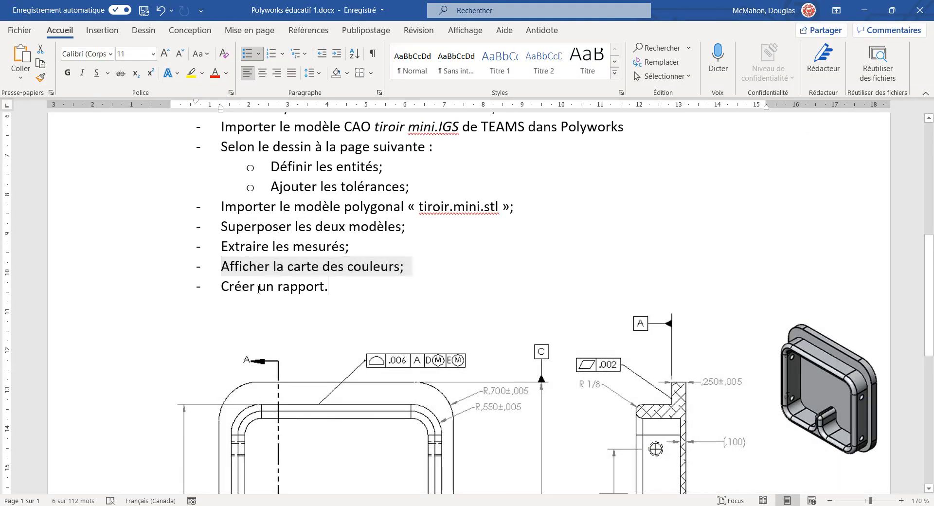
{"action": "triple_click", "coordinate": [335, 286]}
{"action": "left_click", "coordinate": [419, 258]}
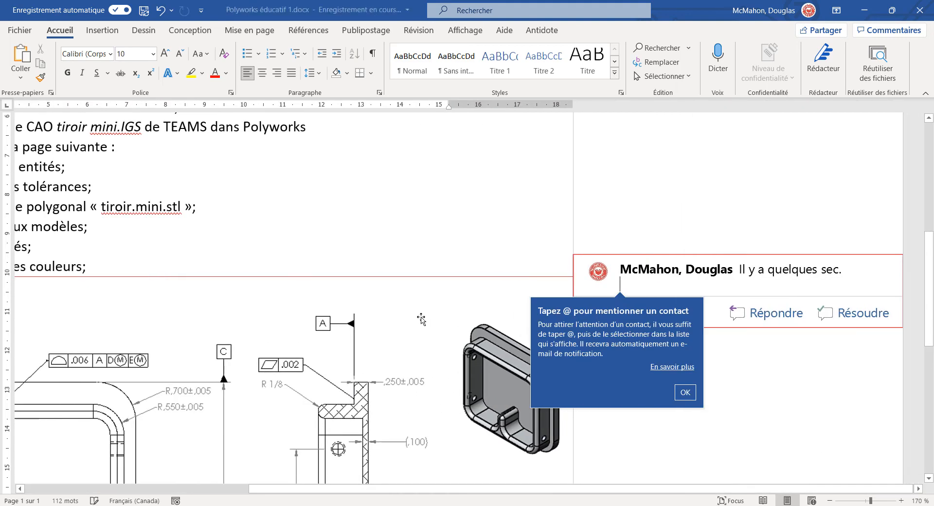
{"action": "left_click", "coordinate": [505, 235]}
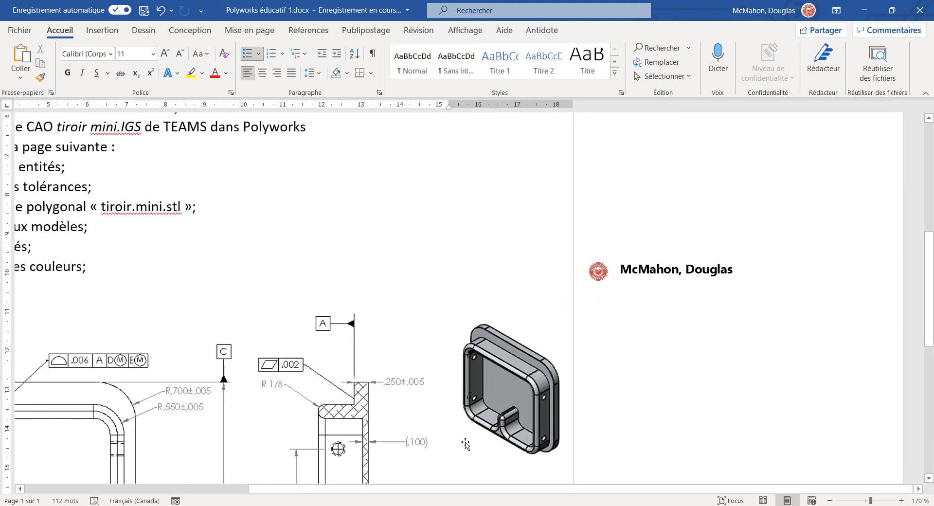
{"action": "left_click_drag", "start_coordinate": [471, 488], "coordinate": [265, 488]}
{"action": "scroll", "coordinate": [344, 327], "scroll_direction": "down", "scroll_amount": 2}
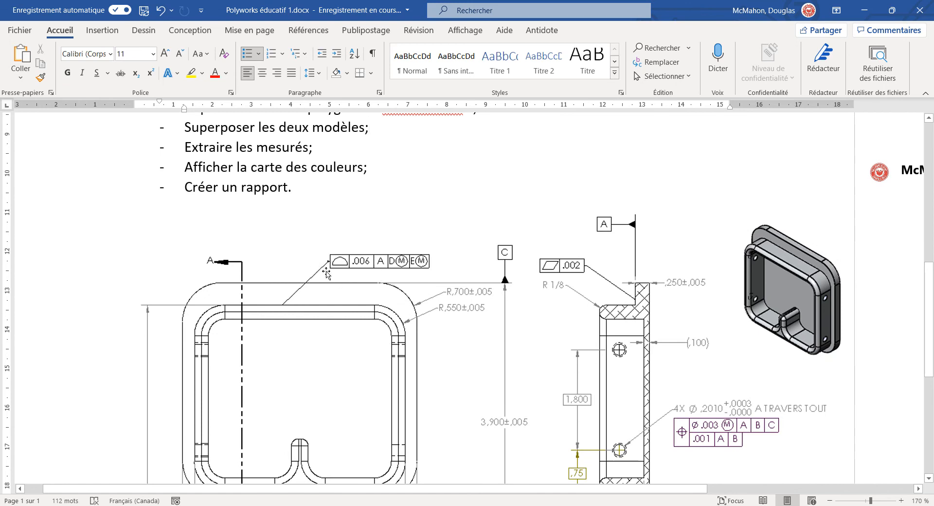
{"action": "scroll", "coordinate": [325, 276], "scroll_direction": "down", "scroll_amount": 2}
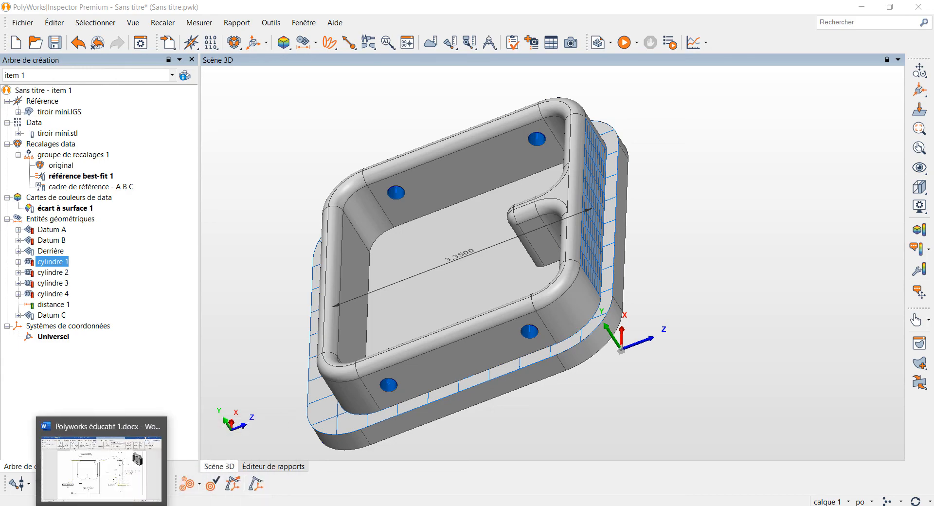
Examine the datum references of the hole position tolerance and the profile tolerance on the updated Word drawing
{"action": "left_click", "coordinate": [101, 501]}
{"action": "scroll", "coordinate": [445, 361], "scroll_direction": "up", "scroll_amount": 2}
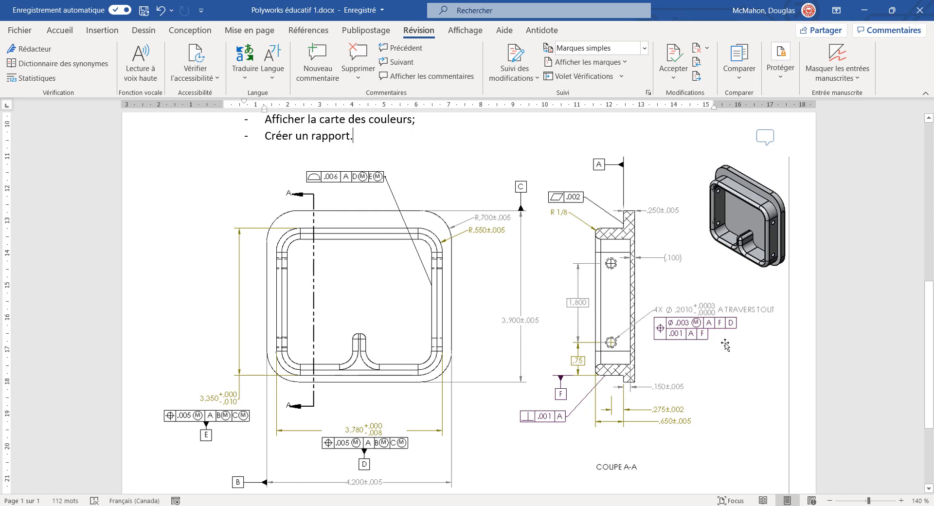
{"action": "scroll", "coordinate": [684, 325], "scroll_direction": "up", "scroll_amount": 1}
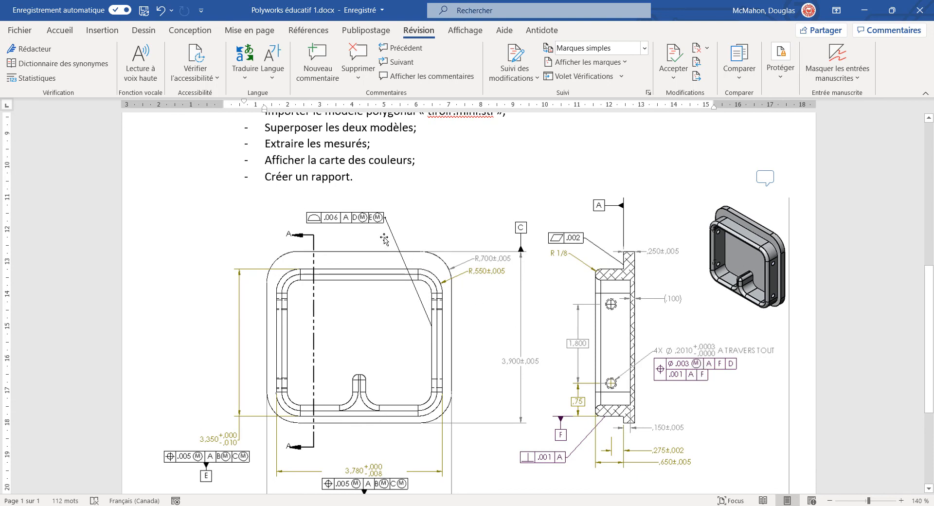
{"action": "scroll", "coordinate": [386, 241], "scroll_direction": "down", "scroll_amount": 1}
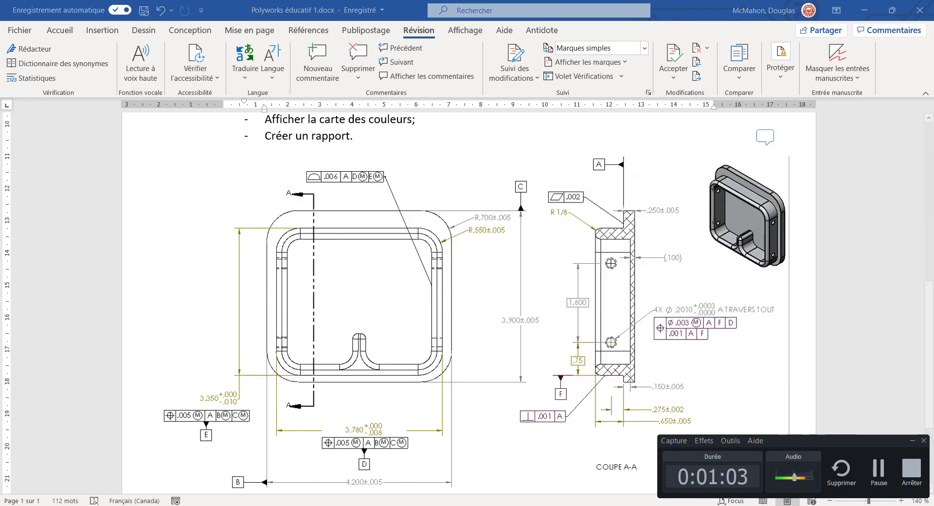
{"action": "left_click", "coordinate": [913, 441]}
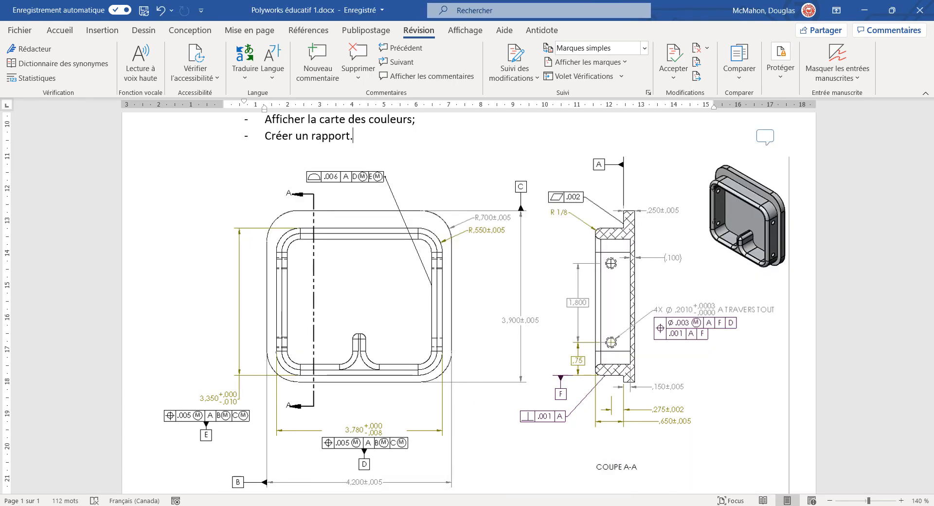
Return to PolyWorks and set up the creation of a surface entity from reference elements (À partir d'éléments référence)
{"action": "left_click", "coordinate": [332, 505]}
{"action": "left_click_drag", "start_coordinate": [366, 281], "coordinate": [401, 279]}
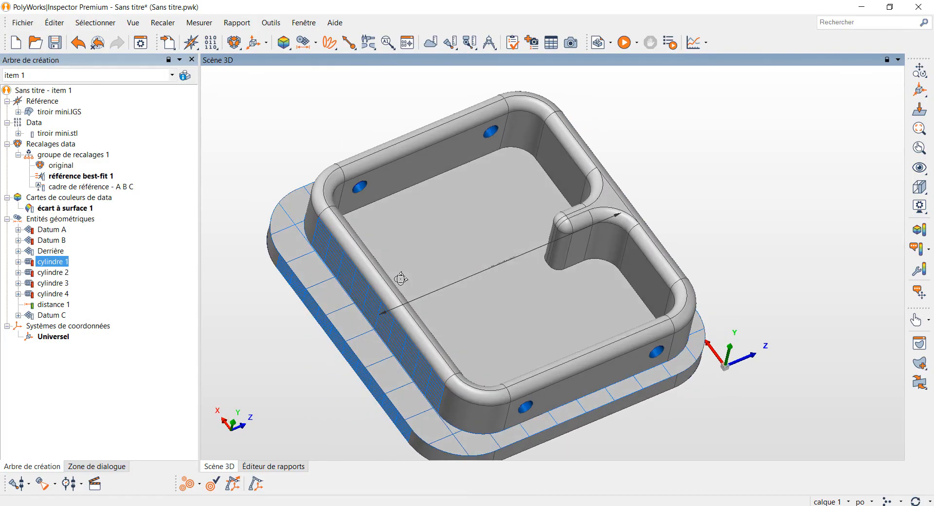
{"action": "left_click", "coordinate": [316, 42]}
{"action": "left_click", "coordinate": [305, 67]}
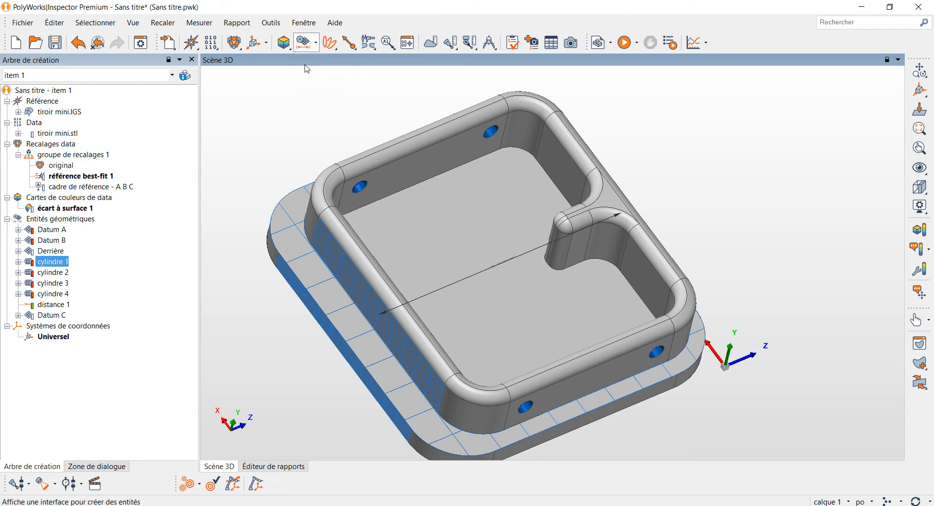
{"action": "left_click", "coordinate": [21, 94]}
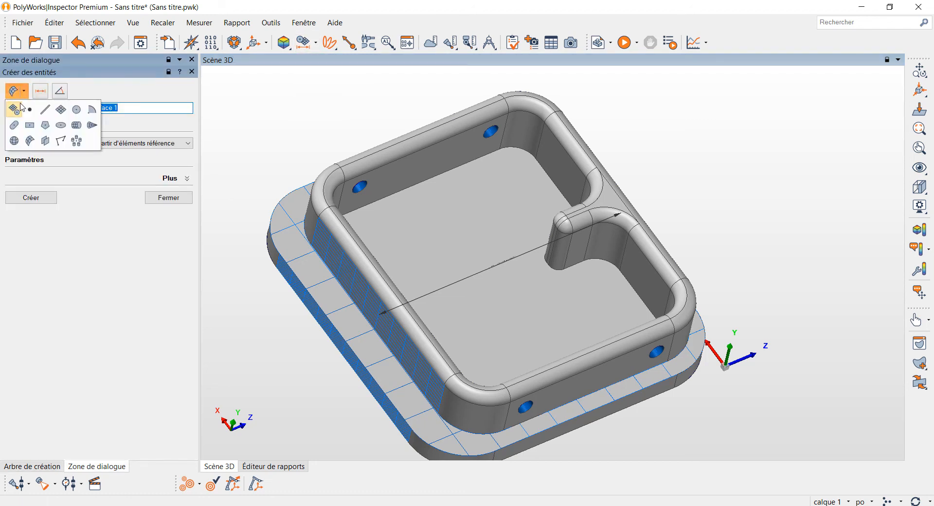
{"action": "left_click", "coordinate": [22, 108]}
{"action": "left_click", "coordinate": [22, 91]}
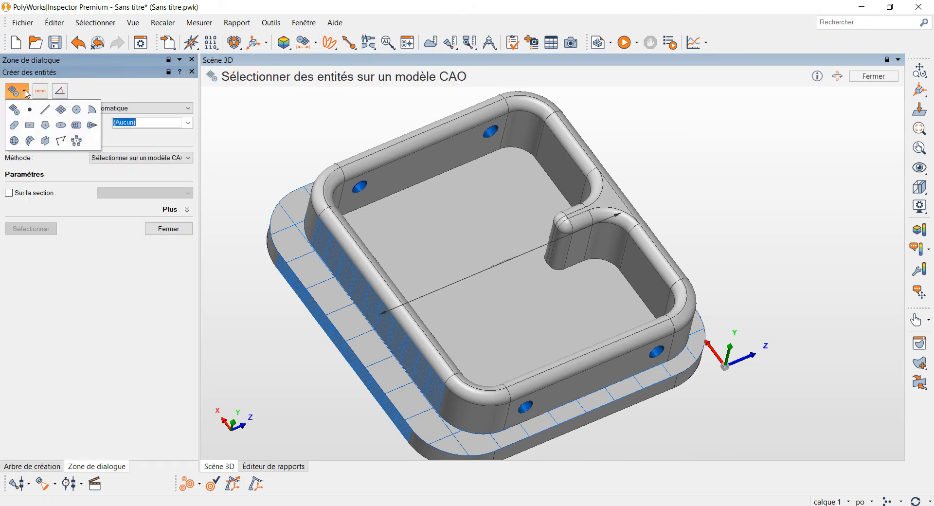
{"action": "left_click", "coordinate": [30, 141]}
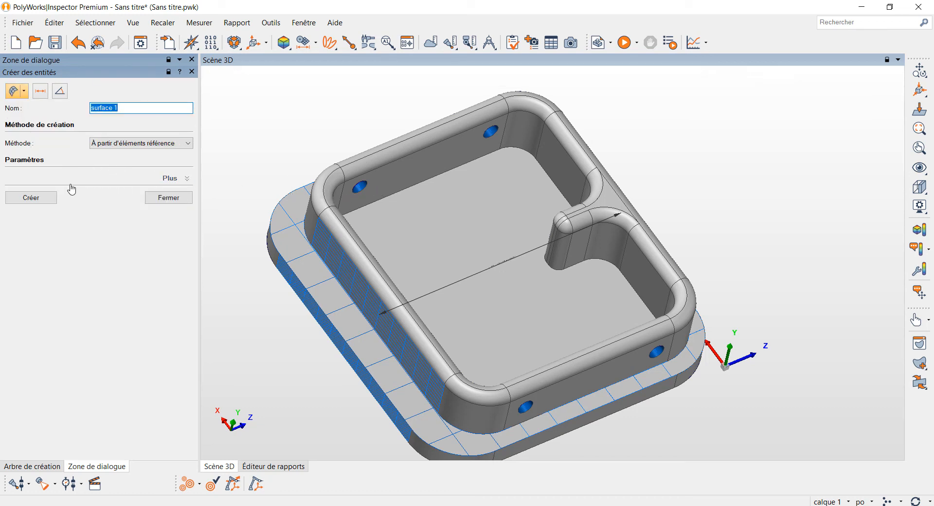
{"action": "left_click", "coordinate": [31, 197]}
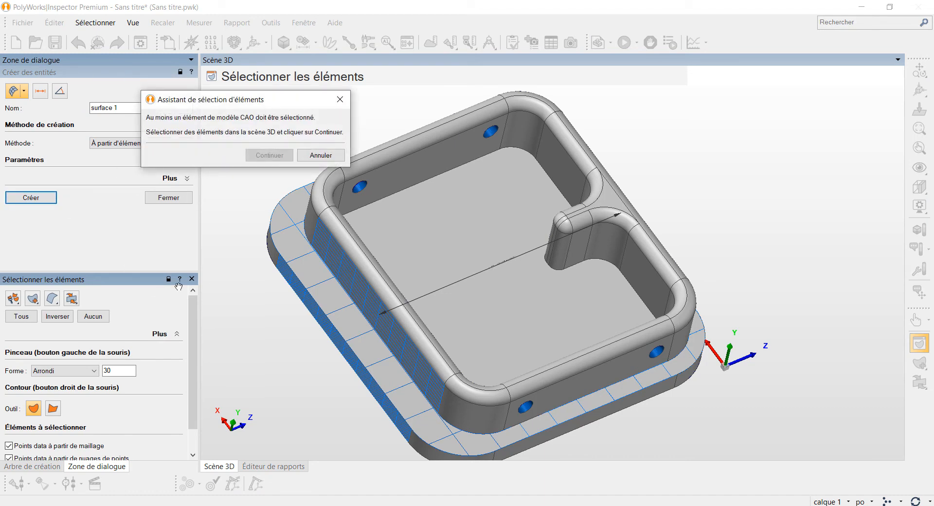
{"action": "left_click", "coordinate": [321, 154]}
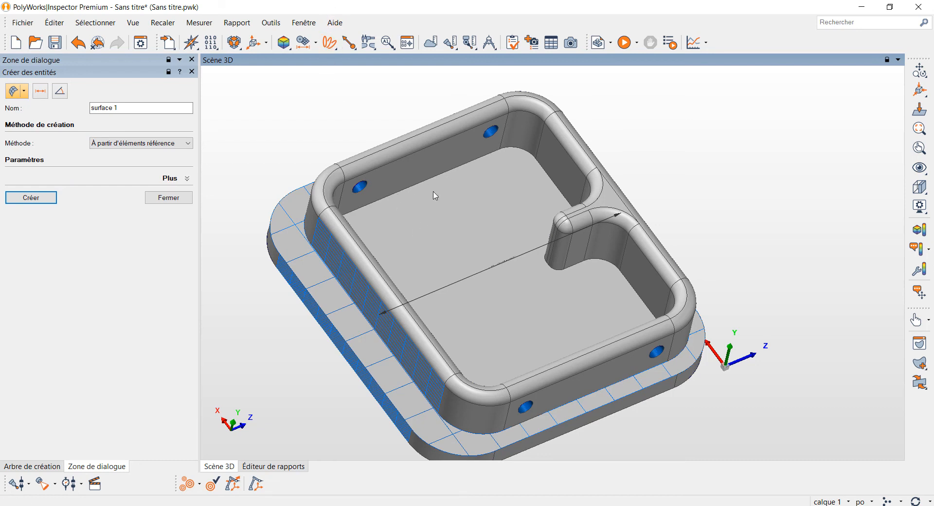
Start element selection, trying several brush sizes and the Carré shape before restoring the Arrondi brush at size 41
{"action": "key", "text": "space"}
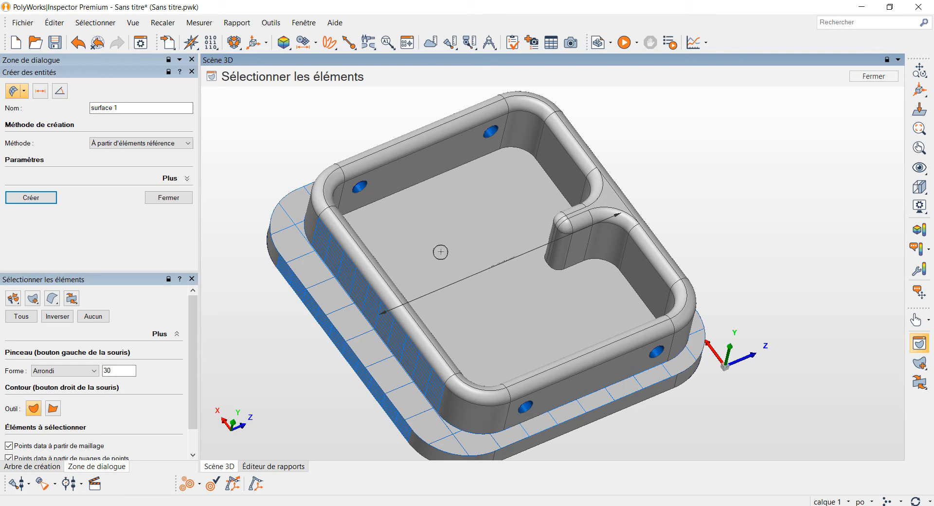
{"action": "scroll", "coordinate": [452, 218], "scroll_direction": "up", "scroll_amount": 12, "text": "ctrl"}
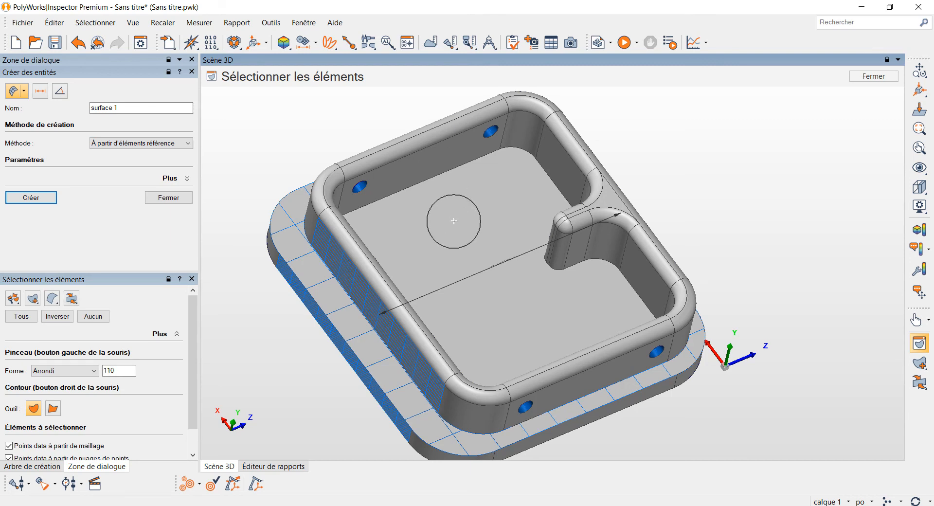
{"action": "scroll", "coordinate": [453, 221], "scroll_direction": "down", "scroll_amount": 10, "text": "ctrl"}
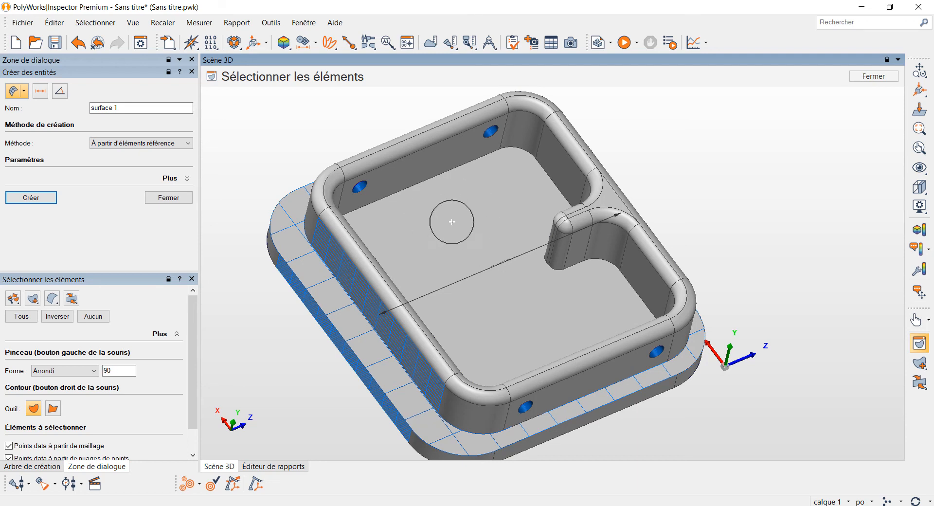
{"action": "left_click", "coordinate": [96, 375]}
{"action": "left_click", "coordinate": [90, 392]}
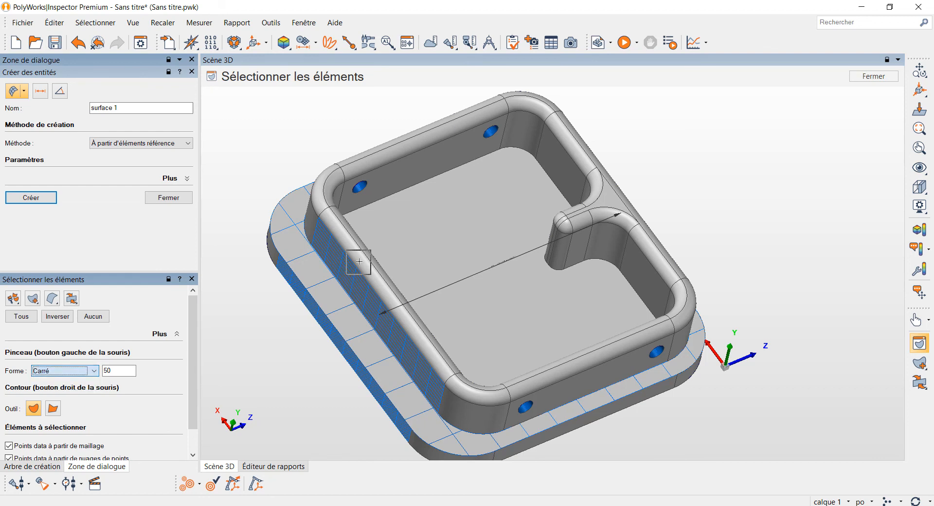
{"action": "scroll", "coordinate": [433, 229], "scroll_direction": "up", "scroll_amount": 3, "text": "ctrl"}
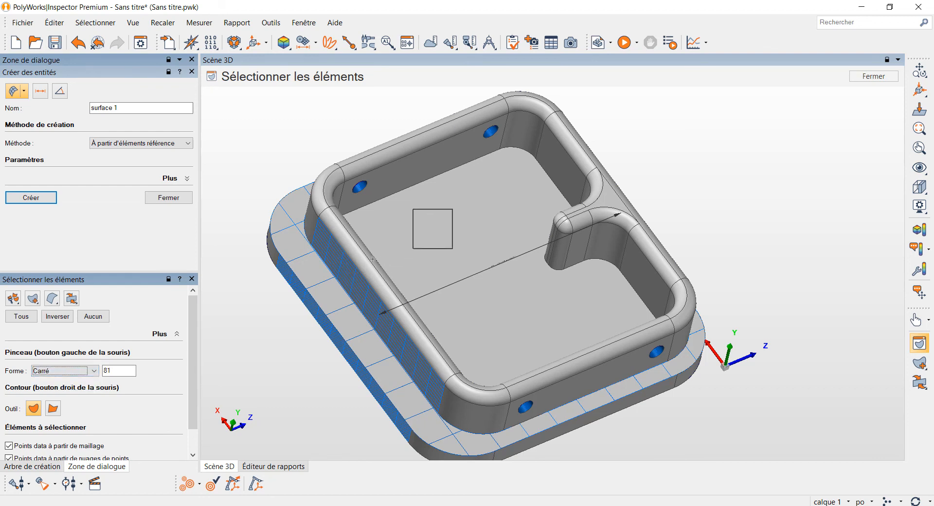
{"action": "left_click", "coordinate": [98, 371]}
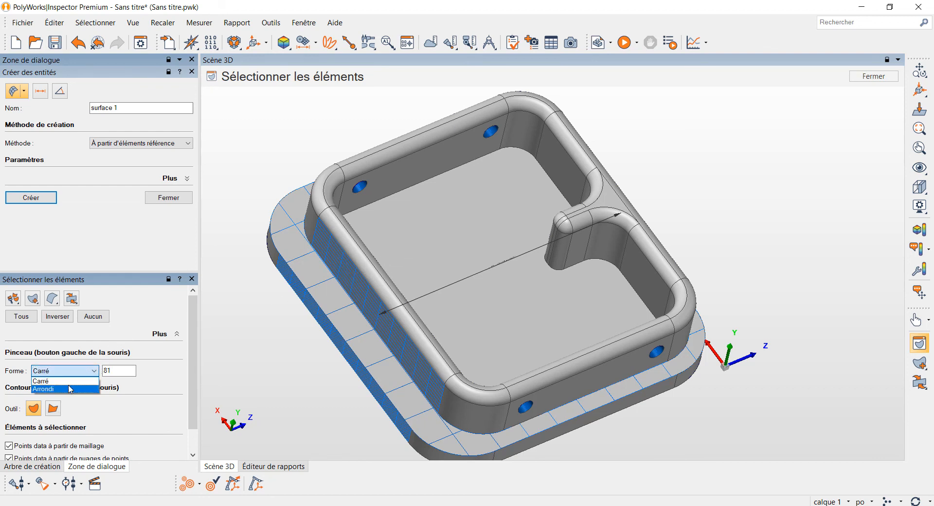
{"action": "left_click", "coordinate": [53, 381]}
{"action": "scroll", "coordinate": [450, 218], "scroll_direction": "down", "scroll_amount": 2, "text": "ctrl"}
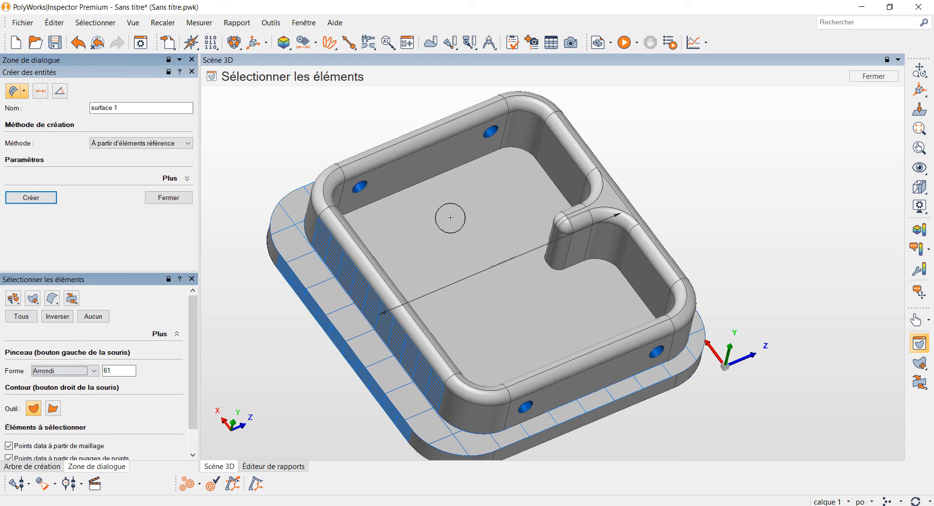
{"action": "scroll", "coordinate": [450, 217], "scroll_direction": "down", "scroll_amount": 2, "text": "ctrl"}
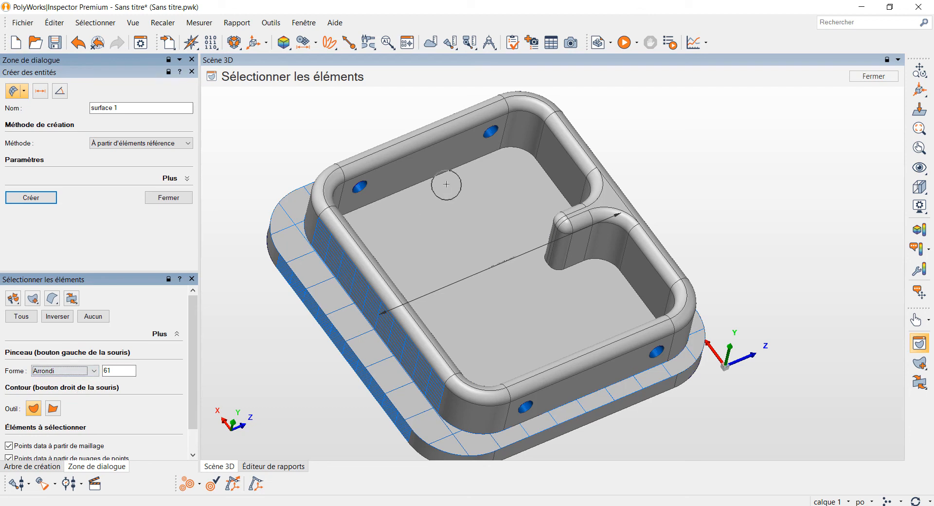
Select the first inner wall with two holes and the adjoining inner faces up to the end of the rib
{"action": "left_click", "coordinate": [430, 162]}
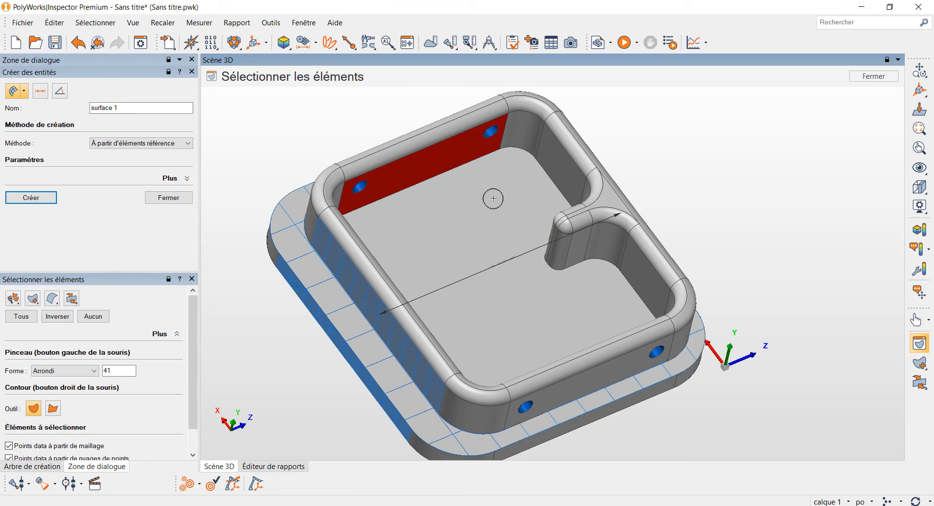
{"action": "key", "text": "Escape"}
{"action": "mouse_move", "coordinate": [496, 219]}
{"action": "left_mouse_down"}
{"action": "mouse_move", "coordinate": [494, 191]}
{"action": "mouse_move", "coordinate": [504, 193]}
{"action": "mouse_move", "coordinate": [514, 223]}
{"action": "left_mouse_up"}
{"action": "key", "text": "space"}
{"action": "mouse_move", "coordinate": [495, 146]}
{"action": "left_mouse_down"}
{"action": "mouse_move", "coordinate": [575, 188]}
{"action": "mouse_move", "coordinate": [595, 234]}
{"action": "mouse_move", "coordinate": [586, 246]}
{"action": "mouse_move", "coordinate": [581, 228]}
{"action": "mouse_move", "coordinate": [598, 235]}
{"action": "left_mouse_up"}
{"action": "key", "text": "Escape"}
{"action": "key", "text": "space"}
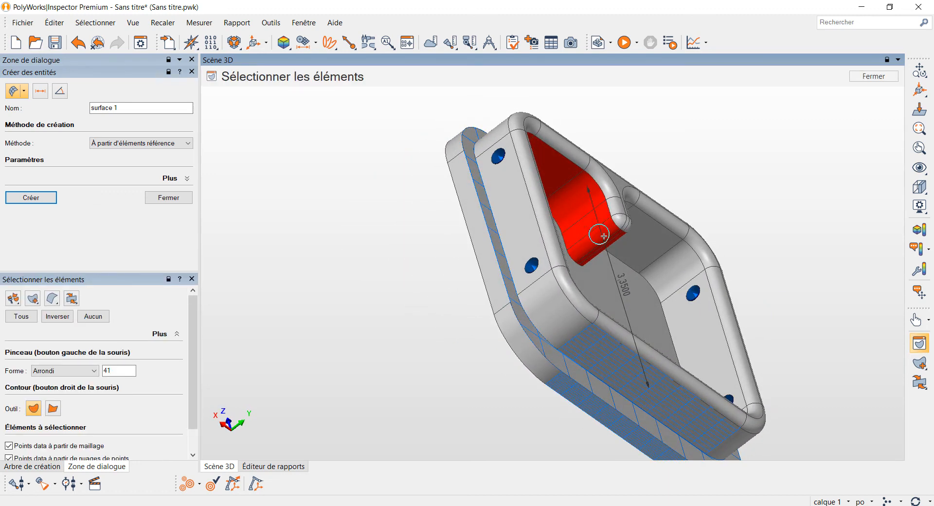
Extend the selection to the inner wall faces on the other side of the rib
{"action": "key", "text": "Escape"}
{"action": "mouse_move", "coordinate": [640, 265]}
{"action": "left_mouse_down"}
{"action": "mouse_move", "coordinate": [579, 235]}
{"action": "mouse_move", "coordinate": [601, 224]}
{"action": "mouse_move", "coordinate": [553, 238]}
{"action": "mouse_move", "coordinate": [611, 271]}
{"action": "mouse_move", "coordinate": [586, 246]}
{"action": "left_mouse_up"}
{"action": "key", "text": "space"}
{"action": "key", "text": "Escape"}
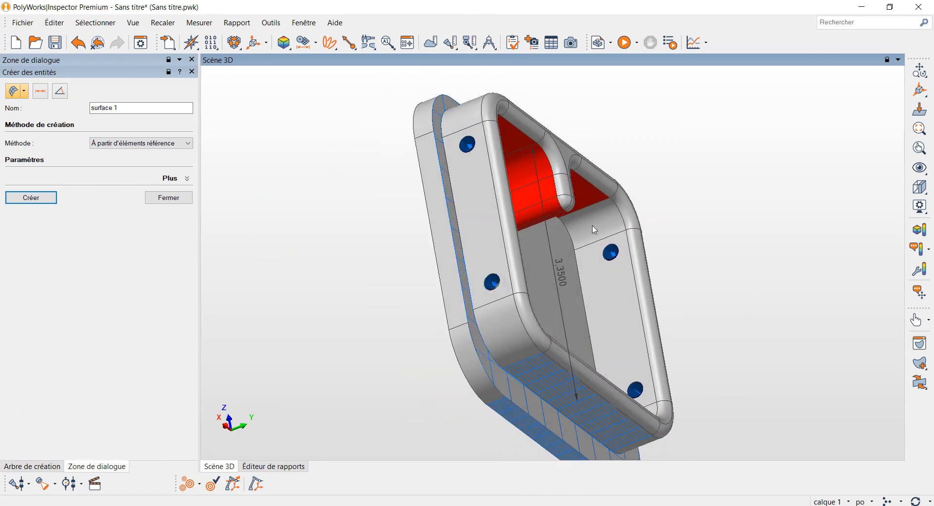
Try to select the next rounded corner and the opposite two-hole inner wall in one brush stroke, and undo that selection
{"action": "key", "text": "space"}
{"action": "left_click_drag", "start_coordinate": [593, 207], "coordinate": [621, 342]}
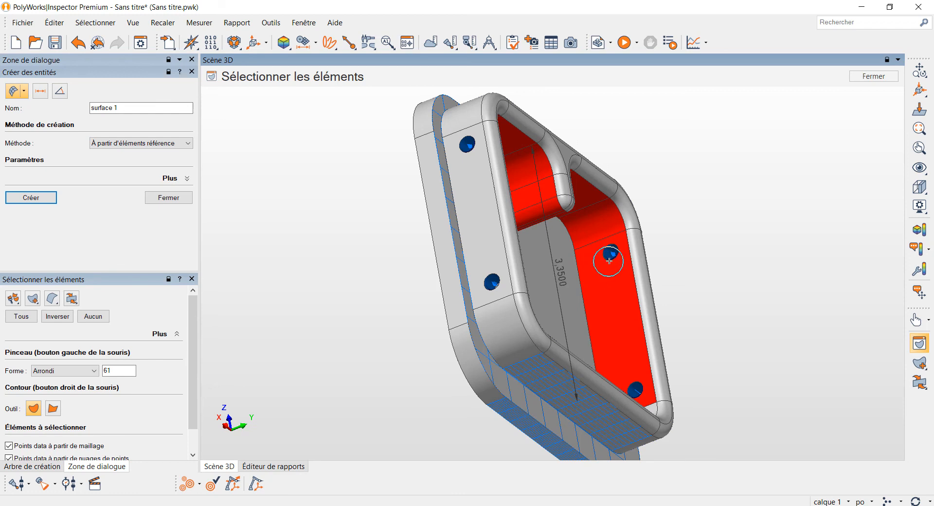
{"action": "key", "text": "Escape"}
{"action": "left_click_drag", "start_coordinate": [622, 280], "coordinate": [616, 278]}
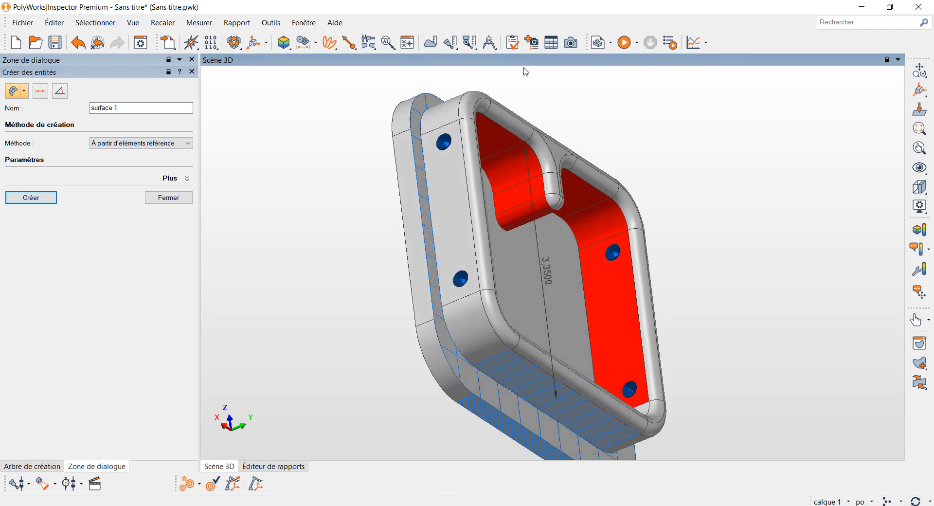
{"action": "key", "text": "ctrl+z"}
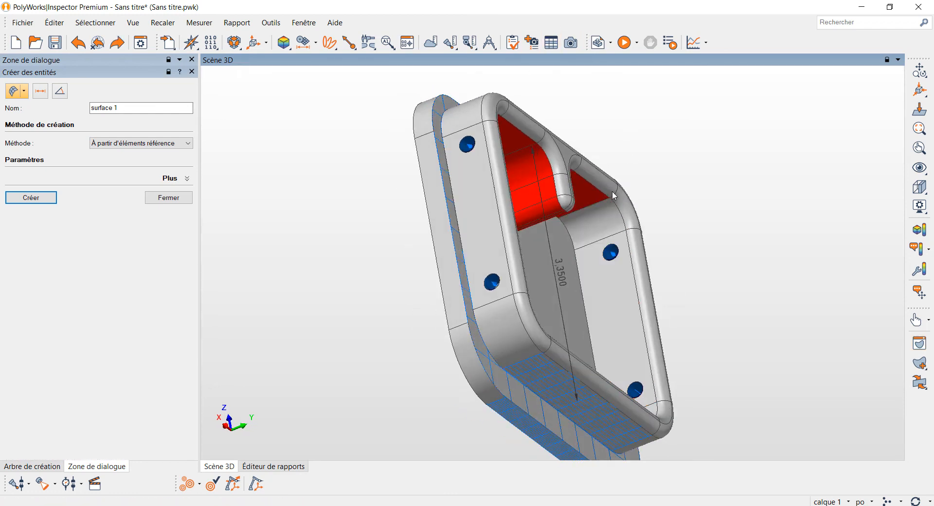
Select the rounded inner corner and the adjoining two-hole wall one face at a time with a brush of size 31
{"action": "key", "text": "space"}
{"action": "left_click", "coordinate": [592, 223]}
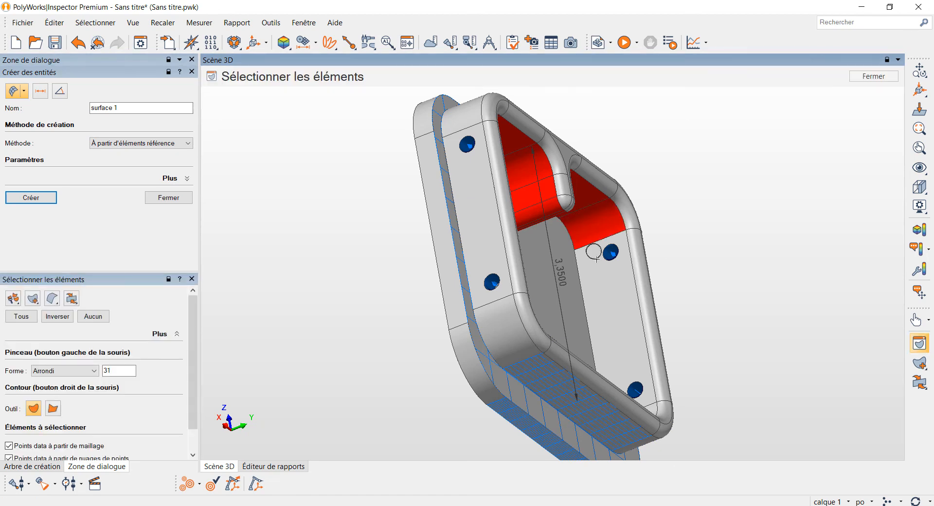
{"action": "left_click", "coordinate": [610, 292]}
Add the remaining inner walls and corners and the tray floor to the selection
{"action": "key", "text": "space"}
{"action": "left_click_drag", "start_coordinate": [623, 314], "coordinate": [574, 388]}
{"action": "mouse_move", "coordinate": [599, 360]}
{"action": "left_mouse_down"}
{"action": "mouse_move", "coordinate": [615, 334]}
{"action": "mouse_move", "coordinate": [614, 385]}
{"action": "mouse_move", "coordinate": [603, 394]}
{"action": "left_mouse_up"}
{"action": "key", "text": "space"}
{"action": "left_click", "coordinate": [519, 398]}
{"action": "key", "text": "space"}
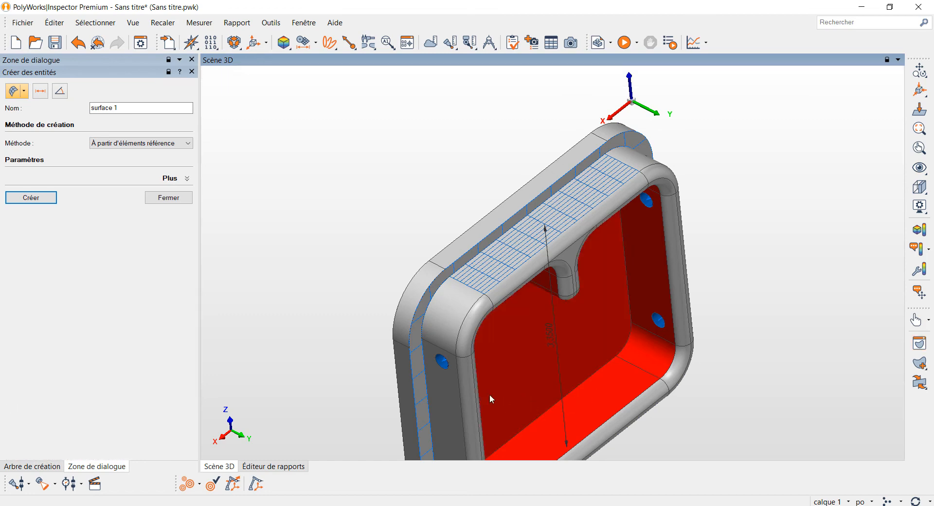
{"action": "left_click_drag", "start_coordinate": [484, 376], "coordinate": [494, 310]}
{"action": "key", "text": "space"}
{"action": "left_click", "coordinate": [528, 431]}
{"action": "key", "text": "space"}
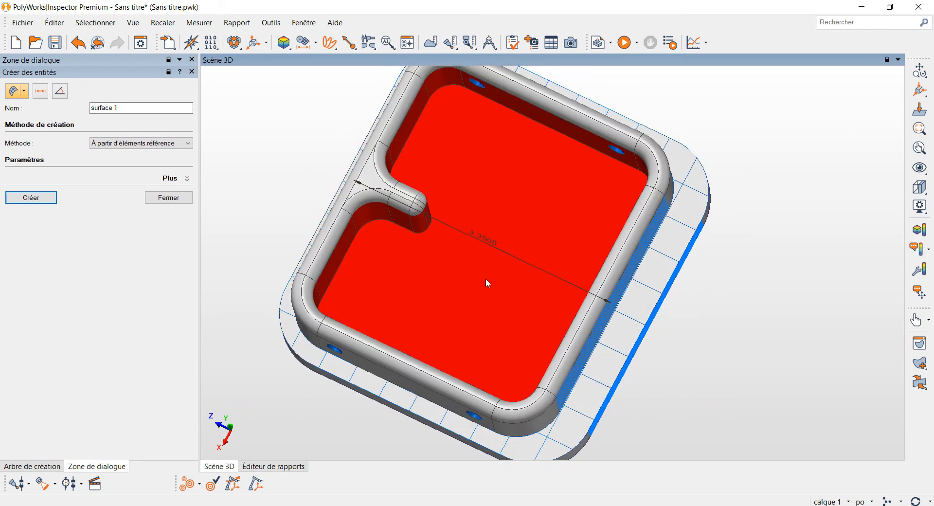
Switch element selection to deselecting, and remove the tray floor and the flat inner wall beside the rib
{"action": "key", "text": "space"}
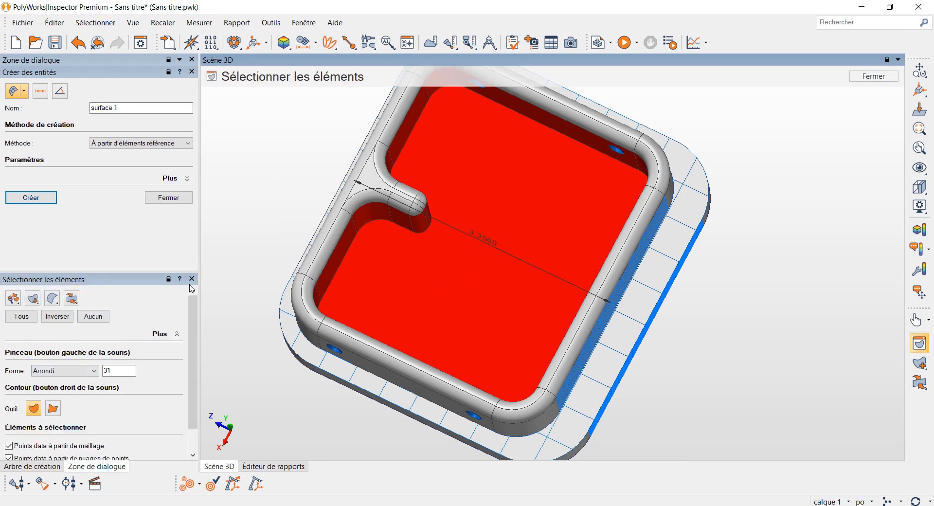
{"action": "key", "text": "space"}
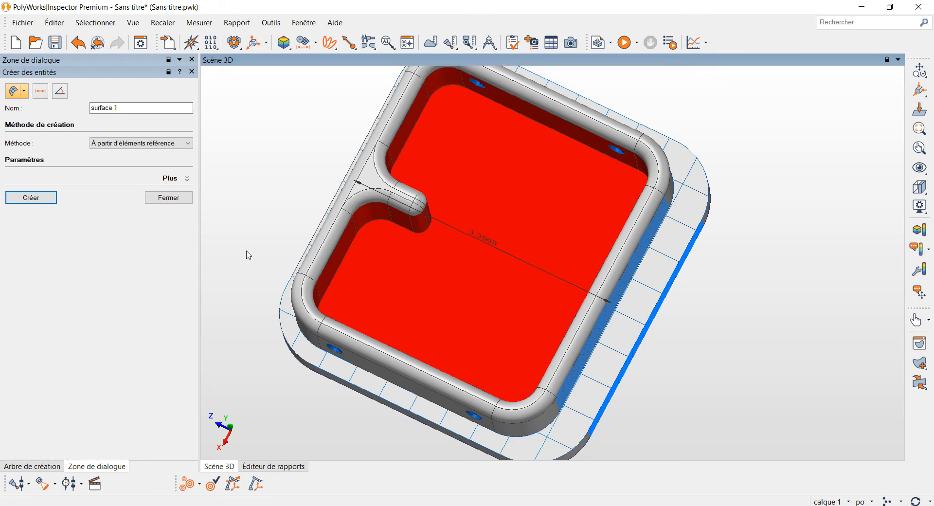
{"action": "key", "text": "space"}
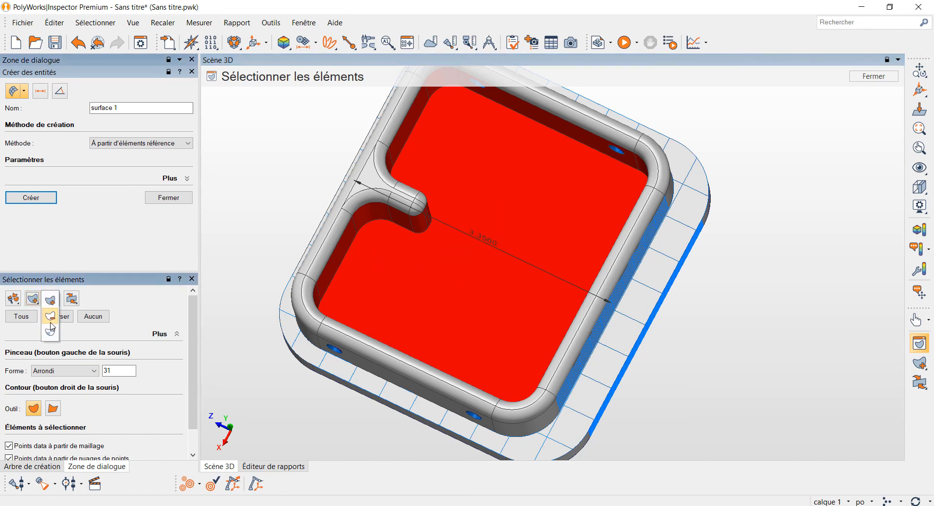
{"action": "left_click", "coordinate": [454, 279]}
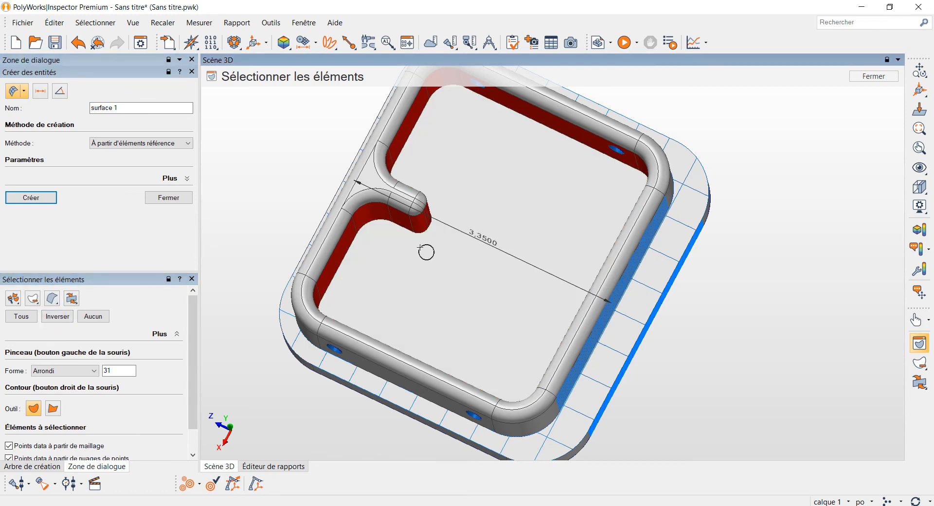
{"action": "left_click", "coordinate": [348, 243]}
Toggle the selection of the flat wall beside the rib and the tray floor, and deselect both faces again
{"action": "middle_click_drag", "start_coordinate": [425, 307], "coordinate": [235, 277]}
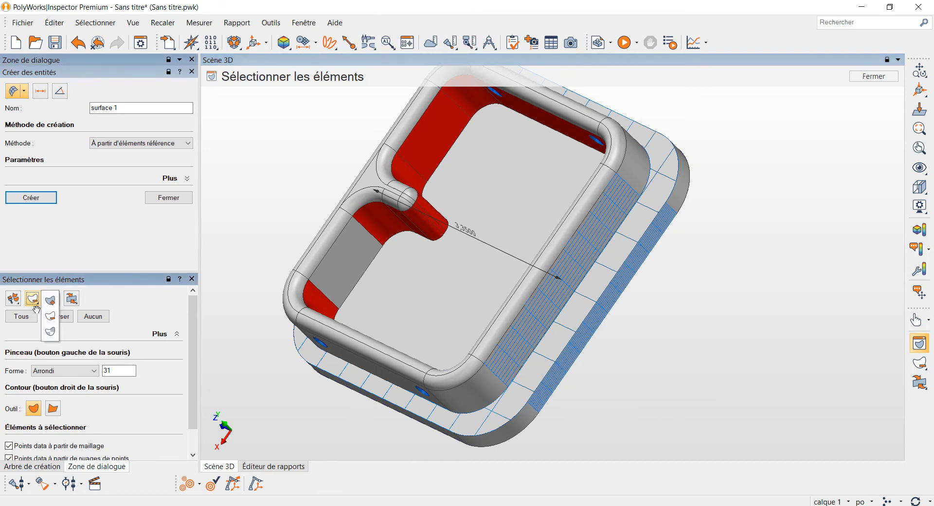
{"action": "left_click", "coordinate": [34, 300]}
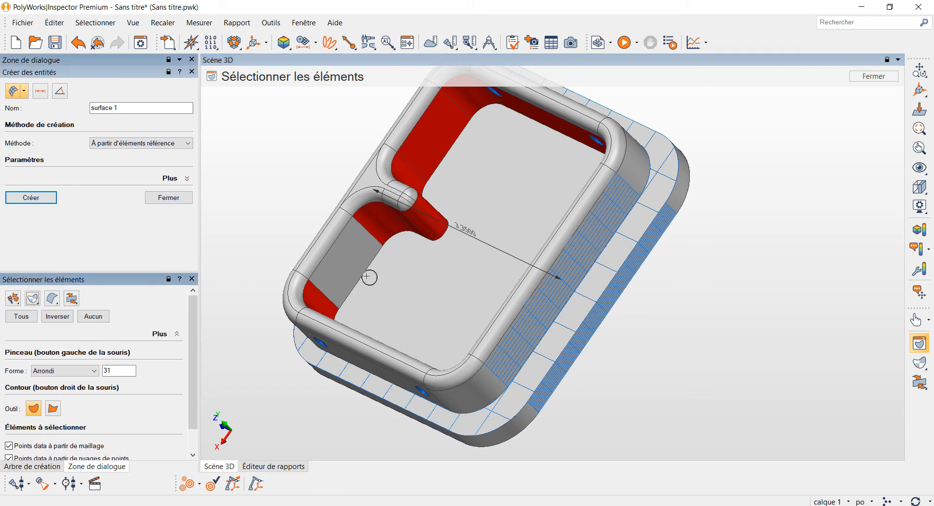
{"action": "left_click", "coordinate": [346, 265]}
{"action": "left_click", "coordinate": [398, 292]}
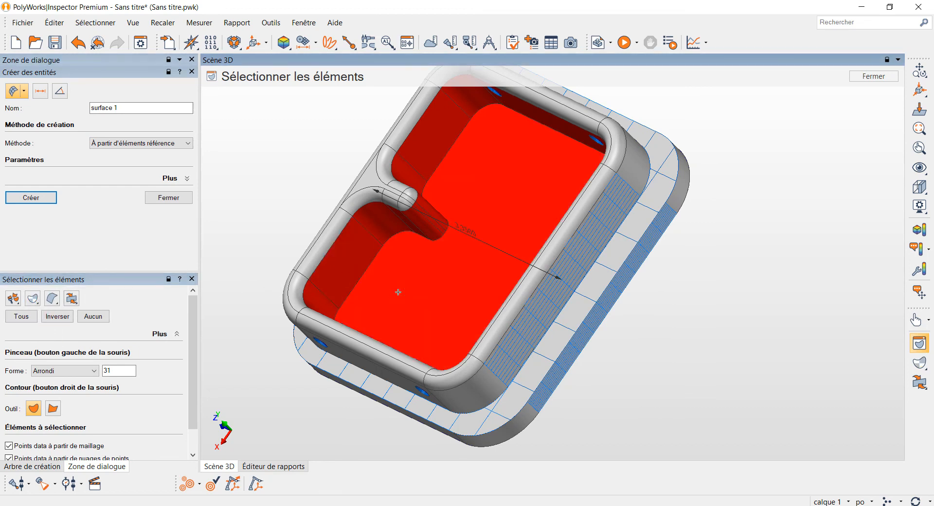
{"action": "left_click", "coordinate": [398, 292], "text": "ctrl"}
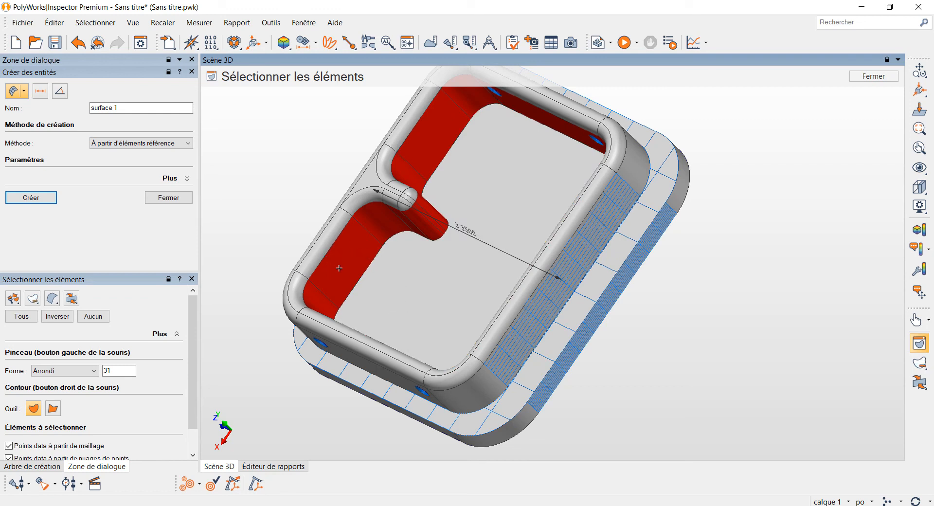
{"action": "left_click", "coordinate": [342, 263], "text": "ctrl"}
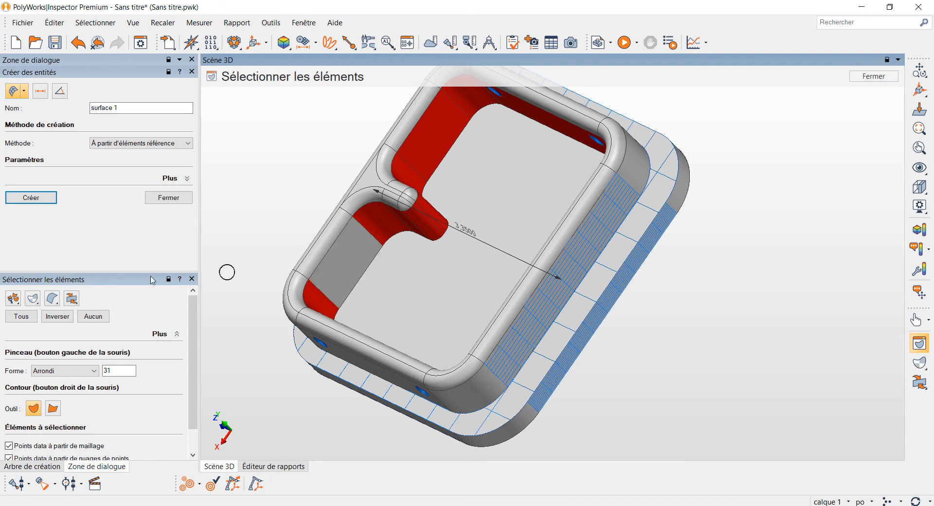
Restore the adding selection mode and reselect the flat inner wall beside the rib
{"action": "left_click", "coordinate": [41, 302]}
{"action": "left_click", "coordinate": [50, 300]}
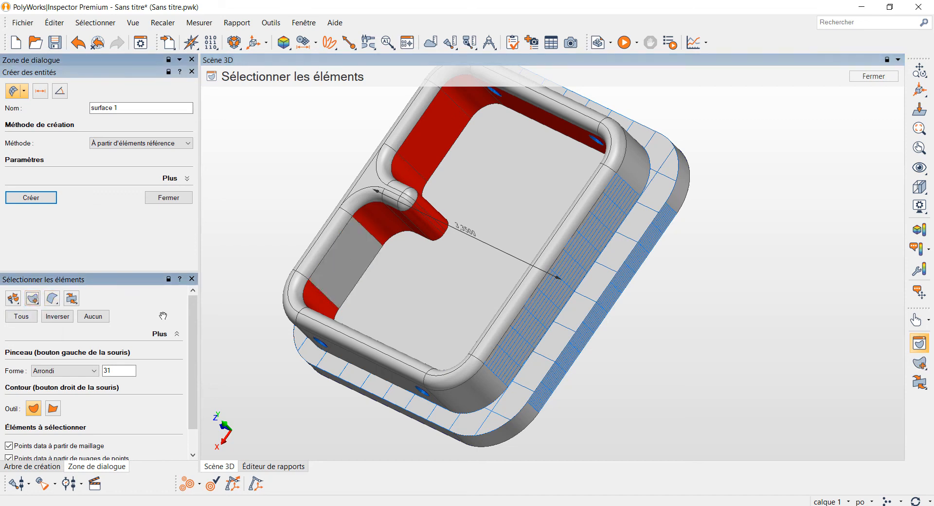
{"action": "left_click", "coordinate": [334, 271]}
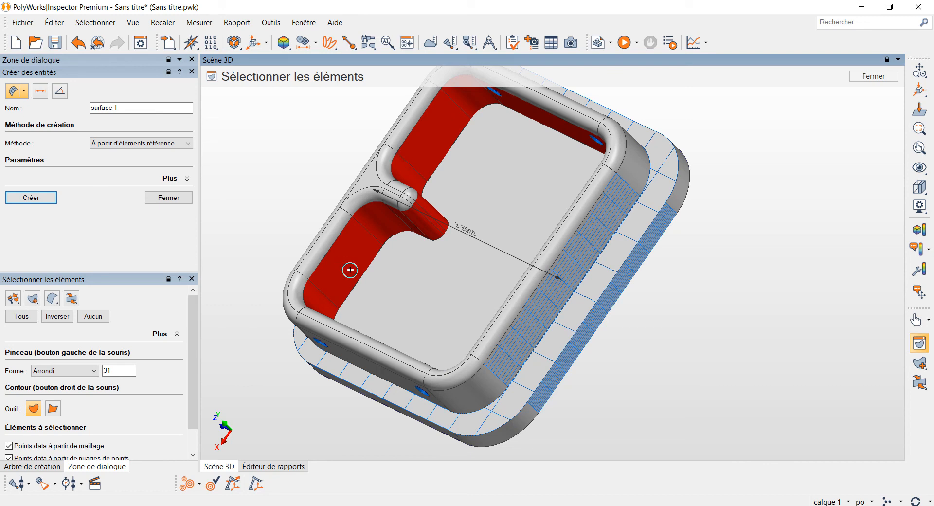
{"action": "key", "text": "ctrl"}
{"action": "left_click_drag", "start_coordinate": [343, 264], "coordinate": [344, 292], "text": "ctrl"}
{"action": "key", "text": "ctrl+z"}
Switch element selection to toggling, and toggle the tray floor and the flat inner wall beside the rib, then restore both
{"action": "left_click", "coordinate": [33, 298]}
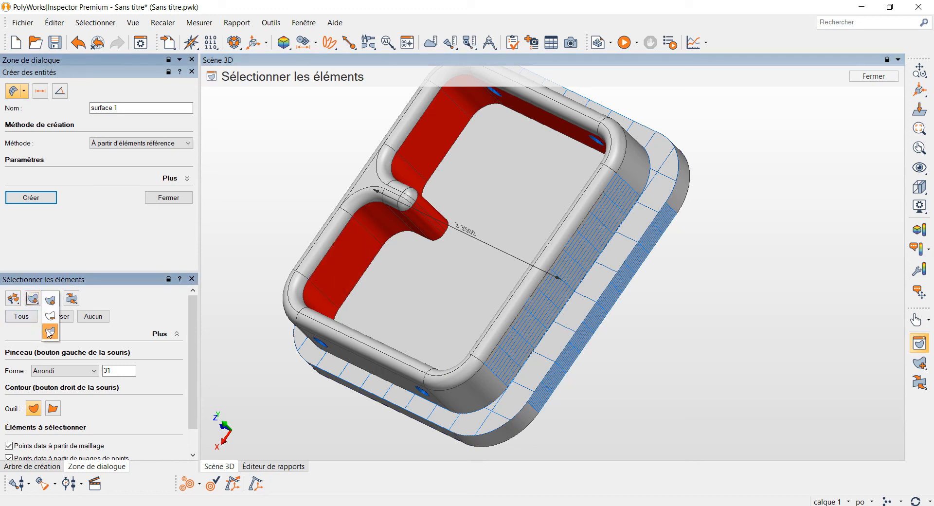
{"action": "left_click", "coordinate": [49, 331]}
{"action": "left_click", "coordinate": [419, 294]}
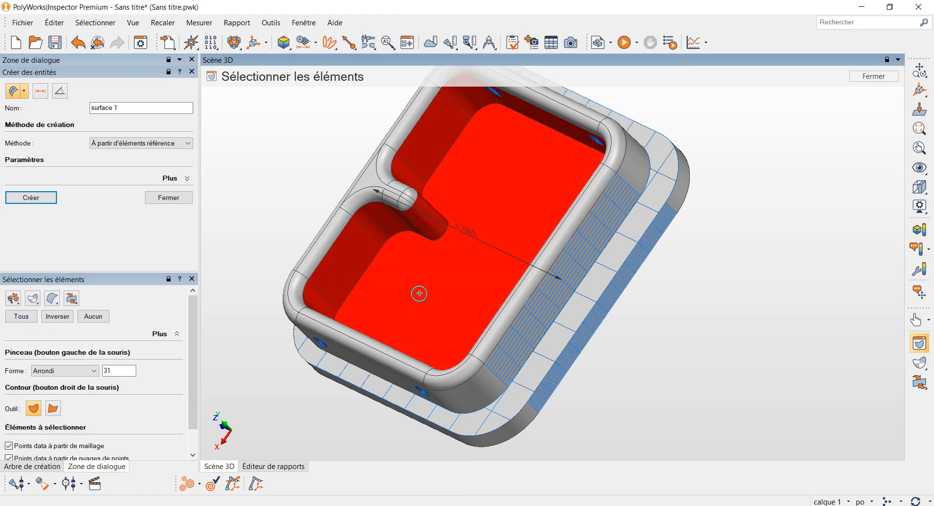
{"action": "left_click", "coordinate": [333, 241]}
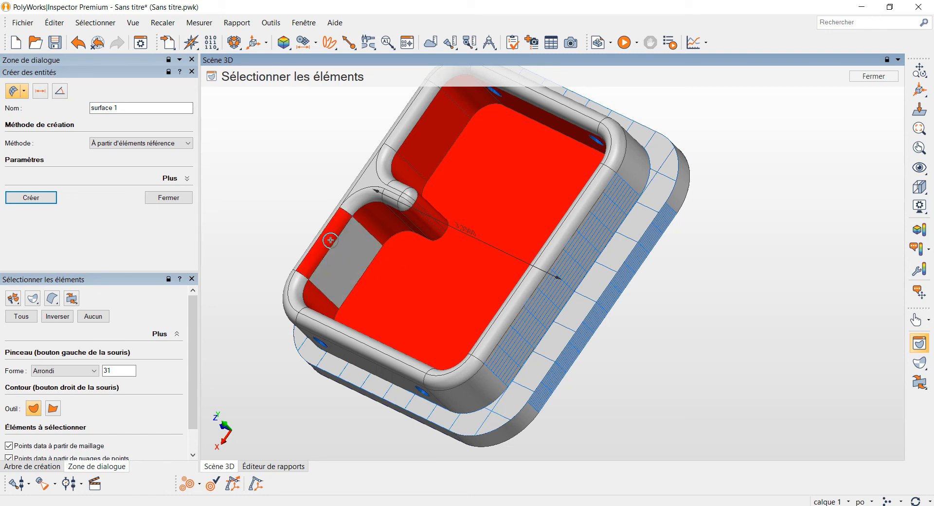
{"action": "left_click", "coordinate": [330, 240]}
{"action": "left_click", "coordinate": [389, 305]}
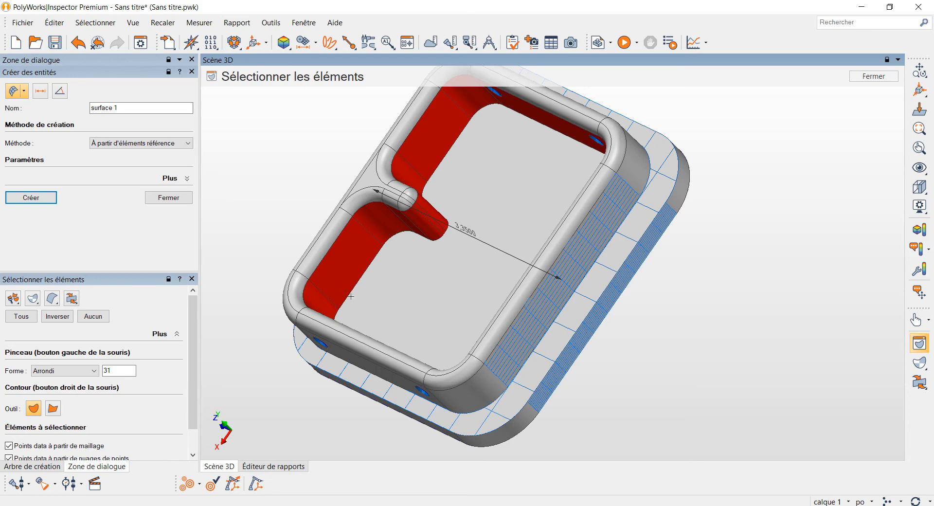
Finish selecting elements, create the surface 1 entity from the selected inner wall faces, and end entity creation
{"action": "key", "text": "Escape"}
{"action": "left_click_drag", "start_coordinate": [344, 281], "coordinate": [394, 256]}
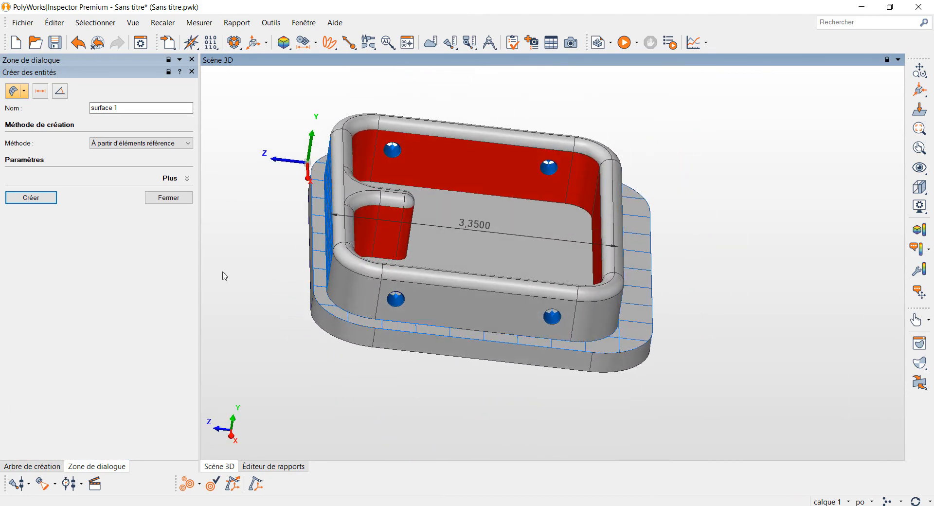
{"action": "left_click", "coordinate": [42, 198]}
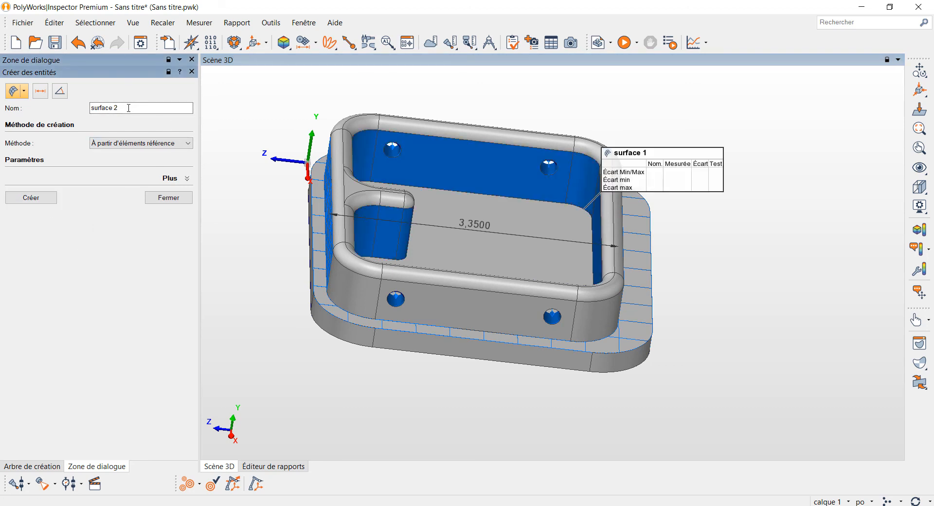
{"action": "left_click", "coordinate": [154, 198]}
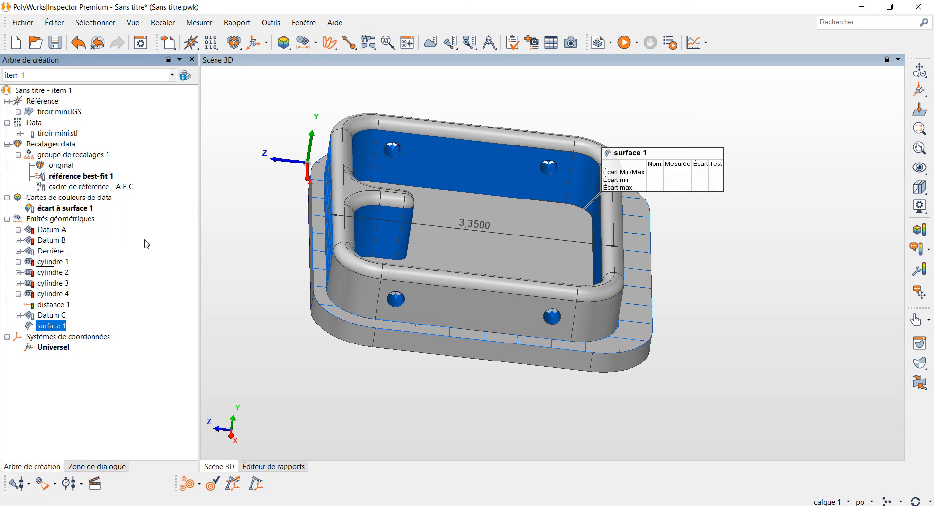
Extract the measured component of surface 1 from the scan data
{"action": "left_click_drag", "start_coordinate": [267, 355], "coordinate": [152, 352]}
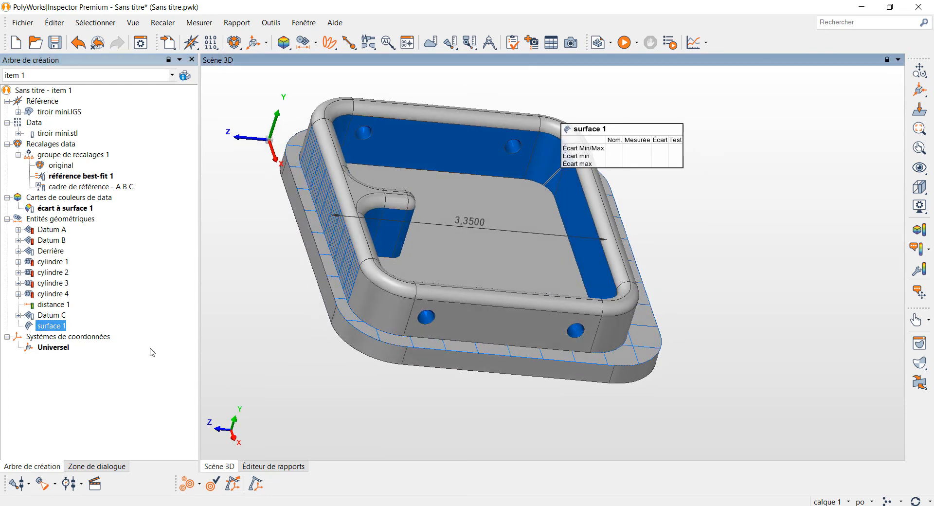
{"action": "right_click", "coordinate": [49, 328]}
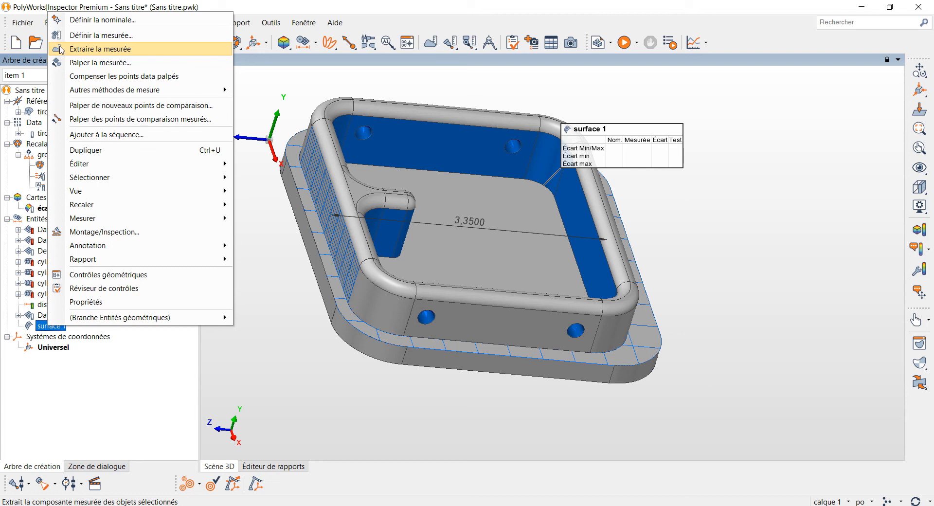
{"action": "left_click", "coordinate": [83, 50]}
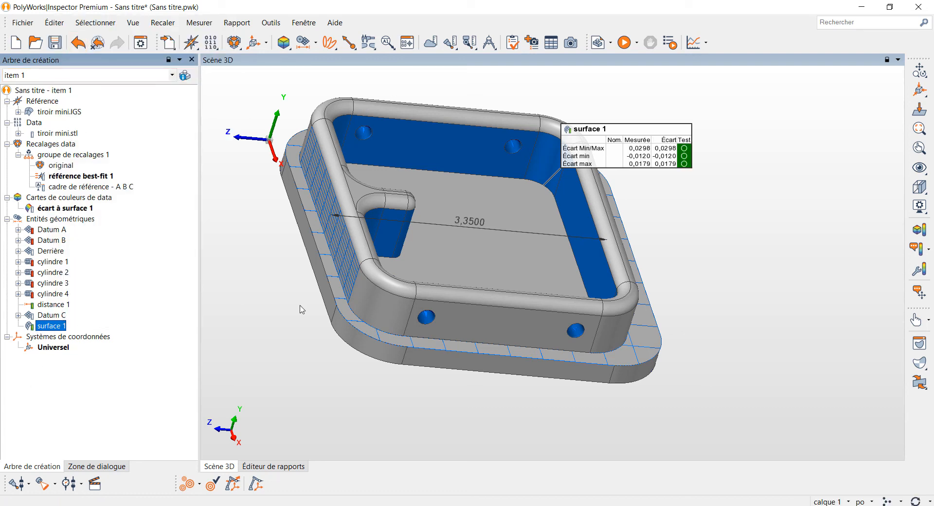
Display the geometric controls of surface 1 and add a surface profile control
{"action": "left_click_drag", "start_coordinate": [302, 310], "coordinate": [300, 351]}
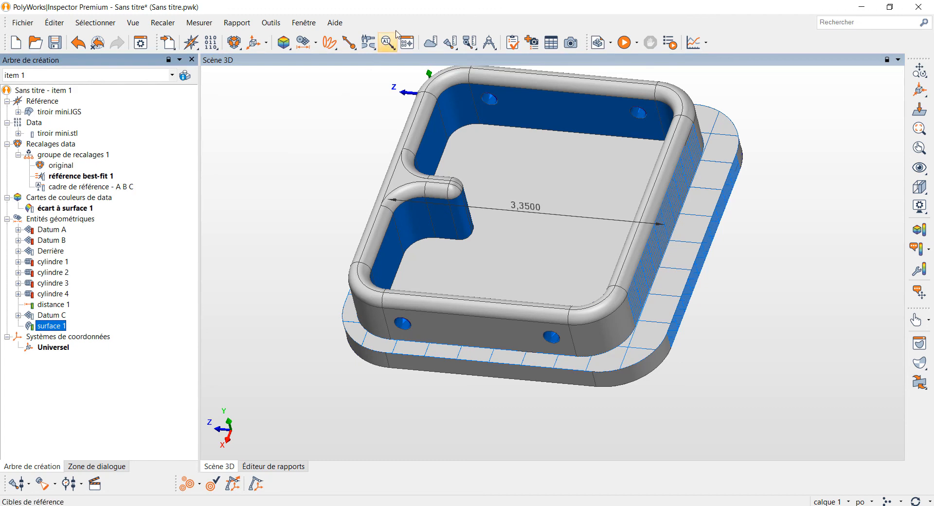
{"action": "left_click", "coordinate": [407, 43]}
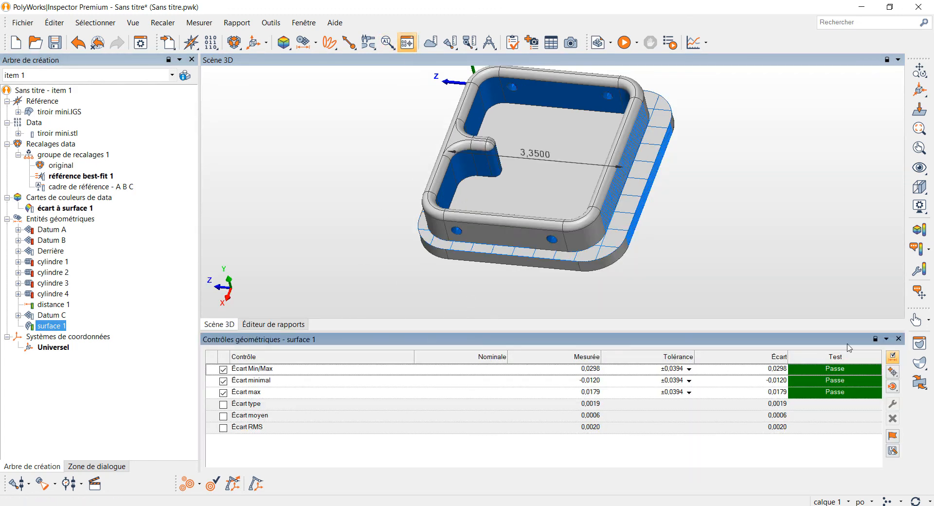
{"action": "left_click", "coordinate": [893, 373]}
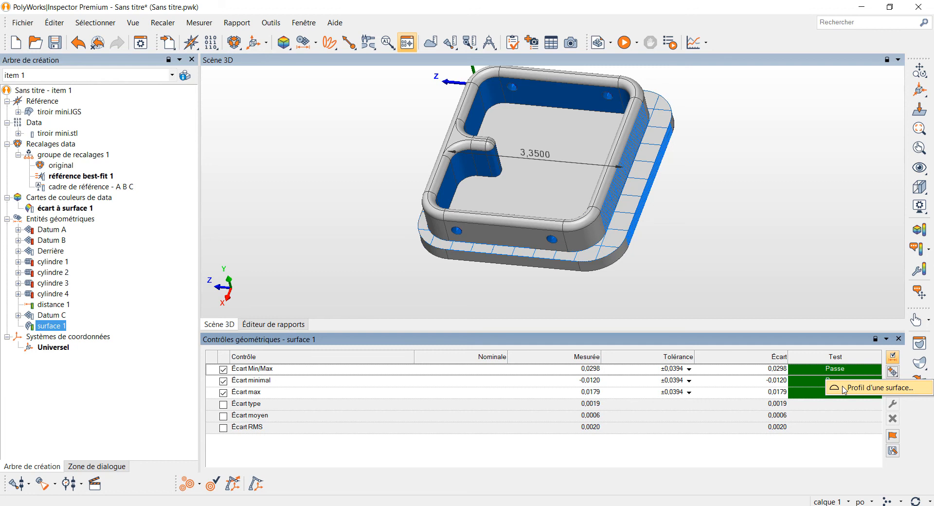
{"action": "left_click", "coordinate": [871, 388]}
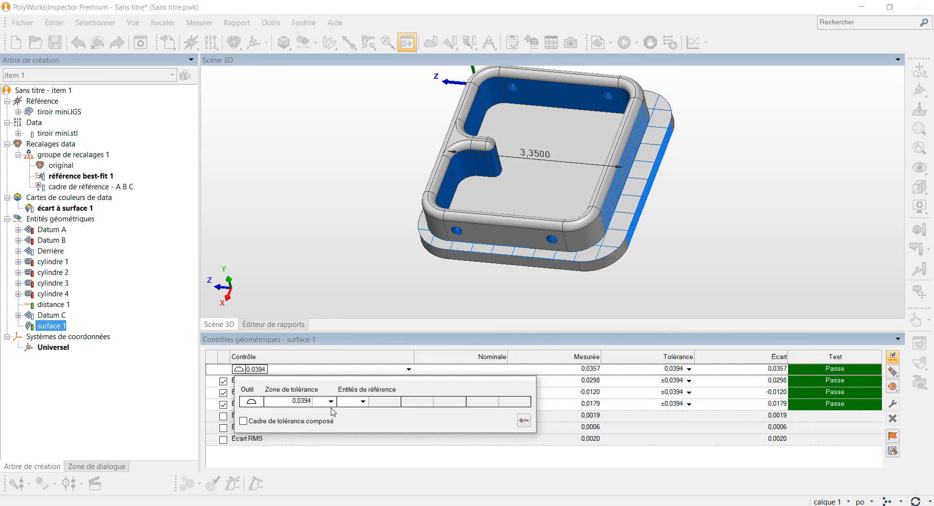
Check the profile callout on the Word drawing, and try to set the tolerance zone to 0.0060 with primary datum A
{"action": "key", "text": "alt+Tab"}
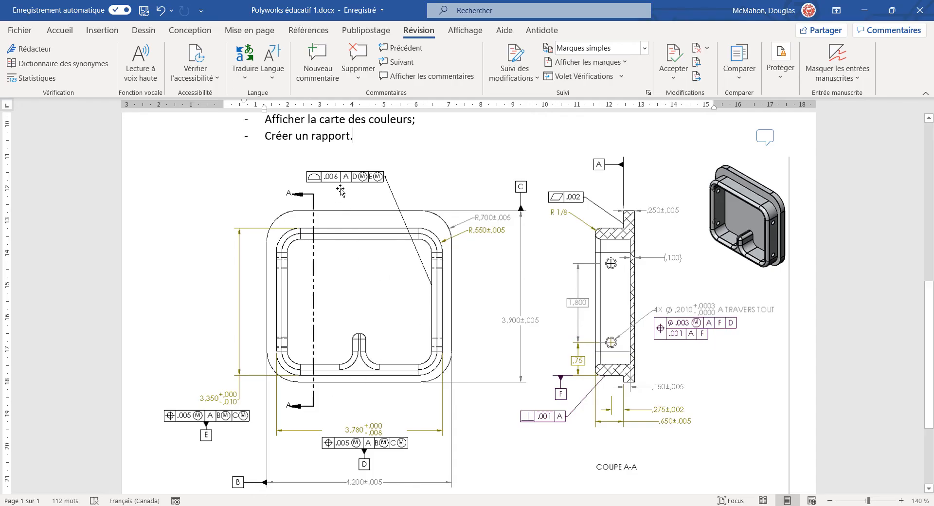
{"action": "key", "text": "alt+Tab"}
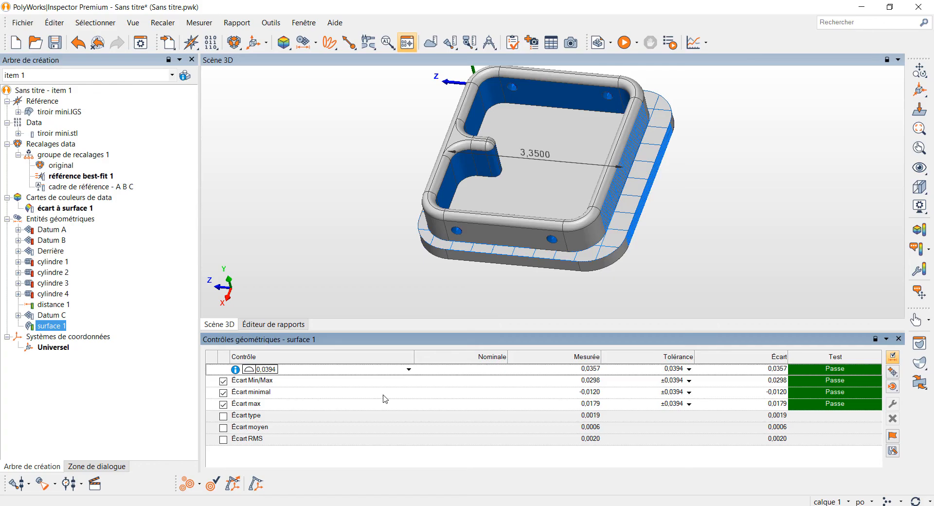
{"action": "left_click", "coordinate": [409, 370]}
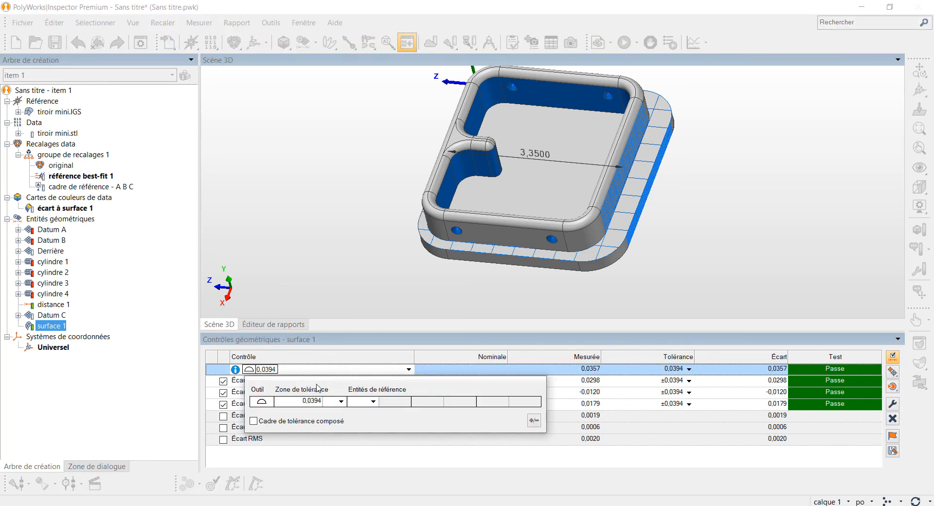
{"action": "left_click", "coordinate": [316, 400]}
{"action": "key", "text": "BackSpace"}
{"action": "left_click", "coordinate": [371, 404]}
{"action": "left_click", "coordinate": [363, 417]}
{"action": "left_click", "coordinate": [438, 401]}
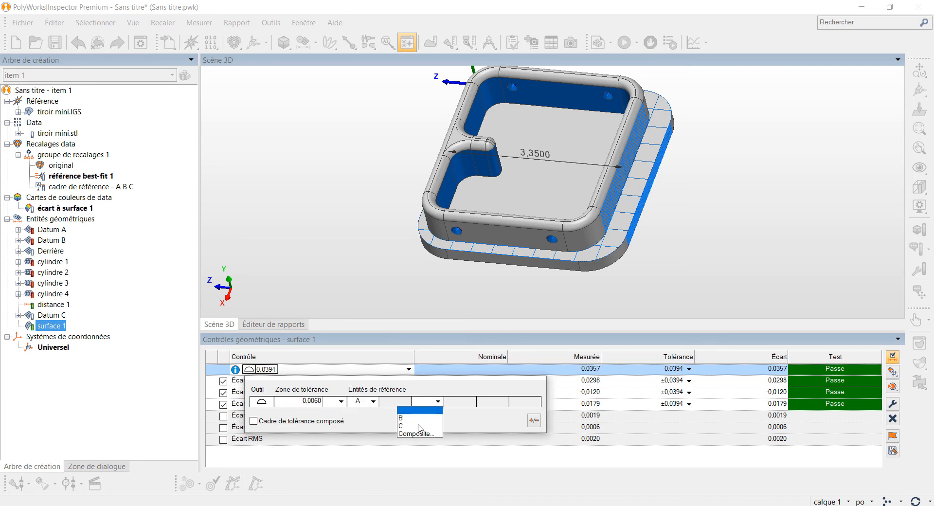
{"action": "key", "text": "alt+Tab"}
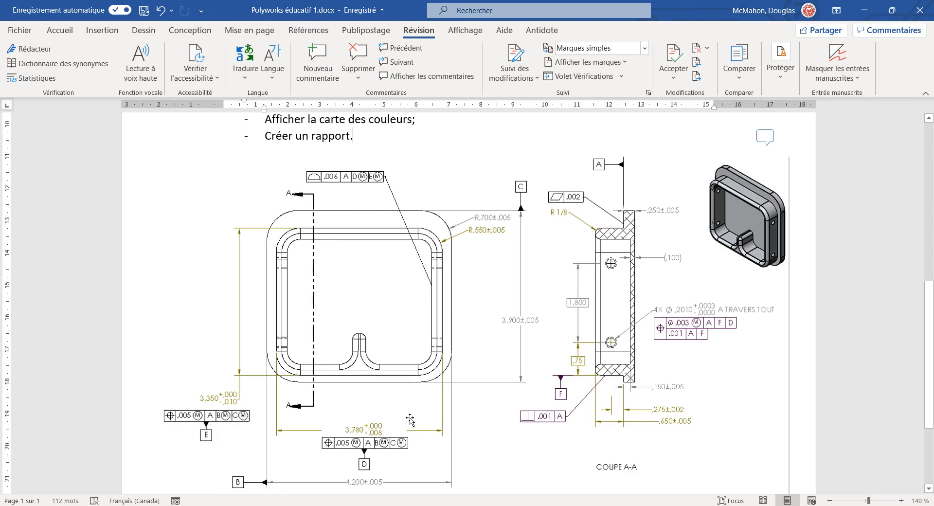
{"action": "key", "text": "alt+Tab"}
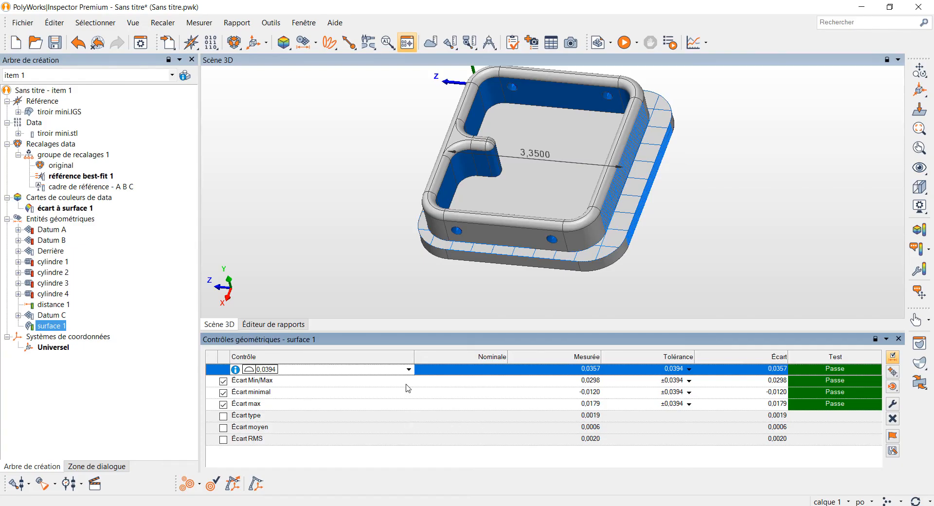
In the surface profile control, set A as the primary datum and B with the maximum material modifier as the secondary datum
{"action": "left_click", "coordinate": [408, 369]}
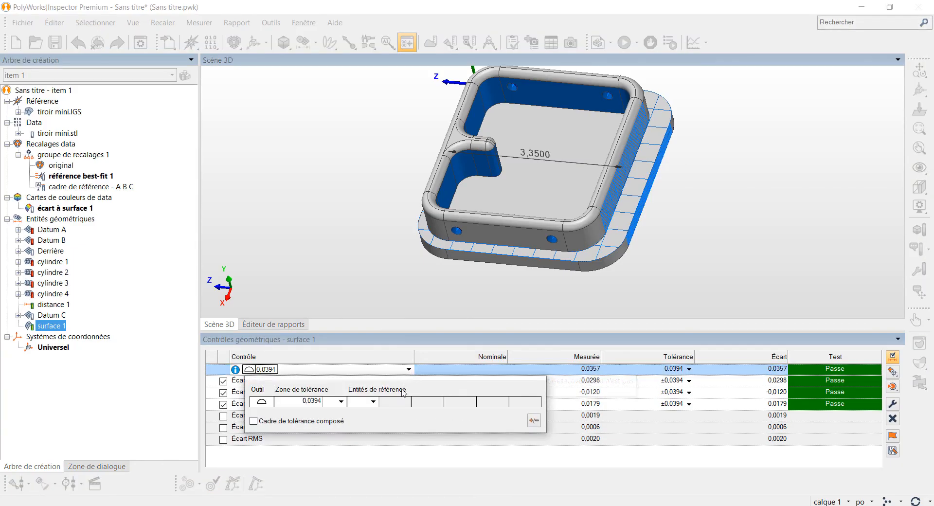
{"action": "left_click", "coordinate": [373, 402]}
{"action": "left_click", "coordinate": [354, 419]}
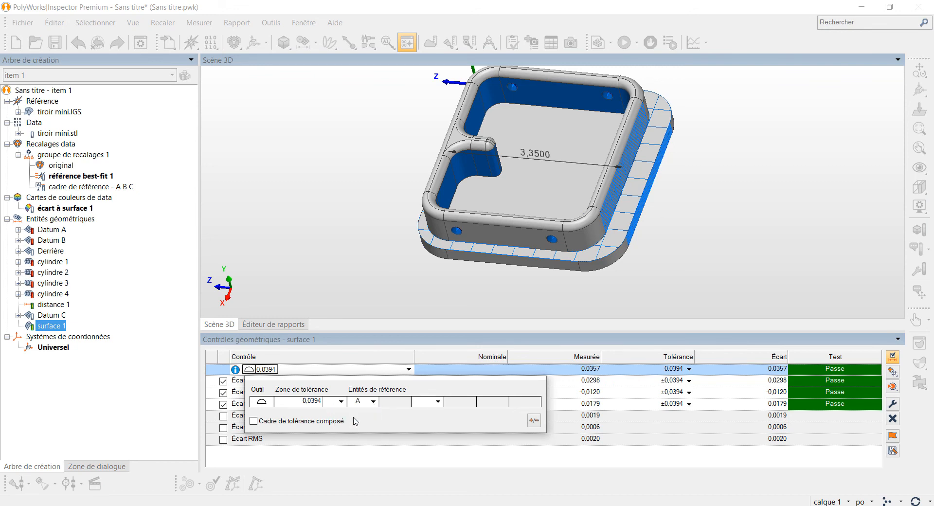
{"action": "left_click", "coordinate": [438, 401]}
{"action": "left_click", "coordinate": [418, 419]}
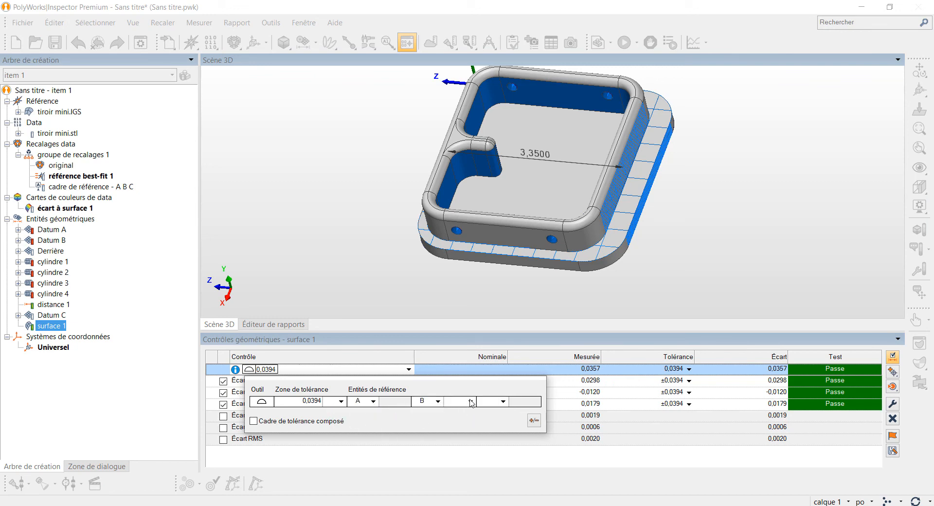
{"action": "left_click", "coordinate": [470, 402]}
{"action": "left_click", "coordinate": [456, 430]}
Add C with the maximum material modifier as the profile control's tertiary datum and apply the tolerance frame
{"action": "left_click", "coordinate": [504, 399]}
{"action": "left_click", "coordinate": [492, 412]}
{"action": "left_click", "coordinate": [504, 402]}
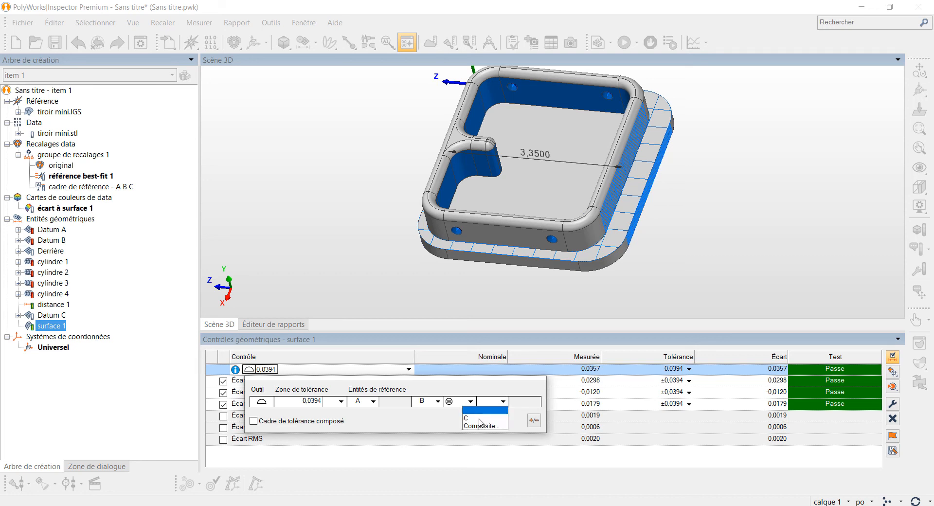
{"action": "left_click", "coordinate": [480, 419]}
{"action": "left_click", "coordinate": [535, 402]}
{"action": "left_click", "coordinate": [520, 431]}
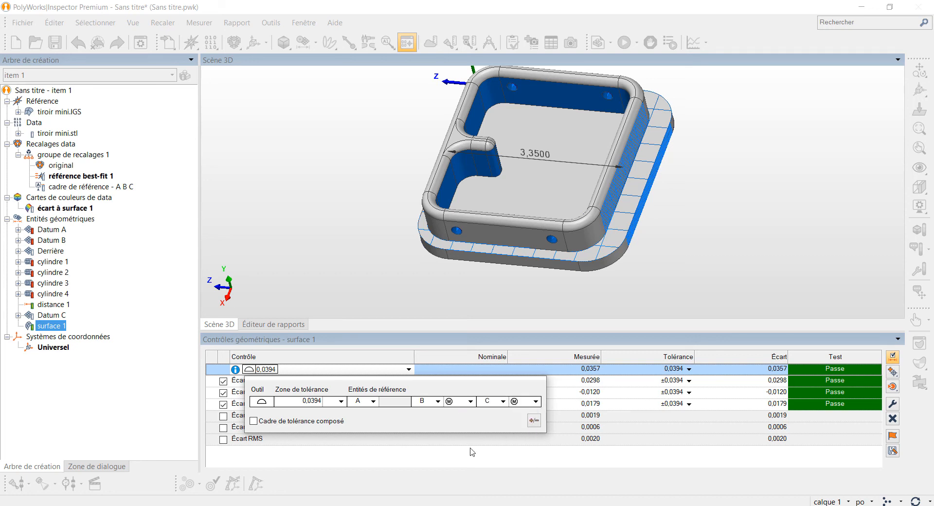
{"action": "left_click", "coordinate": [472, 451]}
Examine the information note on the surface 1 profile control and compare its datum references with the Word drawing's callouts
{"action": "mouse_move", "coordinate": [235, 371]}
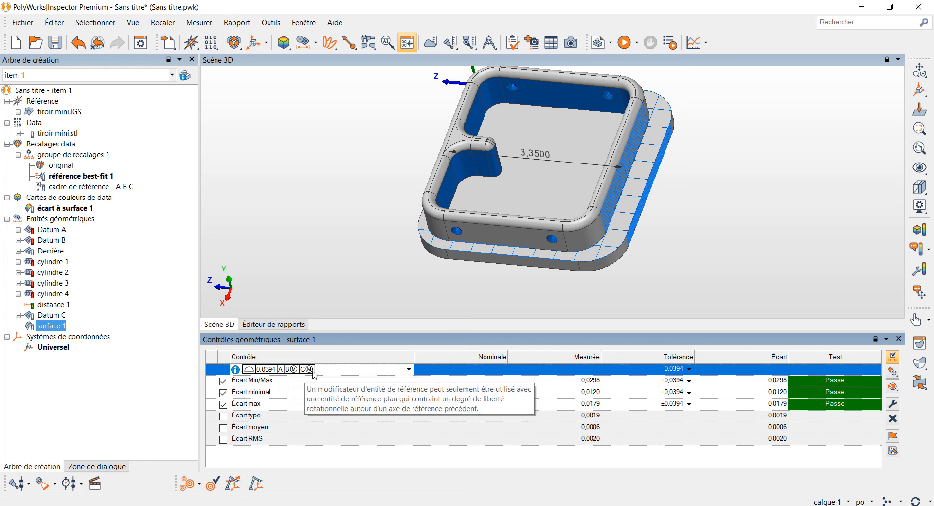
{"action": "key", "text": "alt+Tab"}
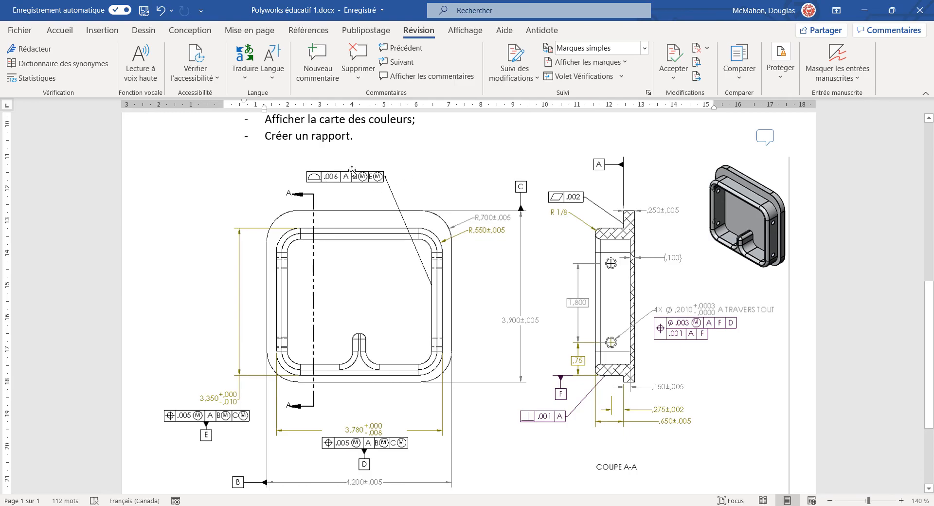
{"action": "key", "text": "alt+Tab"}
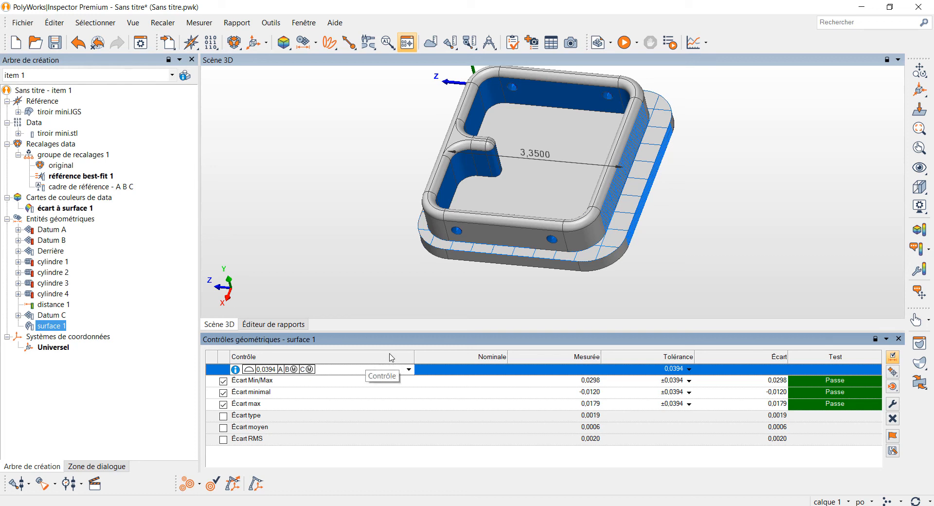
{"action": "mouse_move", "coordinate": [410, 370]}
{"action": "mouse_move", "coordinate": [320, 384]}
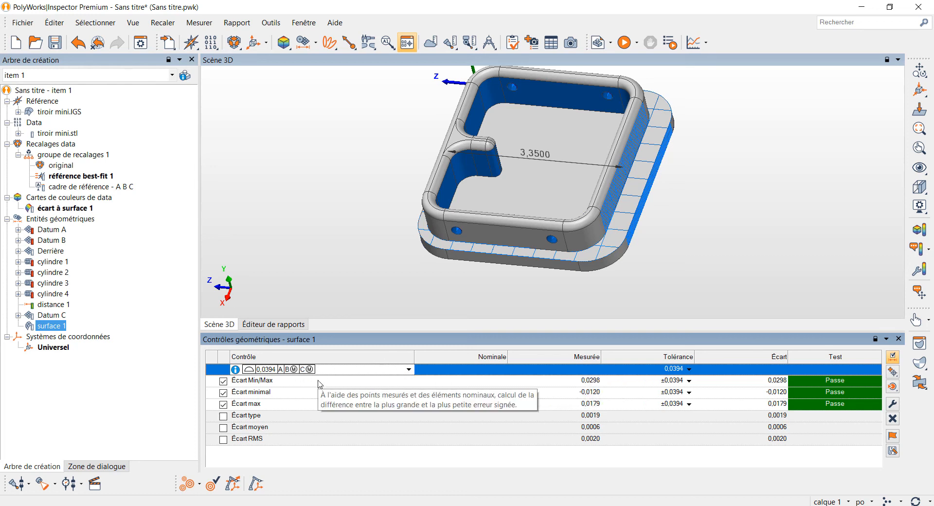
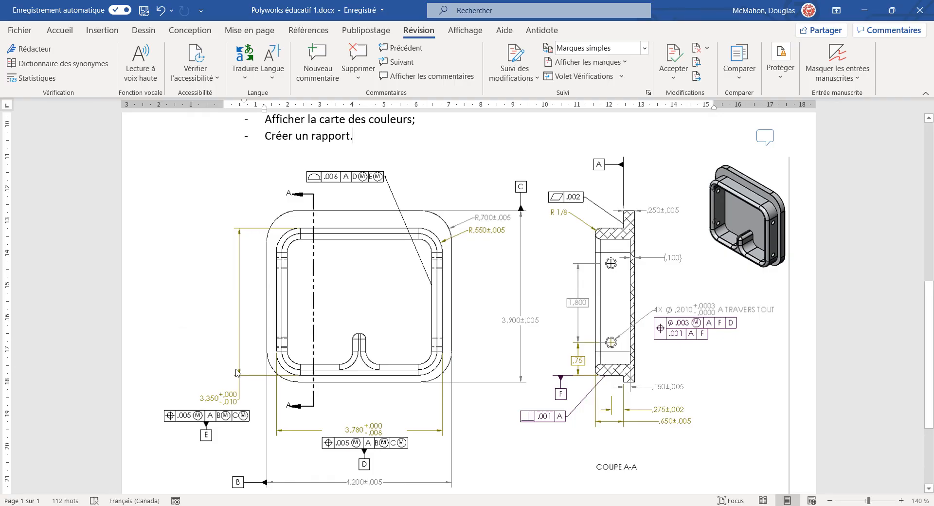
{"action": "scroll", "coordinate": [298, 349], "scroll_direction": "down", "scroll_amount": 3}
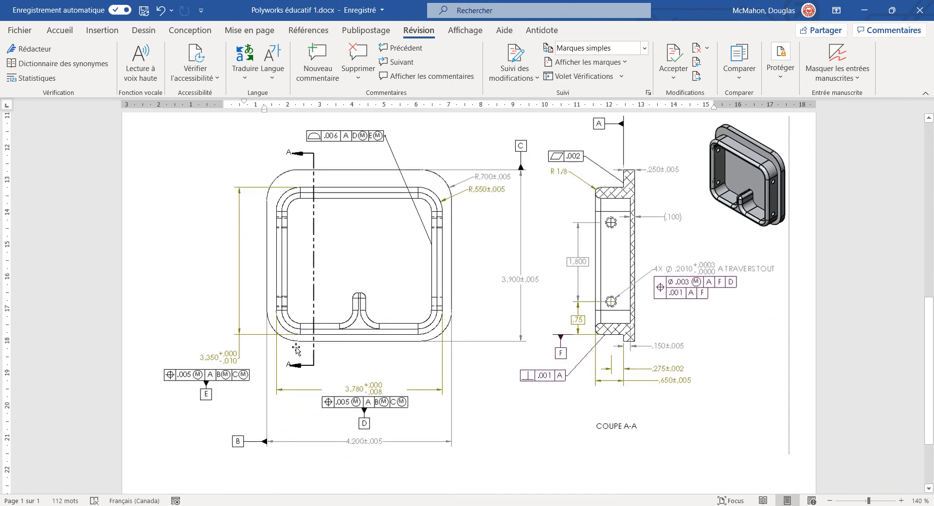
{"action": "scroll", "coordinate": [297, 350], "scroll_direction": "up", "scroll_amount": 2}
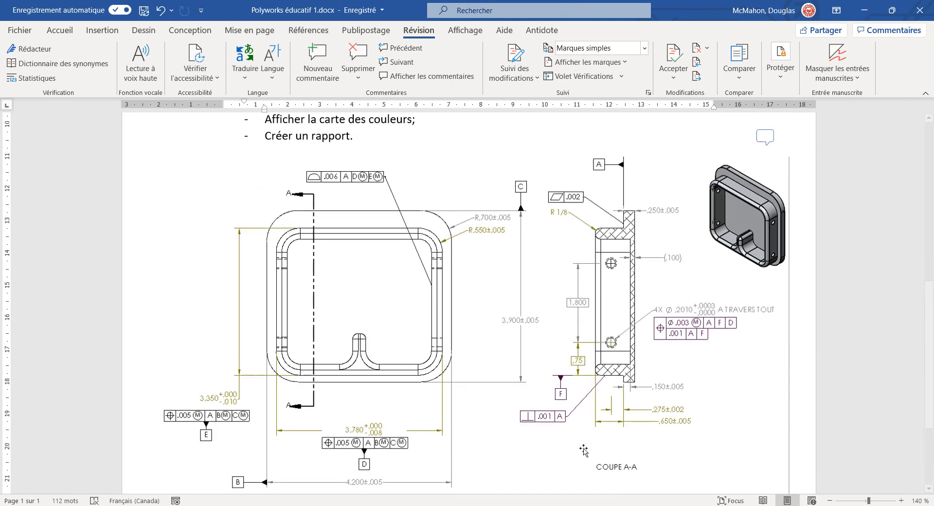
{"action": "key", "text": "alt+Tab"}
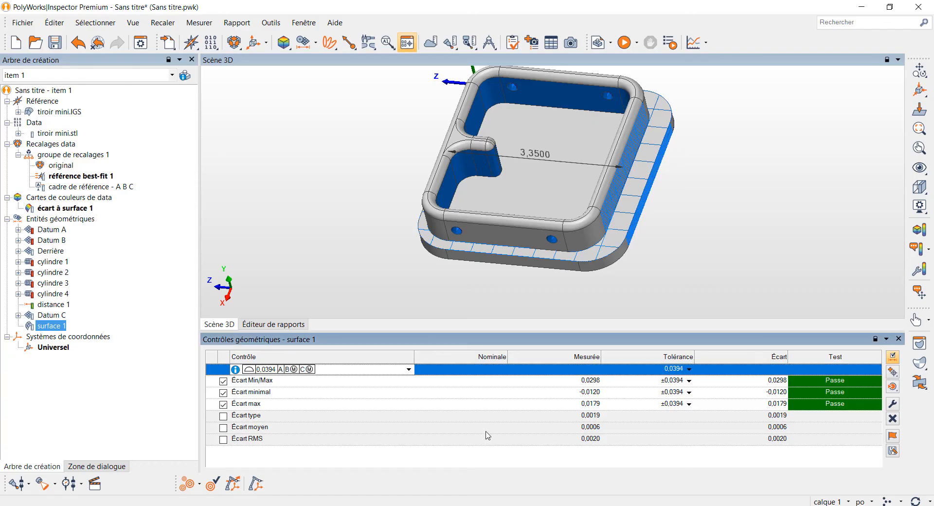
{"action": "left_click", "coordinate": [105, 367]}
{"action": "left_click", "coordinate": [107, 371]}
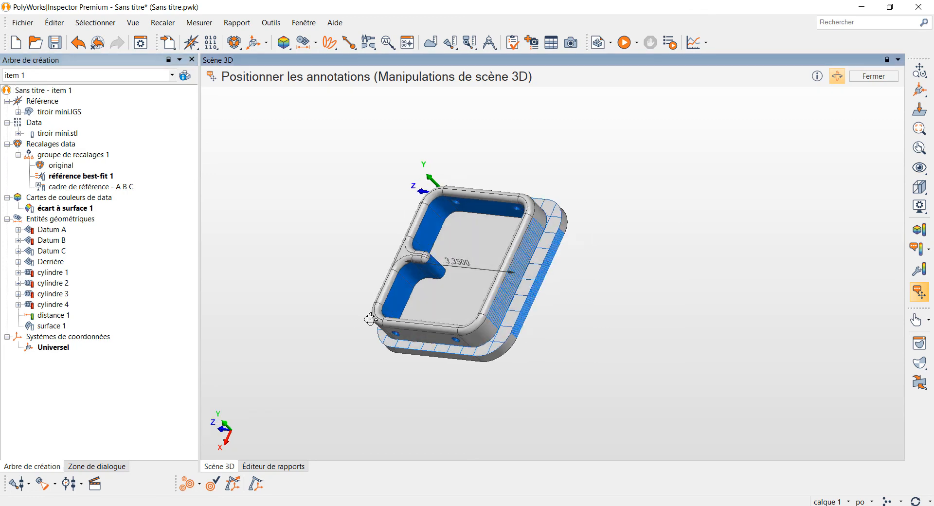
{"action": "mouse_move", "coordinate": [370, 319]}
{"action": "left_mouse_down"}
{"action": "mouse_move", "coordinate": [354, 311]}
{"action": "mouse_move", "coordinate": [355, 322]}
{"action": "left_mouse_up"}
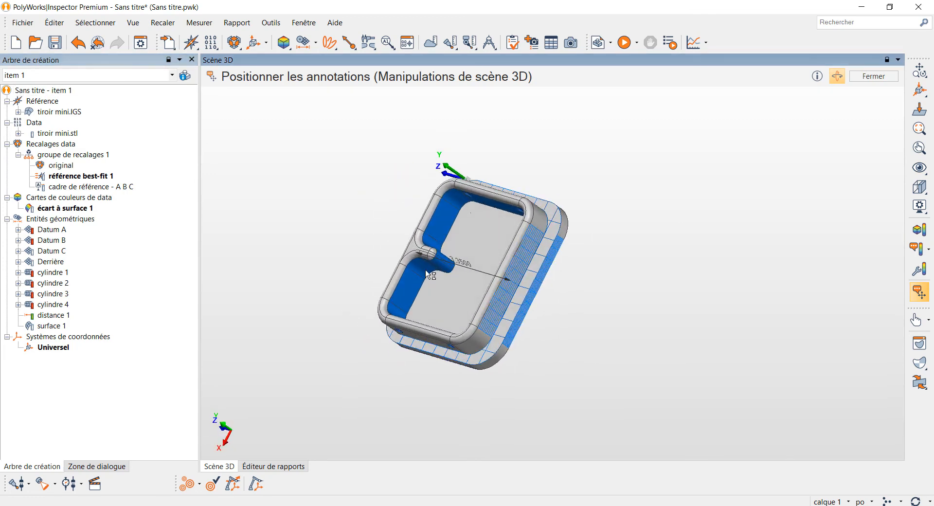
Inspect the inner divider and drawer walls with the tiroir mini.stl scan shown over the CAD model, then hide the scan again
{"action": "scroll", "coordinate": [444, 253], "scroll_direction": "up", "scroll_amount": 3}
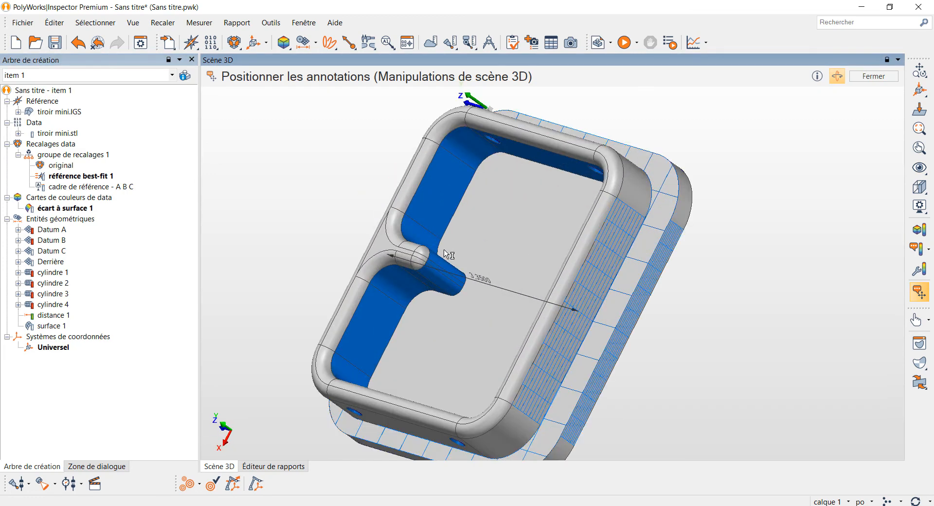
{"action": "scroll", "coordinate": [446, 254], "scroll_direction": "up", "scroll_amount": 2}
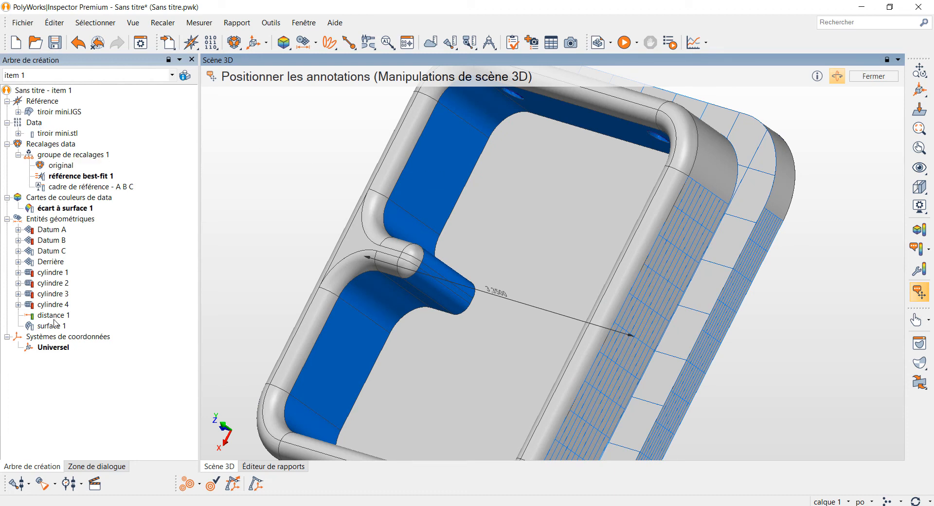
{"action": "middle_click", "coordinate": [41, 133]}
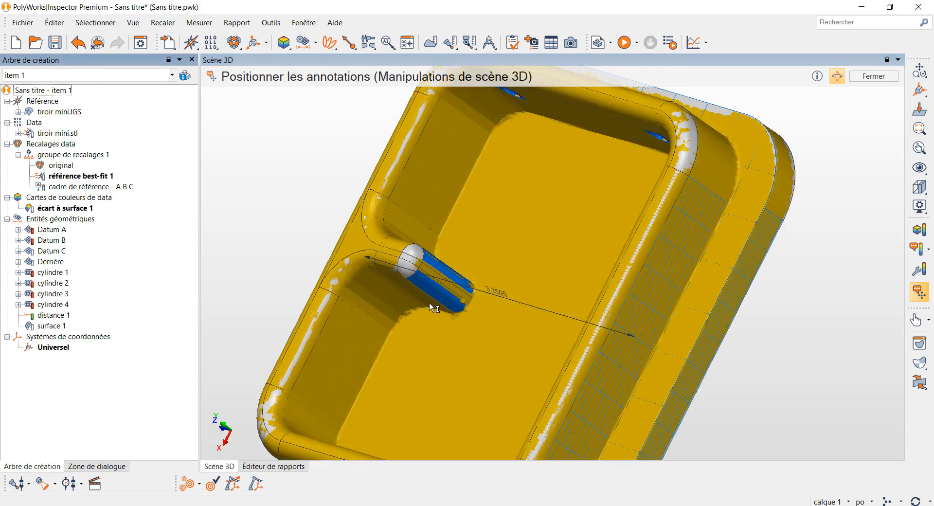
{"action": "left_click_drag", "start_coordinate": [439, 309], "coordinate": [446, 291]}
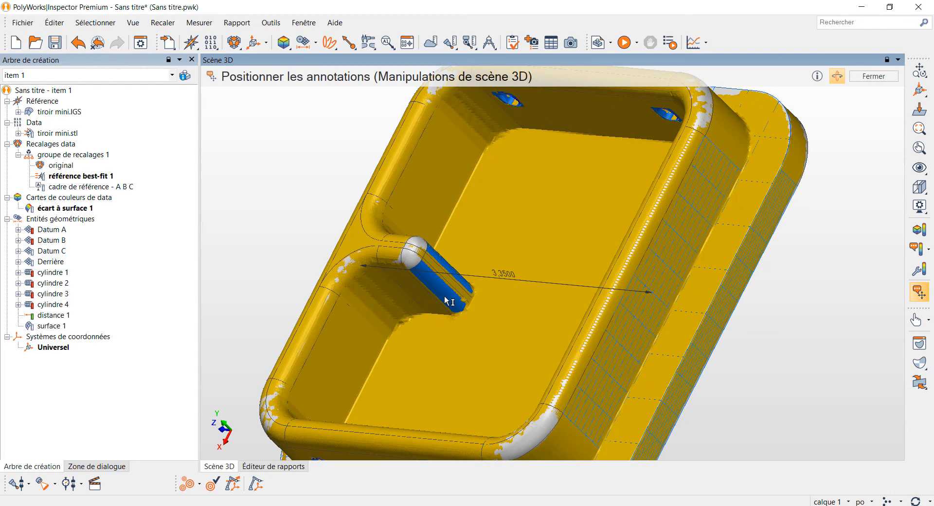
{"action": "middle_click", "coordinate": [36, 123]}
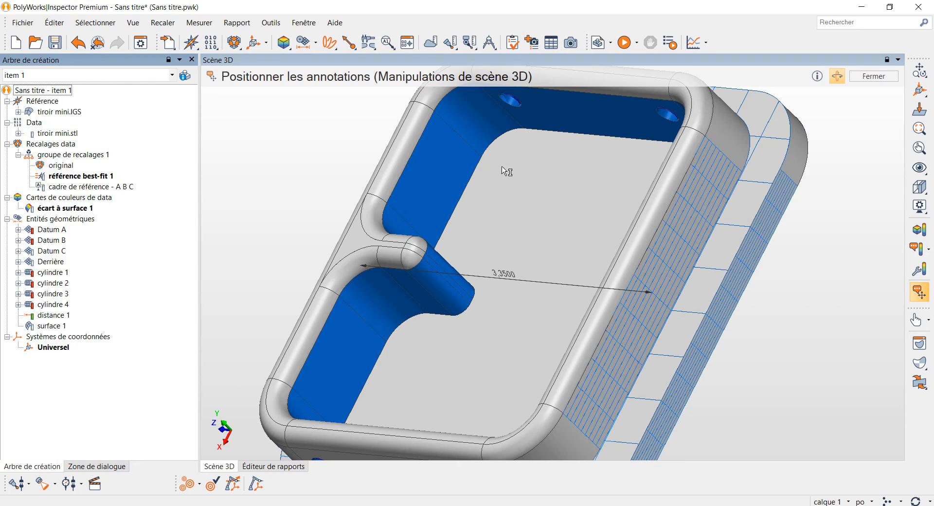
{"action": "scroll", "coordinate": [319, 313], "scroll_direction": "down", "scroll_amount": 3}
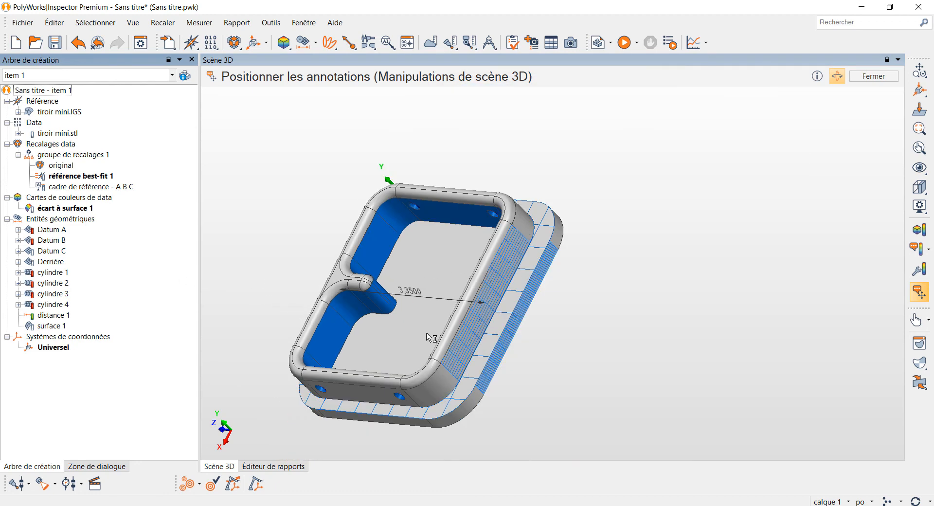
{"action": "middle_click_drag", "start_coordinate": [365, 331], "coordinate": [441, 319]}
{"action": "left_click_drag", "start_coordinate": [442, 319], "coordinate": [496, 324]}
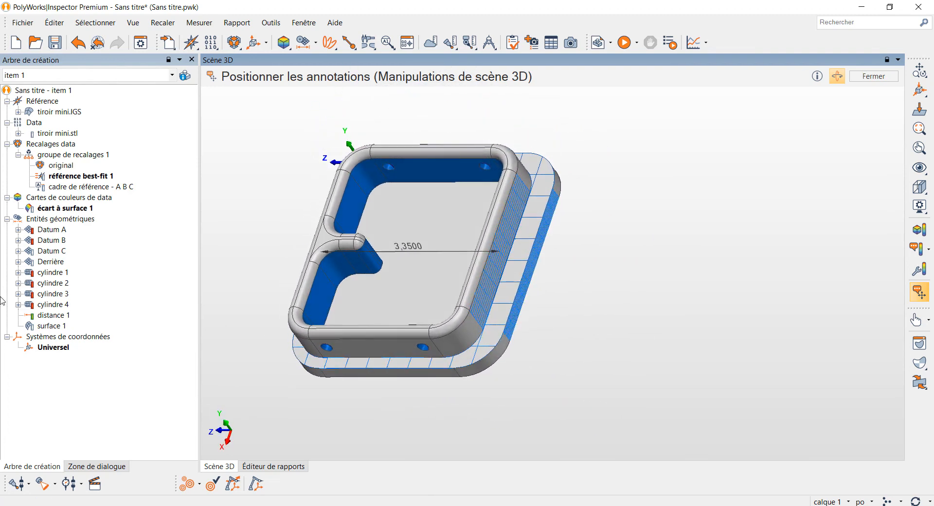
{"action": "left_click", "coordinate": [53, 254]}
{"action": "left_click", "coordinate": [60, 243], "text": "ctrl"}
{"action": "left_click", "coordinate": [59, 232], "text": "ctrl"}
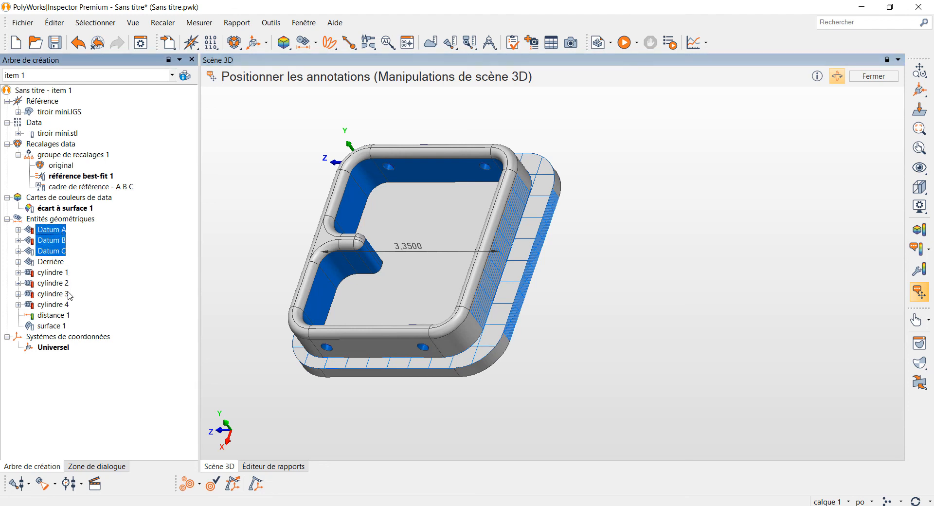
{"action": "left_click", "coordinate": [60, 317], "text": "ctrl"}
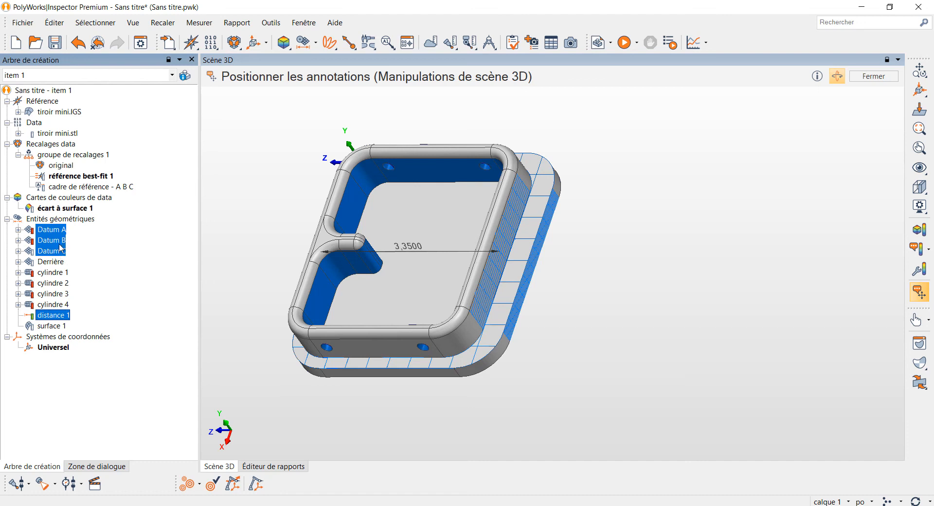
{"action": "left_click", "coordinate": [71, 261]}
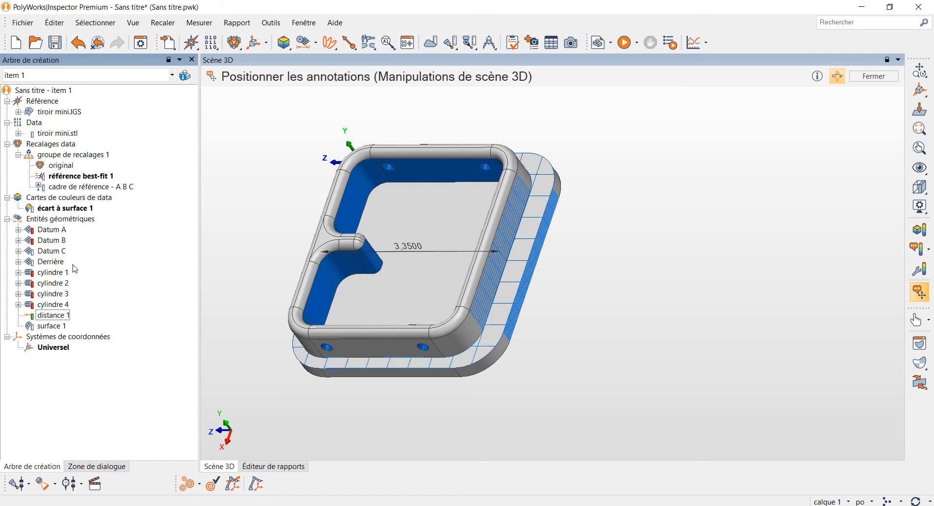
{"action": "left_click", "coordinate": [46, 274]}
{"action": "left_click", "coordinate": [53, 231], "text": "shift"}
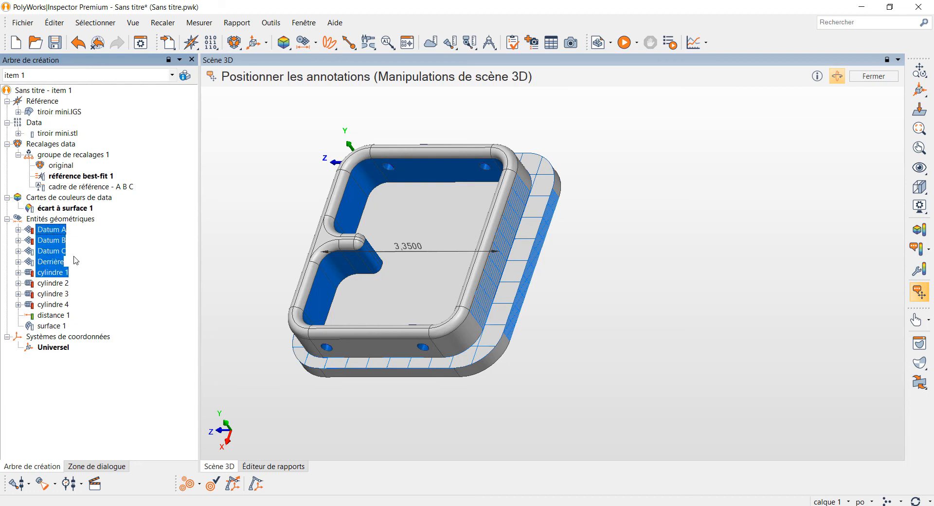
{"action": "left_click", "coordinate": [61, 307], "text": "ctrl"}
{"action": "left_click", "coordinate": [59, 328], "text": "ctrl"}
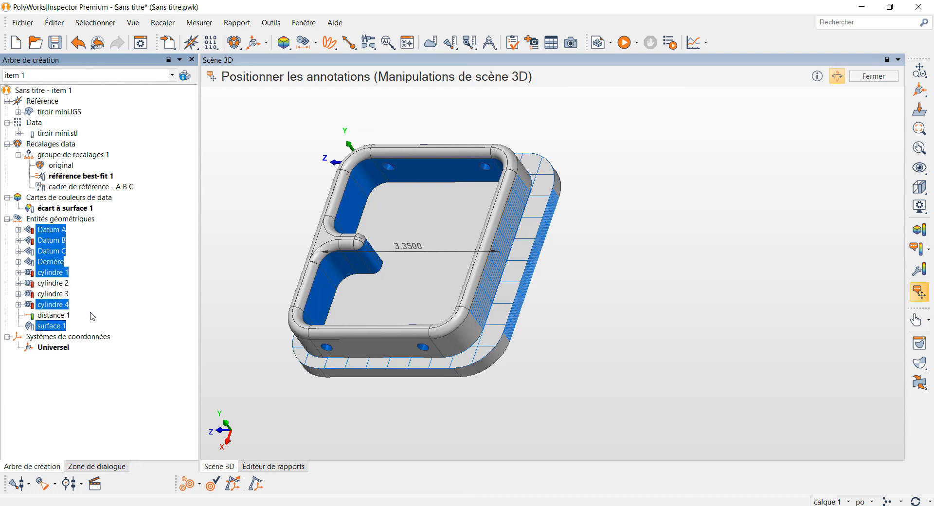
{"action": "left_click", "coordinate": [96, 306]}
{"action": "left_click_drag", "start_coordinate": [92, 288], "coordinate": [81, 251]}
{"action": "left_click", "coordinate": [82, 268]}
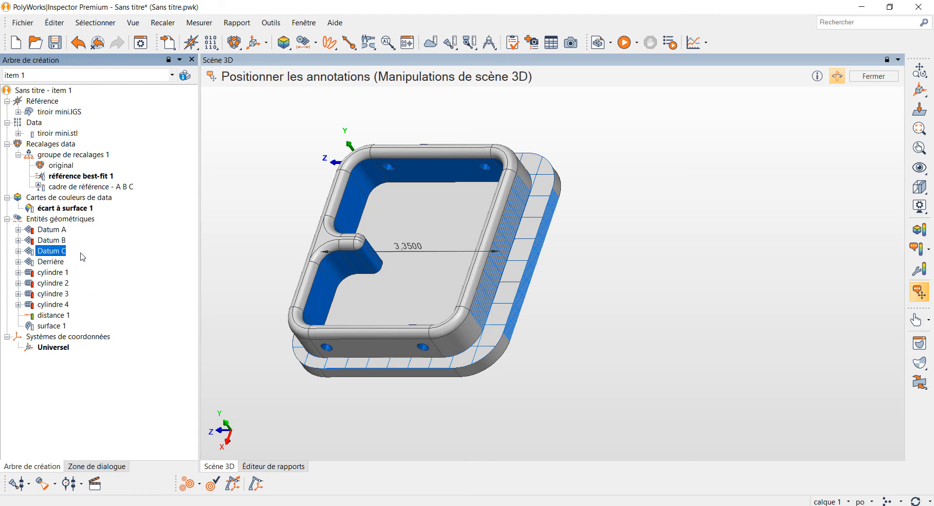
Create a table report named rapport 1 from Datum A, Datum B, Datum C, distance 1 and surface 1, with first page number 1
{"action": "left_click_drag", "start_coordinate": [80, 251], "coordinate": [37, 235]}
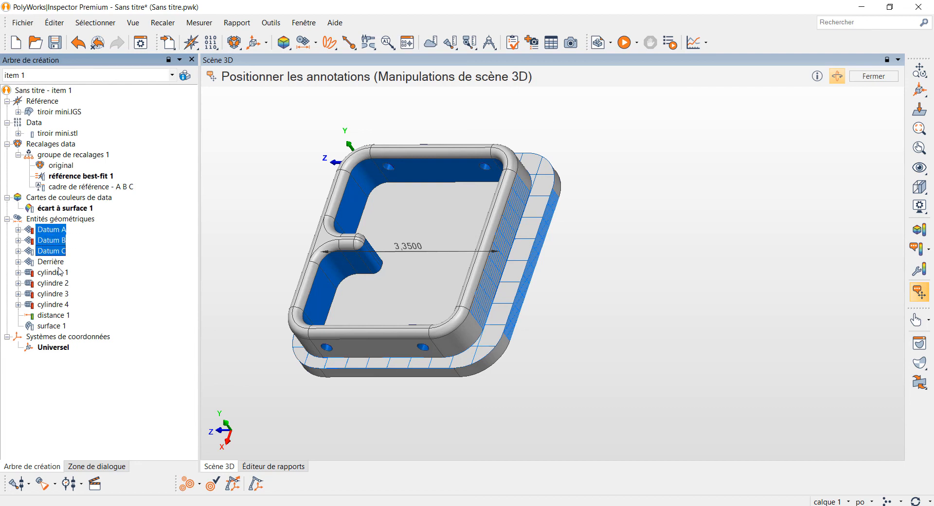
{"action": "left_click", "coordinate": [64, 316], "text": "ctrl"}
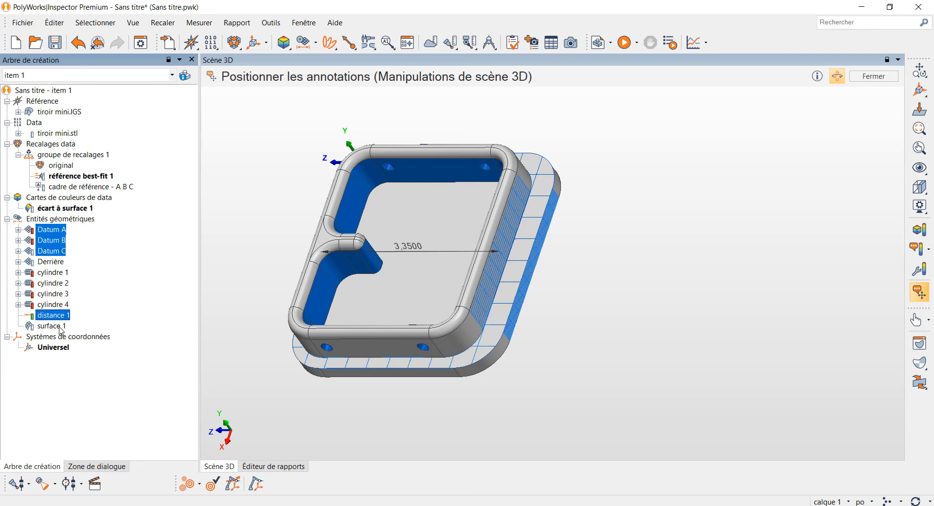
{"action": "left_click", "coordinate": [65, 329], "text": "ctrl"}
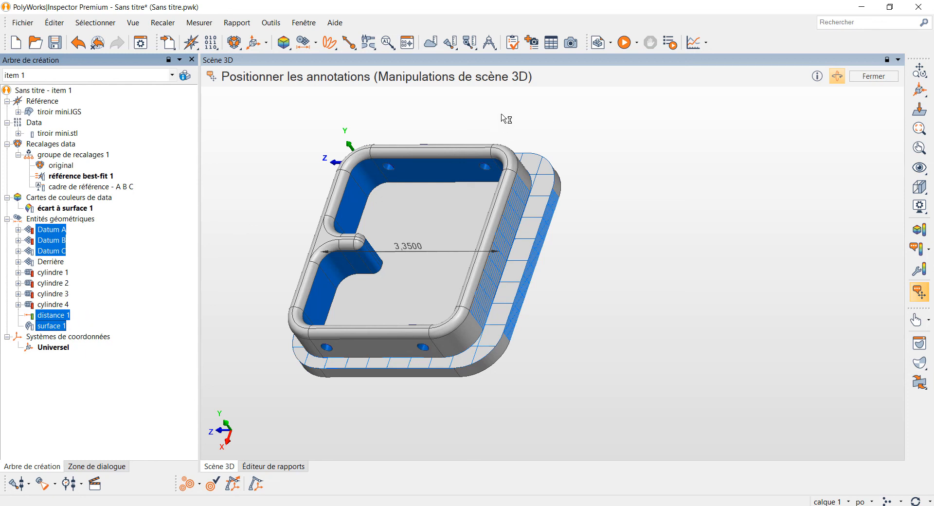
{"action": "left_click", "coordinate": [553, 45]}
{"action": "left_click", "coordinate": [236, 184]}
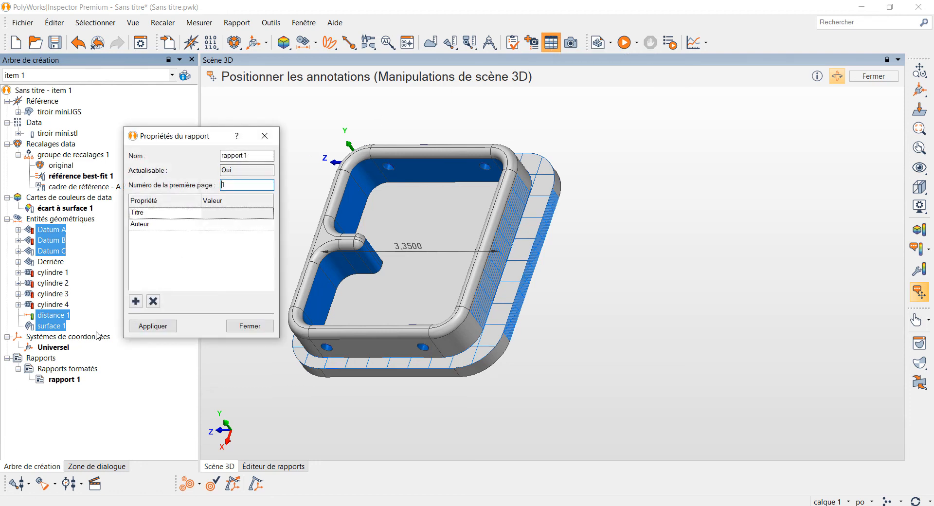
{"action": "left_click", "coordinate": [145, 327]}
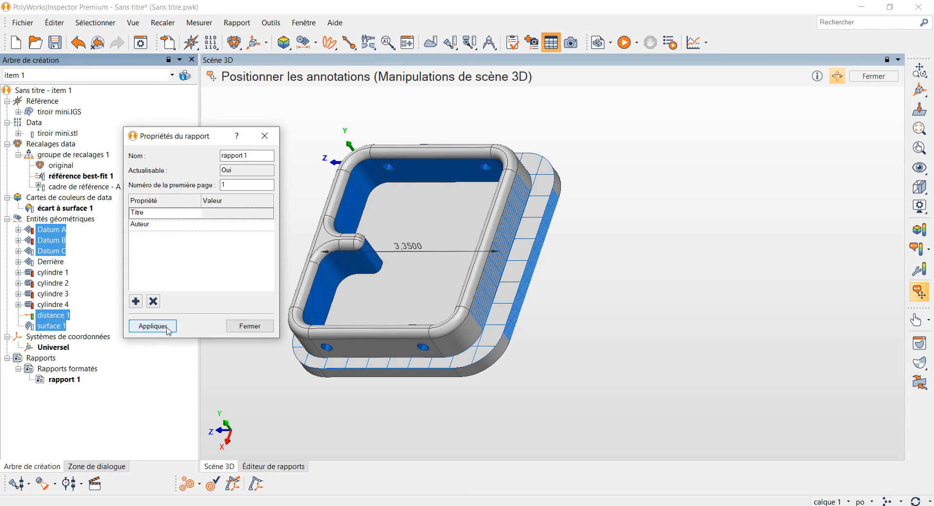
{"action": "left_click", "coordinate": [250, 326]}
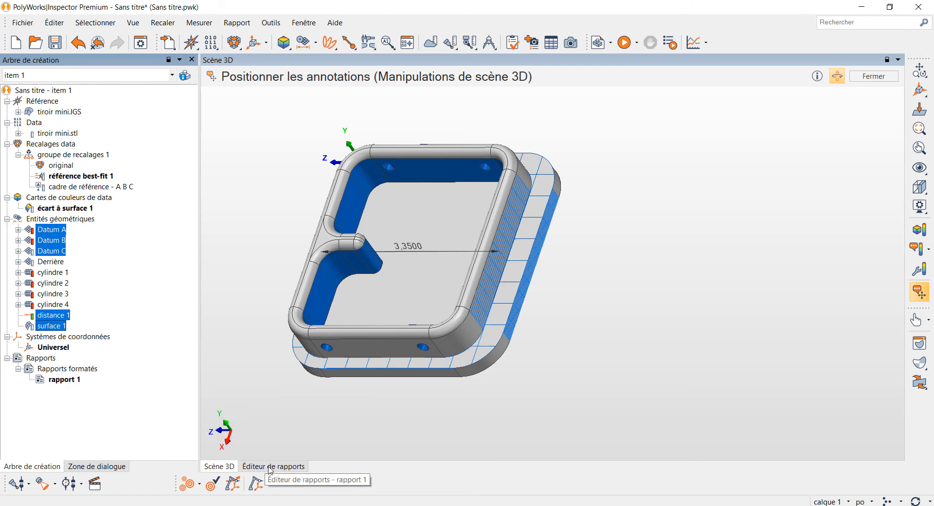
Examine the geometric entity table in rapport 1, including the controls, deviations and test results
{"action": "left_click_drag", "start_coordinate": [455, 337], "coordinate": [429, 318]}
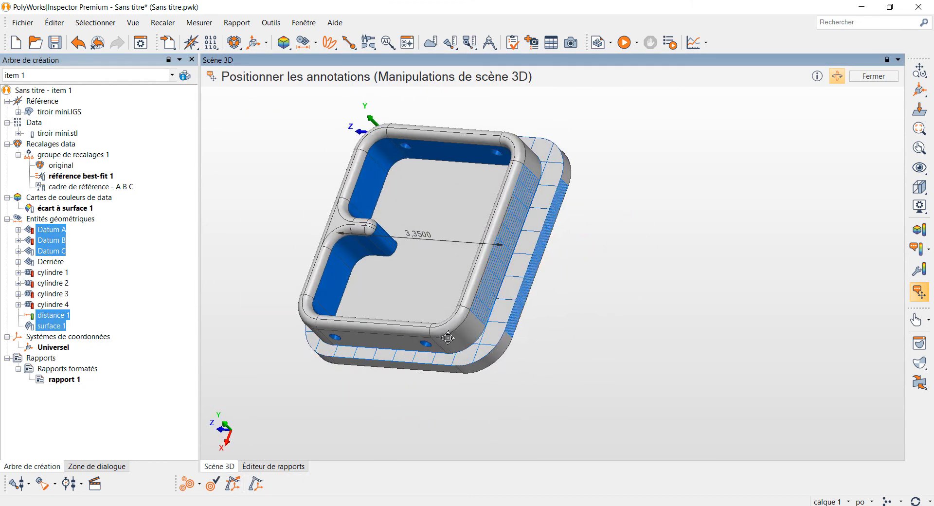
{"action": "left_click", "coordinate": [283, 467]}
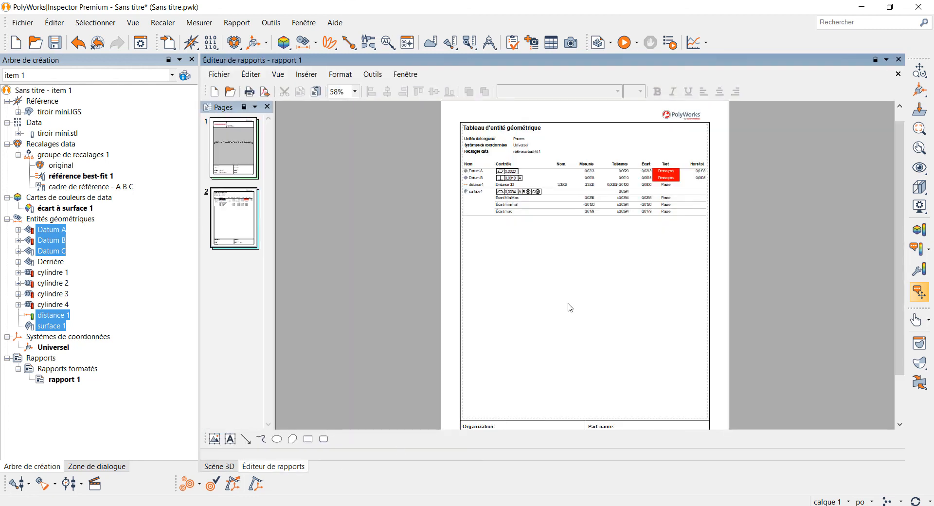
{"action": "scroll", "coordinate": [599, 176], "scroll_direction": "up", "scroll_amount": 1}
{"action": "scroll", "coordinate": [598, 185], "scroll_direction": "down", "scroll_amount": 1}
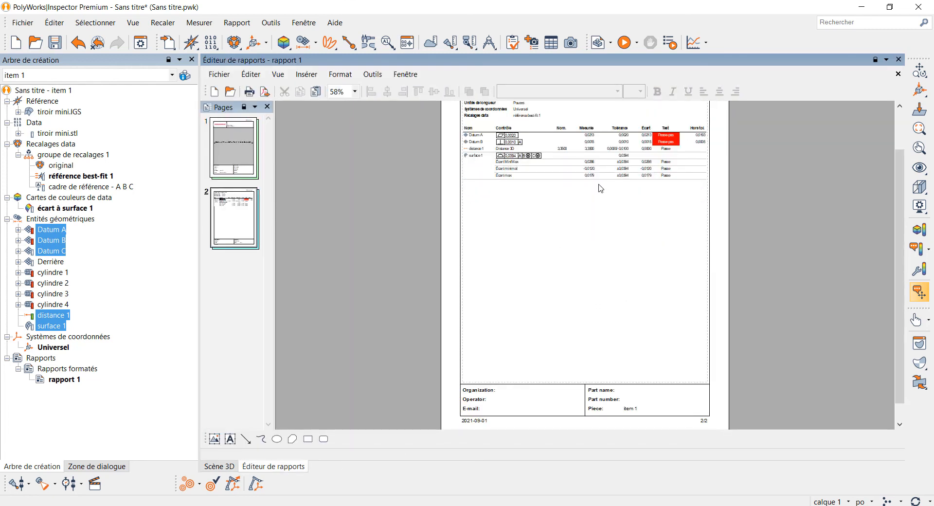
{"action": "scroll", "coordinate": [599, 188], "scroll_direction": "up", "scroll_amount": 1}
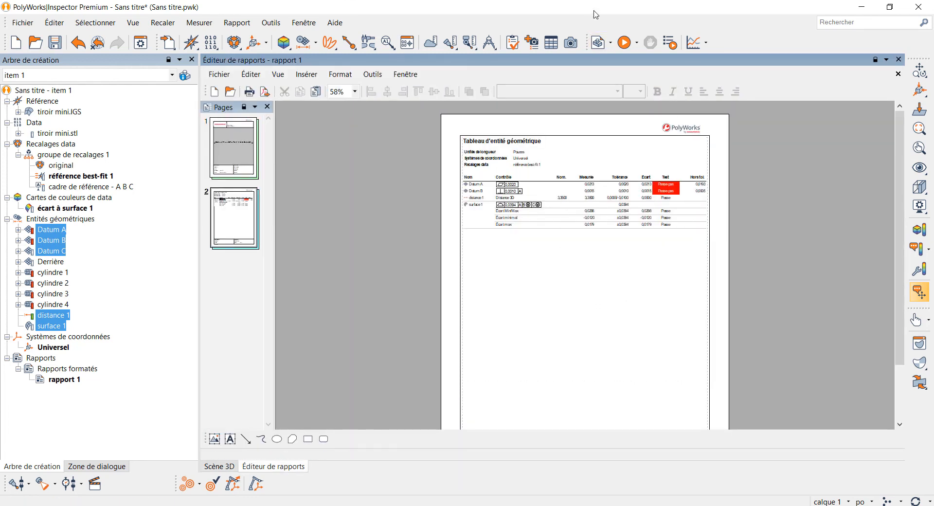
{"action": "scroll", "coordinate": [598, 227], "scroll_direction": "up", "scroll_amount": 2, "text": "ctrl"}
{"action": "scroll", "coordinate": [598, 227], "scroll_direction": "up", "scroll_amount": 1, "text": "ctrl"}
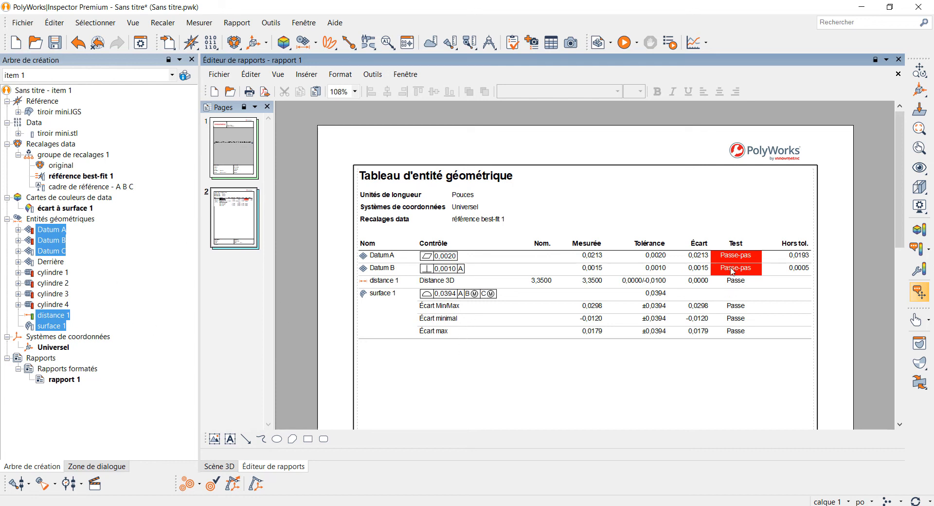
{"action": "scroll", "coordinate": [639, 305], "scroll_direction": "down", "scroll_amount": 2, "text": "ctrl"}
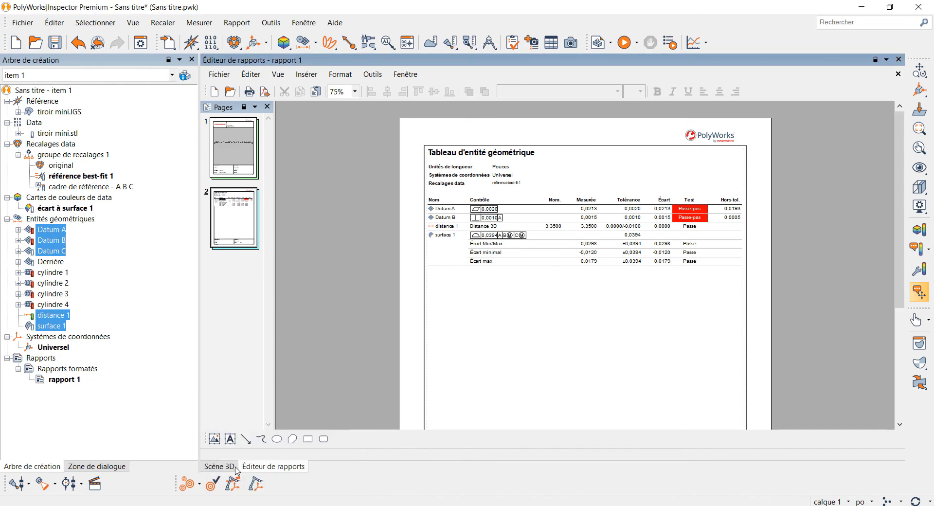
Return to the 3D scene and display the tiroir mini.stl scan with its deviation colour map
{"action": "left_click", "coordinate": [227, 467]}
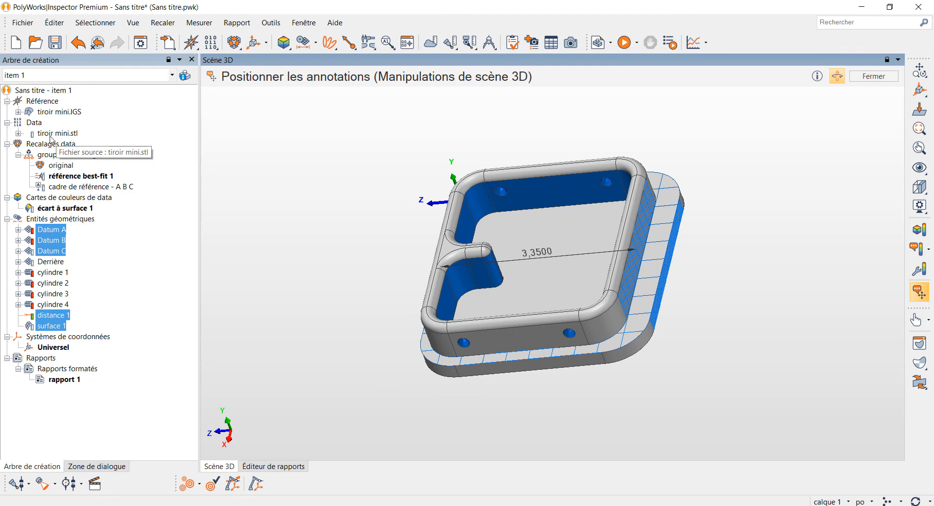
{"action": "middle_click", "coordinate": [33, 126]}
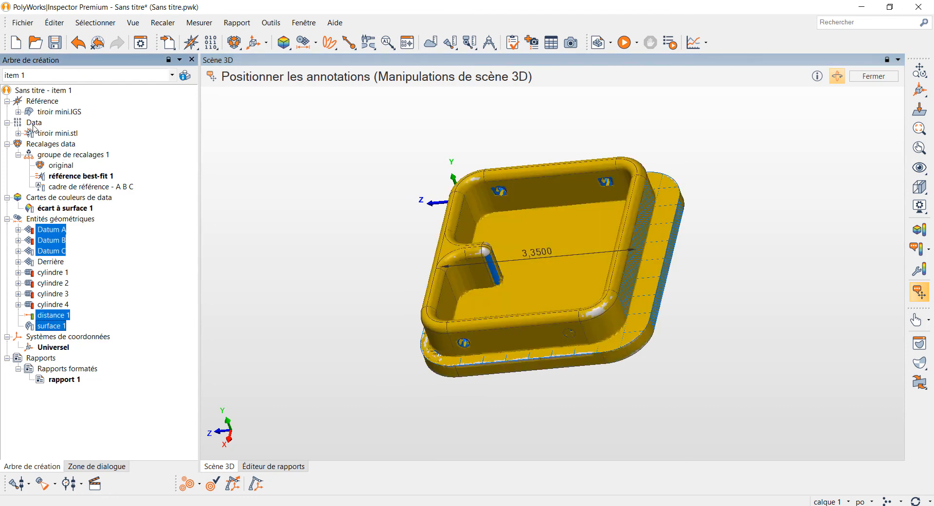
{"action": "left_click", "coordinate": [919, 229]}
{"action": "mouse_move", "coordinate": [690, 342]}
{"action": "left_mouse_down"}
{"action": "mouse_move", "coordinate": [717, 330]}
{"action": "mouse_move", "coordinate": [720, 346]}
{"action": "left_mouse_up"}
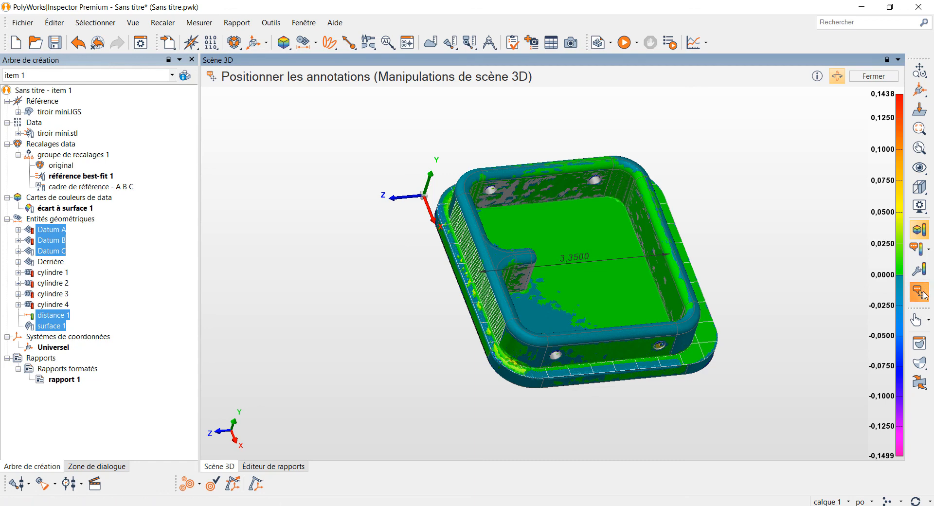
Activate annotation positioning and show the annotations of the inspected entities and colour map points in the 3D scene
{"action": "left_click", "coordinate": [917, 249]}
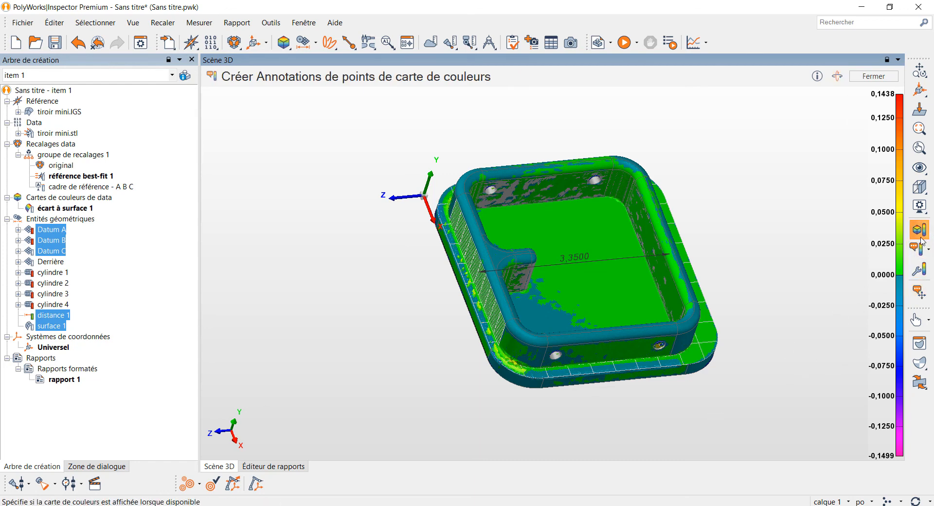
{"action": "left_click", "coordinate": [928, 250]}
{"action": "left_click", "coordinate": [927, 250]}
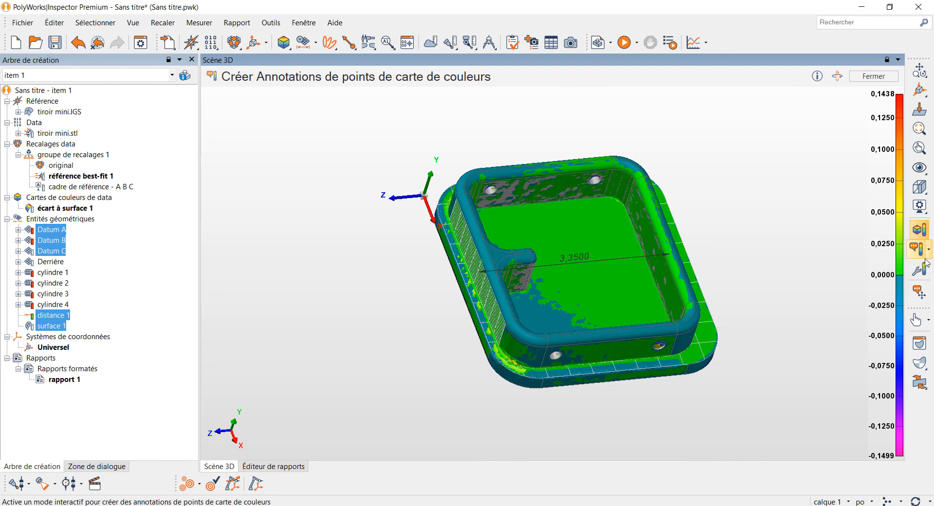
{"action": "left_click", "coordinate": [921, 293]}
{"action": "left_click", "coordinate": [590, 452]}
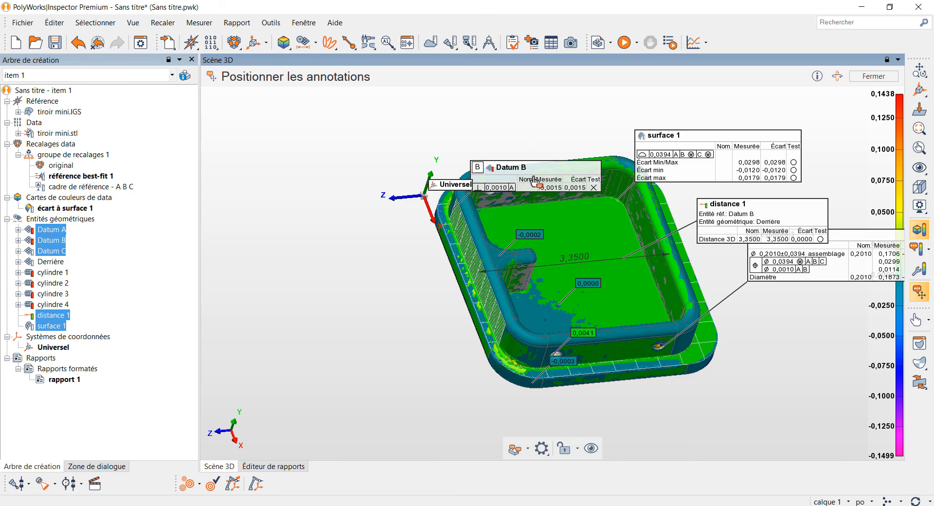
Reposition the cylindre 3 annotation below the distance 1 annotation so the two boxes do not overlap
{"action": "key", "text": "space"}
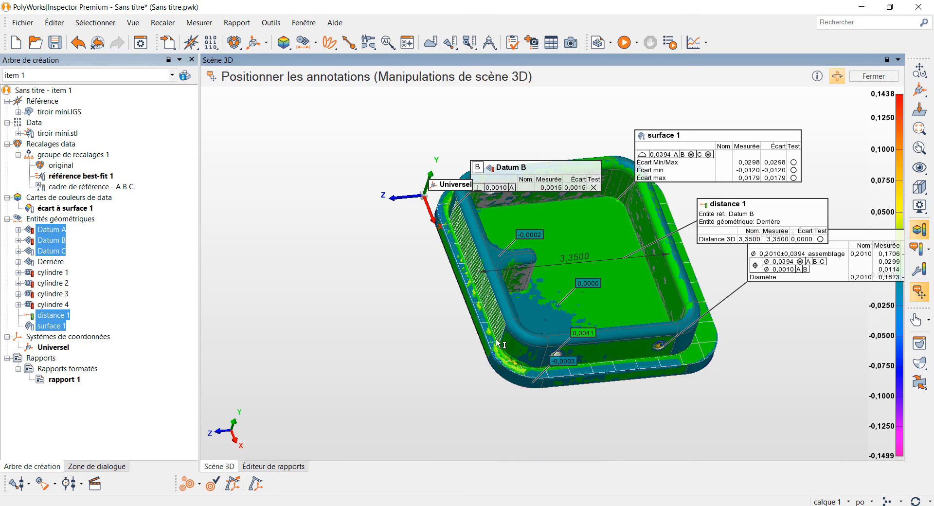
{"action": "mouse_move", "coordinate": [459, 285]}
{"action": "left_mouse_down"}
{"action": "mouse_move", "coordinate": [461, 335]}
{"action": "mouse_move", "coordinate": [510, 333]}
{"action": "mouse_move", "coordinate": [350, 207]}
{"action": "mouse_move", "coordinate": [287, 213]}
{"action": "mouse_move", "coordinate": [294, 210]}
{"action": "left_mouse_up"}
{"action": "key", "text": "space"}
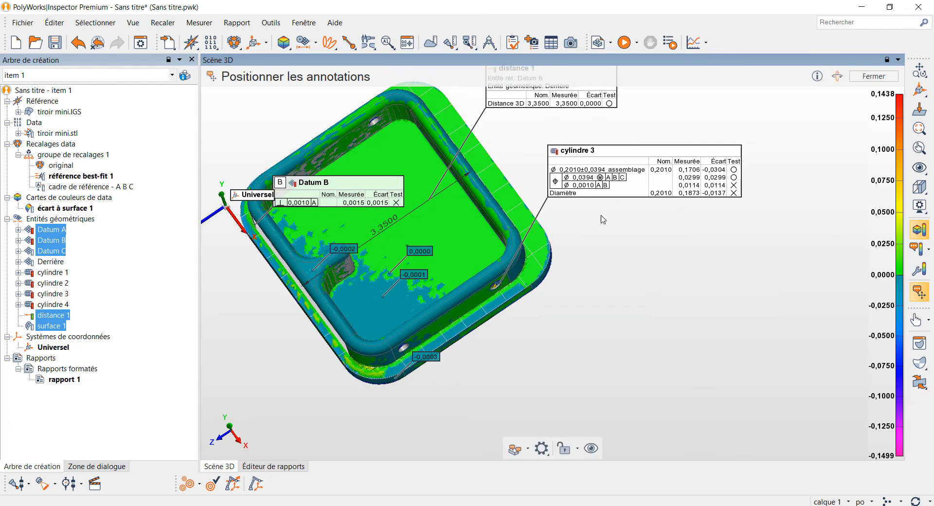
{"action": "key", "text": "space"}
{"action": "scroll", "coordinate": [574, 248], "scroll_direction": "down", "scroll_amount": 3}
{"action": "key", "text": "space"}
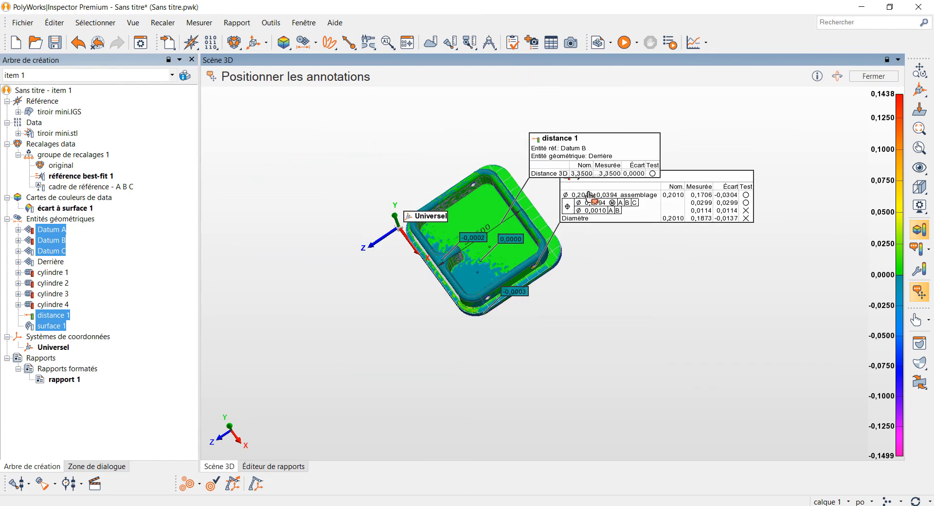
{"action": "left_click_drag", "start_coordinate": [616, 208], "coordinate": [637, 269]}
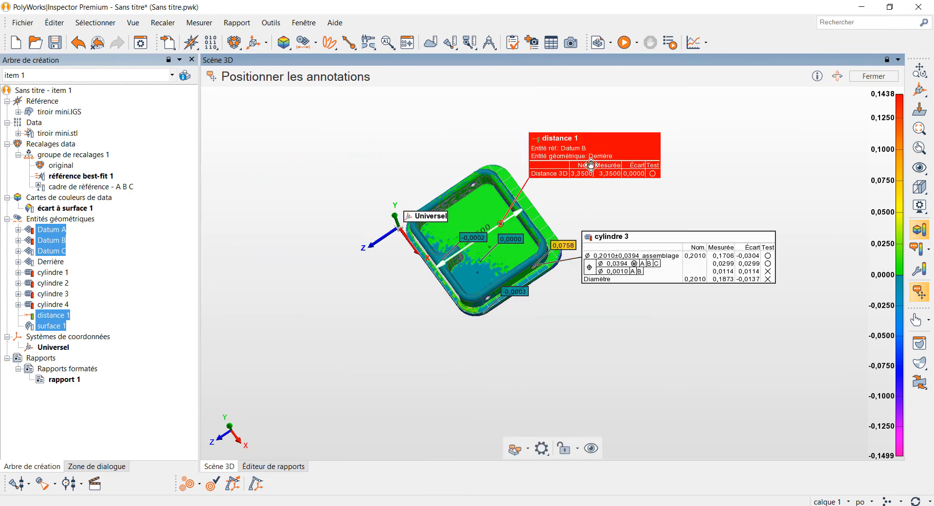
Move the distance 1 annotation away from the part and delete all point annotations from the visible colour map
{"action": "left_click_drag", "start_coordinate": [592, 165], "coordinate": [610, 180]}
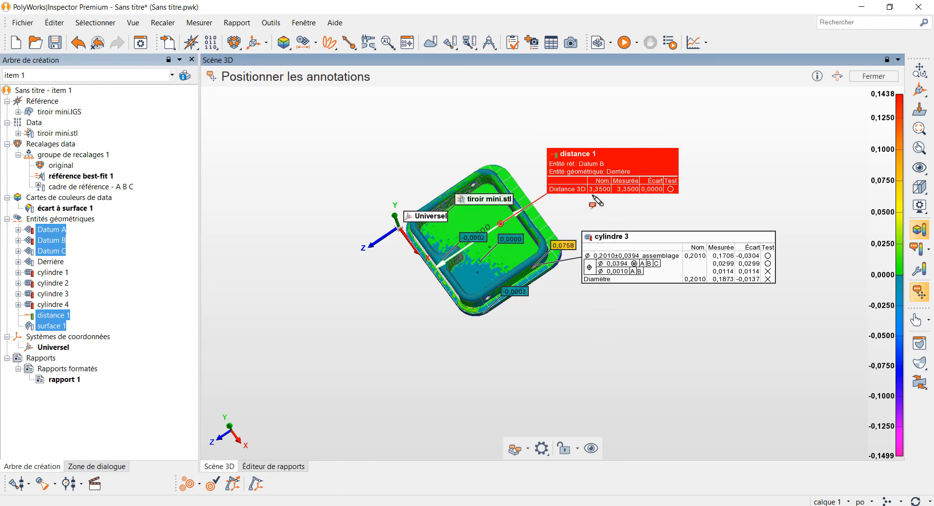
{"action": "key", "text": "space"}
{"action": "scroll", "coordinate": [606, 223], "scroll_direction": "up", "scroll_amount": 3}
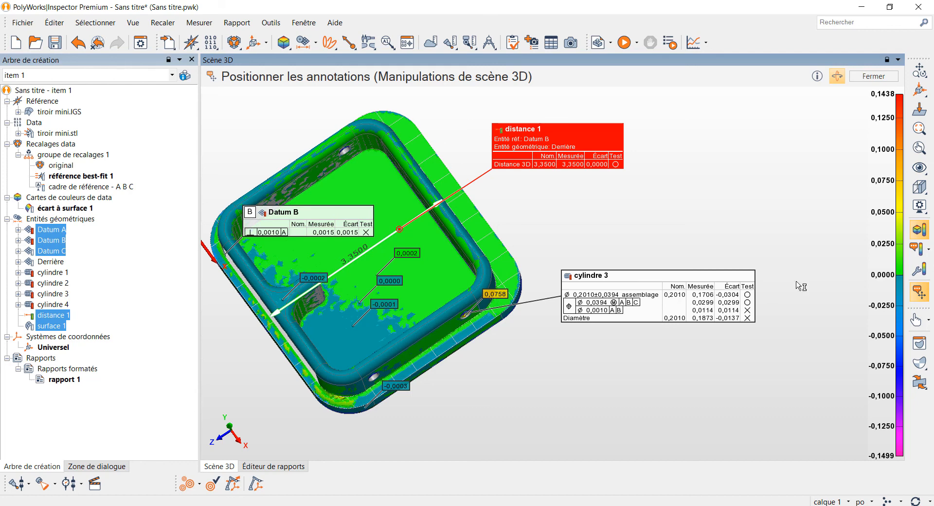
{"action": "left_click", "coordinate": [929, 252]}
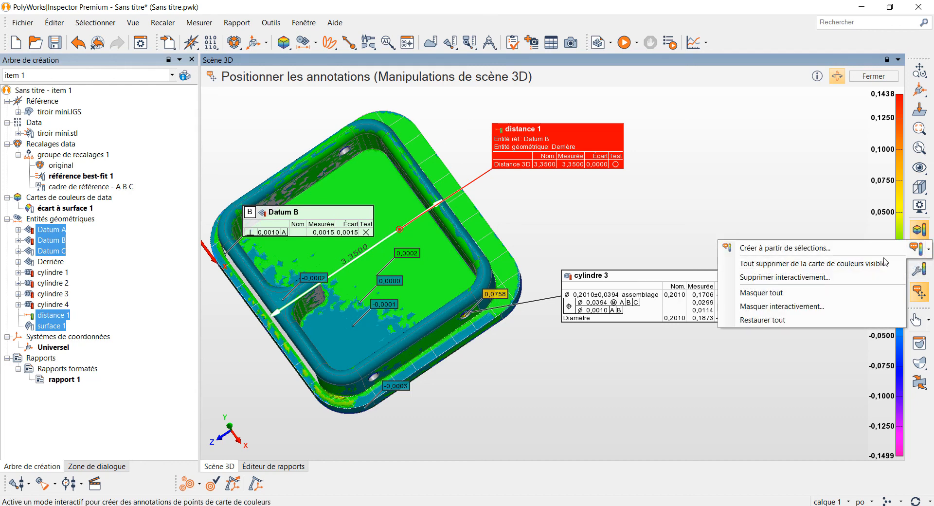
{"action": "left_click", "coordinate": [809, 267]}
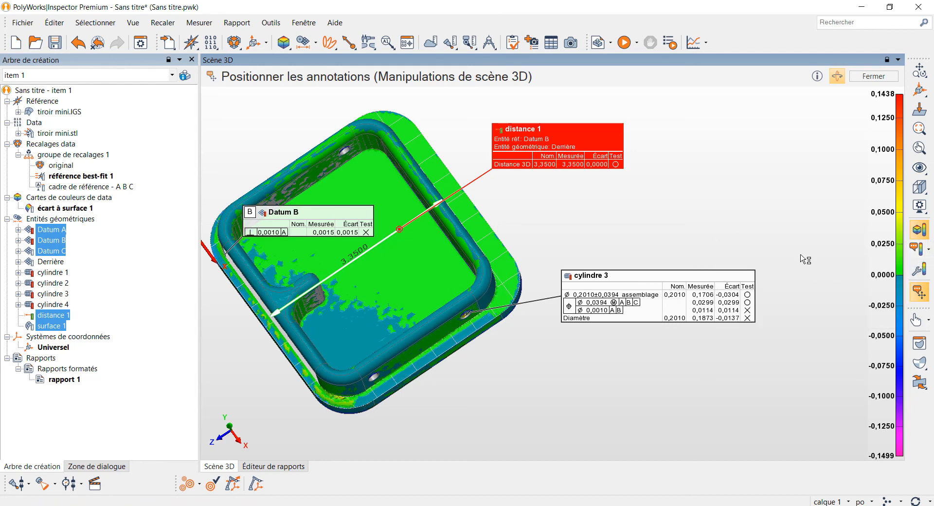
Create three colour map point annotations: two on the tray floor, in its green and blue zones, and one beside the inner rib
{"action": "key", "text": "space"}
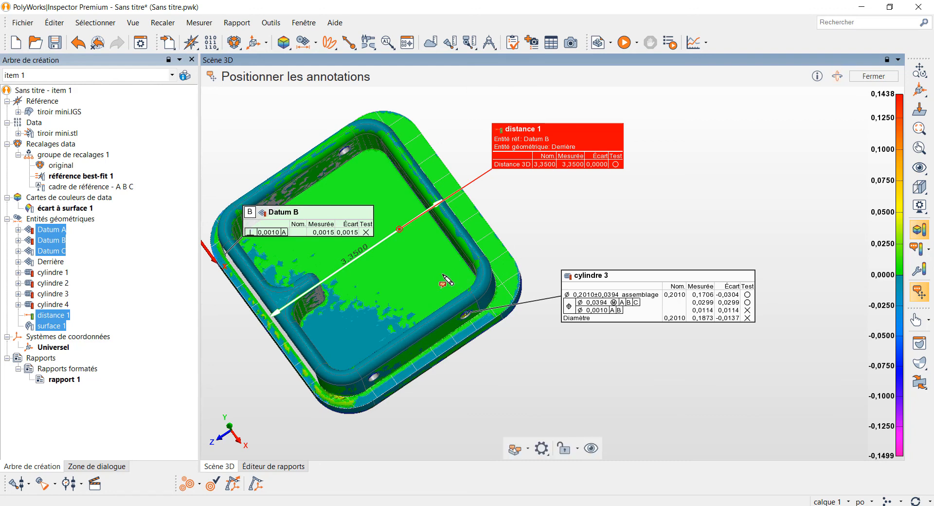
{"action": "left_click", "coordinate": [442, 276]}
{"action": "left_click", "coordinate": [418, 303]}
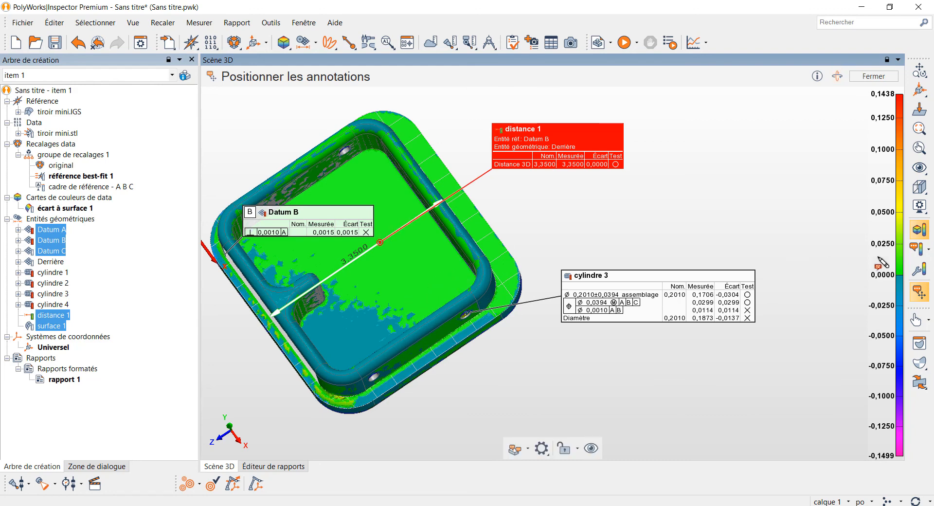
{"action": "left_click", "coordinate": [929, 253]}
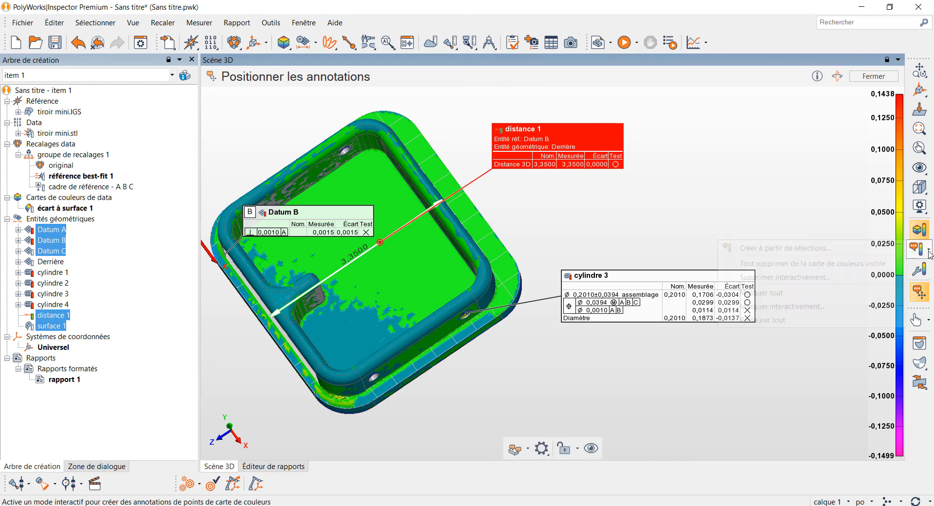
{"action": "left_click", "coordinate": [817, 249]}
{"action": "left_click", "coordinate": [418, 263]}
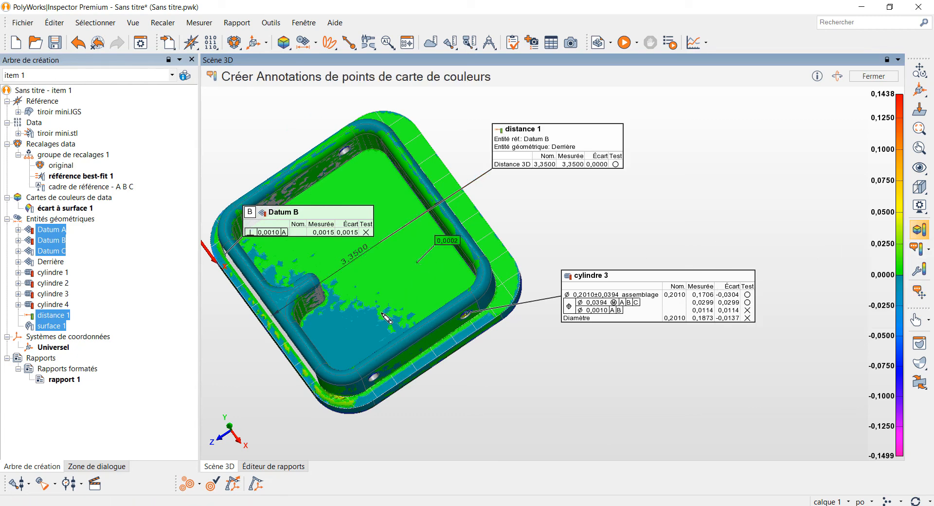
{"action": "left_click", "coordinate": [350, 339]}
{"action": "left_click", "coordinate": [280, 298]}
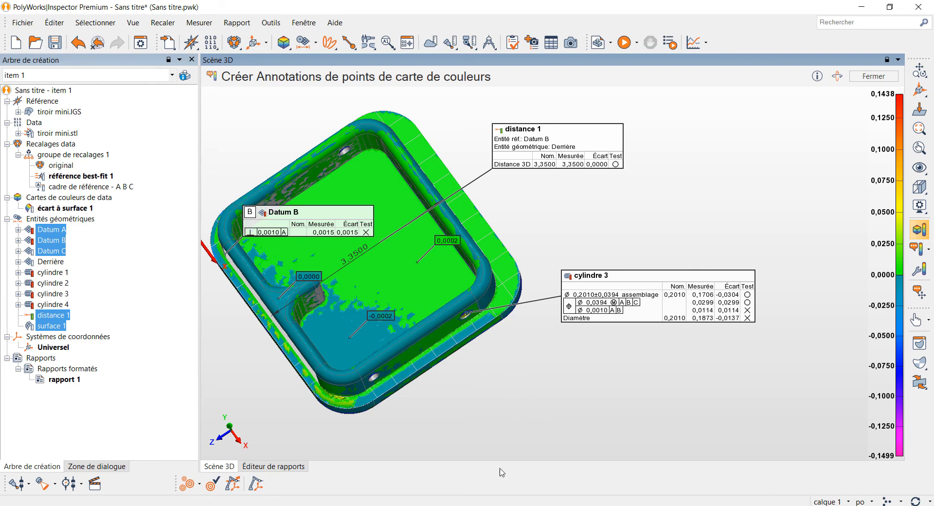
Capture the annotated 3D scene into rapport 1 and place the image below the geometric entity table on page 2
{"action": "left_click", "coordinate": [570, 44]}
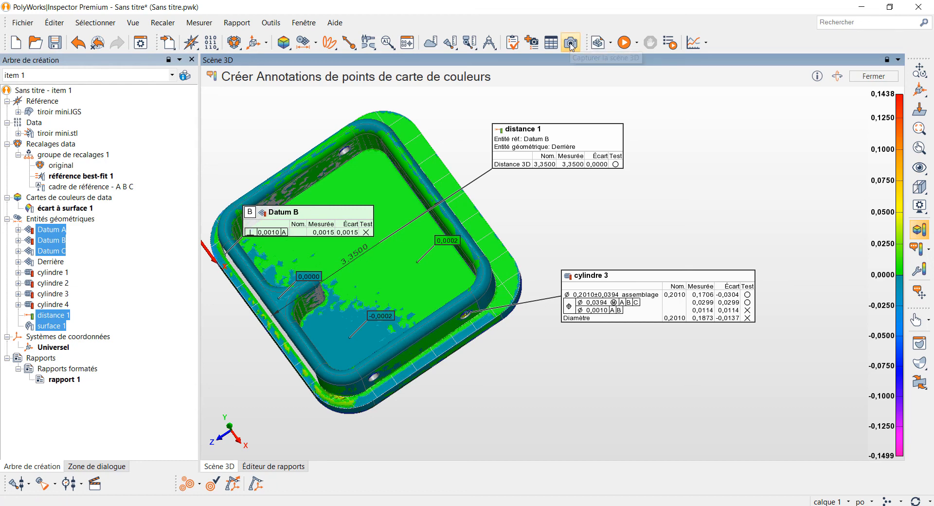
{"action": "left_click", "coordinate": [291, 467]}
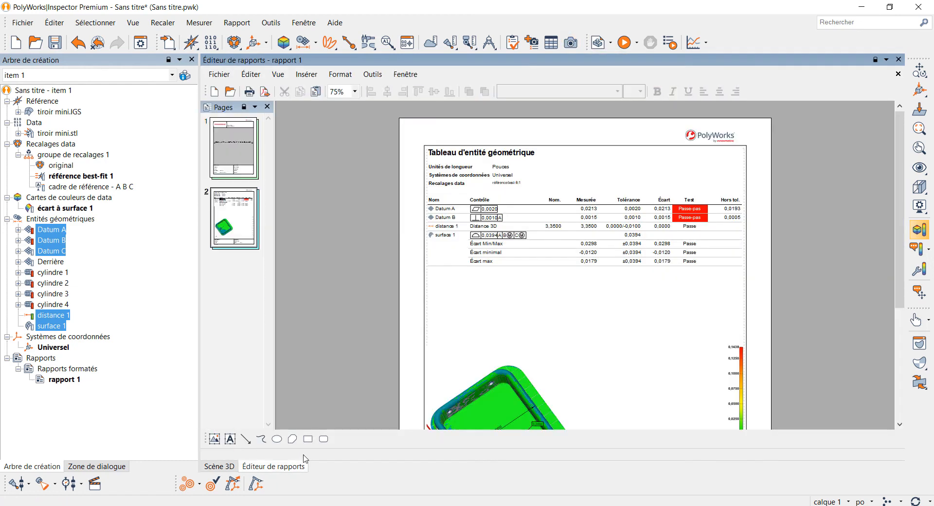
{"action": "scroll", "coordinate": [496, 365], "scroll_direction": "down", "scroll_amount": 4}
{"action": "scroll", "coordinate": [506, 355], "scroll_direction": "up", "scroll_amount": 2}
{"action": "left_click", "coordinate": [525, 332]}
{"action": "left_click_drag", "start_coordinate": [525, 332], "coordinate": [520, 286]}
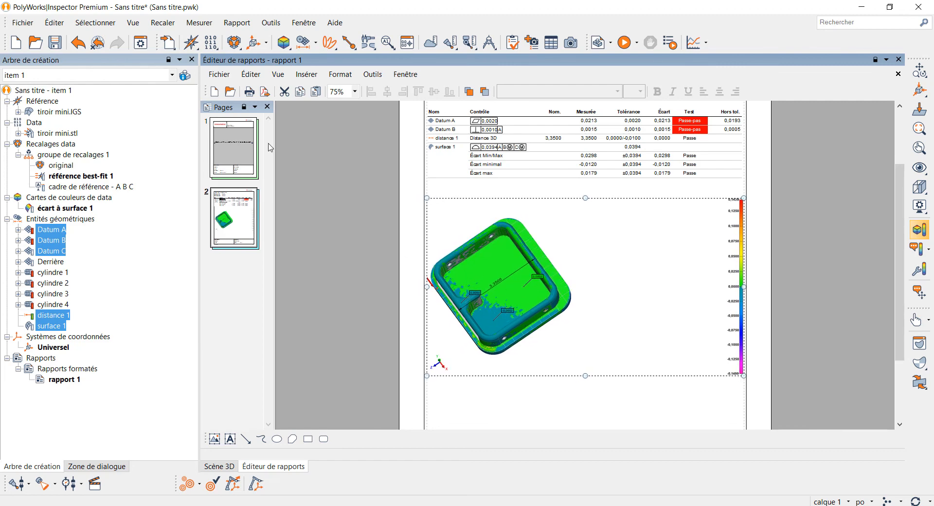
Move the 3D scene capture from page 2 to page 1 of the report
{"action": "left_click", "coordinate": [245, 150]}
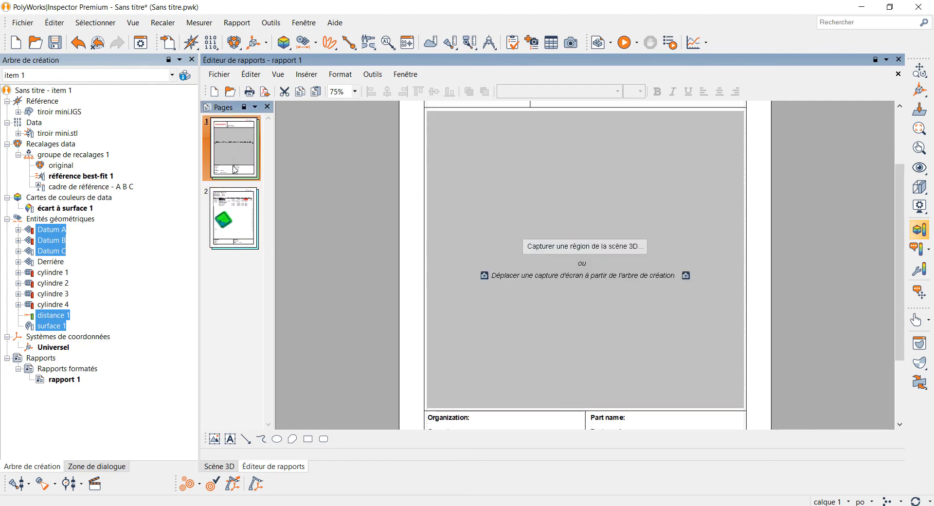
{"action": "left_click", "coordinate": [234, 224]}
{"action": "left_click_drag", "start_coordinate": [426, 272], "coordinate": [225, 150]}
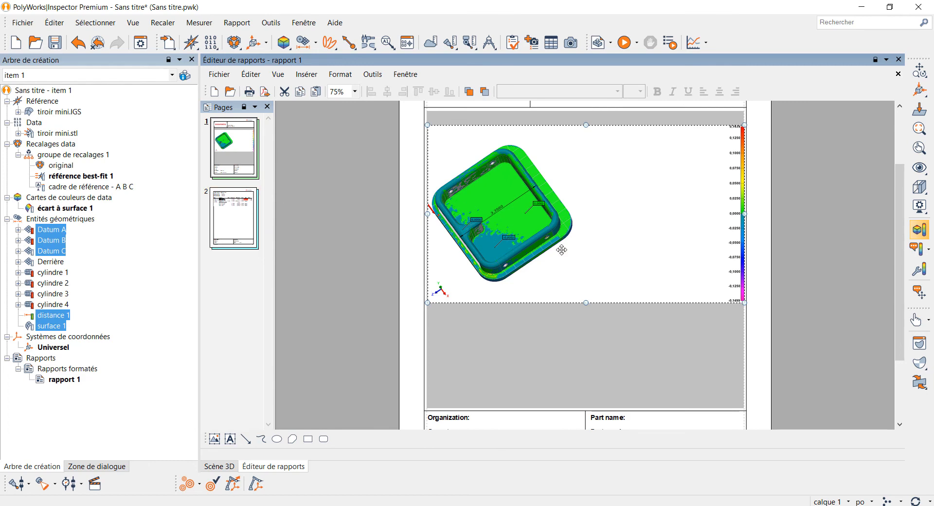
{"action": "scroll", "coordinate": [554, 249], "scroll_direction": "up", "scroll_amount": 3}
{"action": "left_click", "coordinate": [243, 146]}
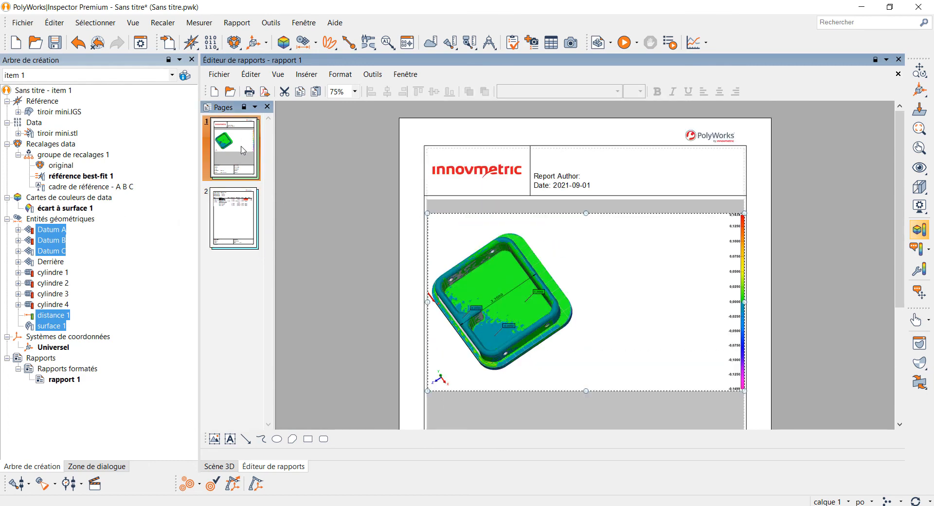
Move the geometric entity table from page 2 to page 1 and delete the emptied second page
{"action": "left_click", "coordinate": [232, 210]}
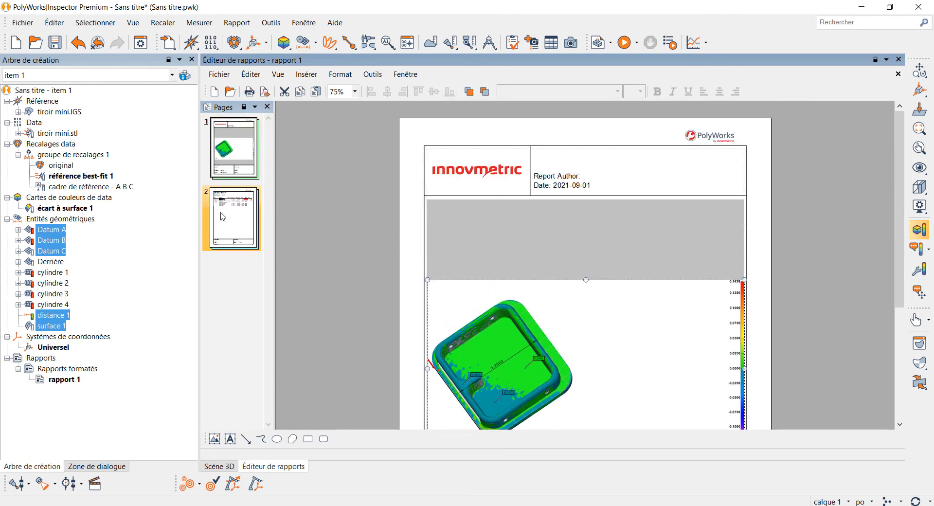
{"action": "left_click_drag", "start_coordinate": [476, 220], "coordinate": [228, 152]}
{"action": "left_click", "coordinate": [230, 220]}
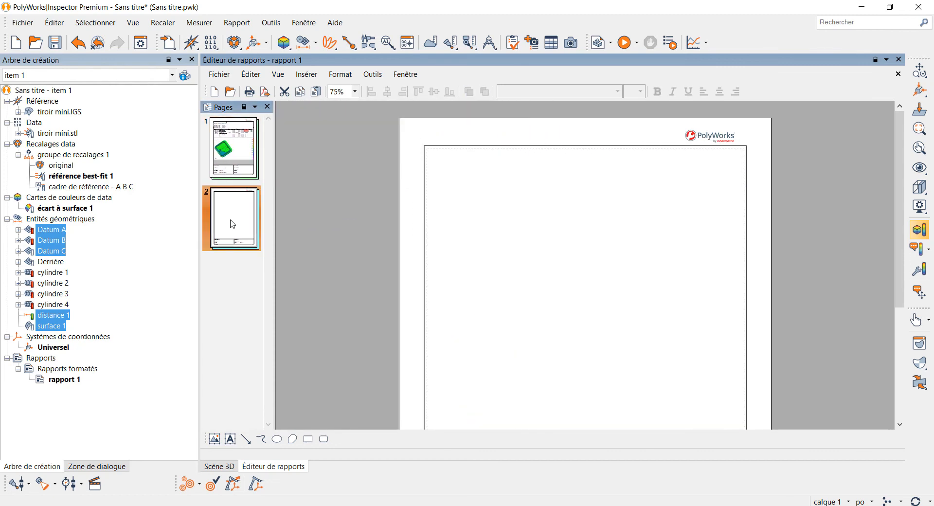
{"action": "right_click", "coordinate": [230, 220]}
{"action": "left_click", "coordinate": [255, 242]}
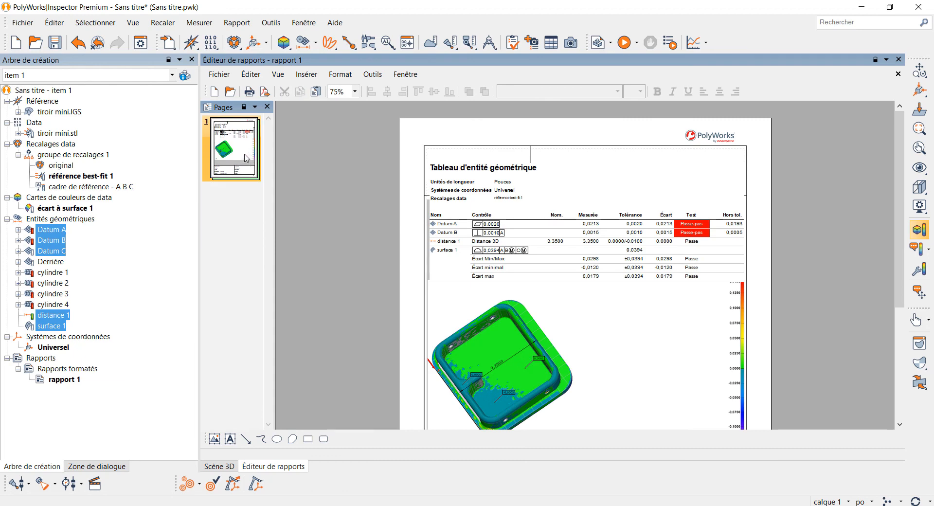
Arrange page 1 so the entity table sits below the header and the colour map capture fits between the table and the footer block
{"action": "scroll", "coordinate": [545, 256], "scroll_direction": "down", "scroll_amount": 2}
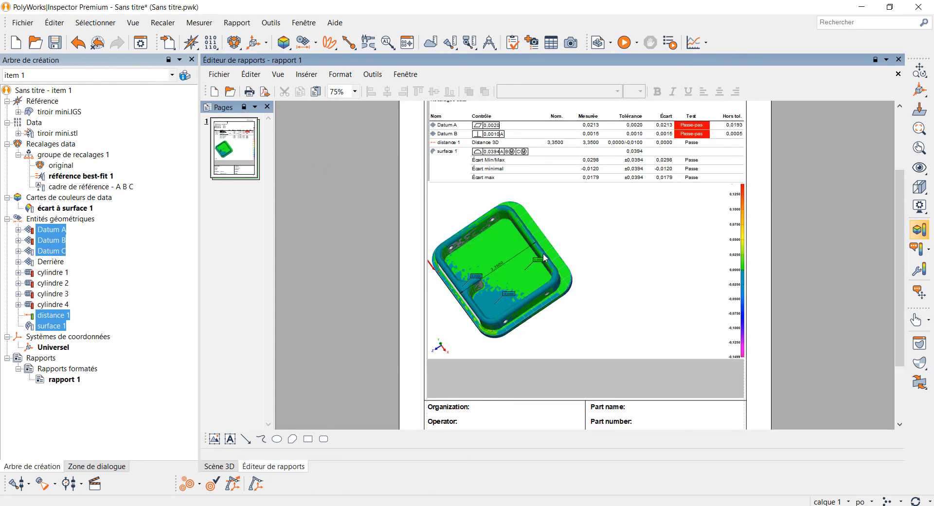
{"action": "left_click", "coordinate": [495, 219]}
{"action": "left_click_drag", "start_coordinate": [530, 235], "coordinate": [529, 250]}
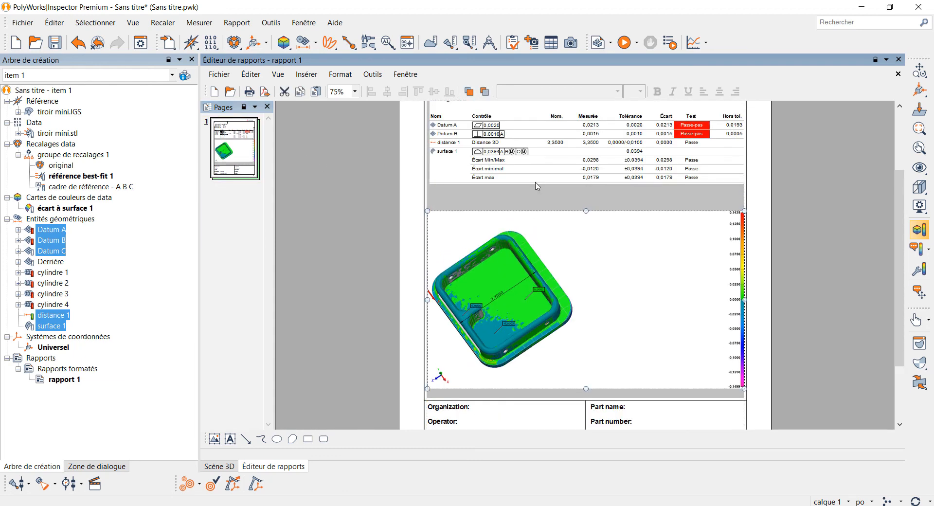
{"action": "left_click_drag", "start_coordinate": [535, 167], "coordinate": [533, 195]}
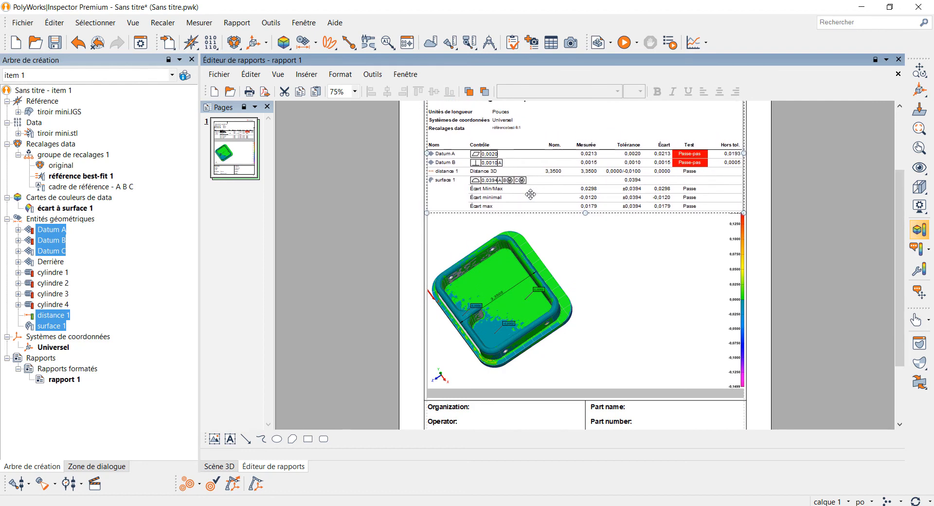
{"action": "scroll", "coordinate": [533, 195], "scroll_direction": "up", "scroll_amount": 2}
{"action": "scroll", "coordinate": [556, 253], "scroll_direction": "down", "scroll_amount": 1}
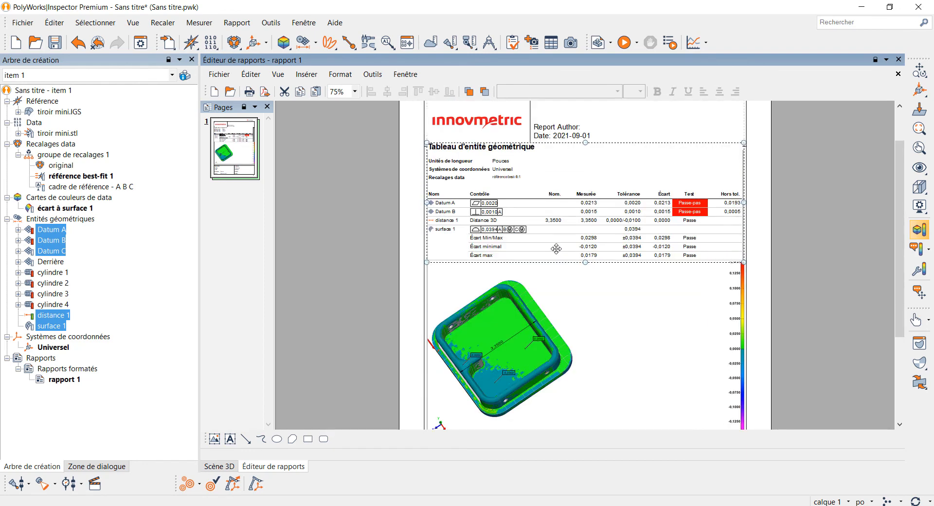
{"action": "scroll", "coordinate": [556, 248], "scroll_direction": "down", "scroll_amount": 3}
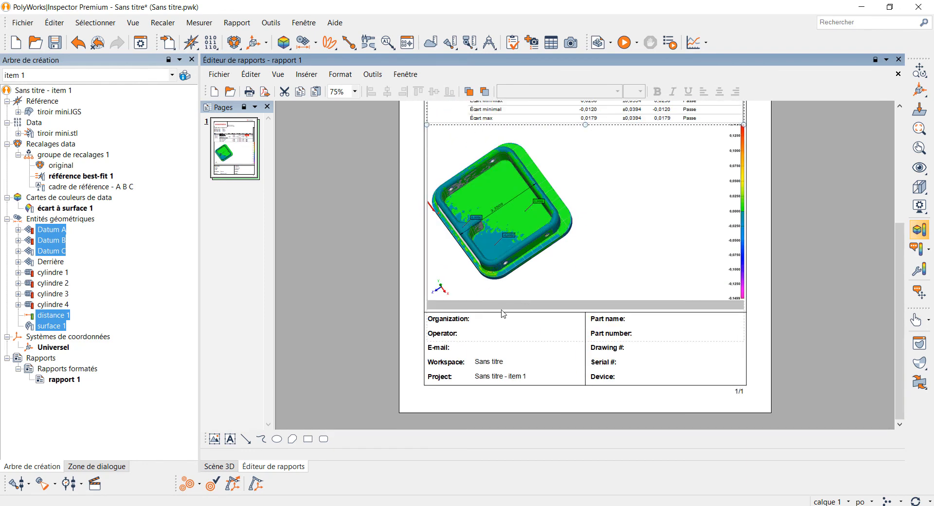
{"action": "scroll", "coordinate": [503, 306], "scroll_direction": "up", "scroll_amount": 2}
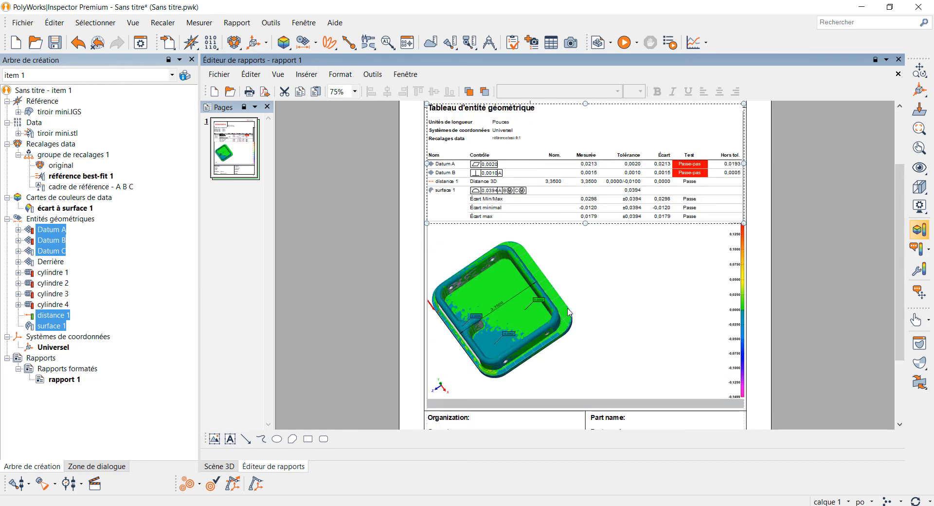
{"action": "left_click_drag", "start_coordinate": [566, 316], "coordinate": [577, 306]}
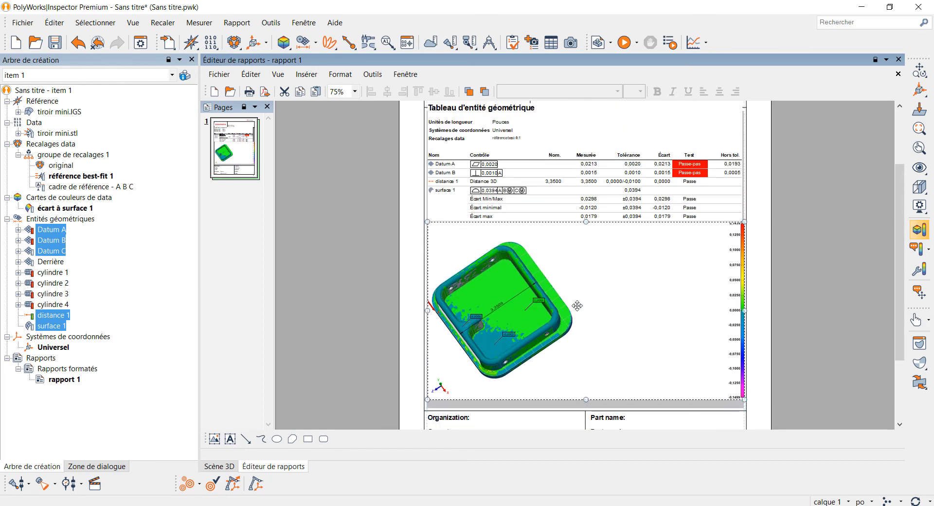
{"action": "left_click", "coordinate": [729, 134]}
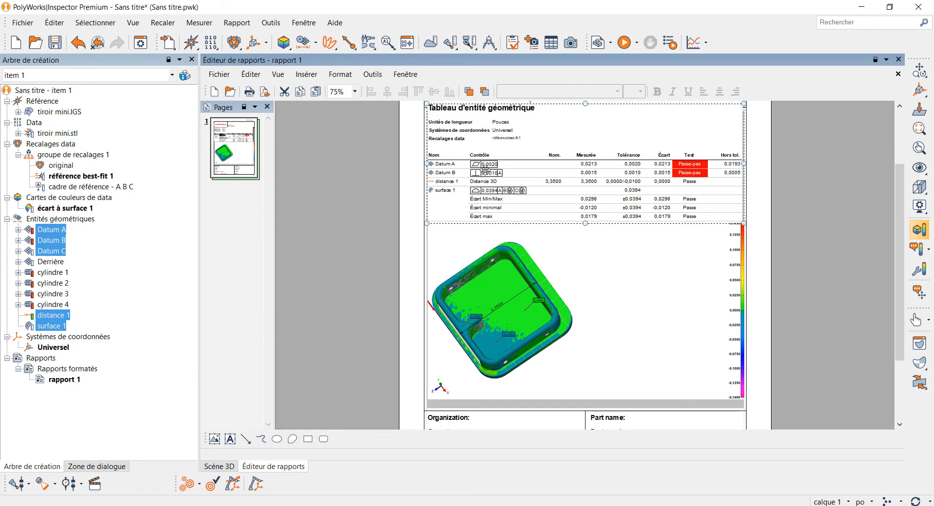
Set the flatness tolerance zone size of Datum A to 1 in its geometric controls
{"action": "left_click", "coordinate": [407, 42]}
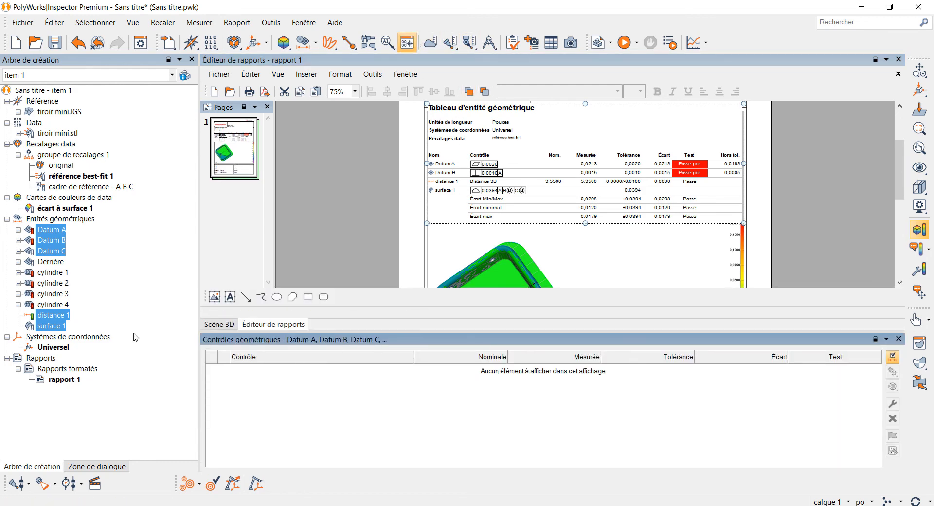
{"action": "left_click", "coordinate": [45, 232]}
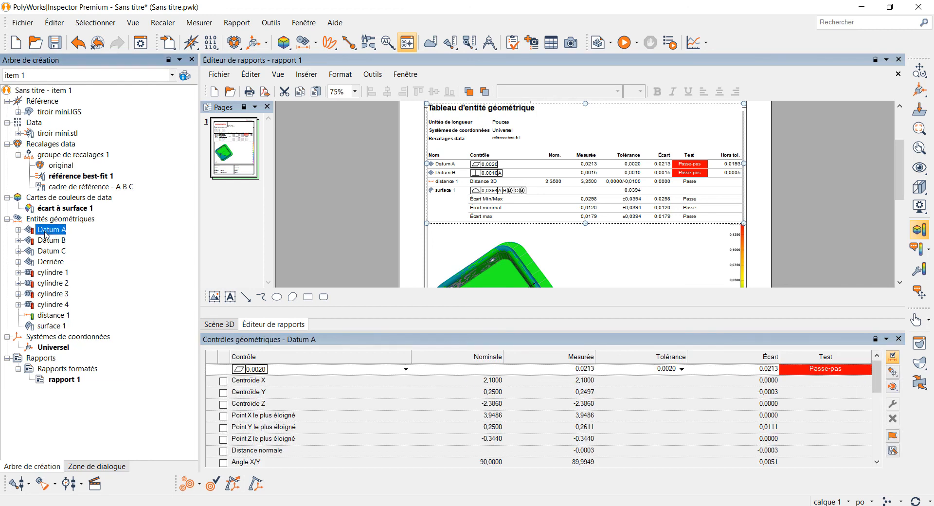
{"action": "left_click", "coordinate": [681, 370]}
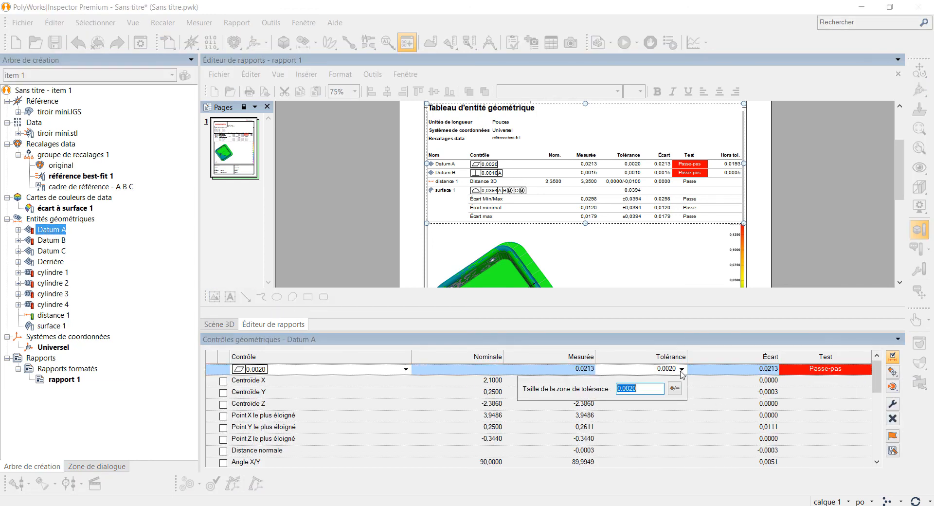
{"action": "type", "text": "1"}
{"action": "key", "text": "Return"}
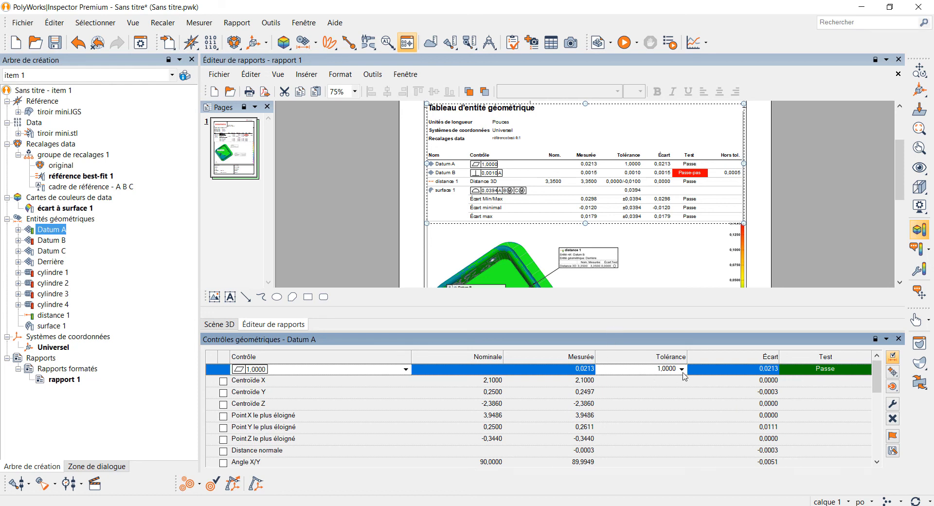
Restore the Datum A flatness tolerance zone size to .002 and close the geometric controls
{"action": "left_click", "coordinate": [682, 370]}
{"action": "type", "text": ".000"}
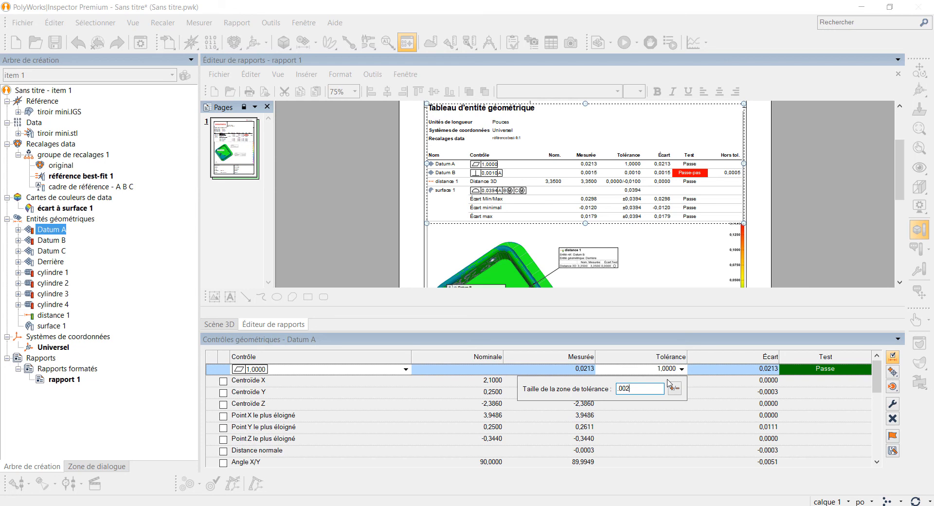
{"action": "key", "text": "Return"}
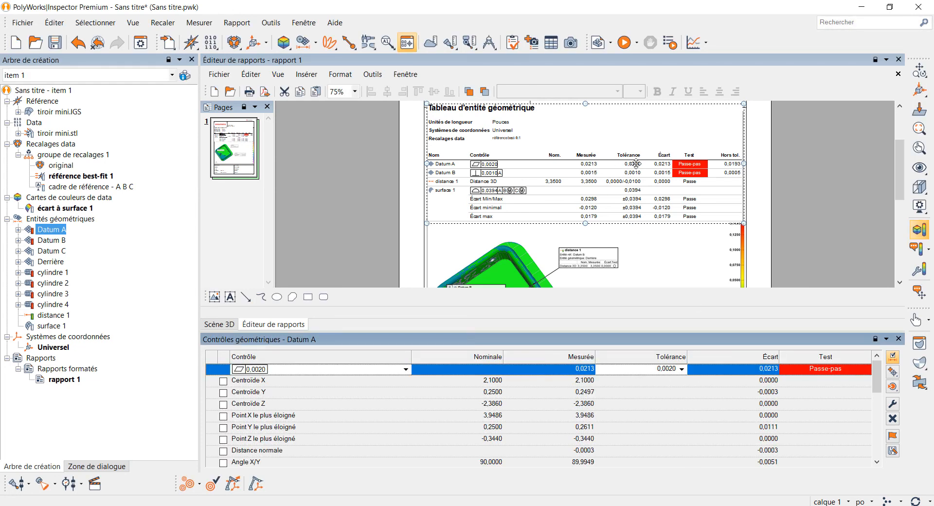
{"action": "left_click", "coordinate": [899, 339]}
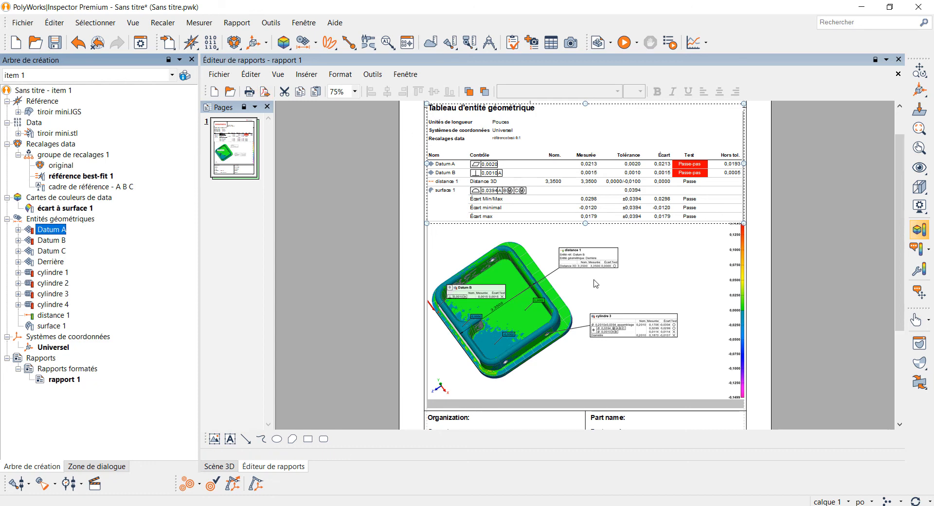
Review the report page, check the drawing and general procedure in Polyworks éducatif 1.docx in Word, and return to PolyWorks|Inspector
{"action": "scroll", "coordinate": [599, 280], "scroll_direction": "up", "scroll_amount": 2}
{"action": "scroll", "coordinate": [593, 287], "scroll_direction": "down", "scroll_amount": 4}
{"action": "scroll", "coordinate": [593, 286], "scroll_direction": "up", "scroll_amount": 3}
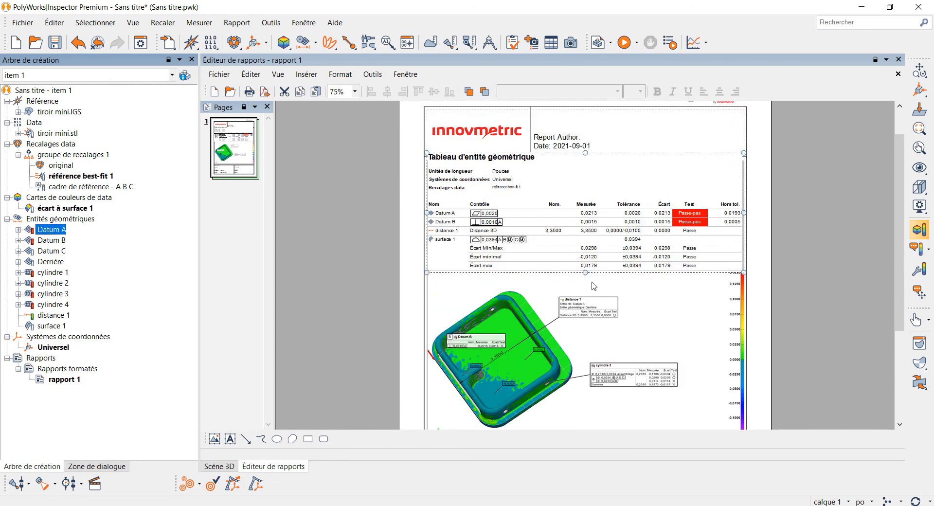
{"action": "key", "text": "alt+Tab"}
{"action": "key", "text": "alt+Tab"}
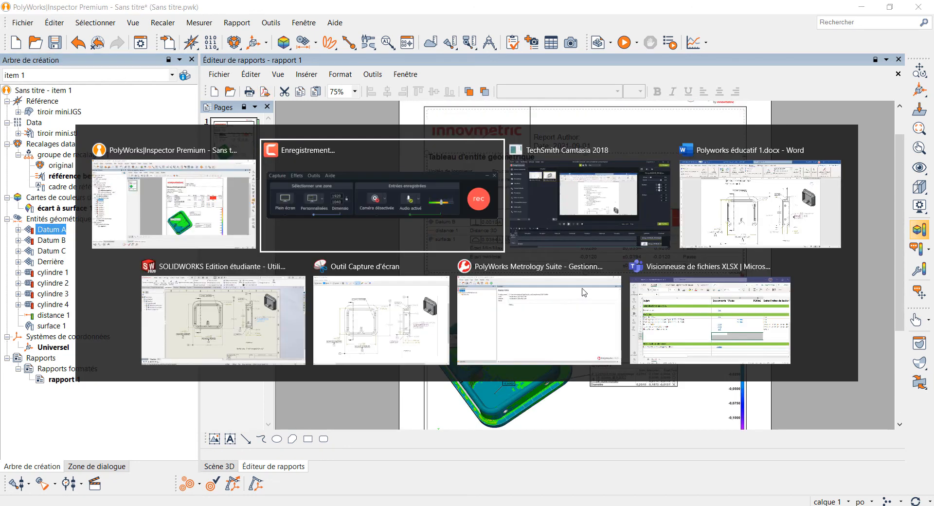
{"action": "key", "text": "alt+Tab"}
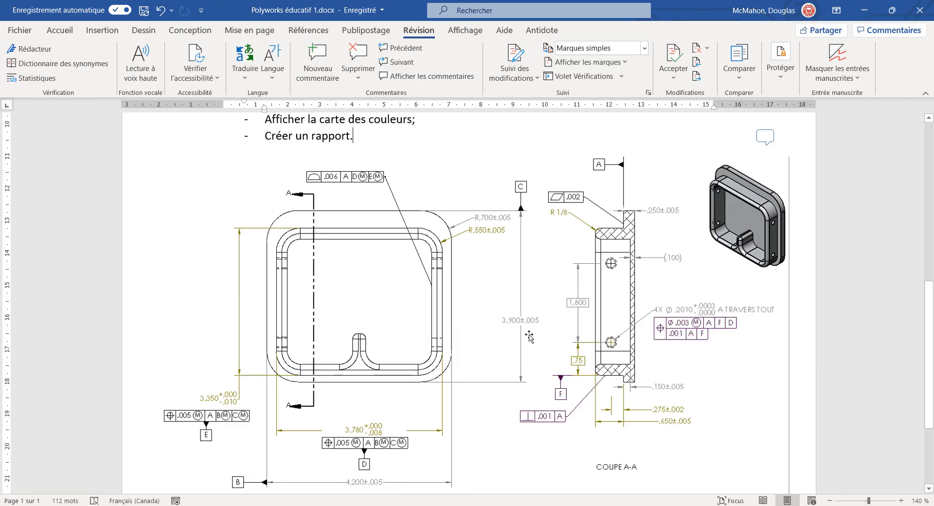
{"action": "scroll", "coordinate": [523, 330], "scroll_direction": "up", "scroll_amount": 3}
{"action": "scroll", "coordinate": [523, 330], "scroll_direction": "up", "scroll_amount": 8}
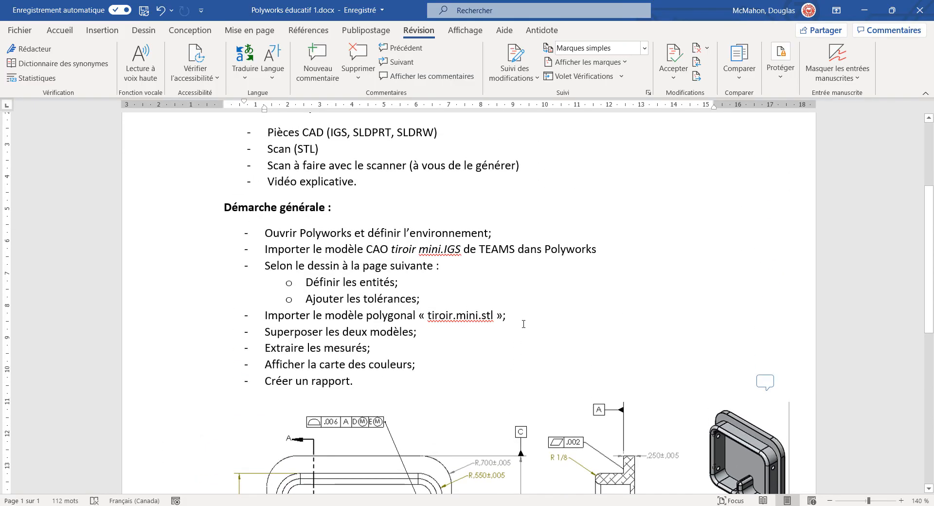
{"action": "key", "text": "alt+Tab"}
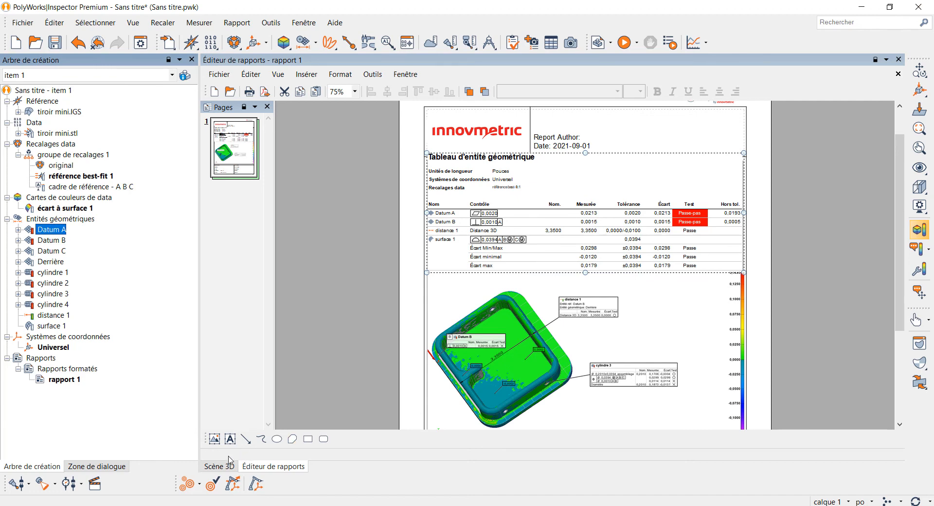